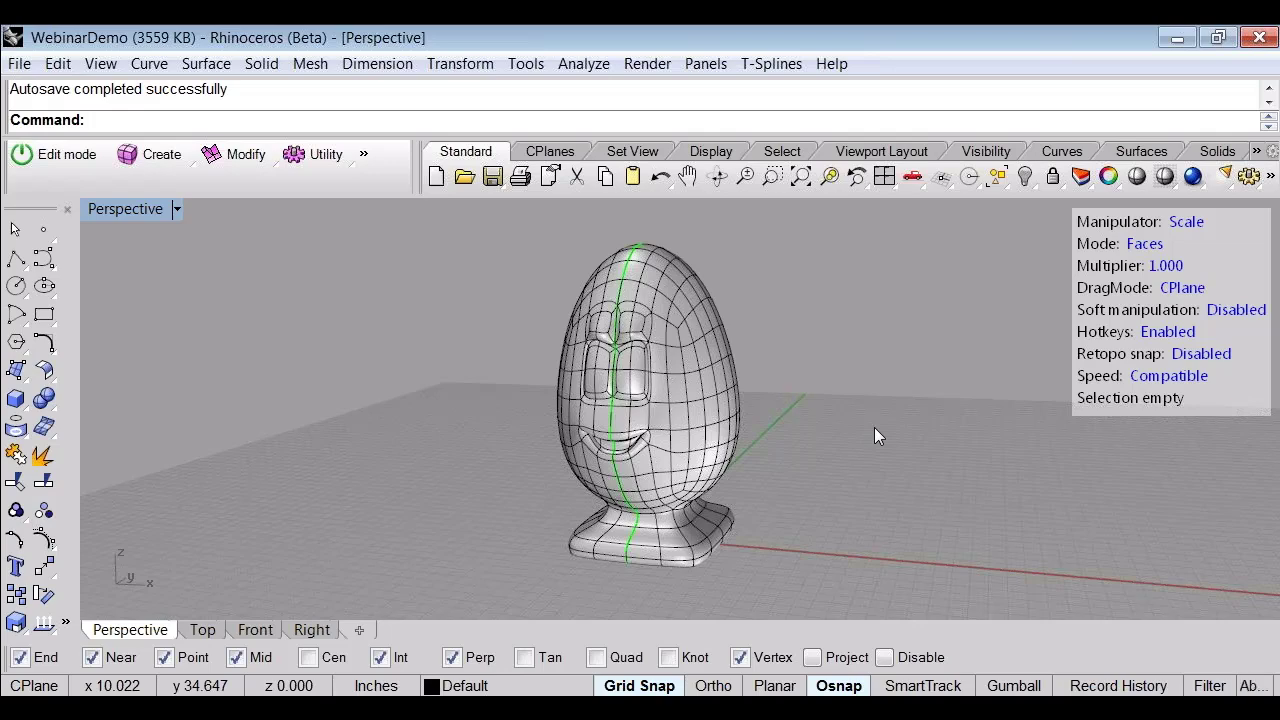
Step: Turn off the visibility of the Egg Man Final layer
scroll(794, 478, up, 2)
right_drag(796, 477, 892, 496)
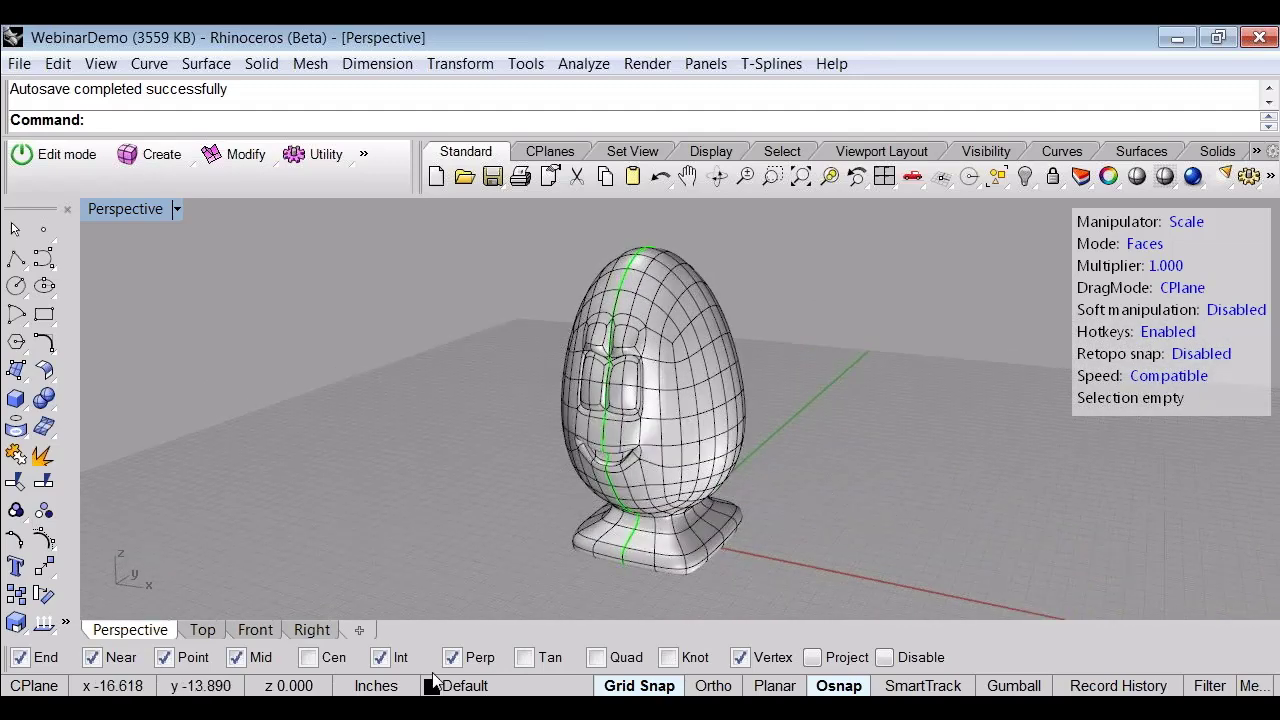
click(462, 685)
click(398, 567)
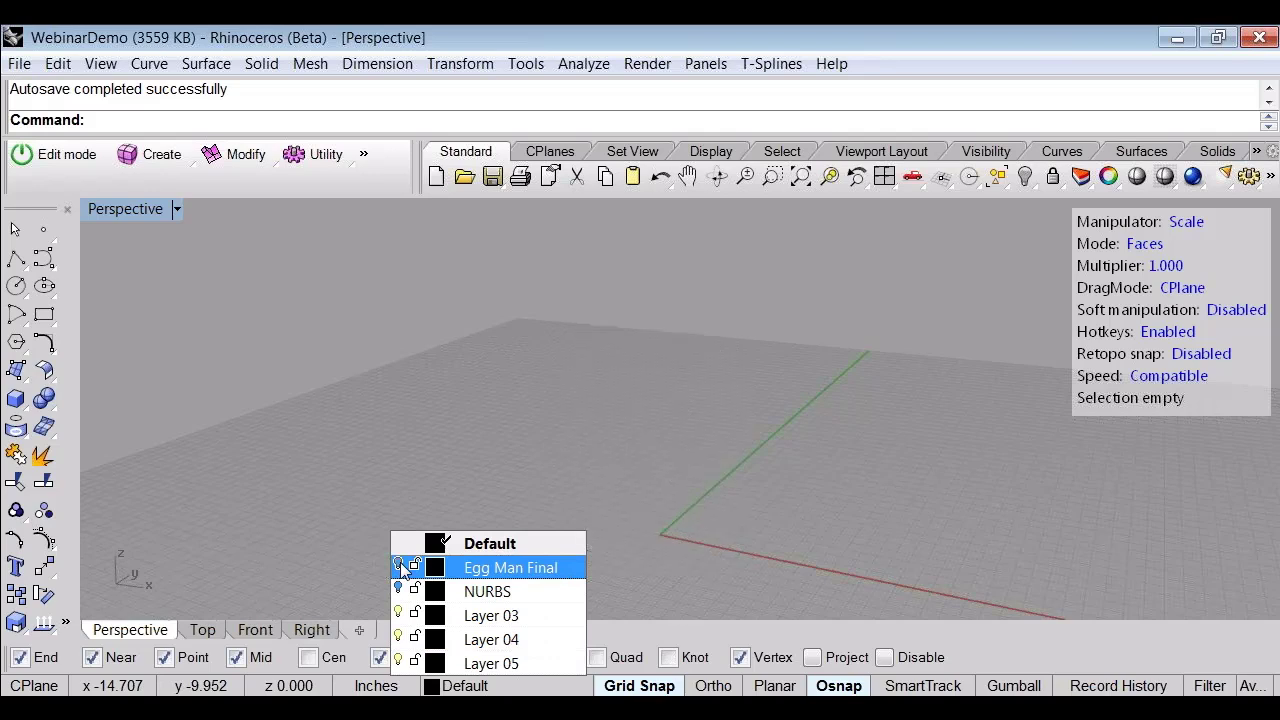
Step: Create a smooth T-spline plane with 3 X faces and 3 Y faces on the negative-X side of the green axis
click(155, 155)
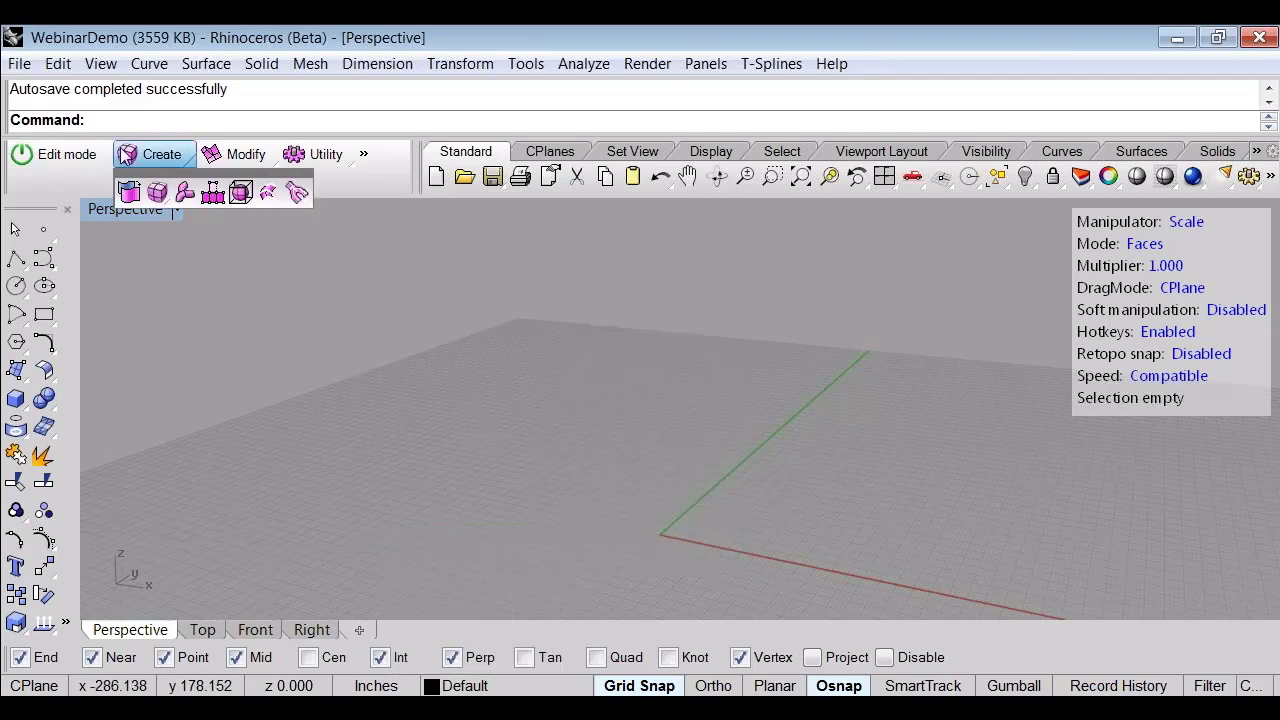
mouse_move(160, 195)
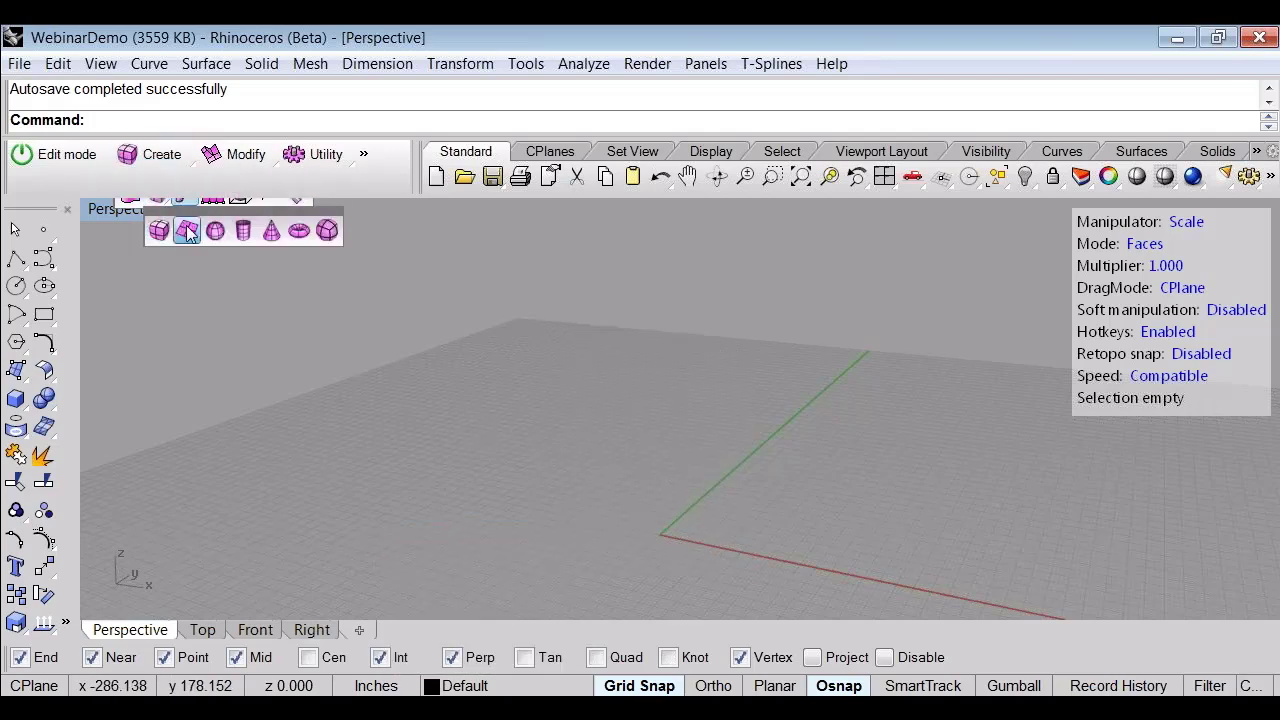
click(183, 228)
click(530, 121)
text(3)
key(Return)
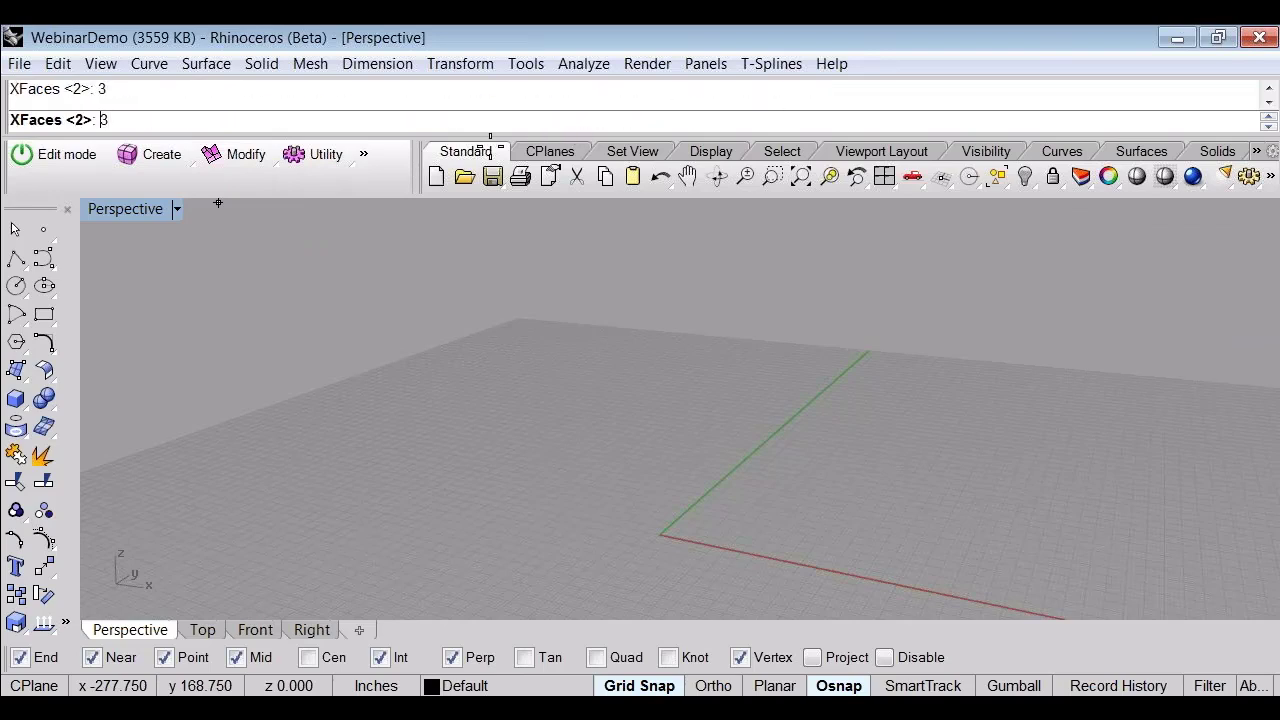
click(604, 120)
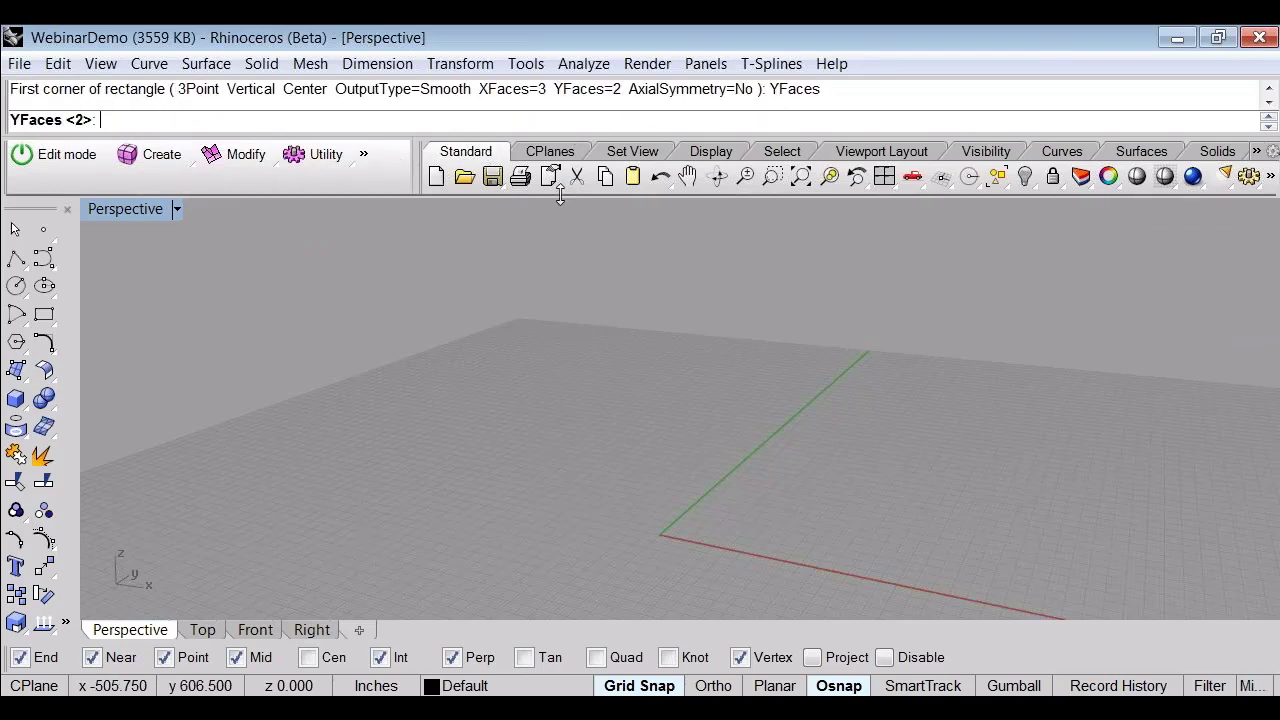
text(3)
key(Return)
scroll(620, 360, up, 6)
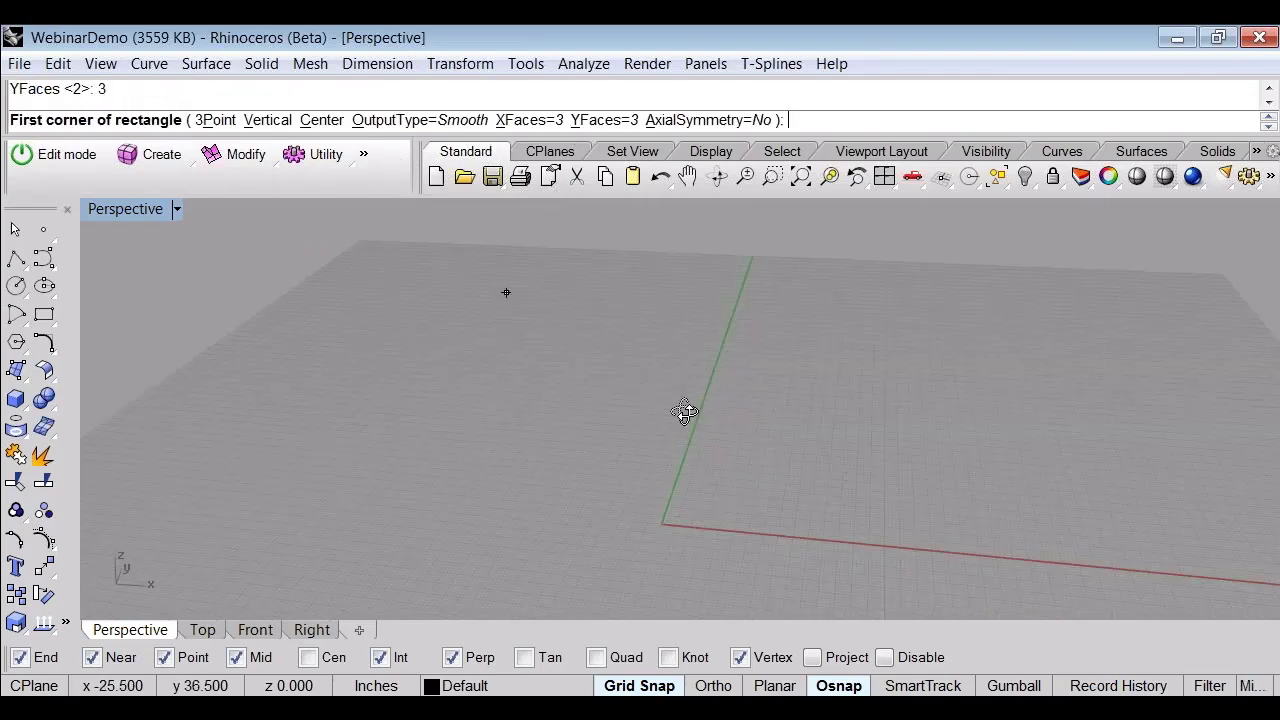
click(481, 371)
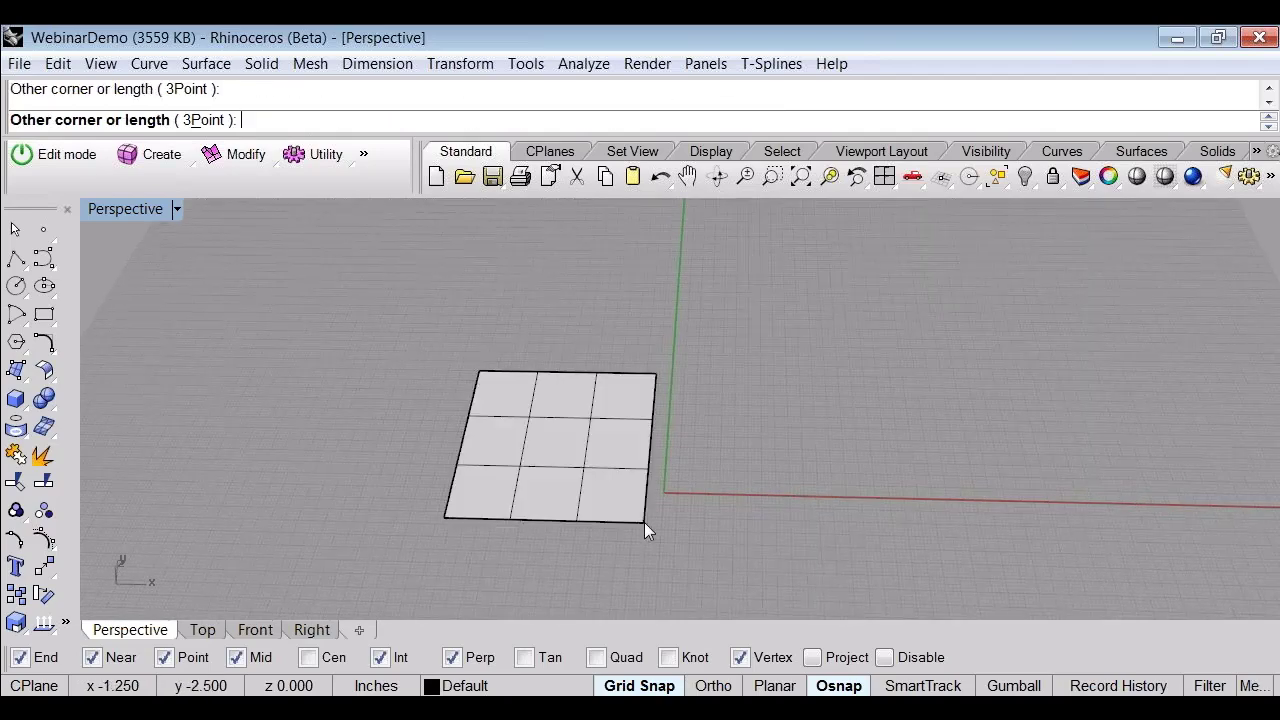
click(644, 522)
Step: Create a second 3 by 3 T-spline plane across the green axis from the first one
key(Return)
click(732, 377)
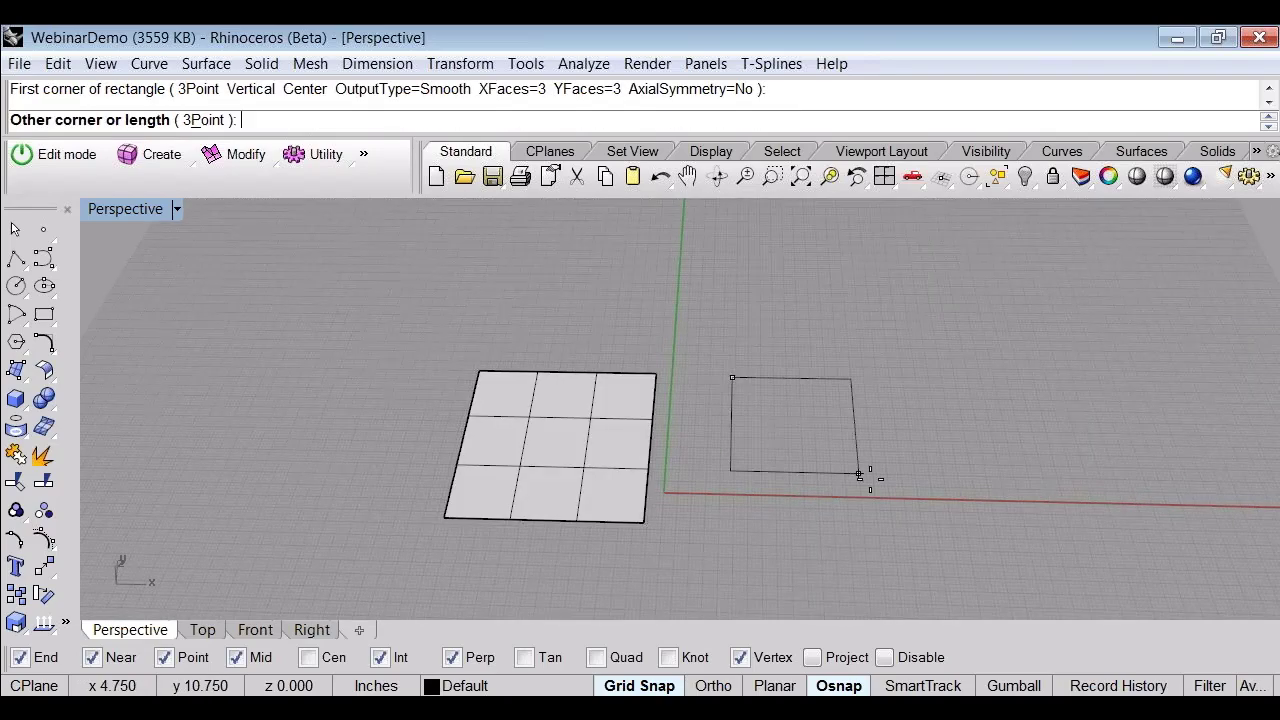
click(941, 534)
Step: Move the centre face of the first plane upward along Z to form a bump
right_drag(613, 492, 608, 466)
click(566, 457)
right_drag(541, 494, 558, 361)
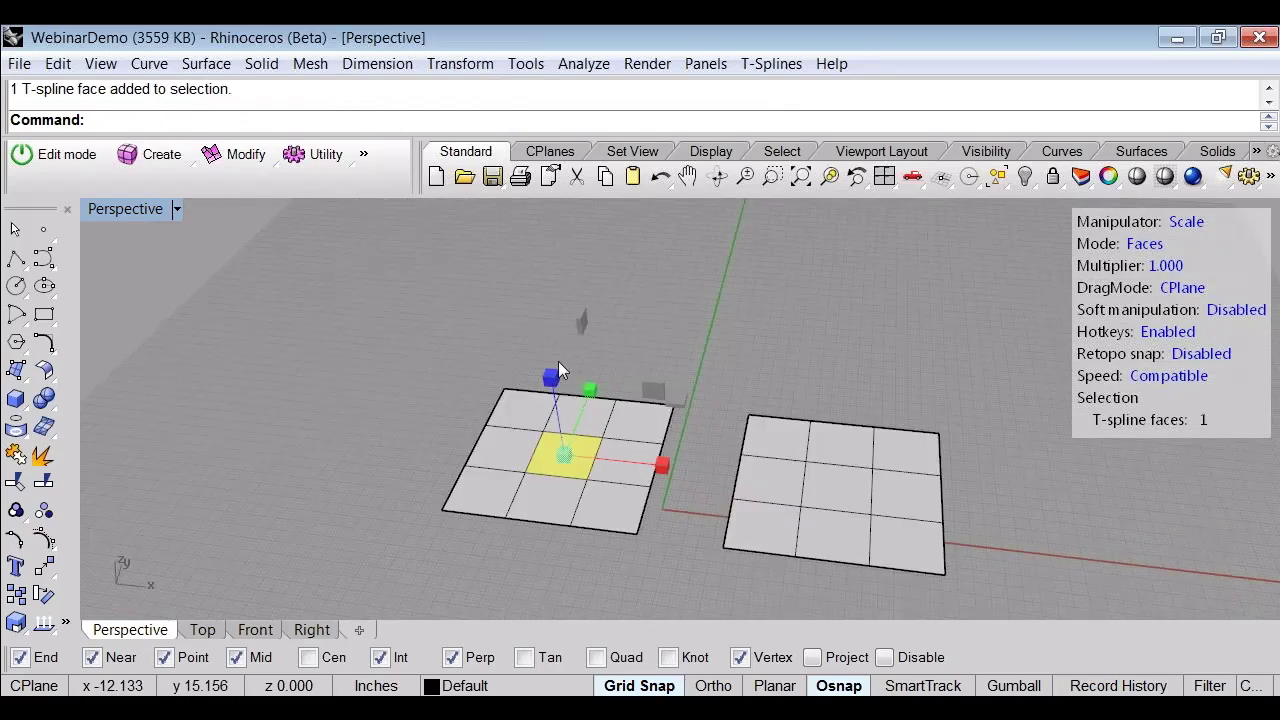
mouse_move(651, 390)
right_down()
mouse_move(669, 316)
mouse_move(641, 404)
right_up()
key(e)
key(w)
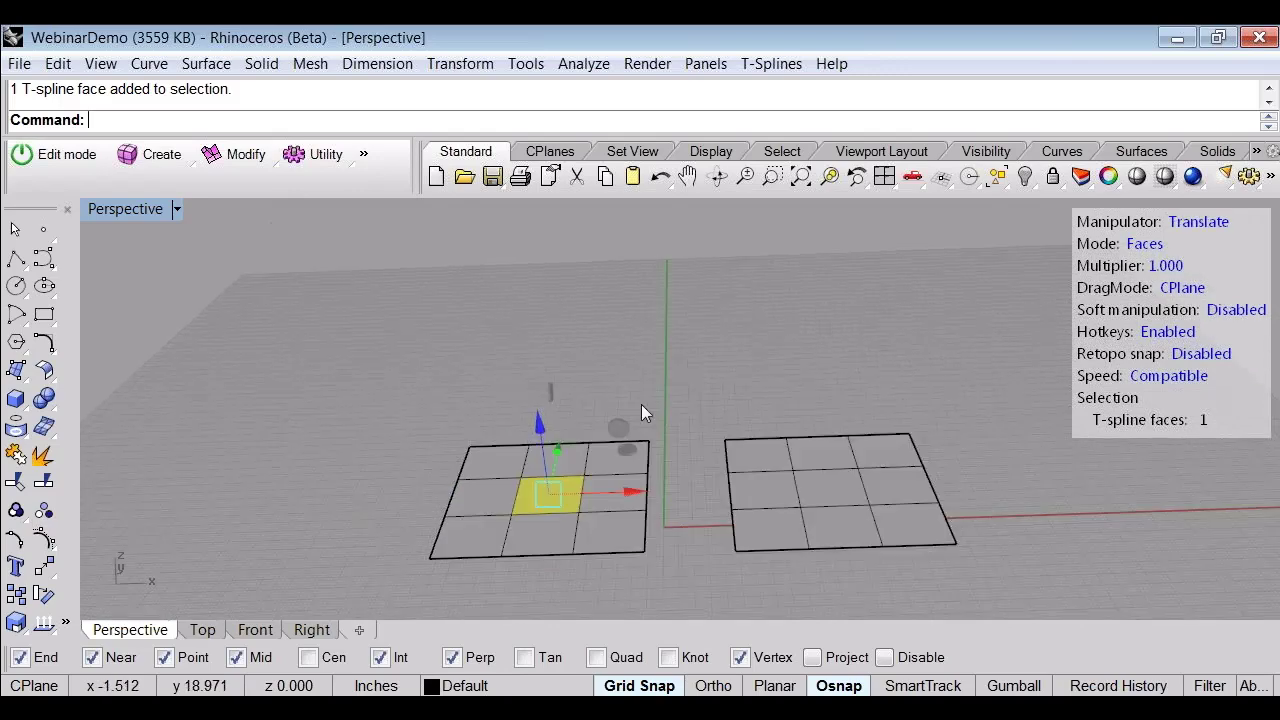
shift+right_drag(583, 466, 446, 382)
drag(628, 316, 624, 258)
click(777, 302)
Step: Rotate the raised centre face of the first plane to twist the bump
right_drag(777, 302, 699, 411)
click(618, 307)
key(r)
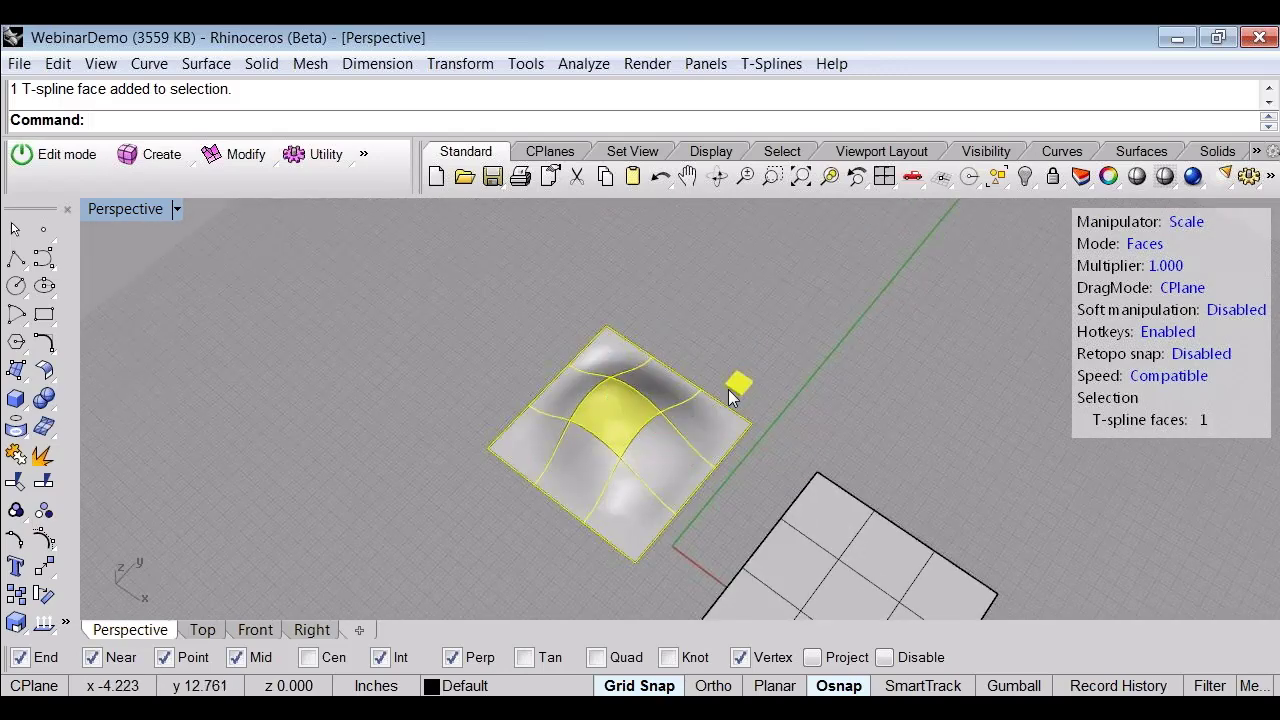
key(e)
drag(705, 411, 662, 472)
click(470, 502)
Step: Show the control vertices of both planes to examine how the raised face deforms its neighbours
right_drag(491, 529, 654, 425)
key(a)
scroll(556, 471, down, 2)
shift+right_drag(548, 446, 558, 403)
scroll(622, 395, down, 2)
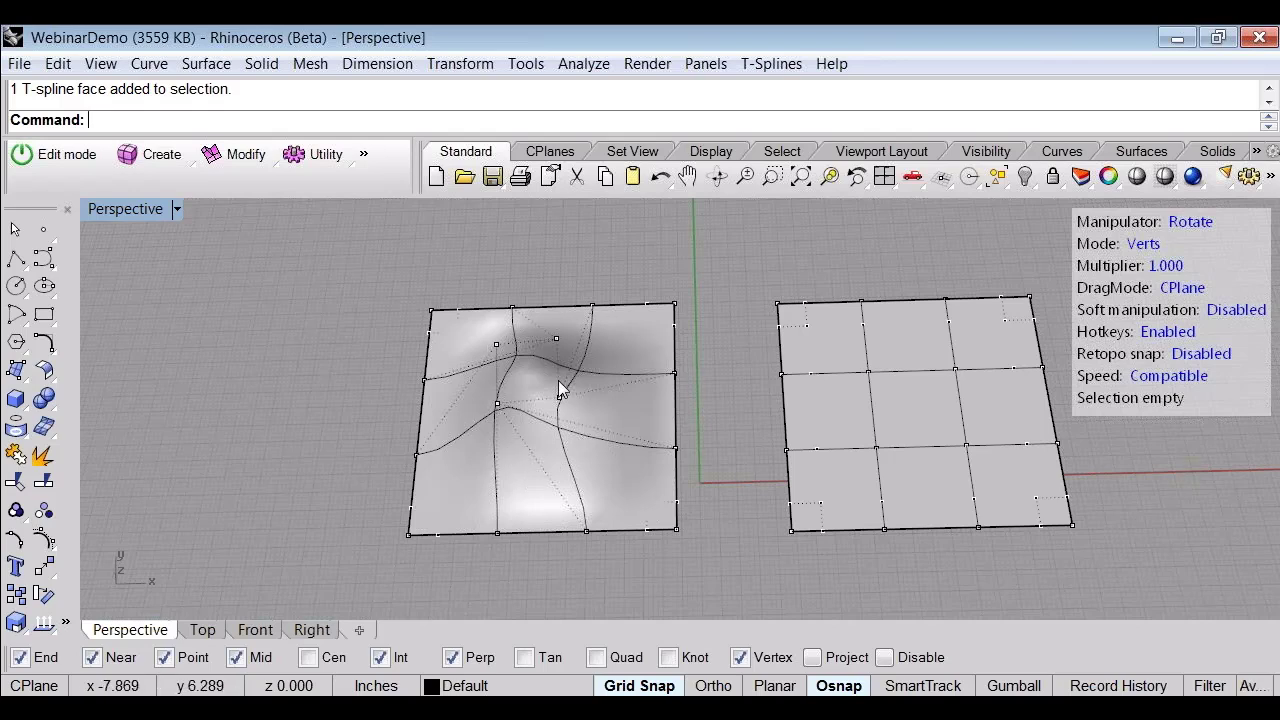
scroll(560, 390, down, 2)
shift+right_drag(601, 393, 523, 375)
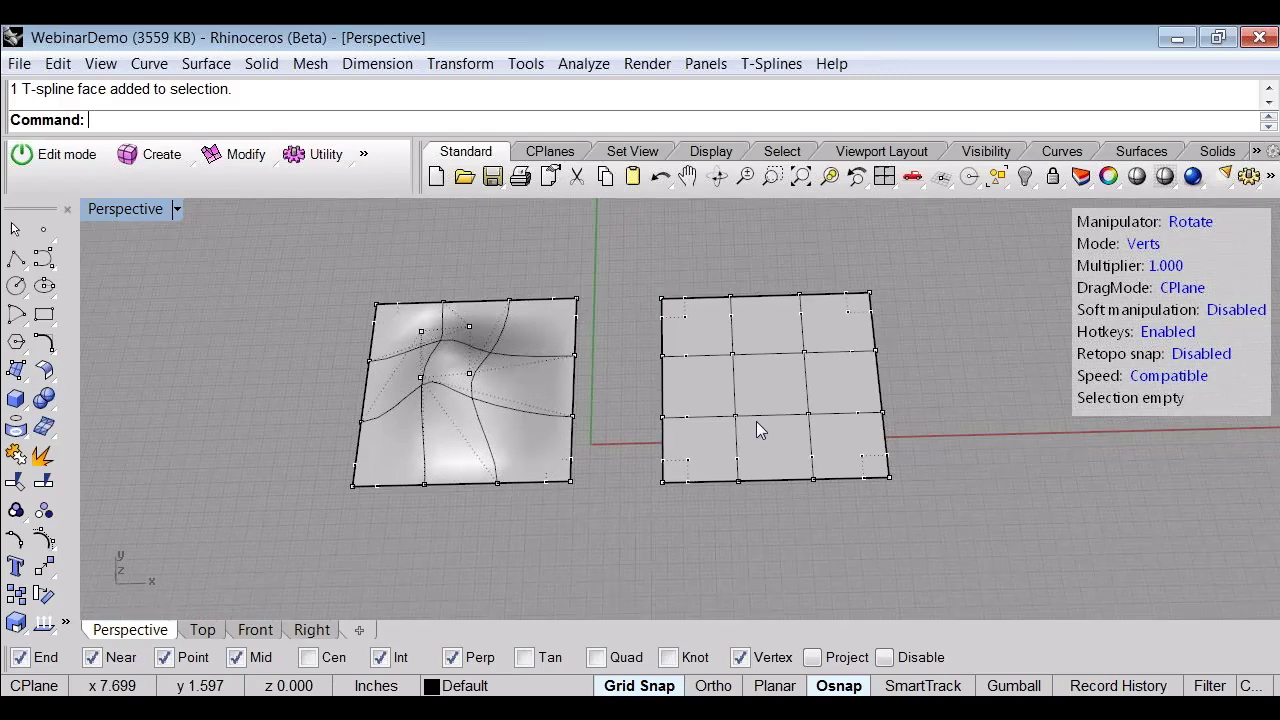
Step: Extrude the centre face of the second plane upward along Z in face mode
key(d)
click(762, 405)
right_drag(806, 482, 784, 405)
key(w)
shift+right_drag(826, 469, 674, 433)
scroll(674, 435, up, 4)
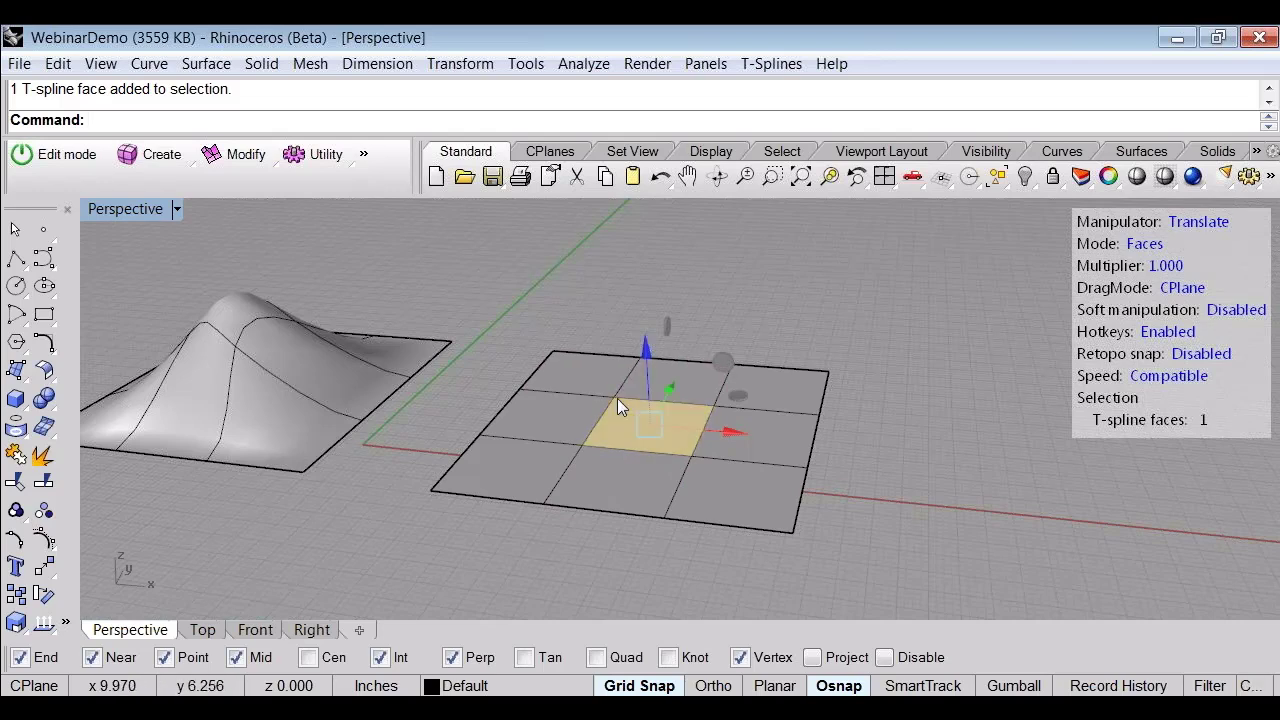
drag(647, 359, 637, 218)
click(814, 287)
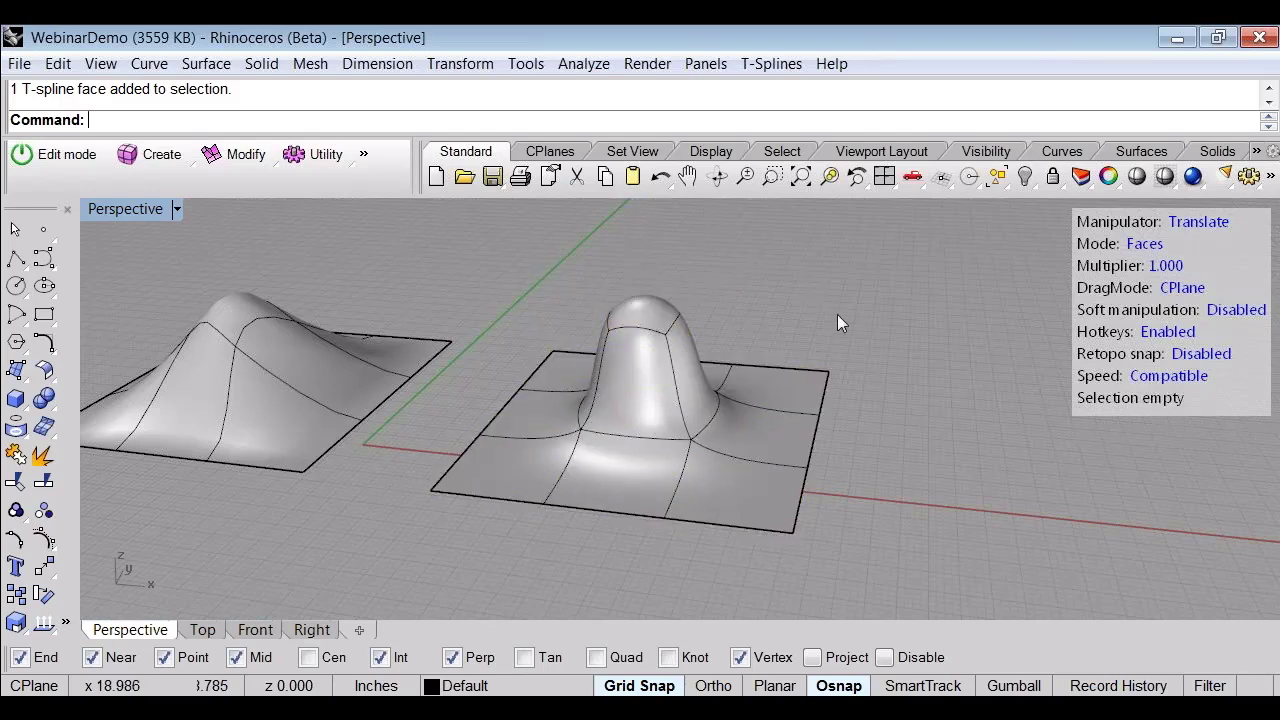
Step: Select the top face of the extruded bump on the second plane and move it sideways
right_drag(837, 314, 828, 362)
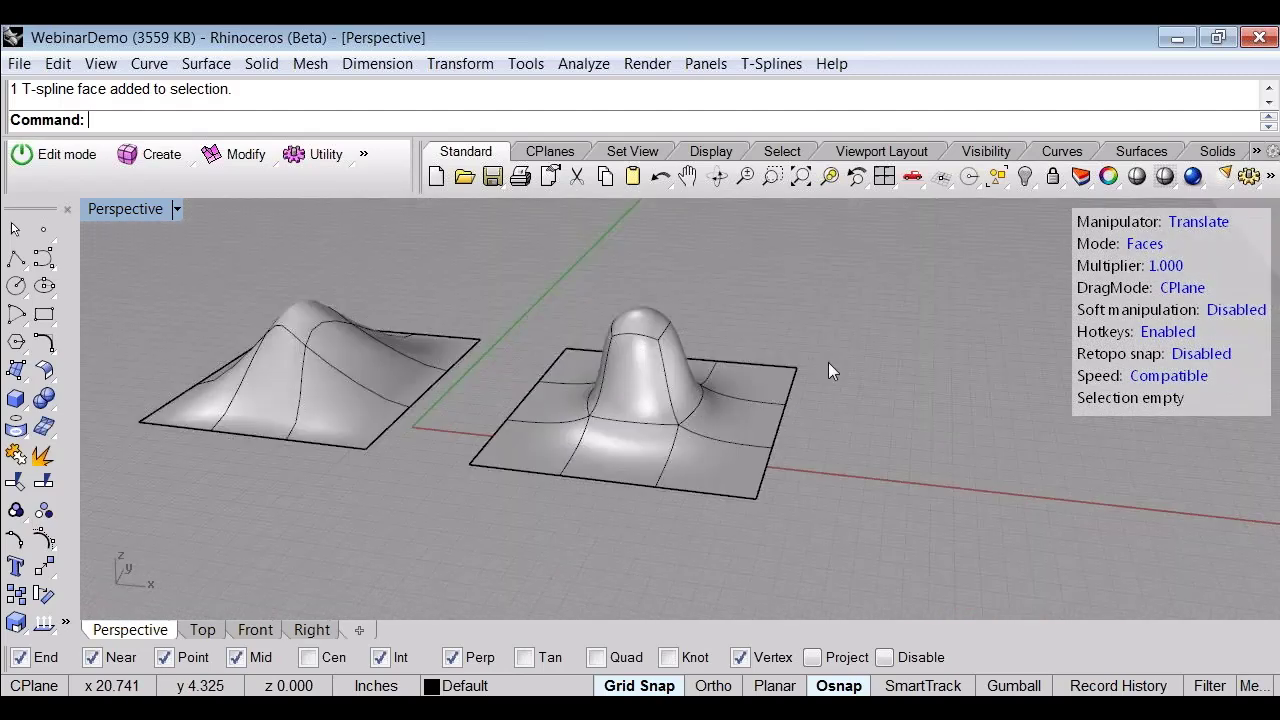
scroll(536, 307, up, 4)
right_drag(616, 276, 647, 438)
scroll(720, 460, up, 4)
scroll(645, 438, down, 3)
right_drag(856, 472, 737, 467)
right_drag(806, 432, 601, 375)
click(524, 388)
drag(601, 375, 545, 424)
right_drag(614, 463, 630, 357)
Step: Rotate the extruded top face and pull it outward to shape the bump into a slanted horn
key(e)
drag(635, 322, 589, 256)
right_drag(590, 258, 705, 397)
key(w)
drag(606, 415, 871, 455)
click(935, 460)
right_drag(935, 459, 790, 443)
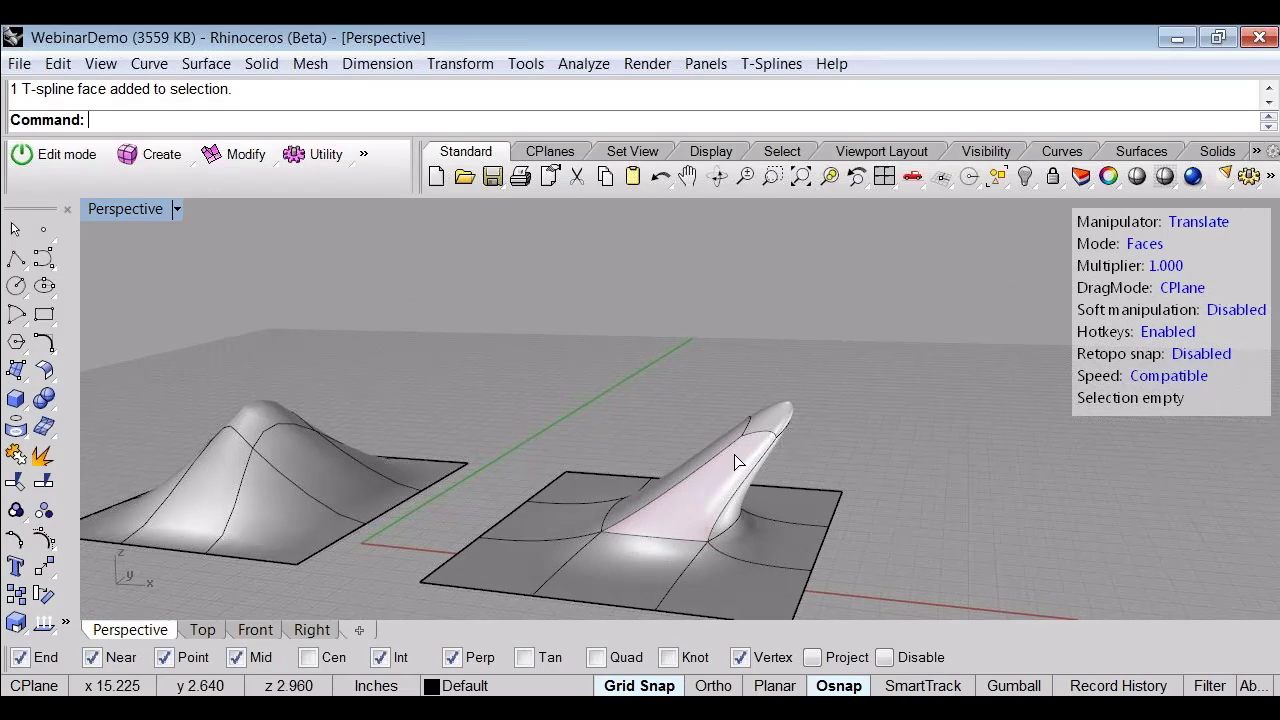
Step: Select the whole horn surface in object mode and convert it from a T-spline to a NURBS polysurface
click(707, 470)
key(f)
click(633, 521)
right_drag(618, 379, 857, 371)
click(779, 409)
scroll(749, 391, down, 4)
click(677, 443)
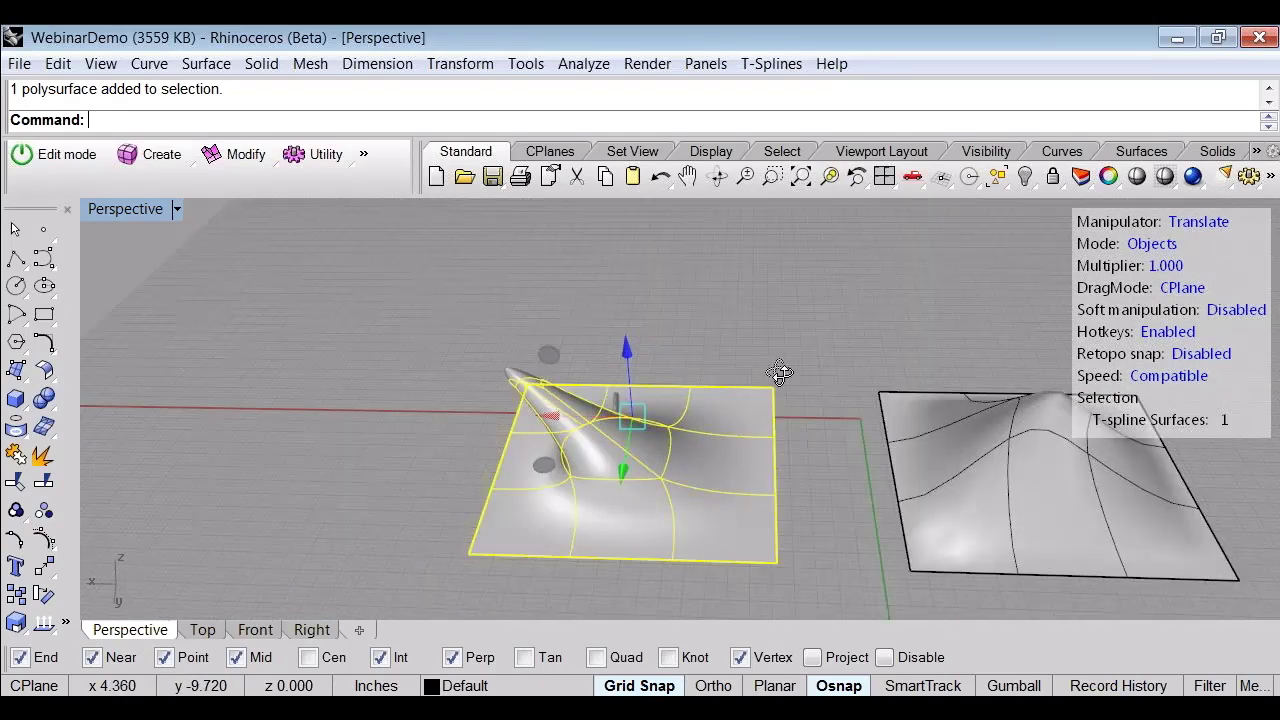
click(143, 165)
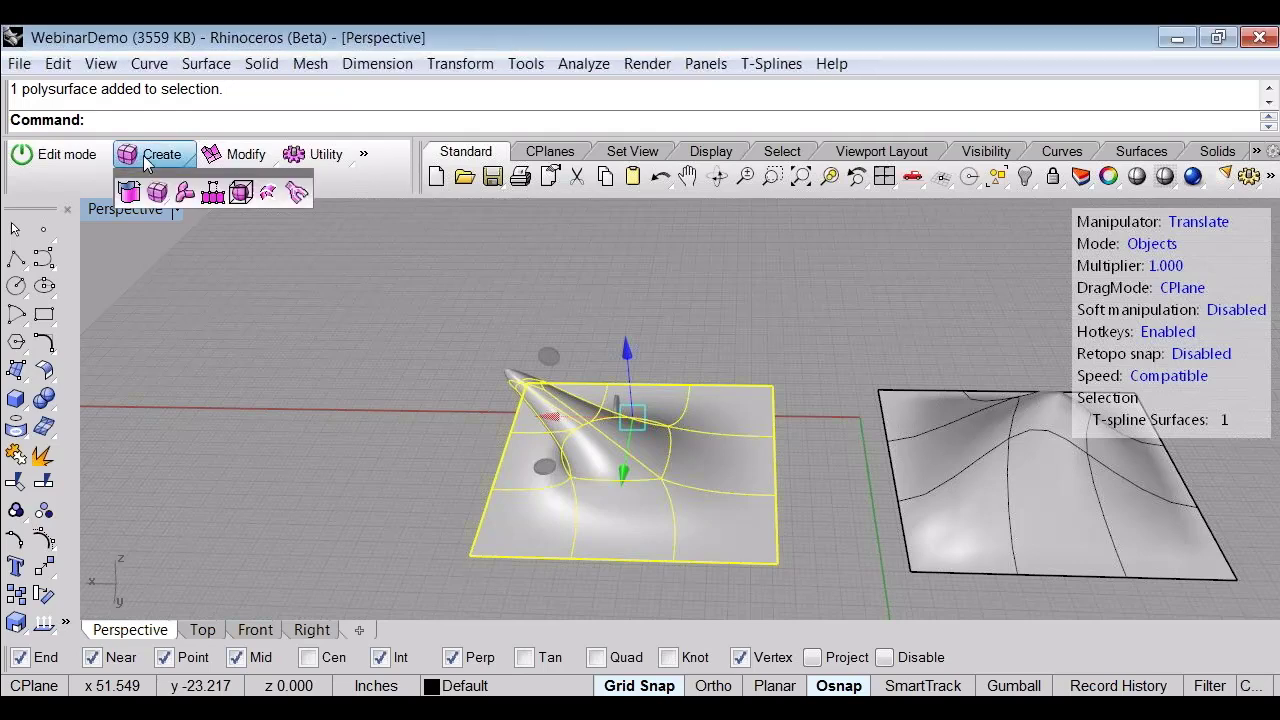
click(128, 193)
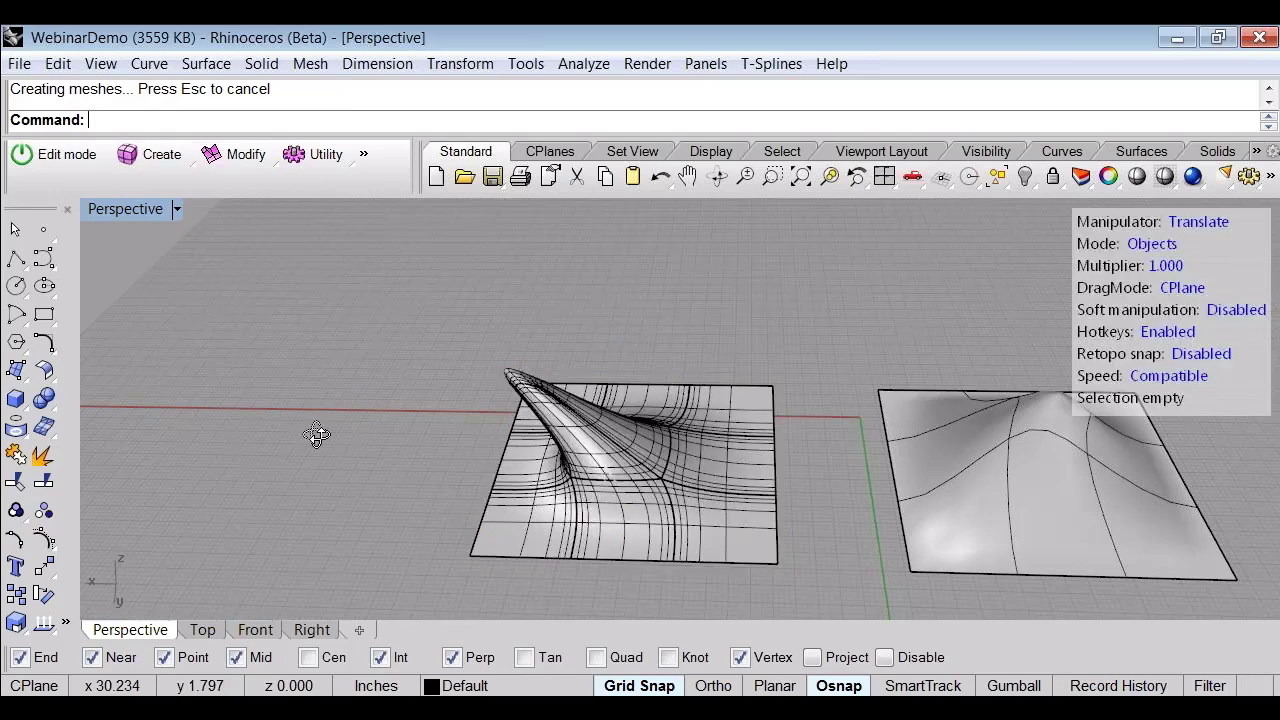
Step: Explode the converted horn polysurface into separate surfaces
click(600, 465)
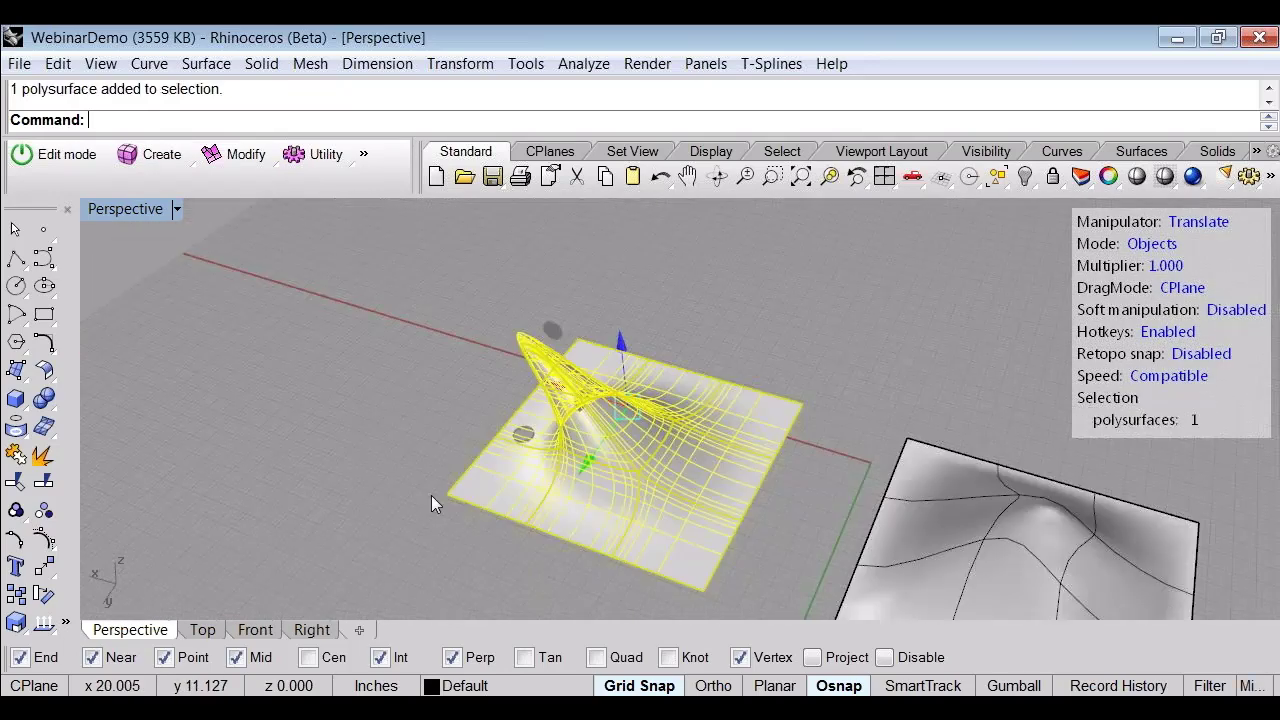
click(355, 467)
scroll(440, 485, up, 5)
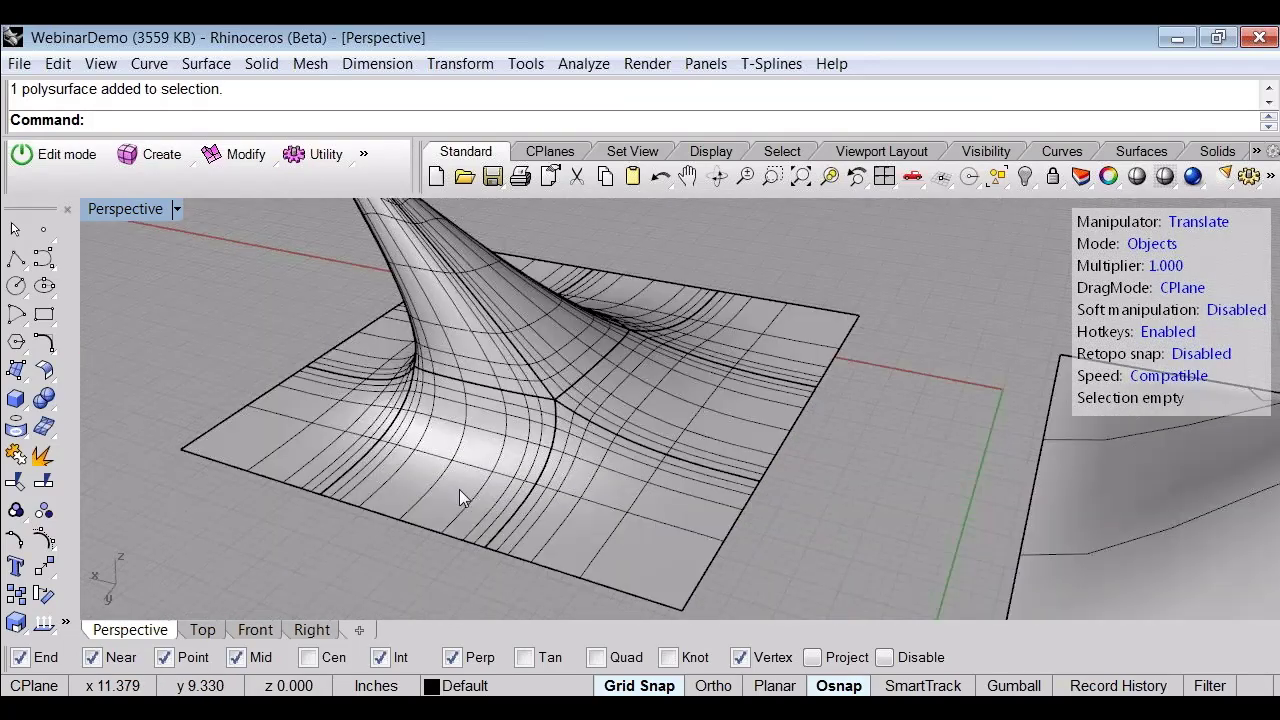
click(595, 403)
right_drag(459, 489, 540, 440)
scroll(618, 434, down, 4)
click(43, 456)
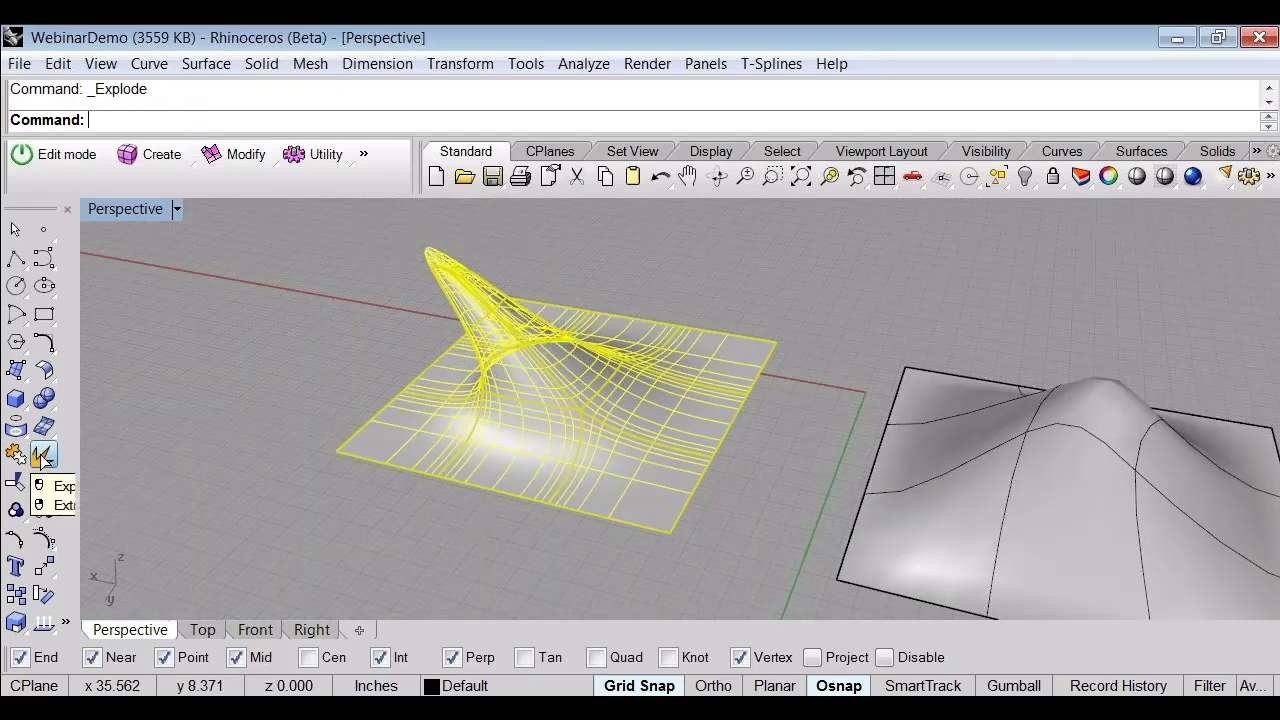
right_drag(239, 409, 243, 472)
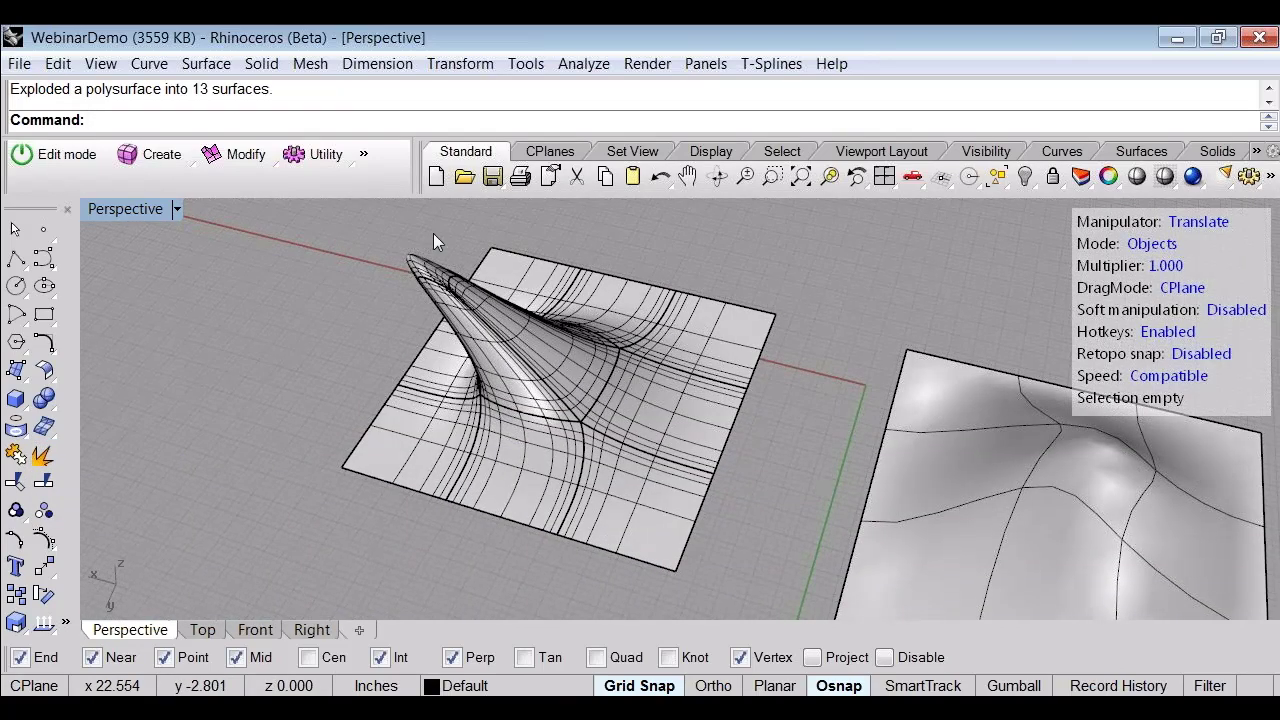
Step: Check the exploded horn by selecting individual pieces and then all of its surfaces together
click(465, 303)
click(514, 343)
click(335, 325)
scroll(335, 325, down, 4)
drag(231, 227, 561, 465)
right_drag(651, 523, 535, 473)
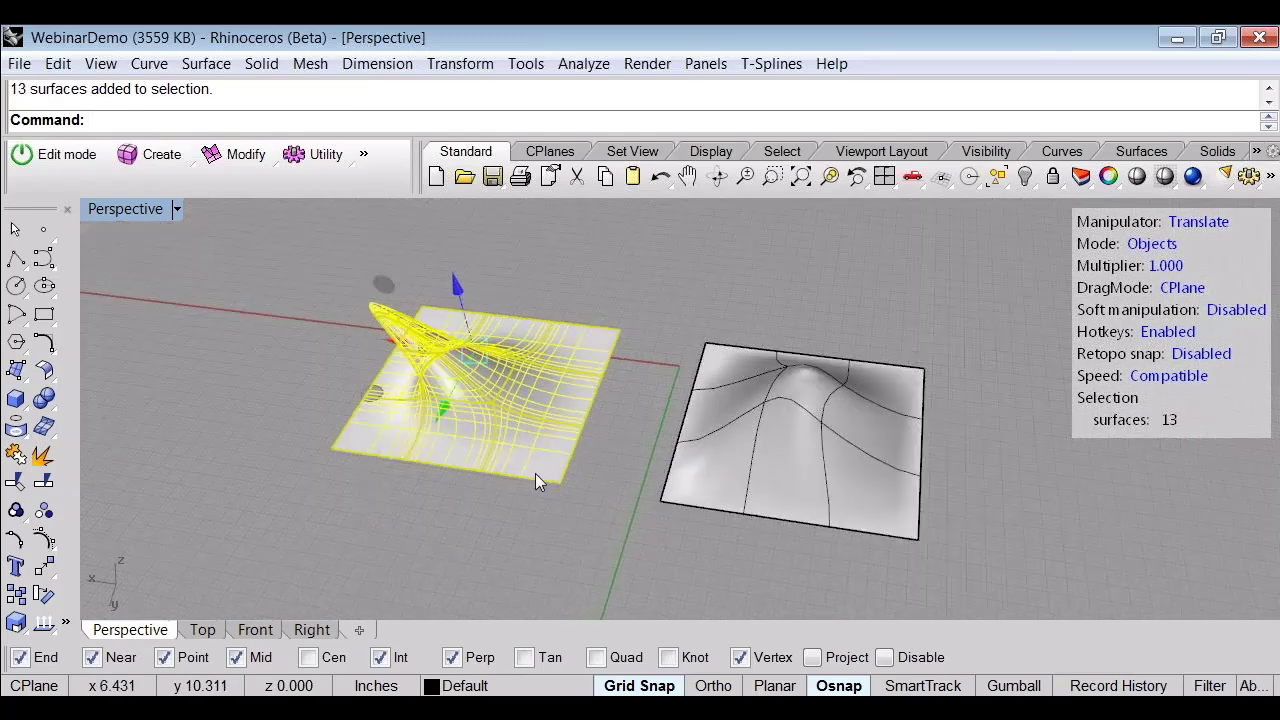
click(504, 501)
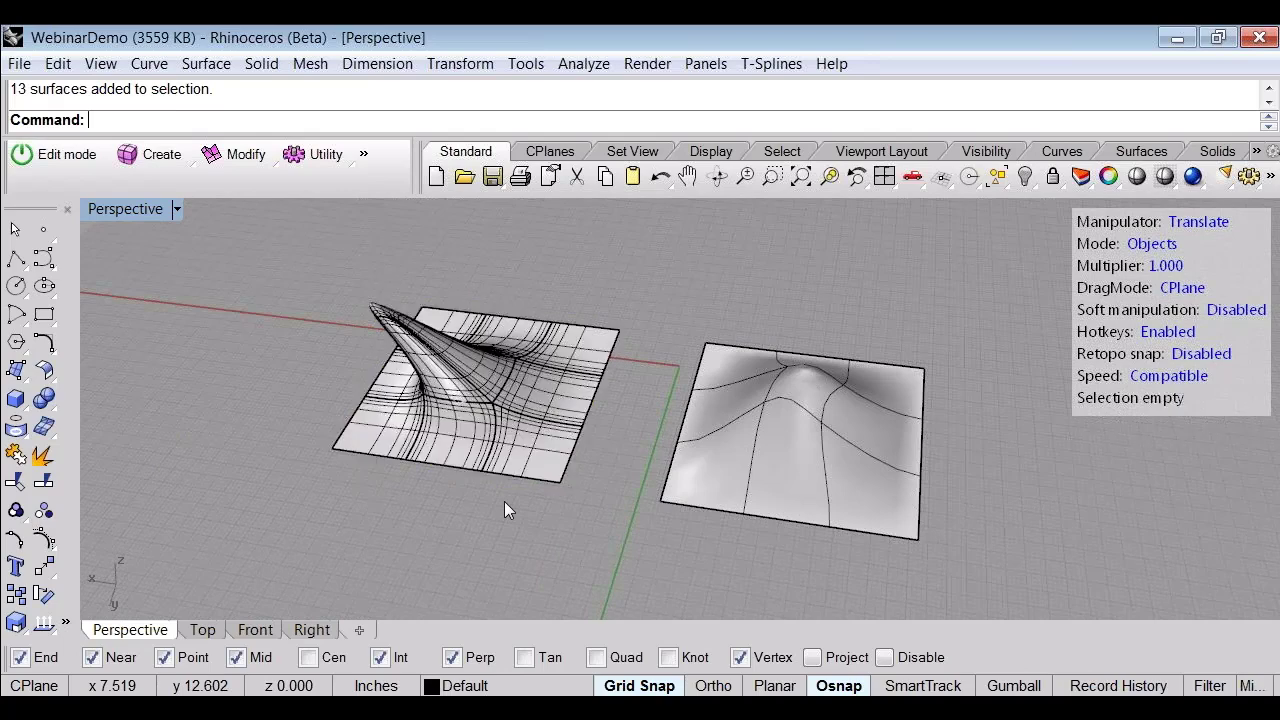
right_drag(505, 503, 514, 494)
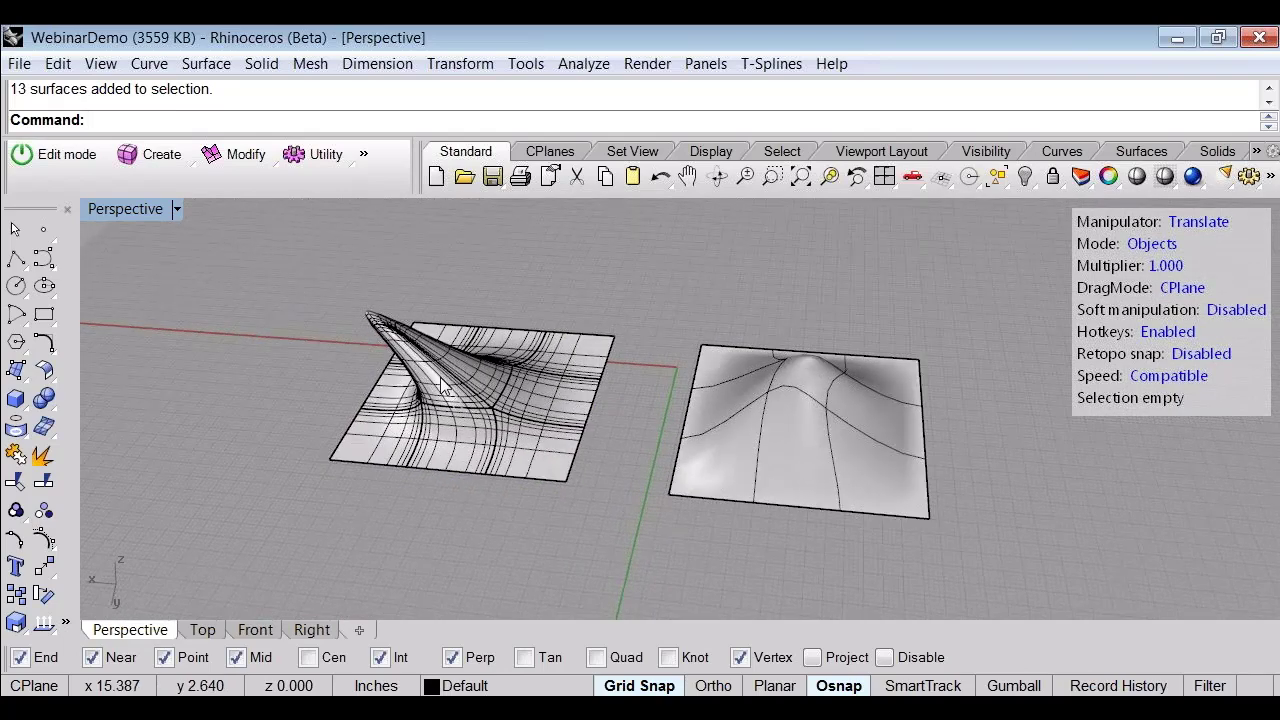
Step: Examine the surfaces meeting at the star point at the horn's base by selecting them one by one
scroll(449, 384, up, 6)
right_drag(574, 456, 532, 423)
scroll(536, 417, up, 6)
click(531, 424)
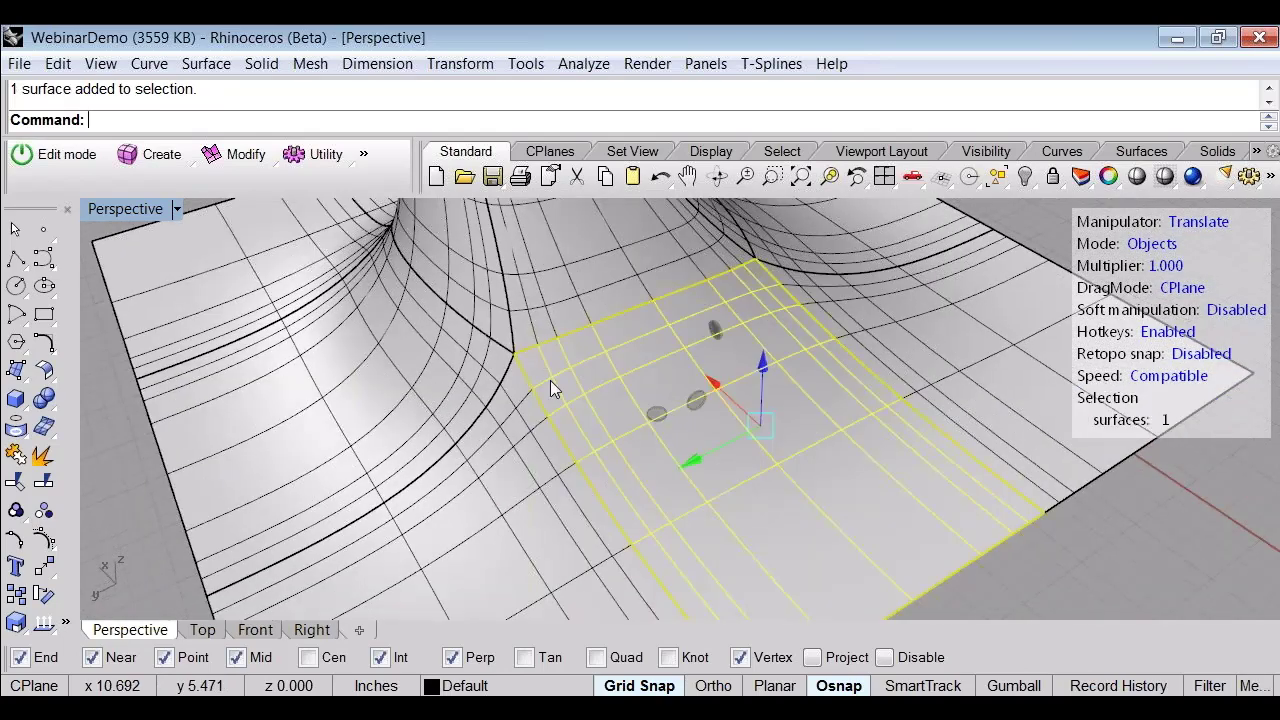
click(465, 383)
click(502, 294)
click(528, 296)
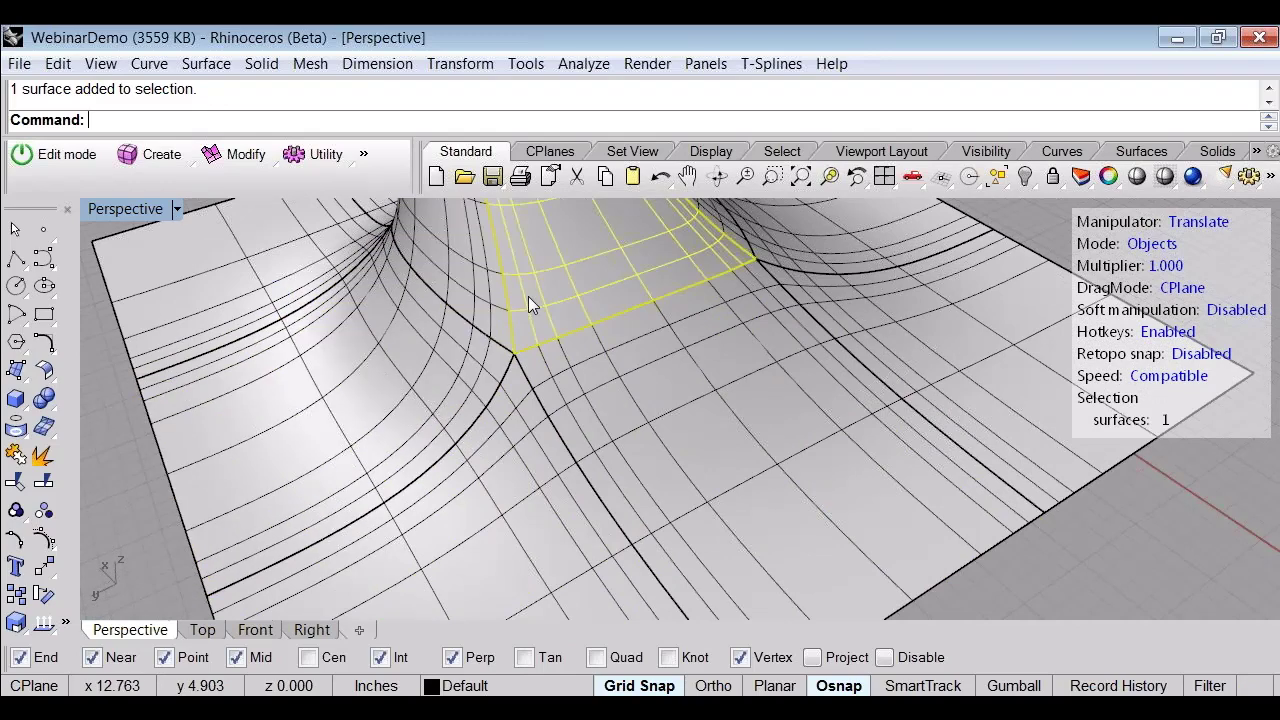
click(540, 366)
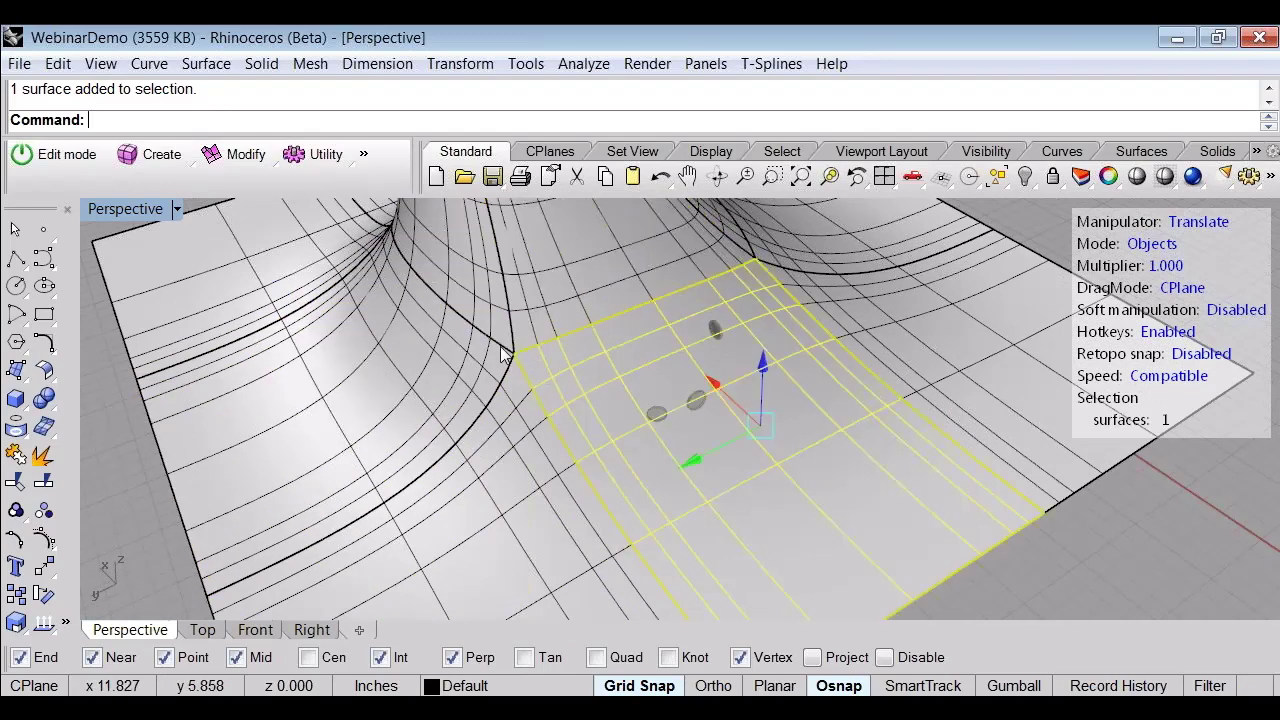
Step: Clear the selection and inspect the isocurve layout around the horn's base from other angles
scroll(540, 366, down, 1)
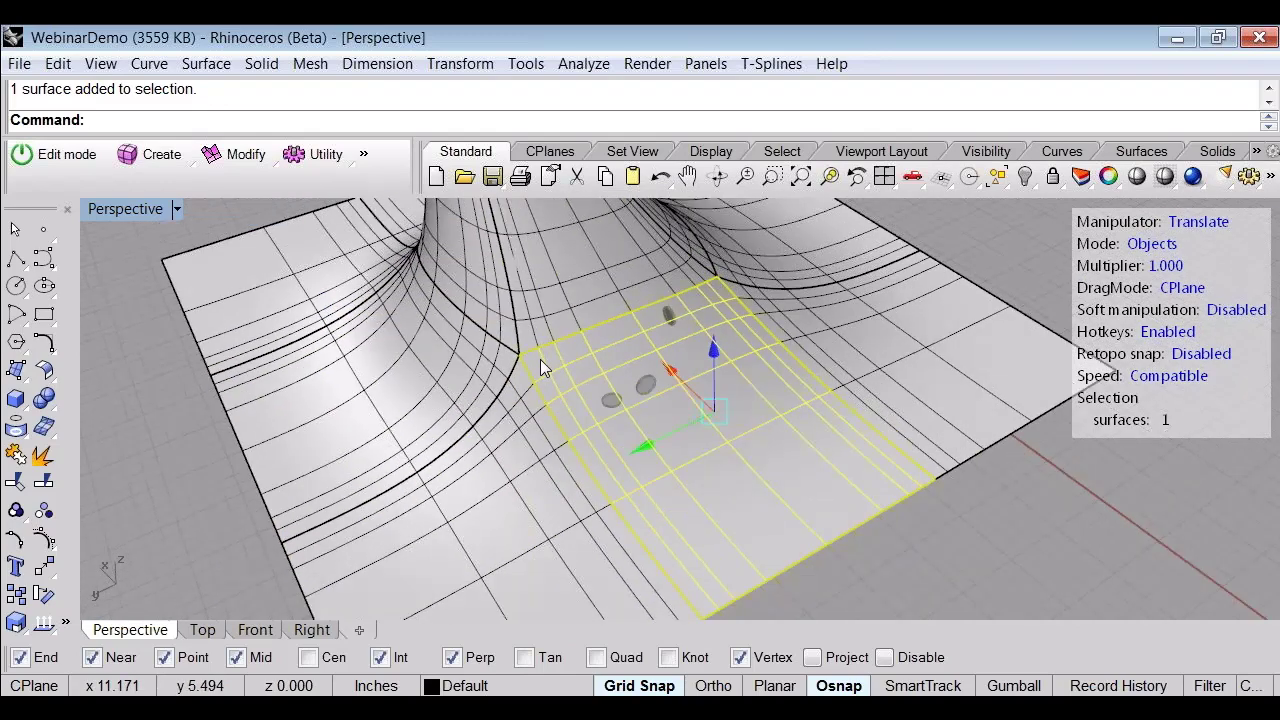
right_drag(540, 362, 806, 372)
click(256, 300)
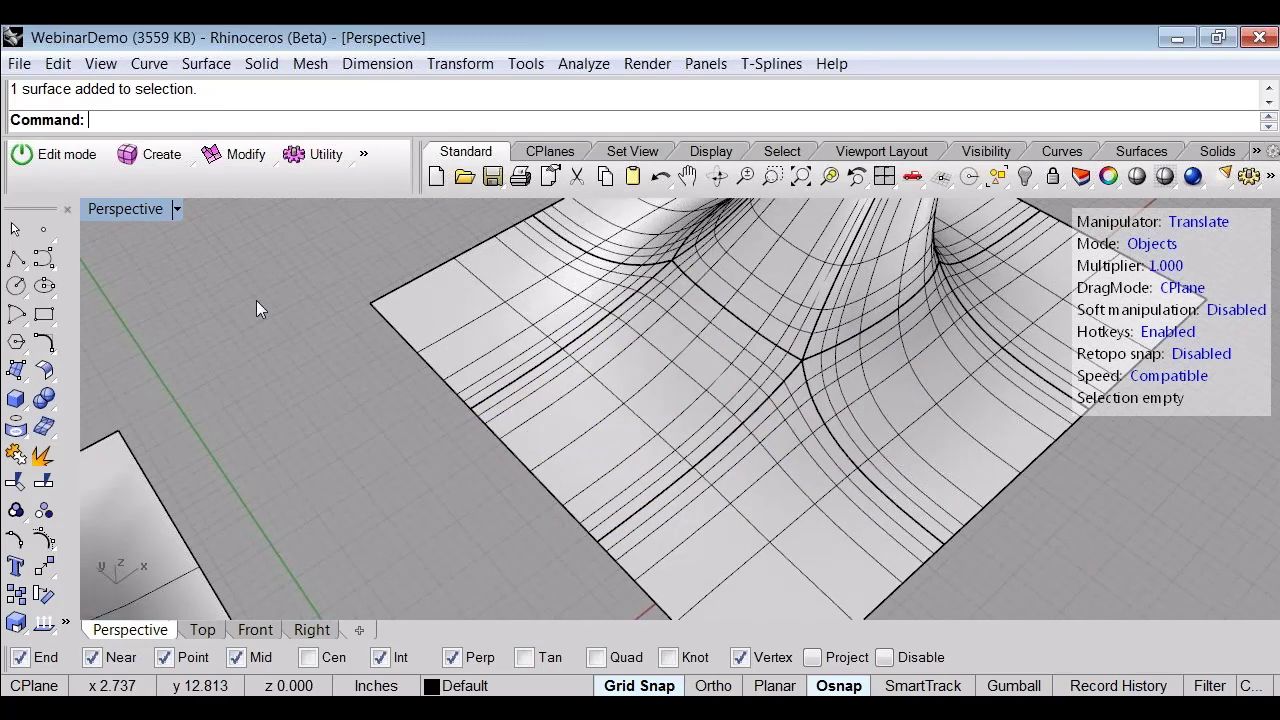
right_drag(256, 300, 643, 411)
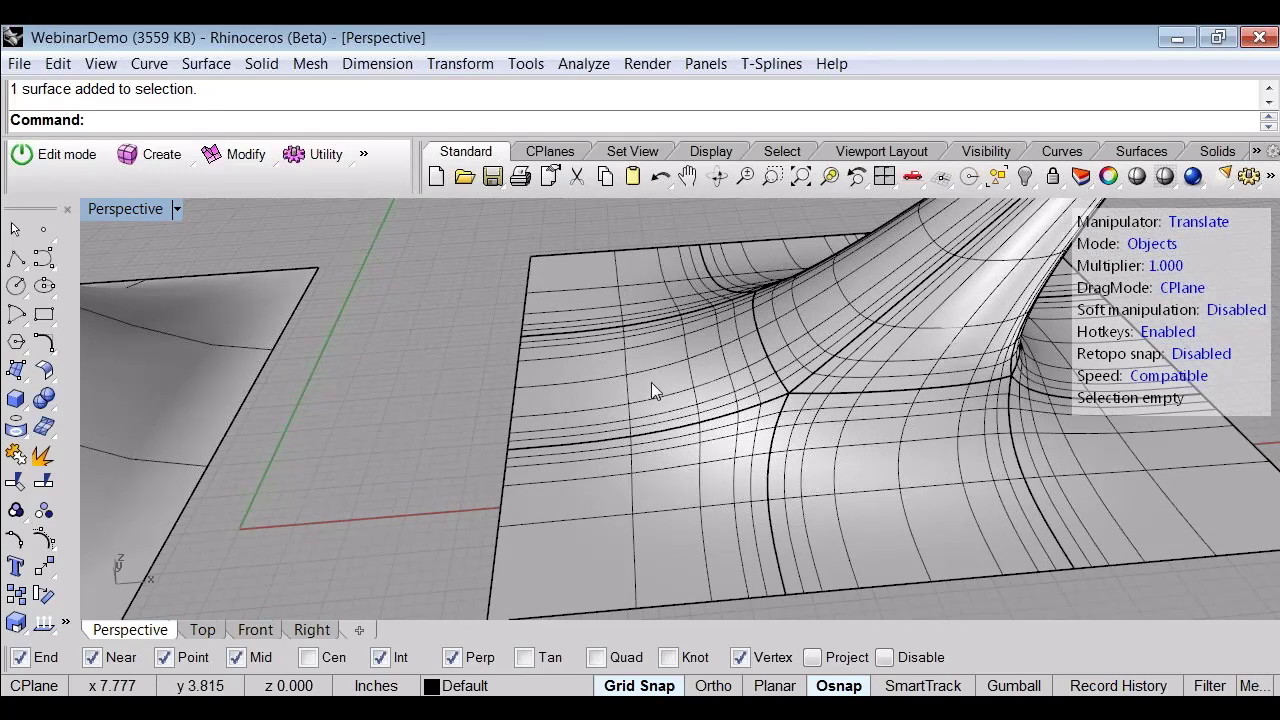
scroll(651, 382, down, 1)
scroll(741, 418, up, 4)
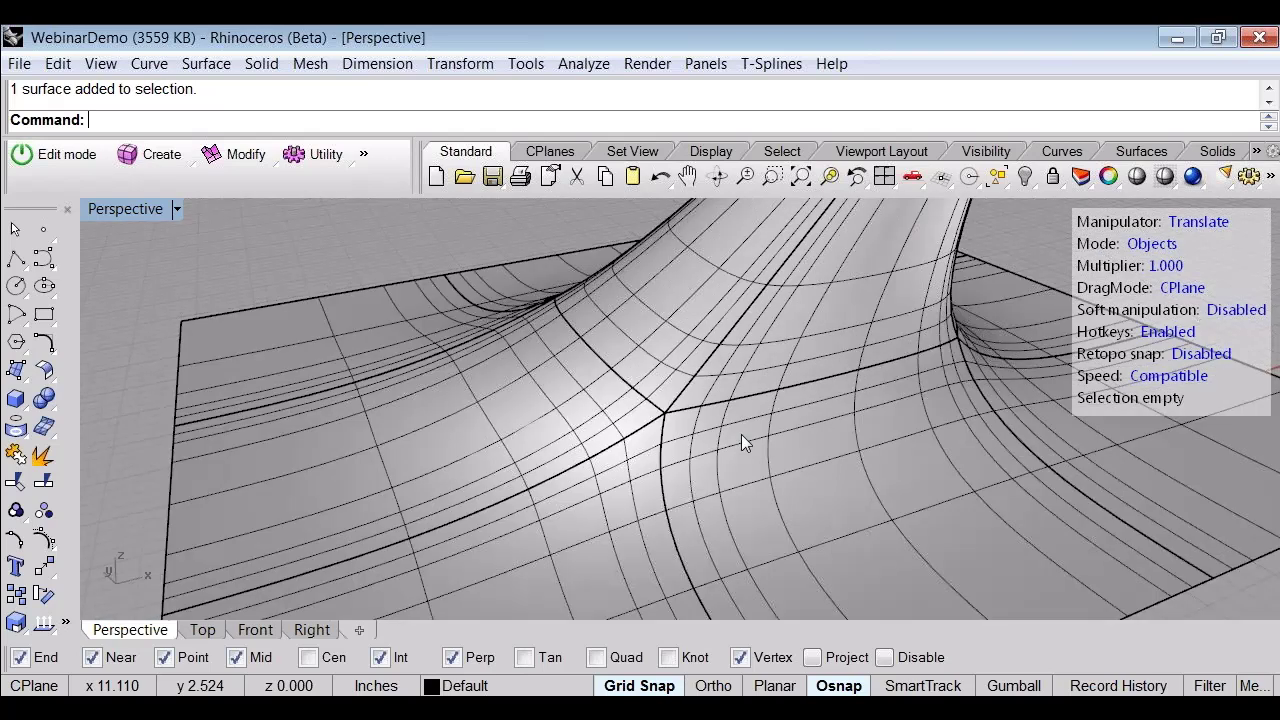
Step: Select the individual surfaces around the horn's star point in turn to examine how they meet, and clear the selection
shift+right_drag(741, 434, 735, 398)
click(771, 279)
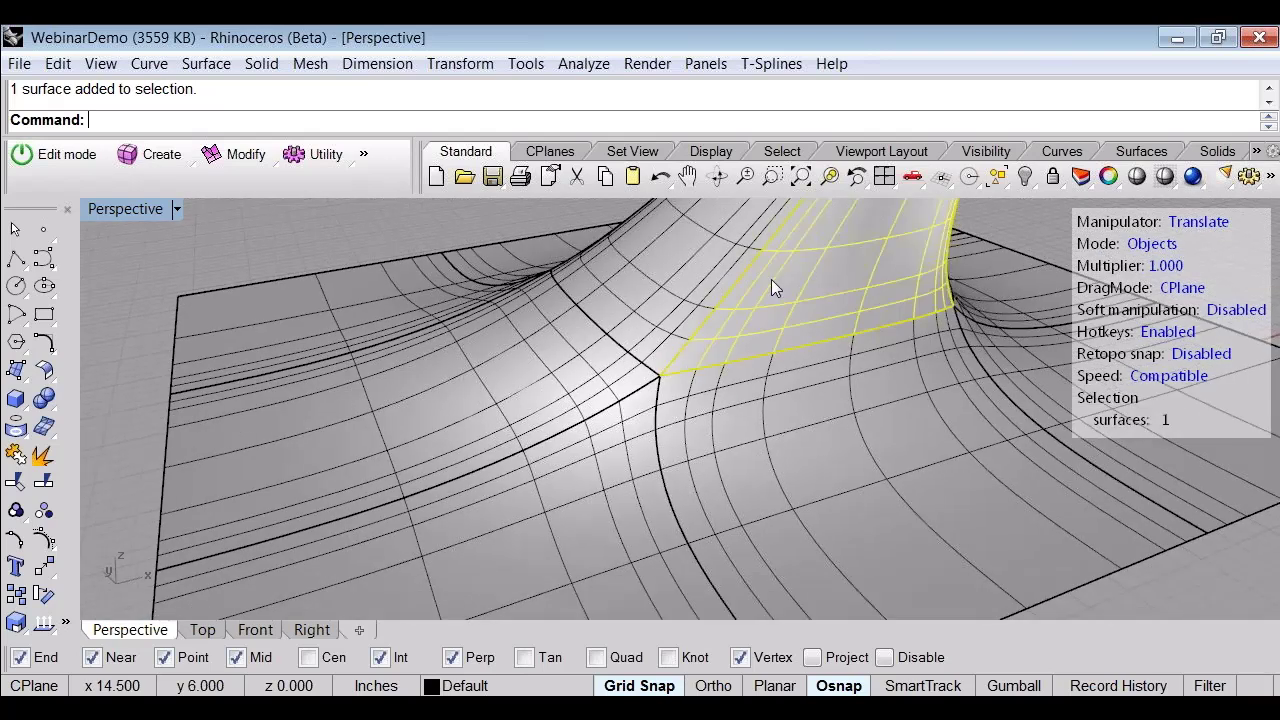
click(630, 374)
click(726, 395)
click(662, 323)
click(614, 378)
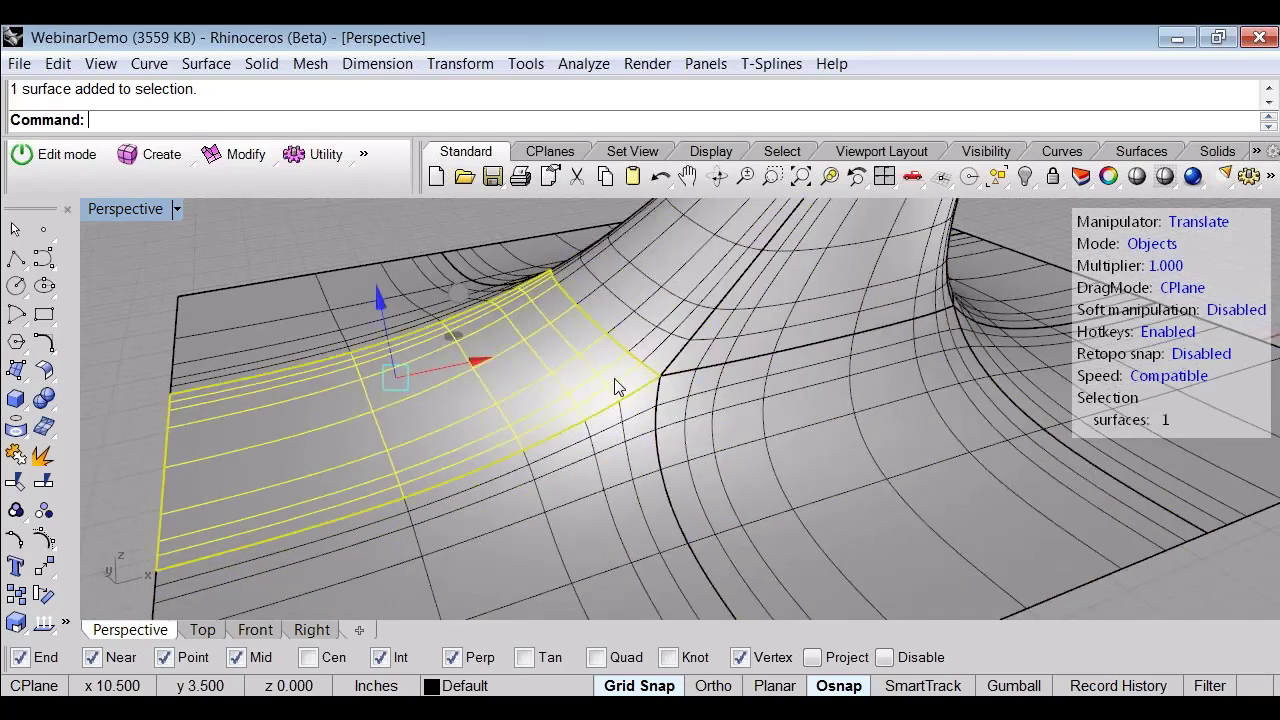
scroll(614, 378, down, 2)
shift+right_drag(629, 385, 607, 404)
click(341, 238)
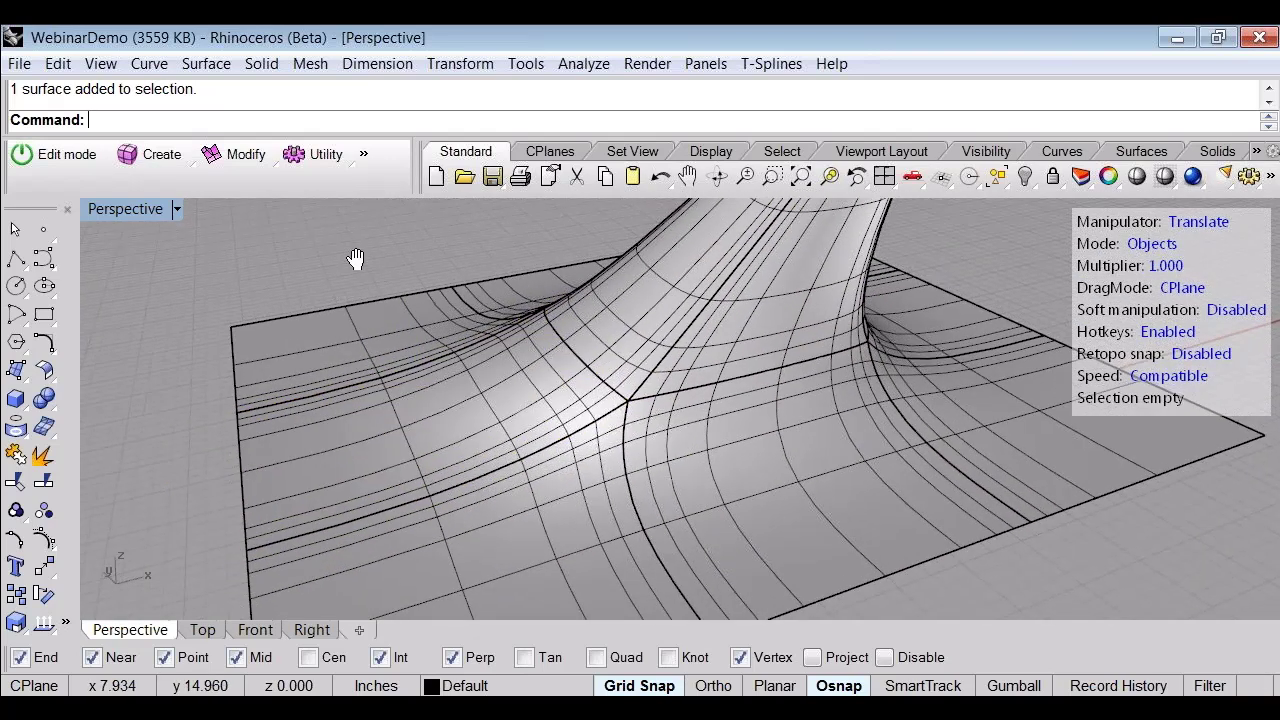
Step: Delete the exploded horn surfaces together with the remaining T-spline plane to empty the scene
scroll(486, 313, down, 3)
scroll(486, 313, down, 5)
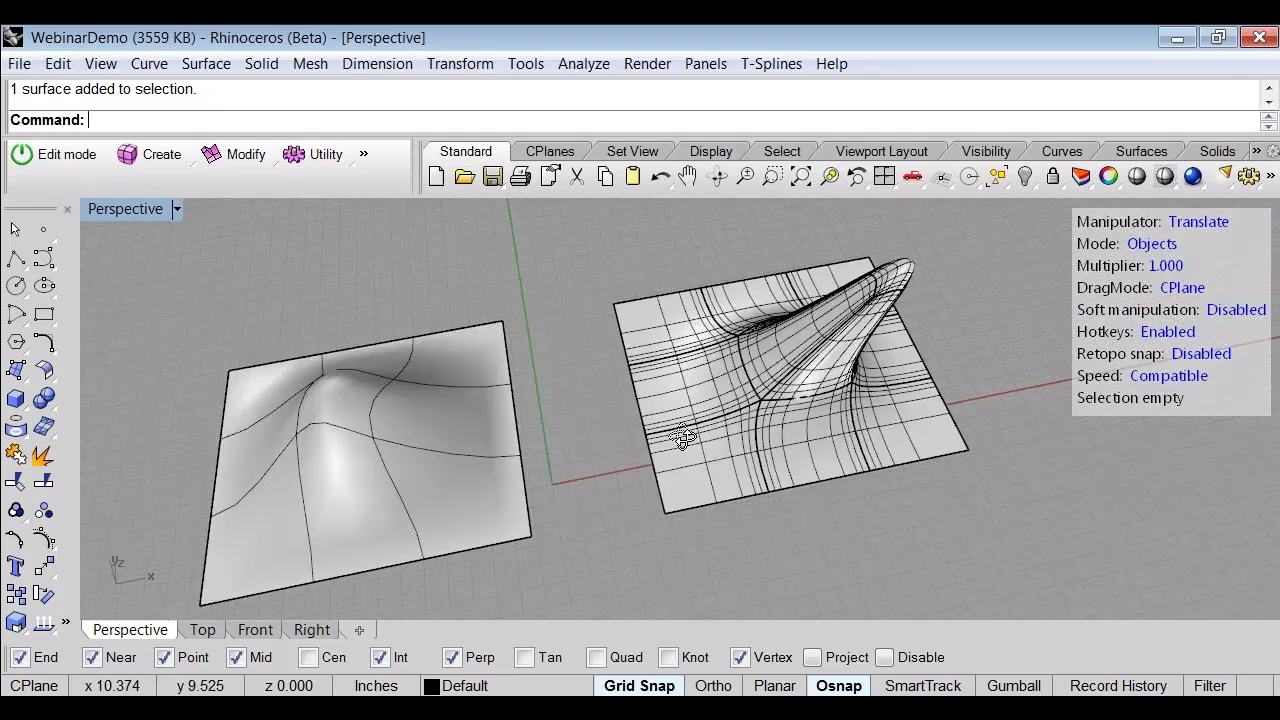
drag(414, 277, 1043, 540)
click(1043, 531)
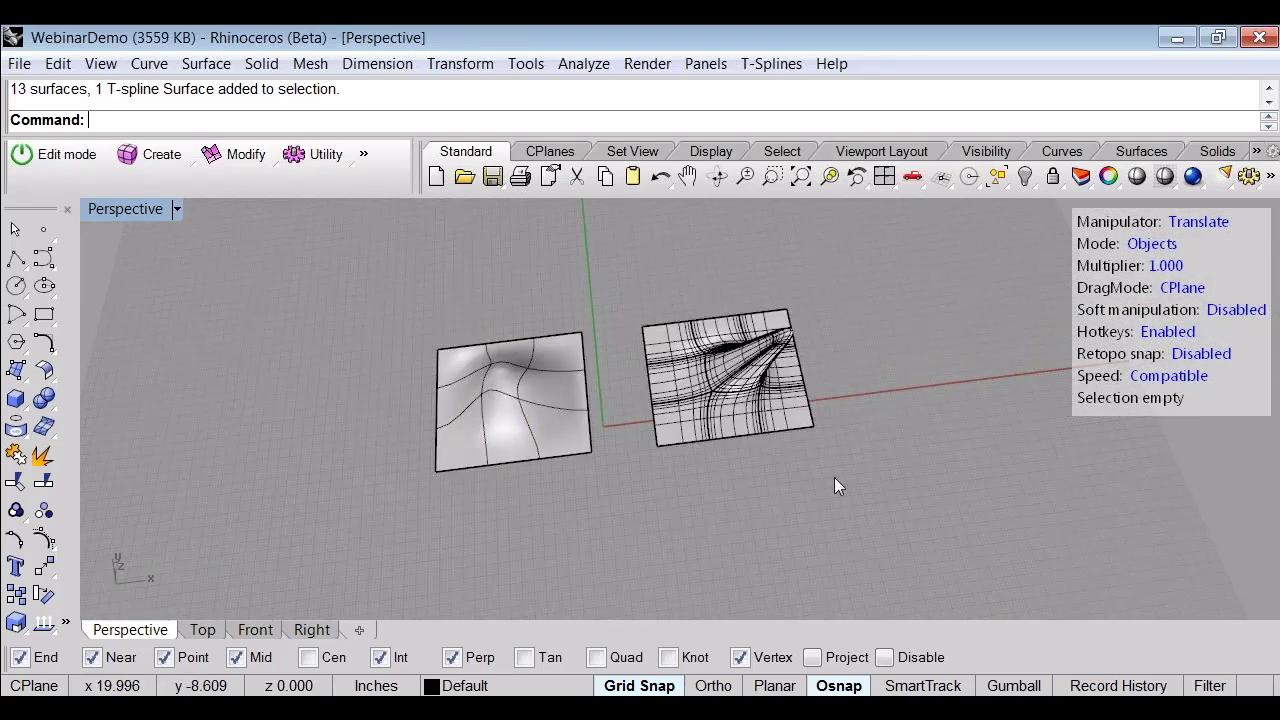
drag(369, 269, 1060, 600)
key(Delete)
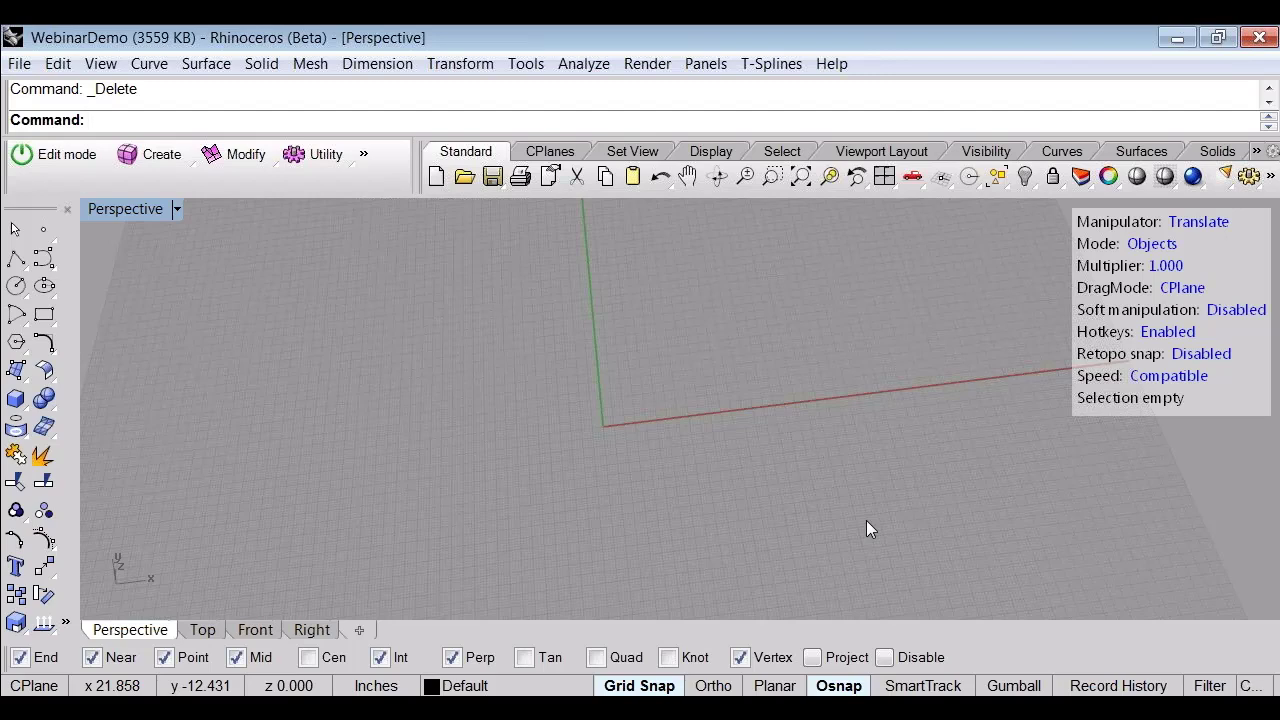
Step: Create a smooth T-spline quadball centred on the origin with 2 edge segments, axial symmetry on and X symmetry enabled
right_drag(446, 423, 470, 404)
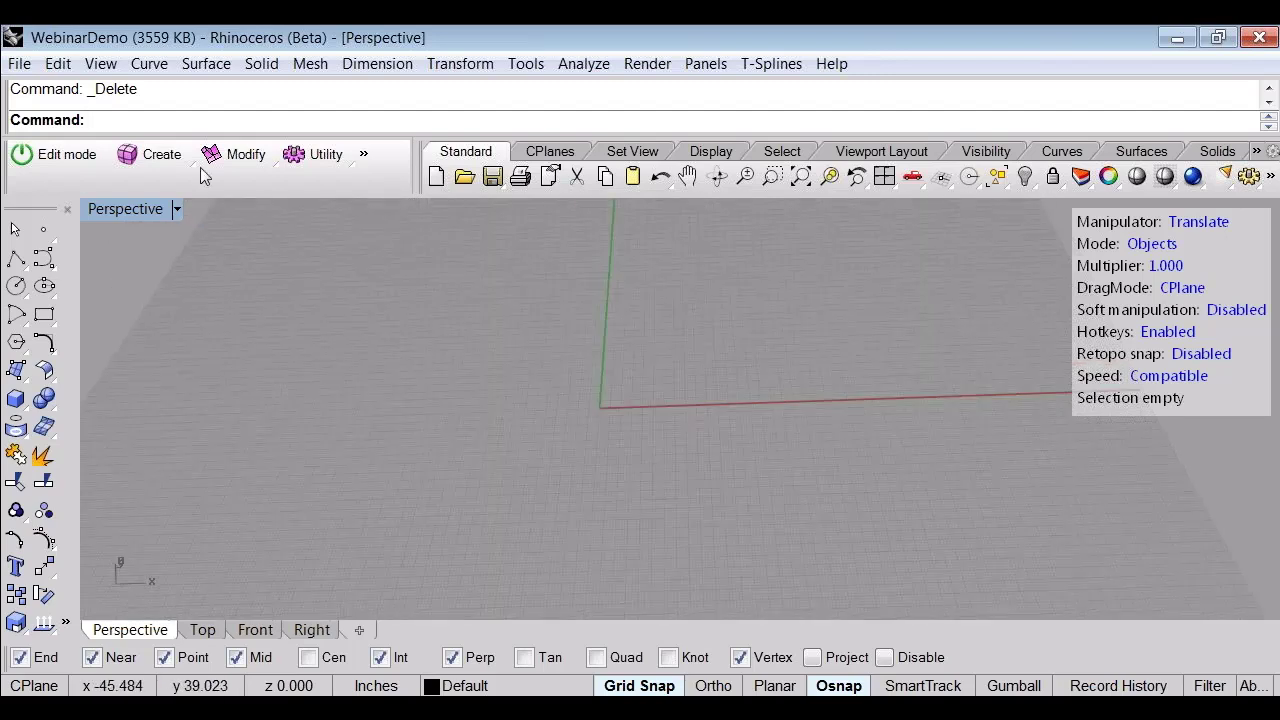
click(152, 158)
mouse_move(157, 192)
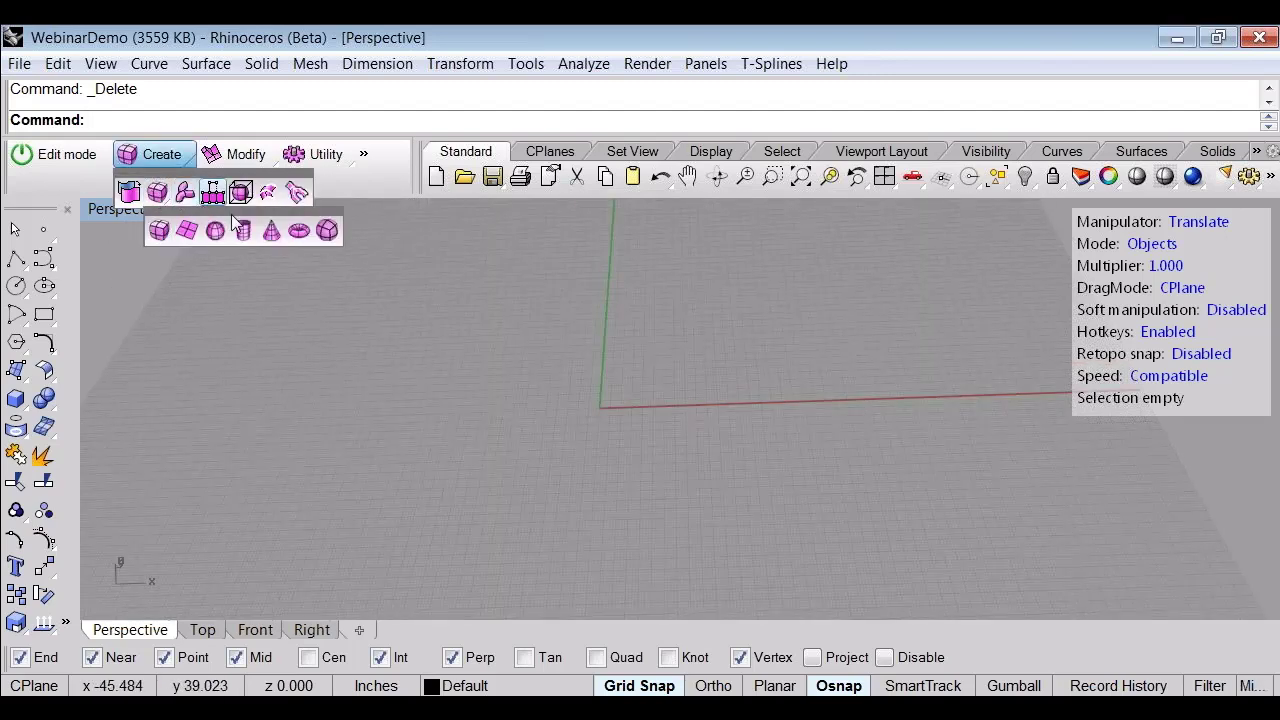
click(327, 230)
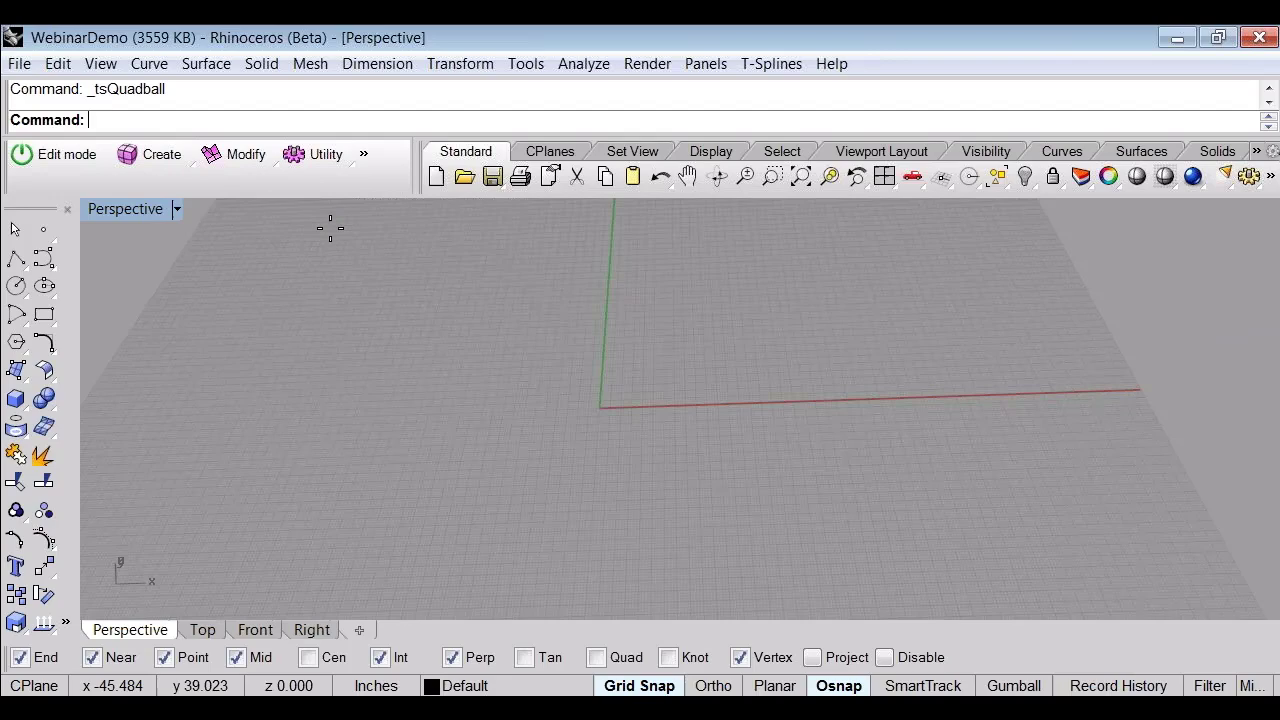
right_drag(603, 451, 609, 423)
click(603, 408)
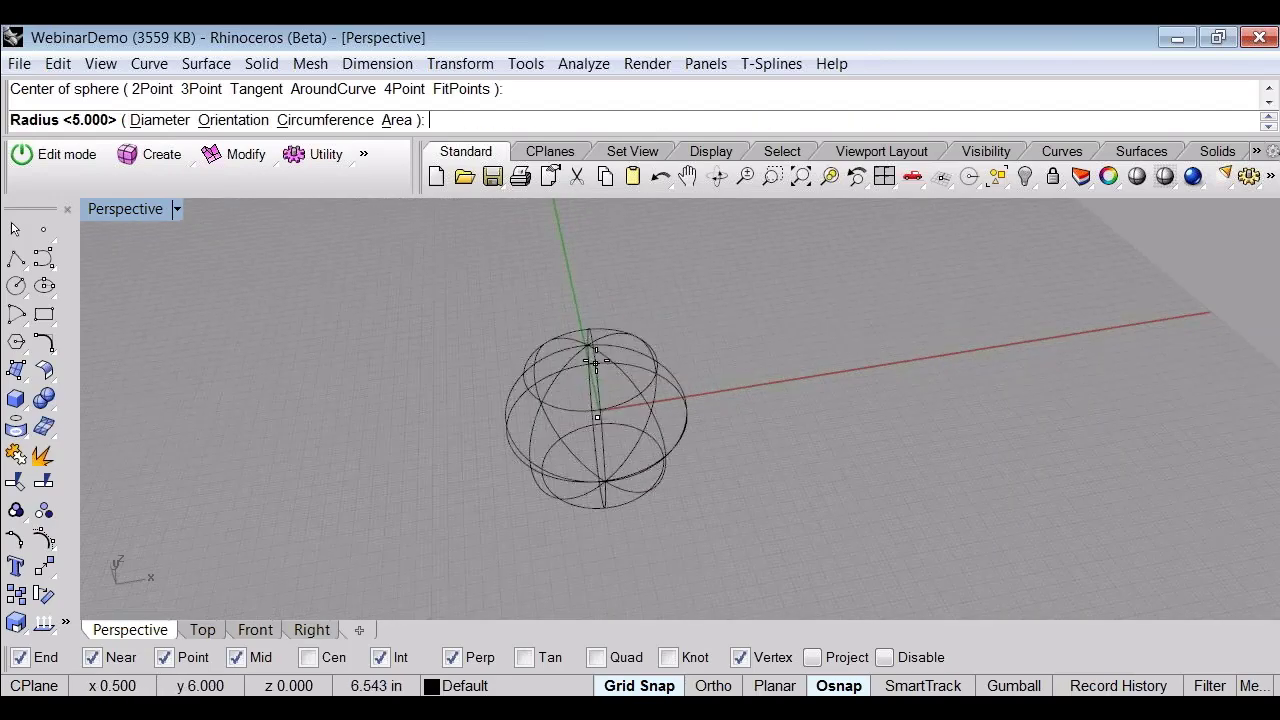
click(594, 343)
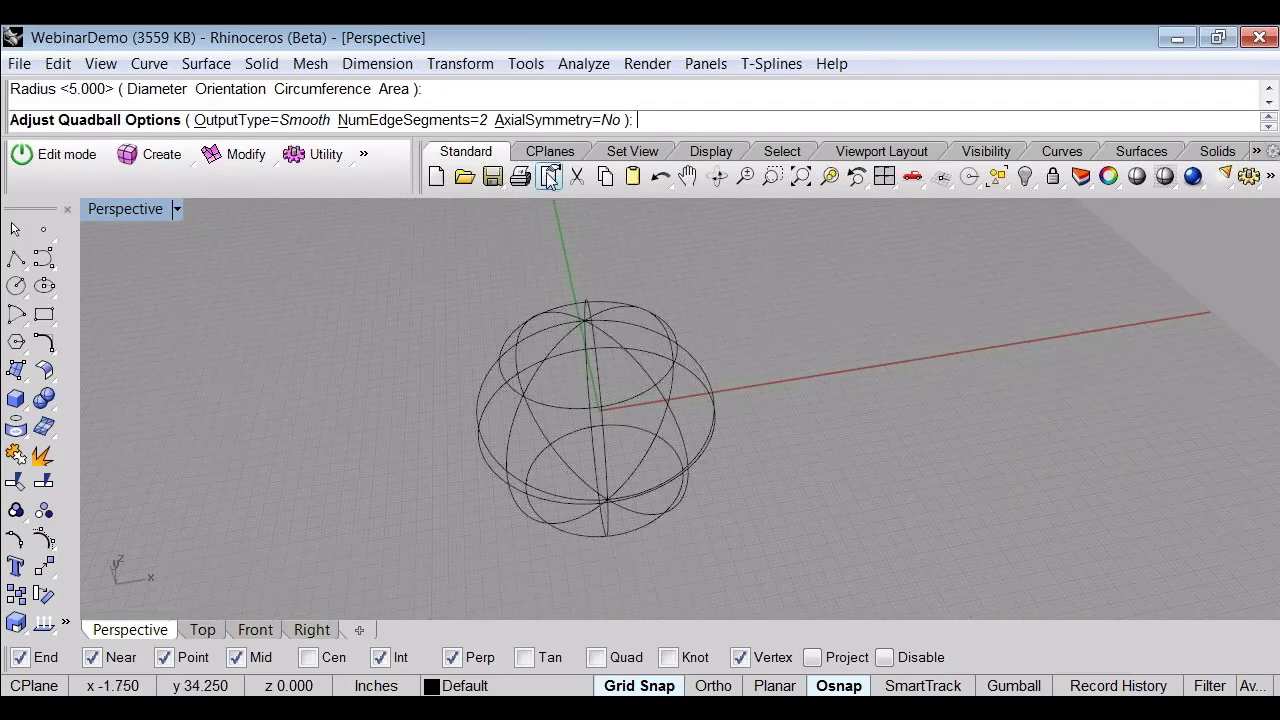
click(530, 120)
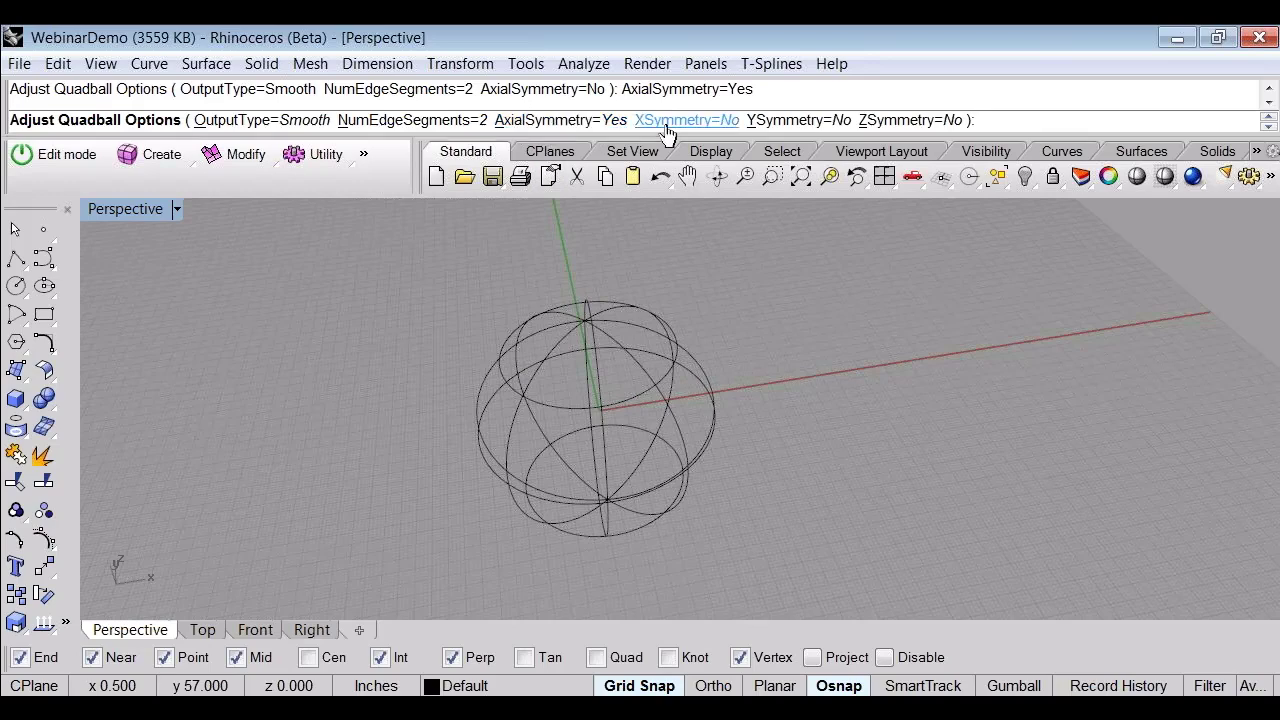
click(668, 121)
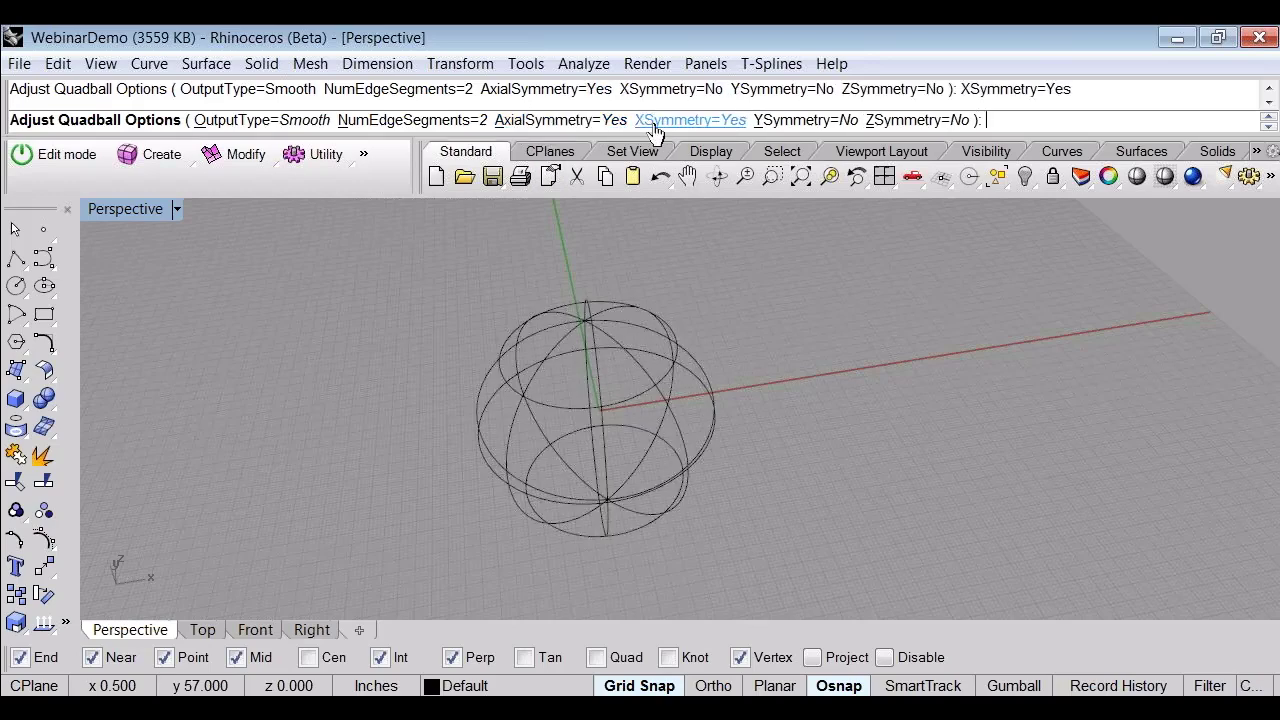
right_click(858, 323)
Step: Inspect the quadball from several angles while toggling it between smooth and box display
right_drag(685, 422, 727, 342)
scroll(694, 408, down, 2)
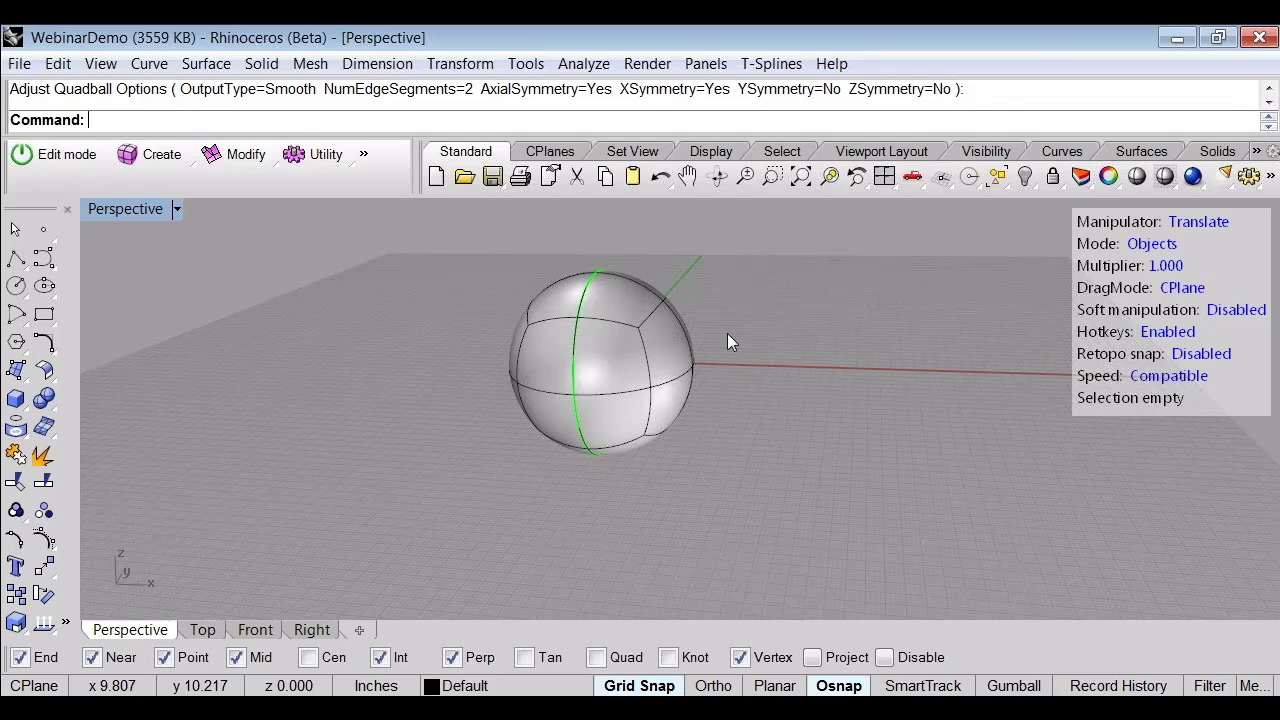
right_drag(766, 320, 711, 374)
key(b)
scroll(711, 374, up, 5)
key(b)
right_drag(827, 374, 802, 426)
key(Tab)
key(Tab)
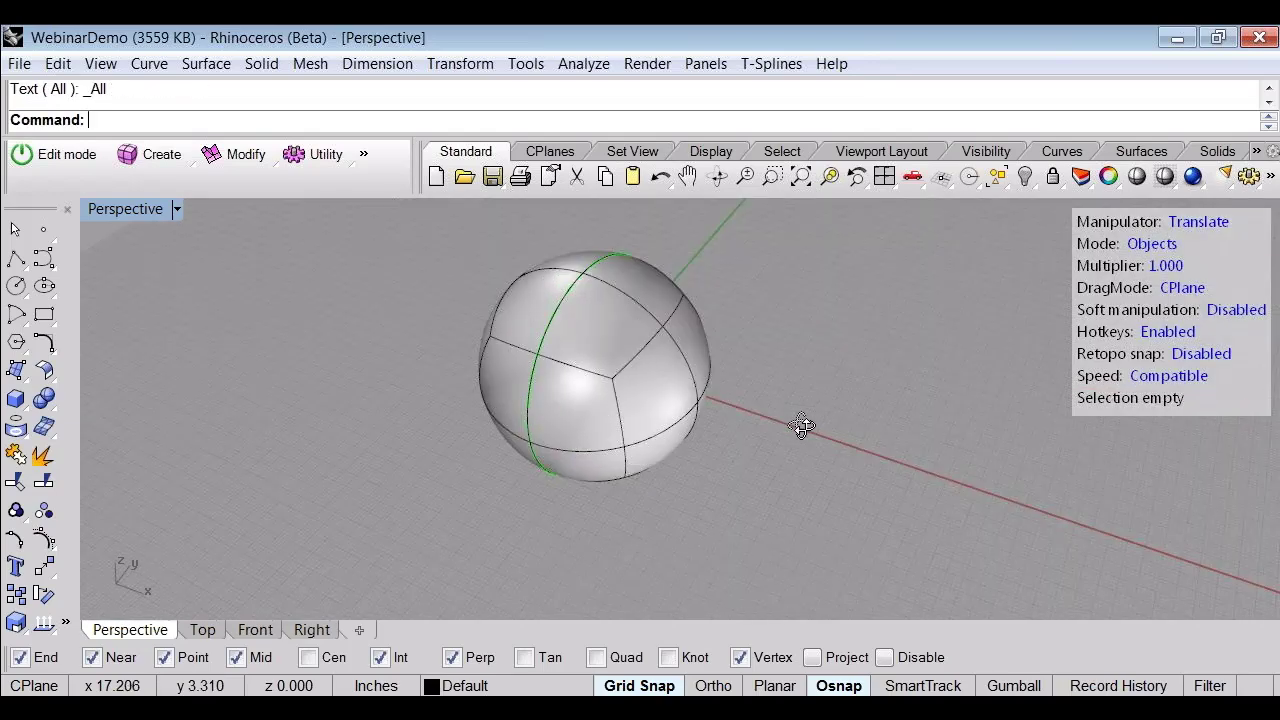
Step: Show the quadball's control points in vertex mode and compare them in smooth and box display
key(Tab)
key(a)
right_drag(751, 391, 893, 413)
key(Tab)
key(Tab)
key(Tab)
scroll(850, 395, down, 4)
Step: Create a smooth T-spline sphere beside the quadball with 4 vertical faces, 8 around faces and no symmetry
click(155, 155)
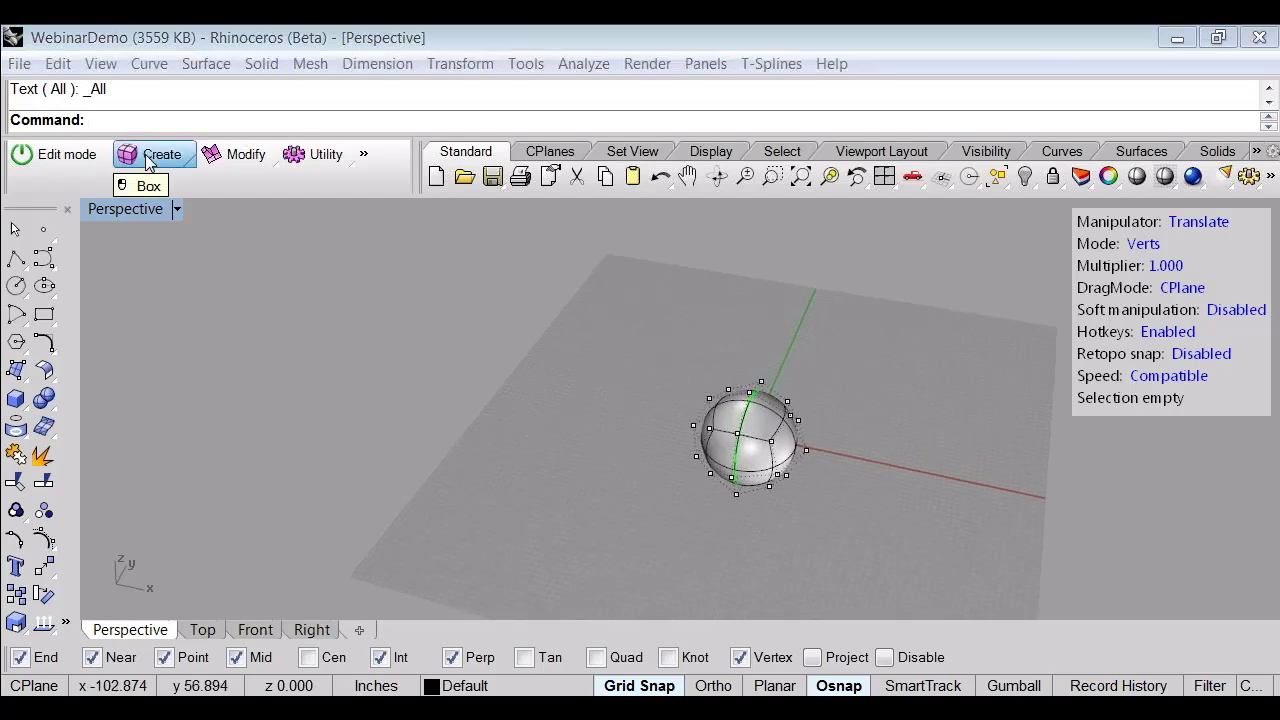
click(157, 191)
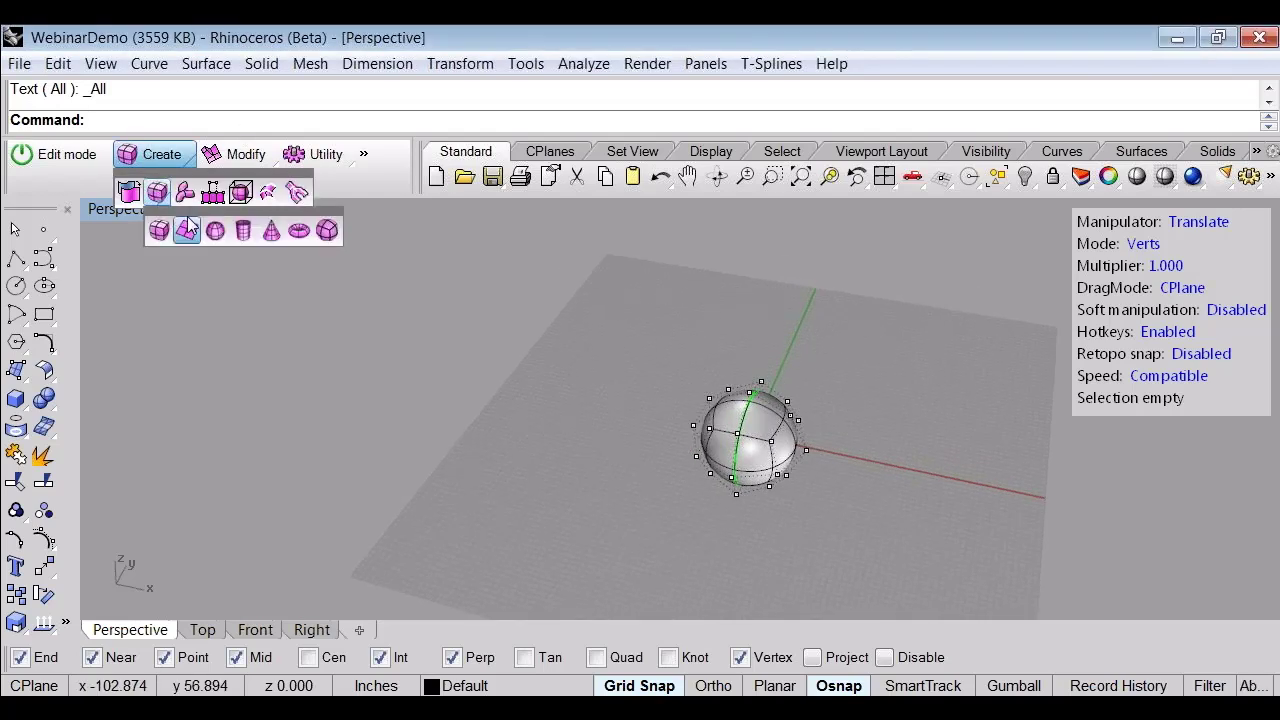
click(213, 230)
click(564, 450)
click(549, 399)
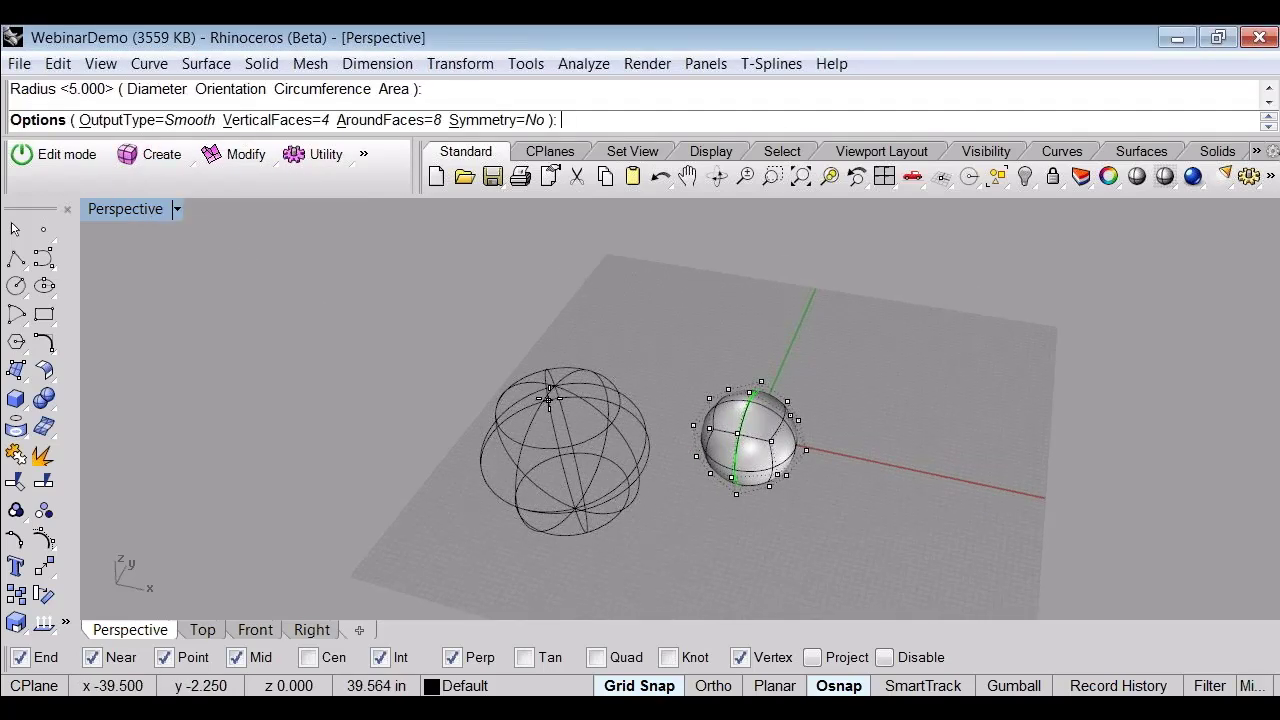
right_click(546, 434)
Step: Examine the pole of the T-spline sphere, where its faces converge, and compare its layout with the quadball
right_drag(541, 453, 480, 428)
scroll(543, 405, up, 8)
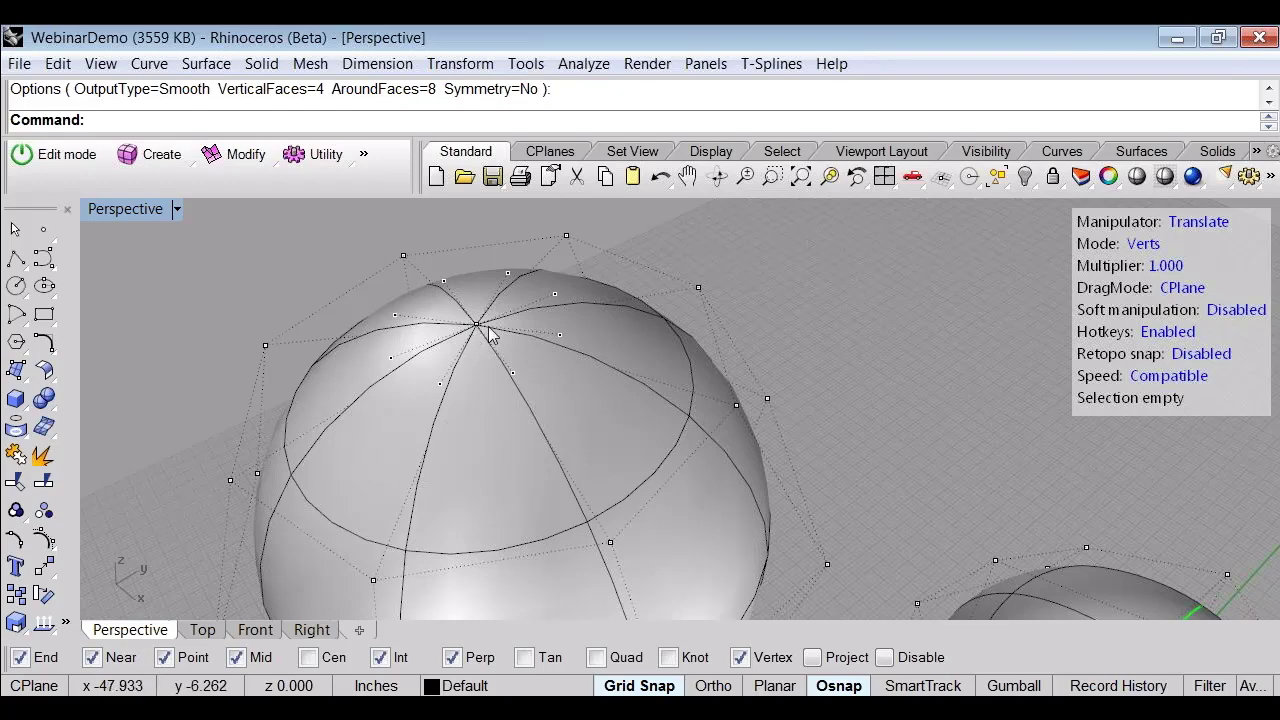
right_drag(483, 348, 509, 471)
right_drag(474, 243, 465, 392)
scroll(465, 392, up, 6)
scroll(443, 371, down, 5)
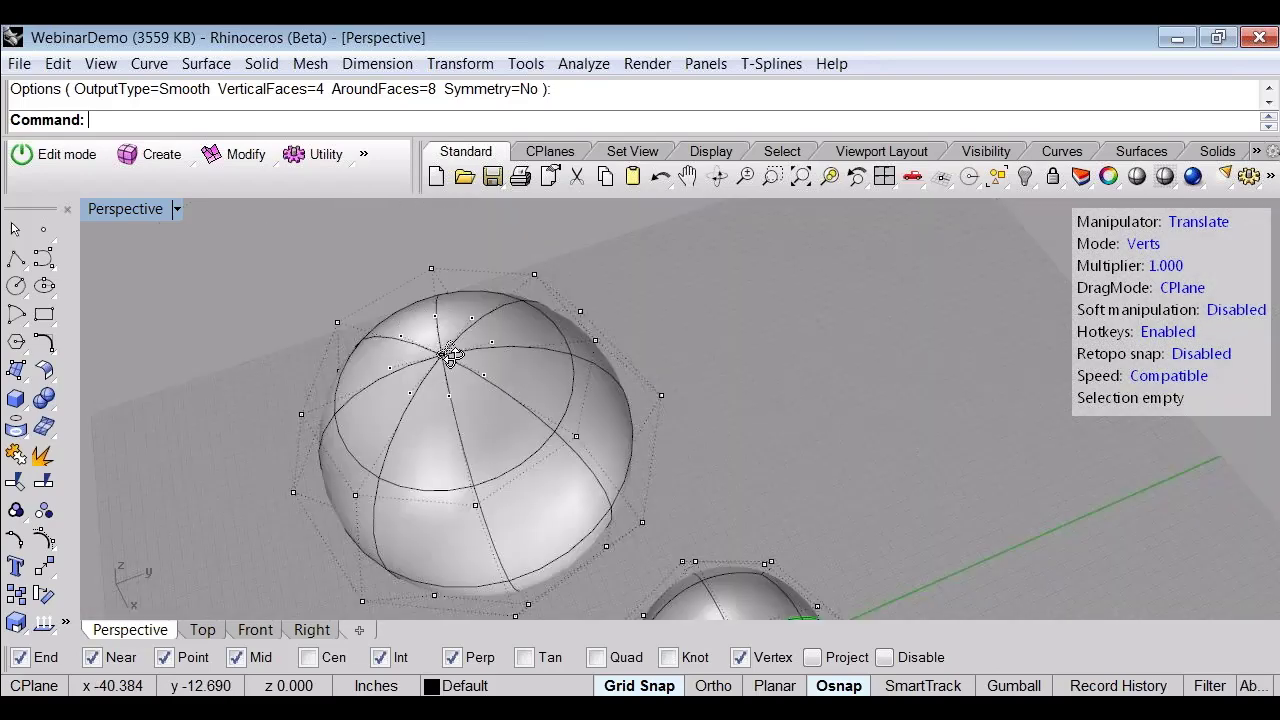
scroll(447, 357, up, 3)
scroll(447, 357, down, 4)
scroll(458, 355, up, 2)
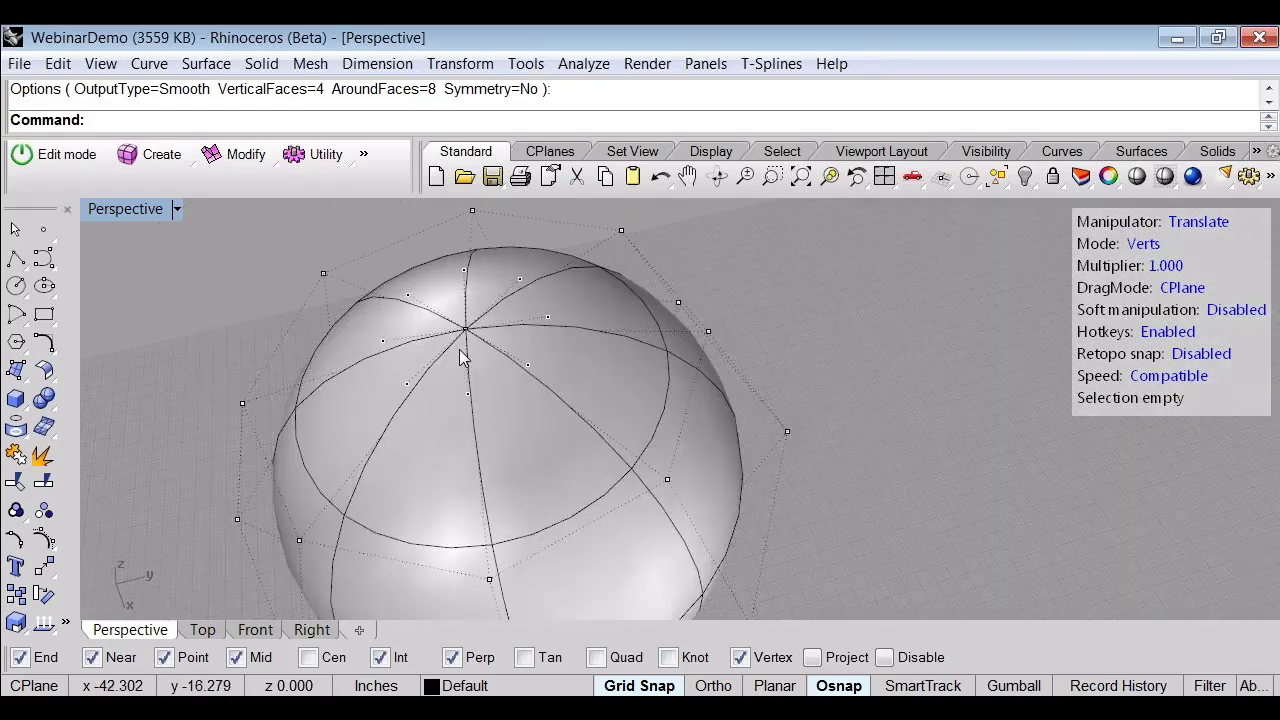
scroll(455, 340, down, 2)
right_drag(454, 335, 487, 400)
scroll(449, 330, down, 4)
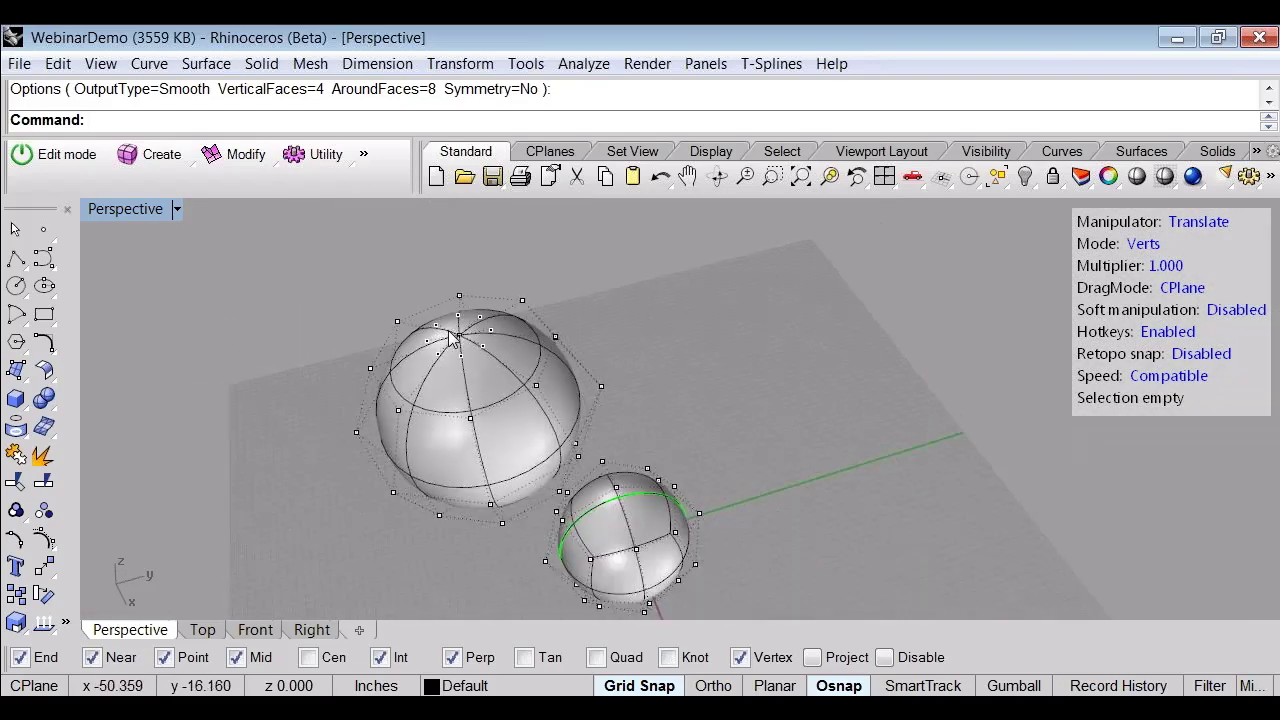
Step: Leave vertex editing and delete the T-spline sphere, keeping only the quadball
key(Escape)
click(478, 378)
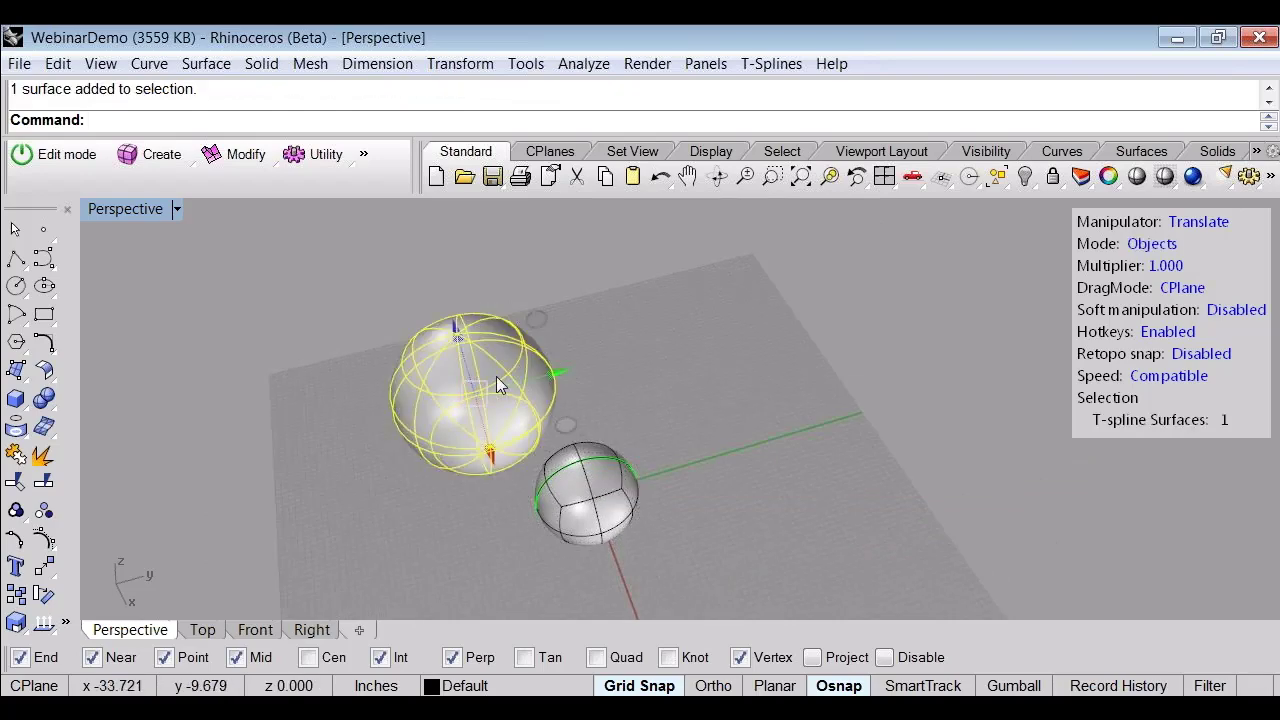
key(Delete)
Step: Switch the quadball to box display and select all the faces of its upper half in face mode
right_drag(503, 383, 597, 381)
right_drag(499, 293, 509, 345)
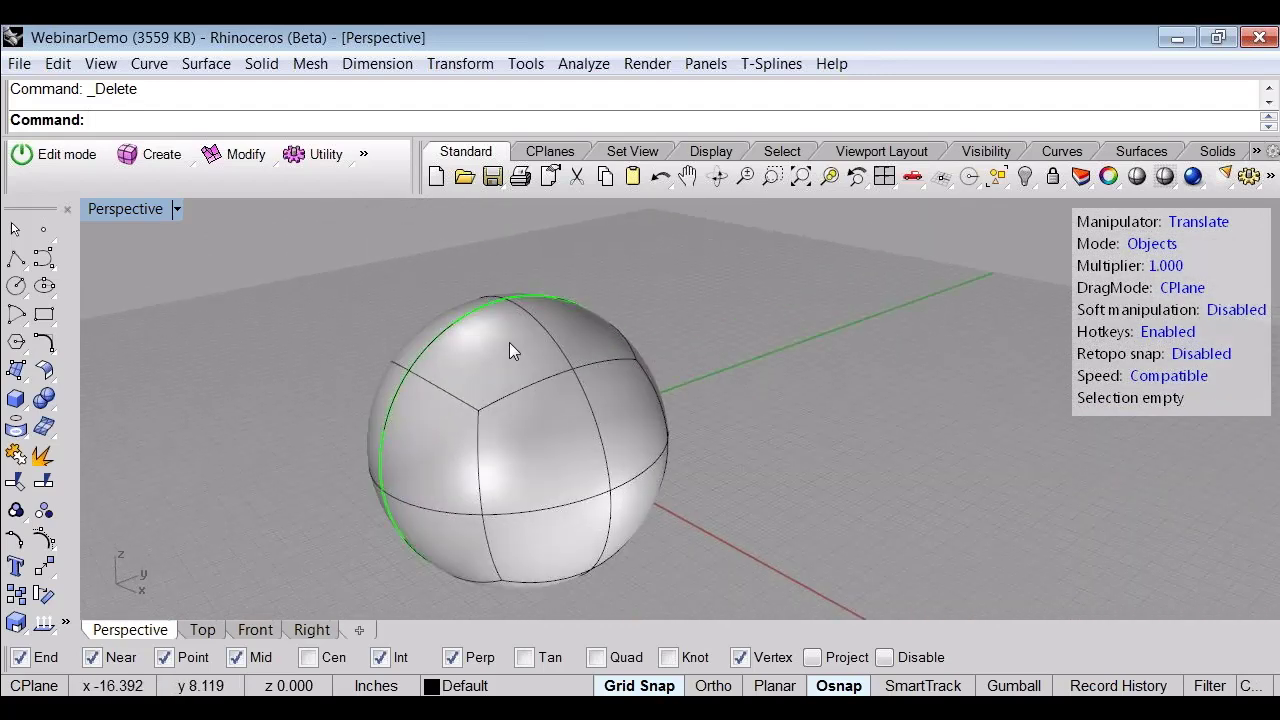
scroll(509, 345, down, 3)
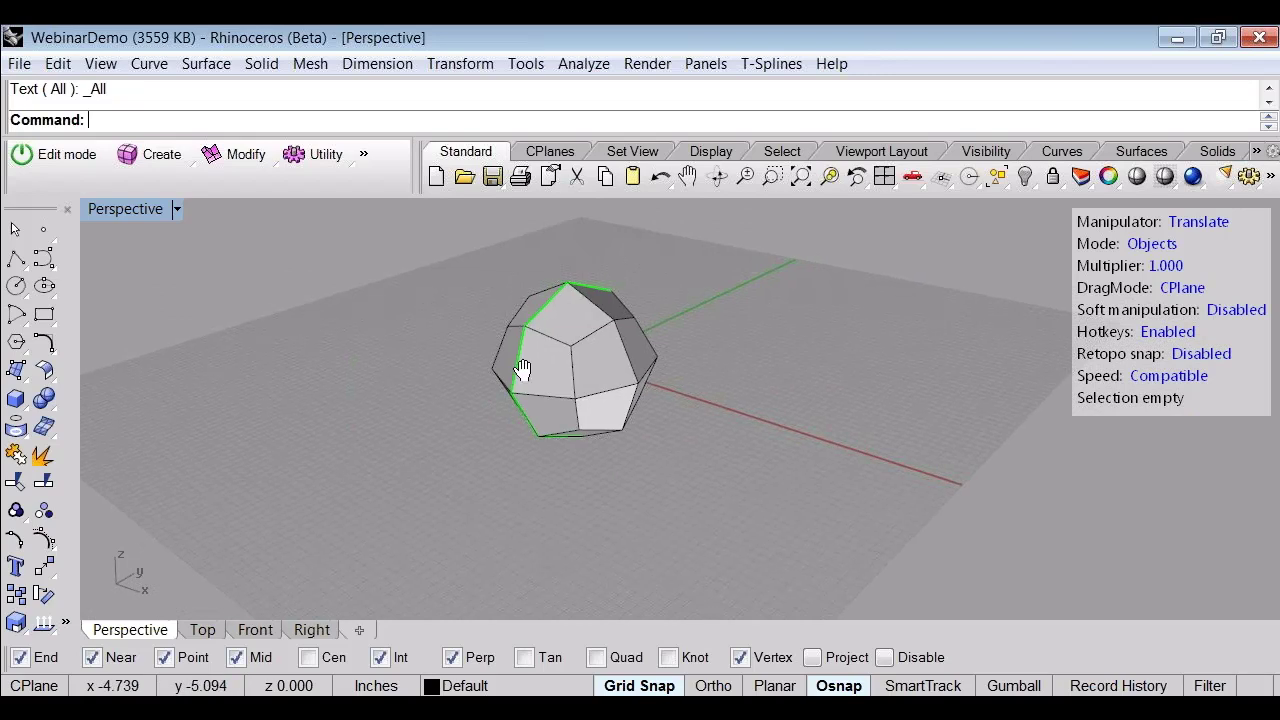
right_drag(522, 370, 727, 358)
key(d)
drag(520, 262, 820, 411)
right_drag(820, 411, 691, 405)
scroll(548, 380, up, 5)
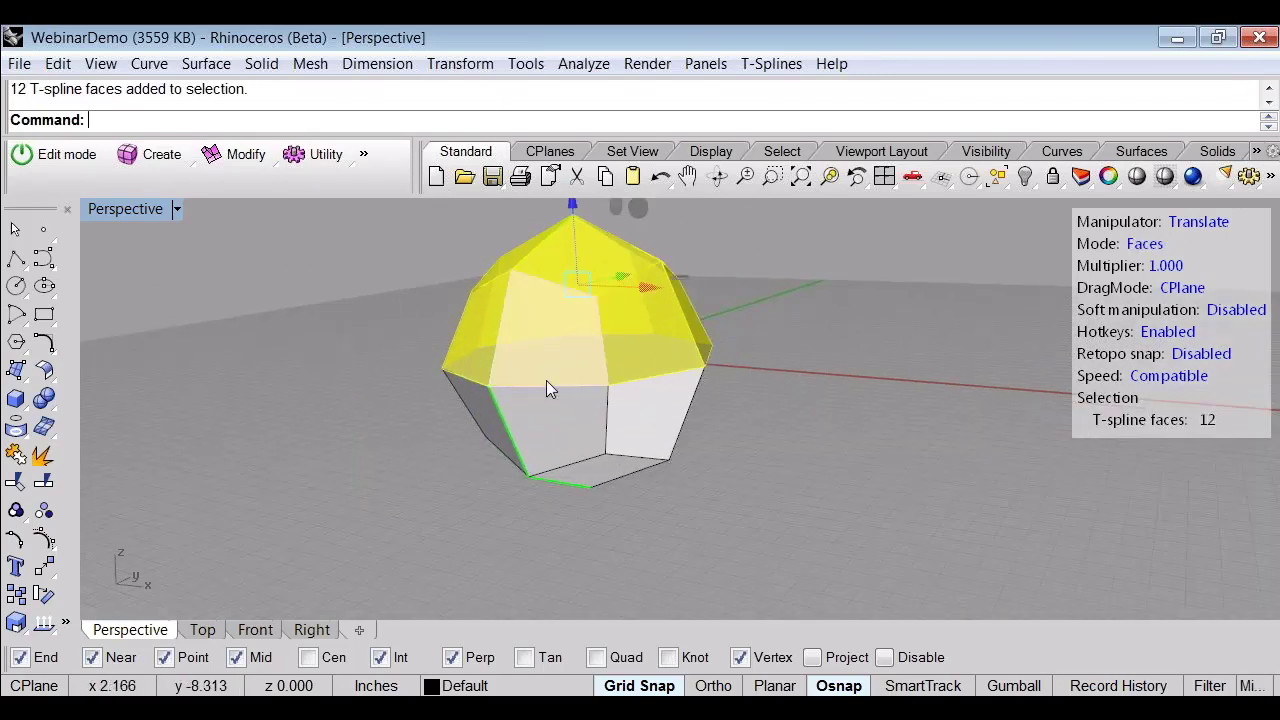
Step: Set the pivot on a mid-height vertex, scale the selected faces vertically into an egg shape, and return to smooth display
key(p)
click(488, 389)
scroll(488, 389, down, 4)
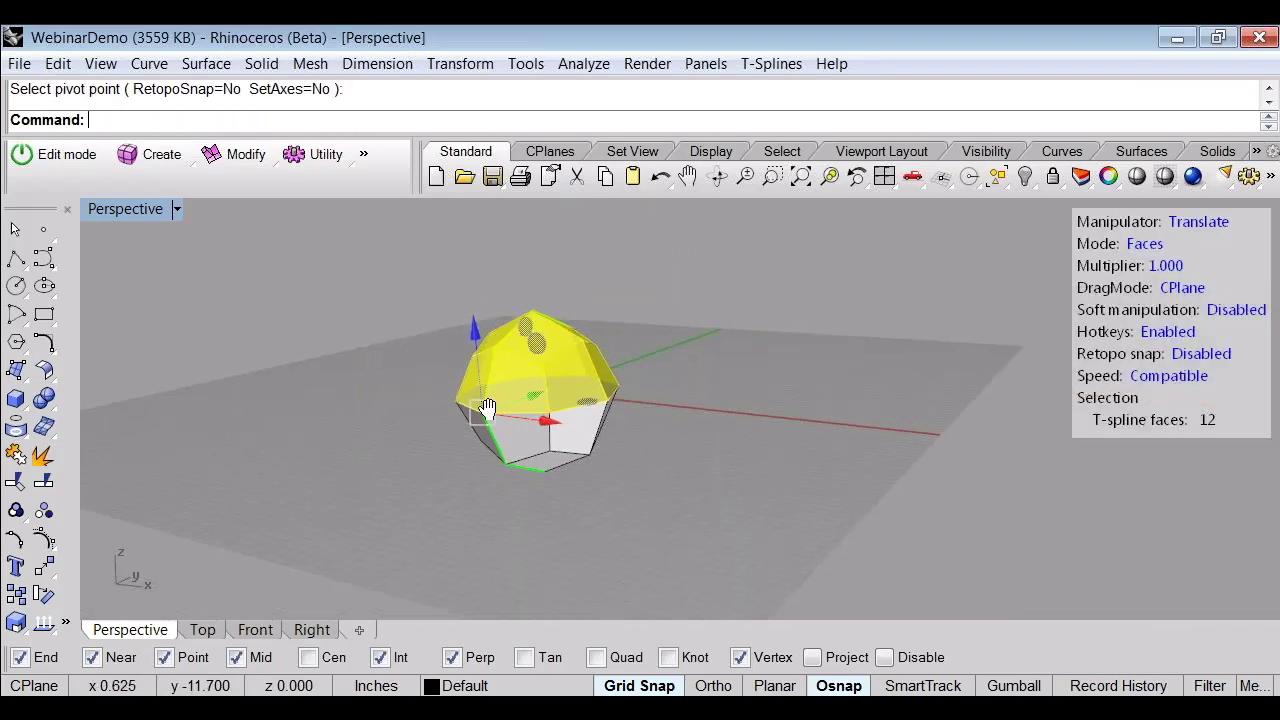
key(r)
right_drag(488, 414, 514, 400)
drag(510, 332, 508, 260)
key(b)
click(712, 408)
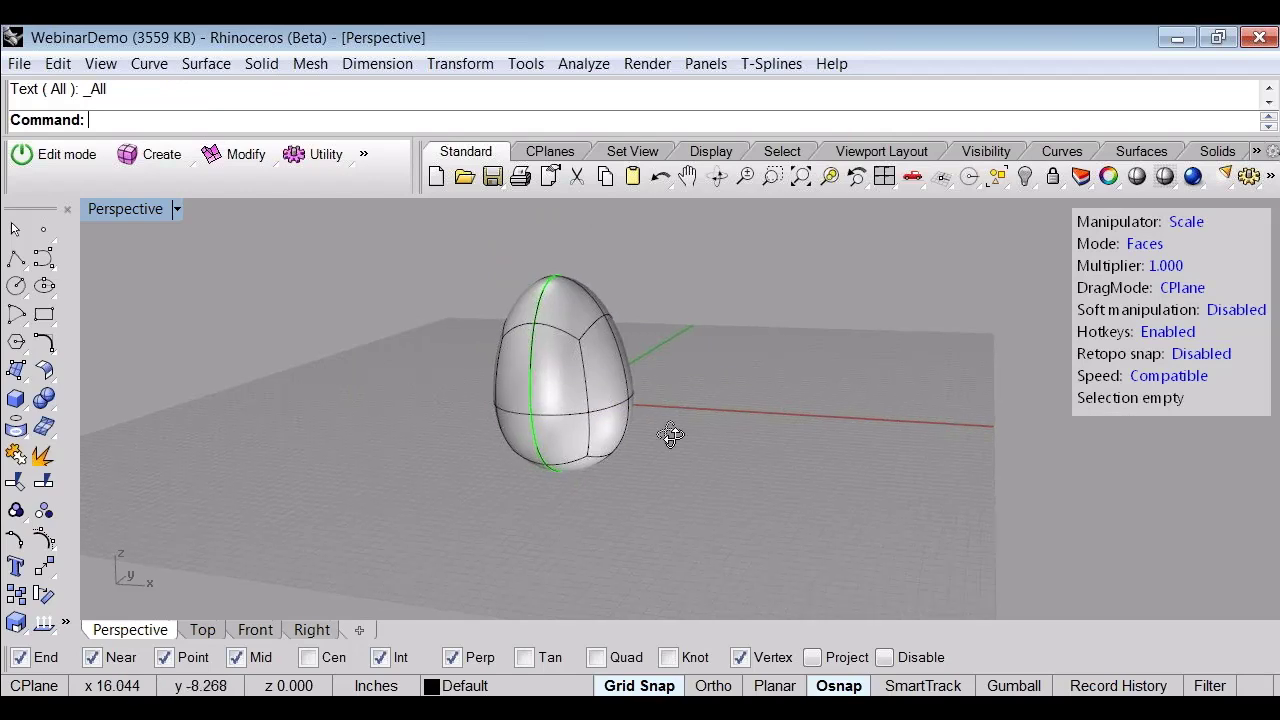
Step: Inspect the egg from around its symmetry line and show its control points in vertex mode
right_drag(668, 434, 700, 418)
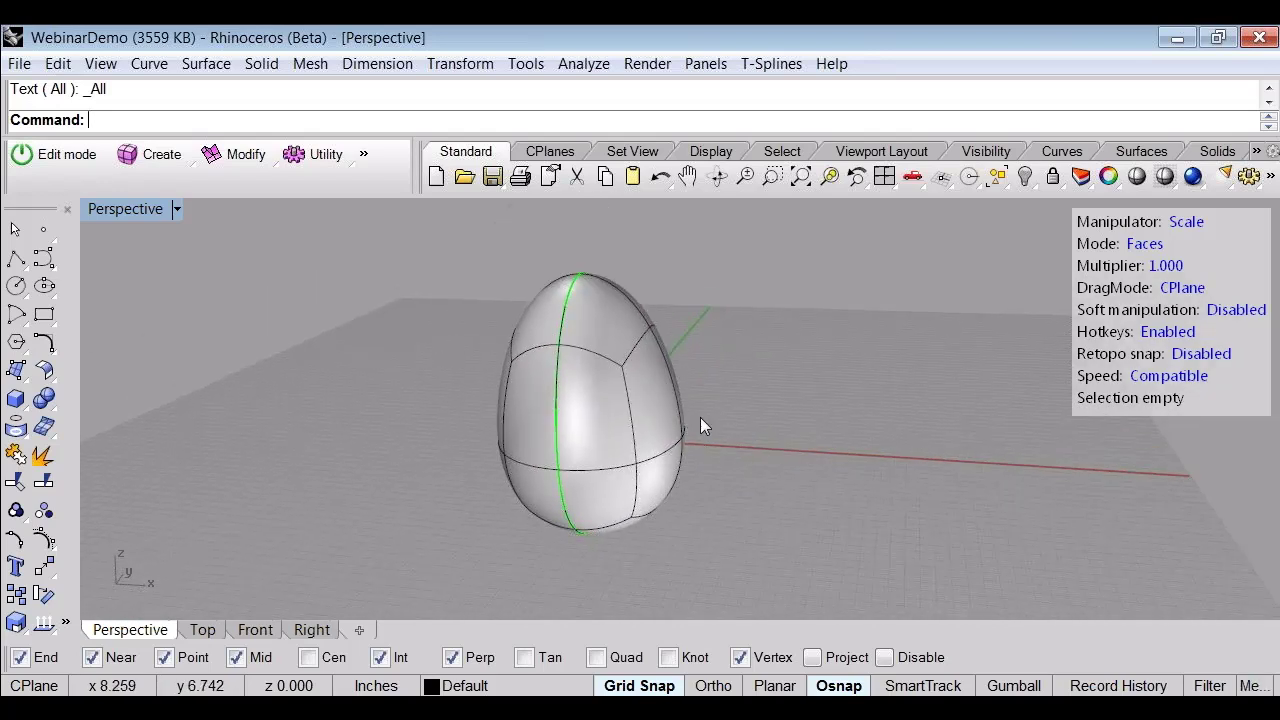
right_drag(714, 436, 720, 400)
key(a)
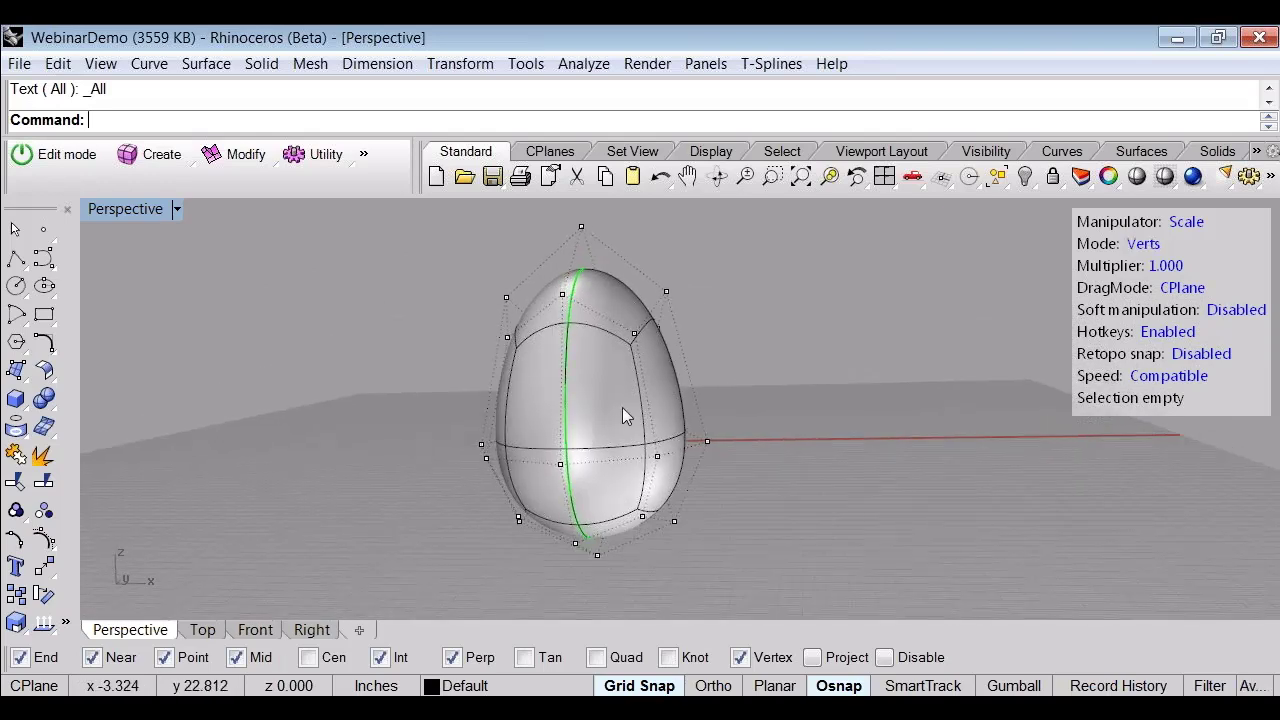
right_drag(559, 340, 576, 390)
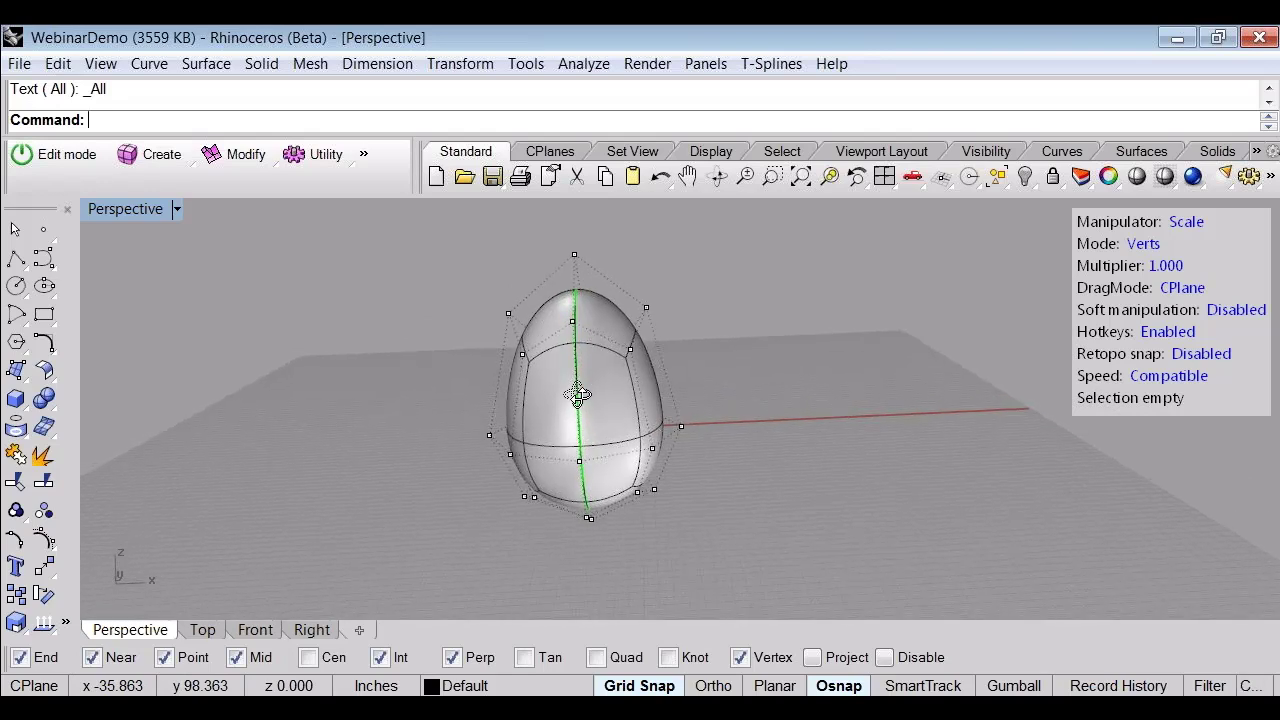
Step: Subdivide all faces of the egg twice using the Exact insertion type
click(234, 158)
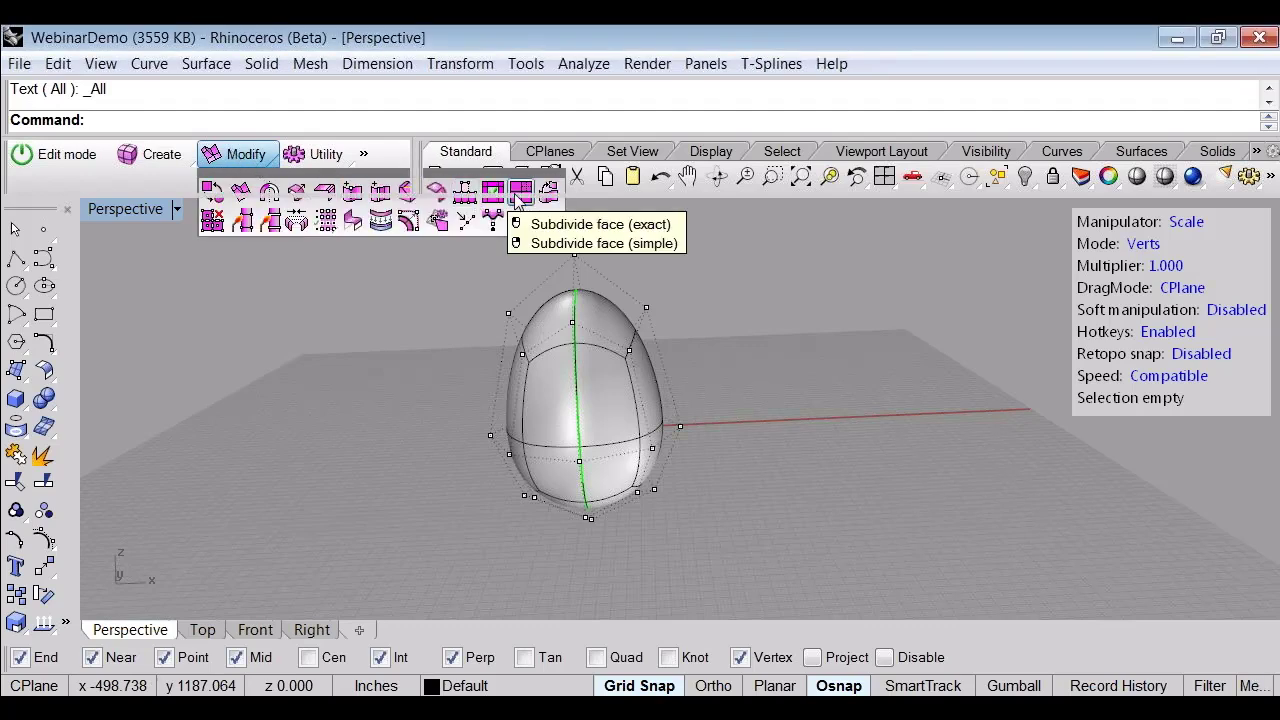
click(519, 195)
drag(459, 267, 829, 580)
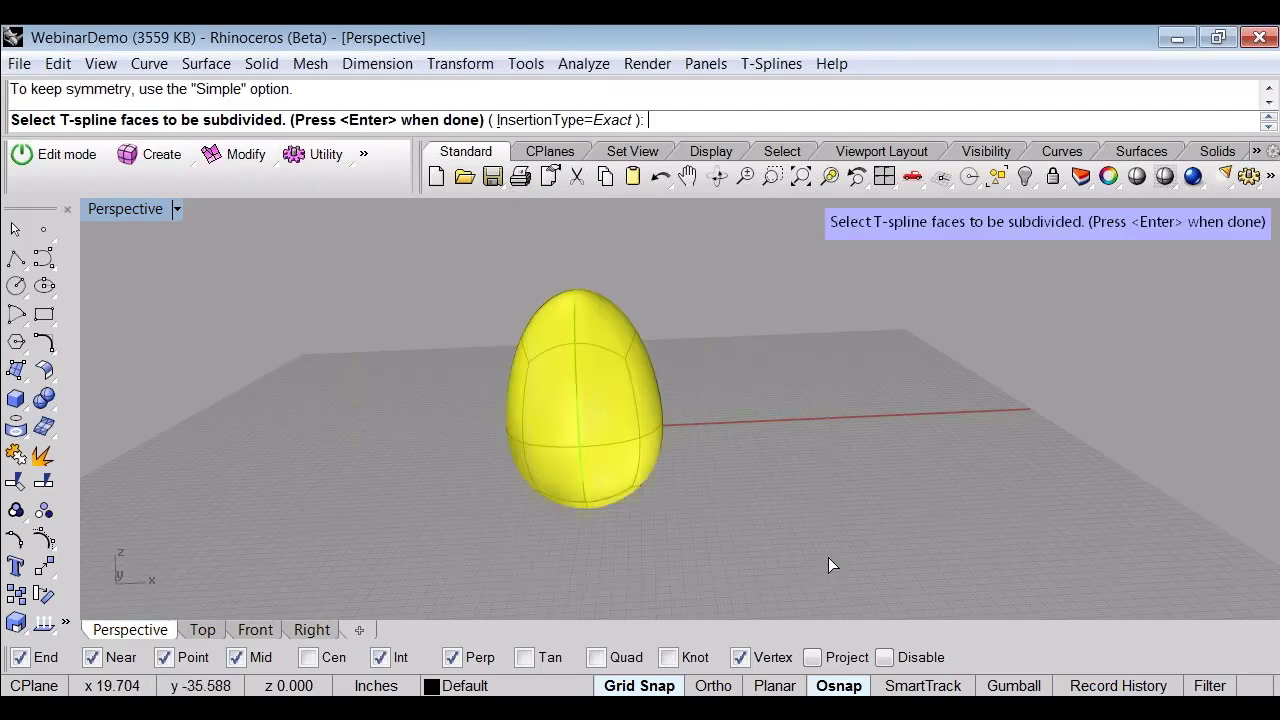
key(Return)
key(Return)
drag(420, 226, 703, 532)
key(Return)
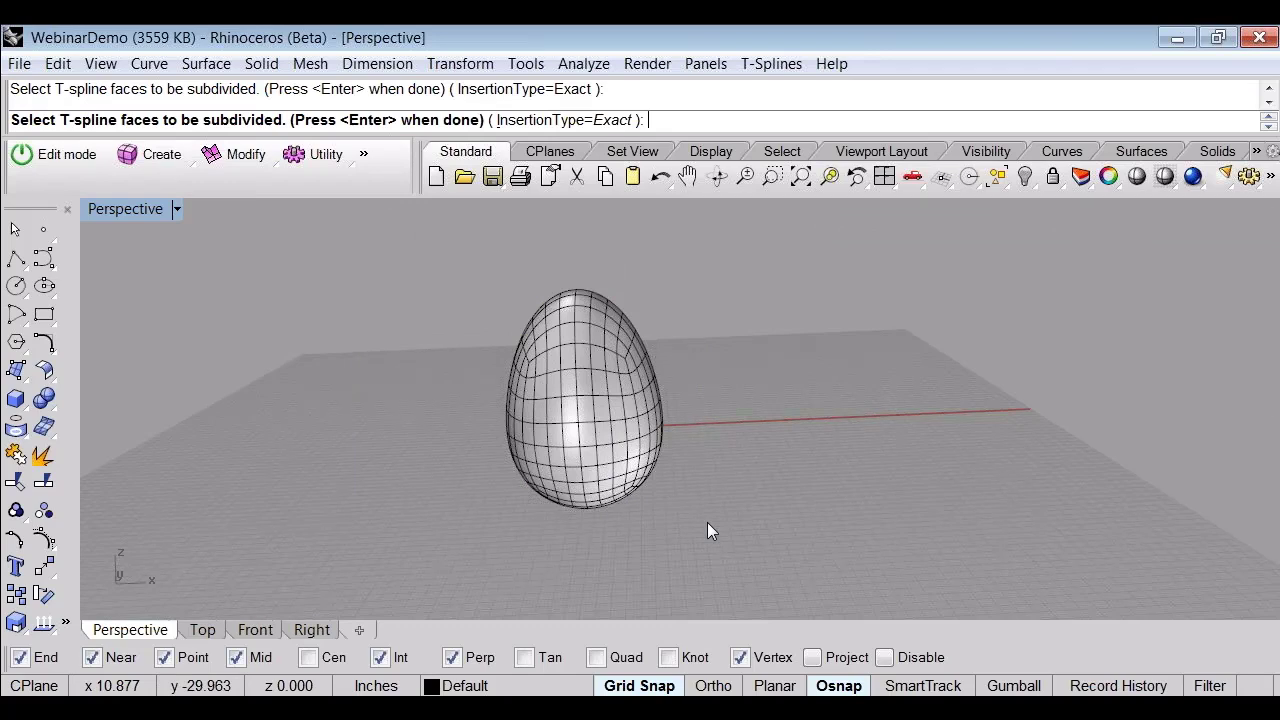
key(Return)
Step: Apply symmetry to the egg with the Discover option and Axial type, using a vertical centre edge as the boundary
click(213, 157)
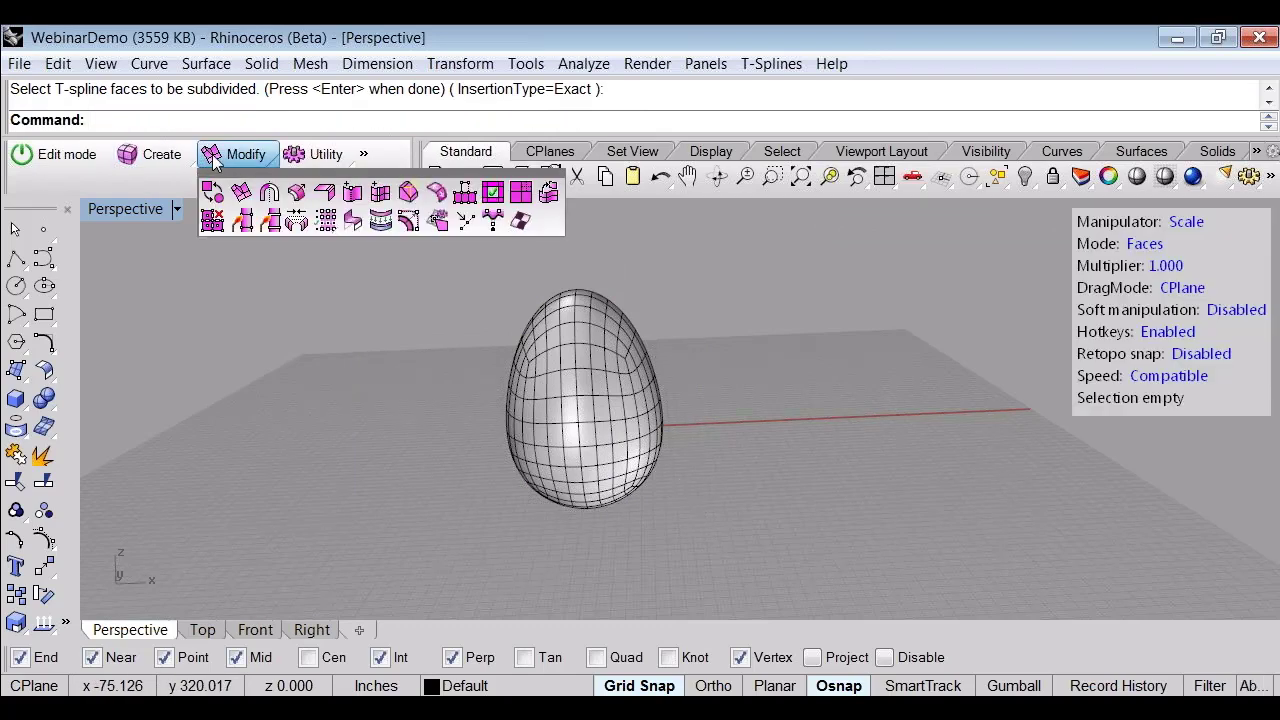
click(268, 191)
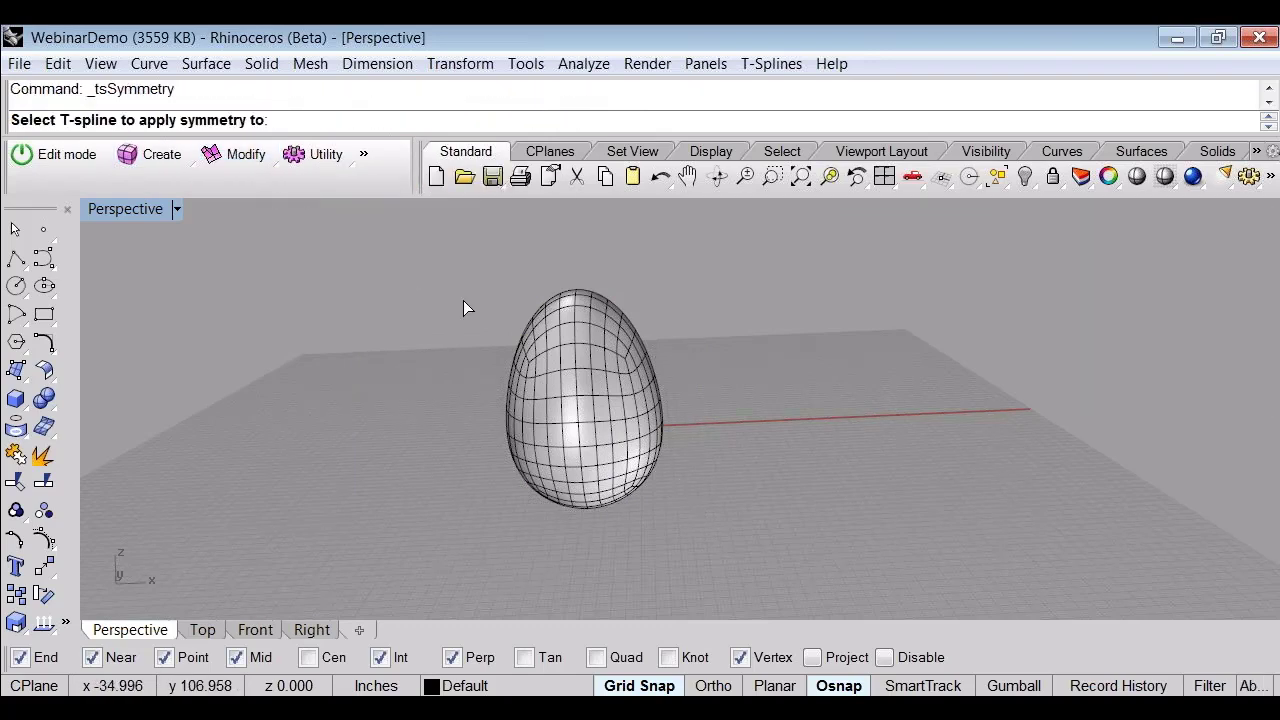
click(566, 344)
key(Return)
click(764, 122)
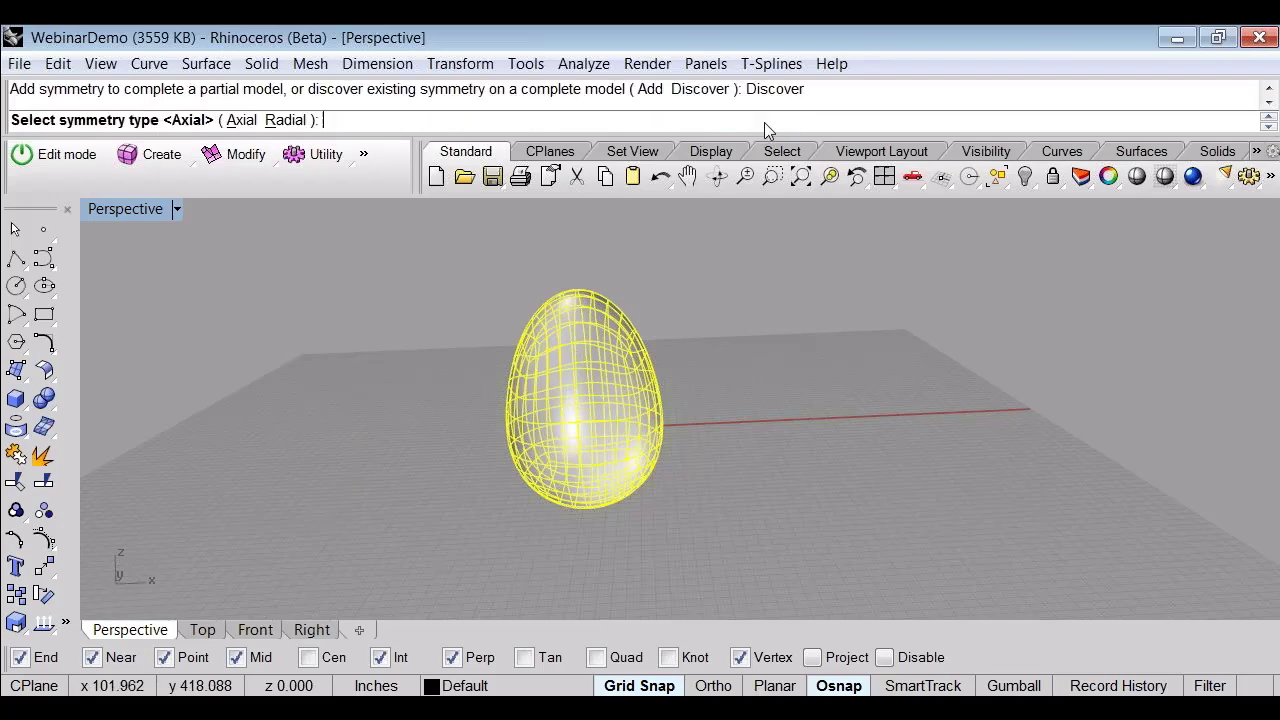
key(Return)
scroll(575, 465, up, 2)
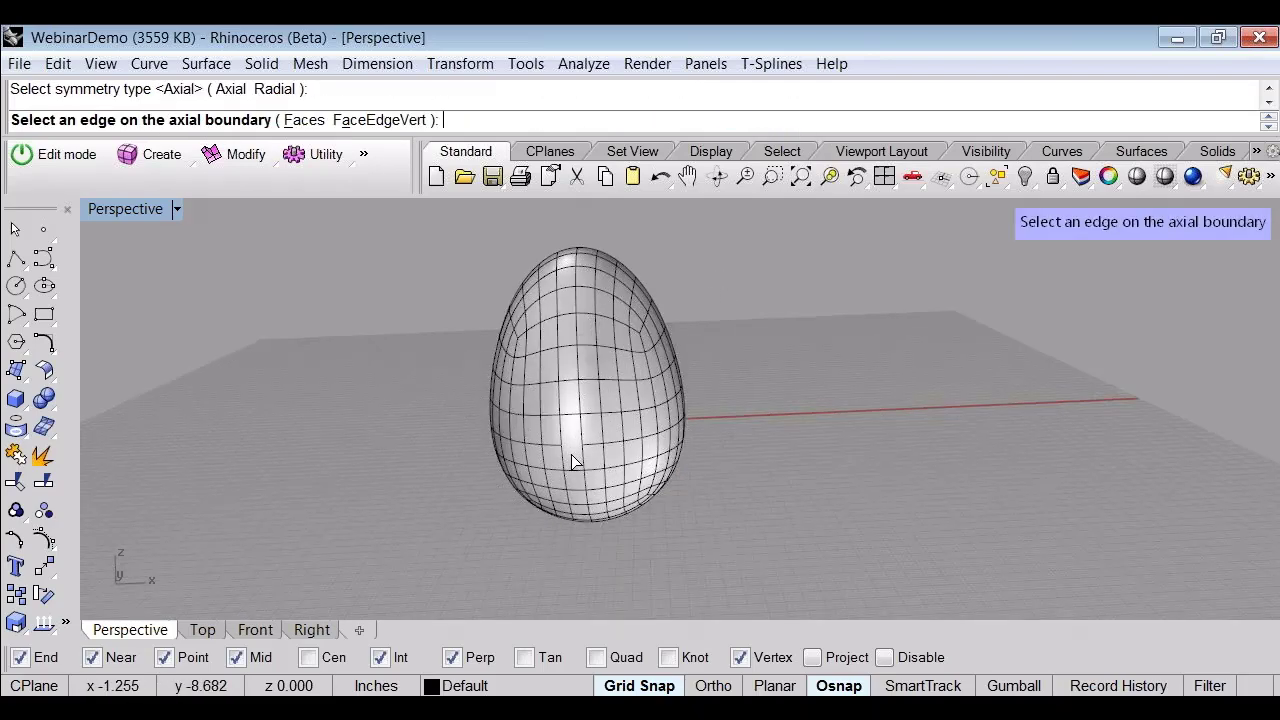
scroll(580, 445, up, 2)
click(590, 423)
scroll(677, 436, down, 3)
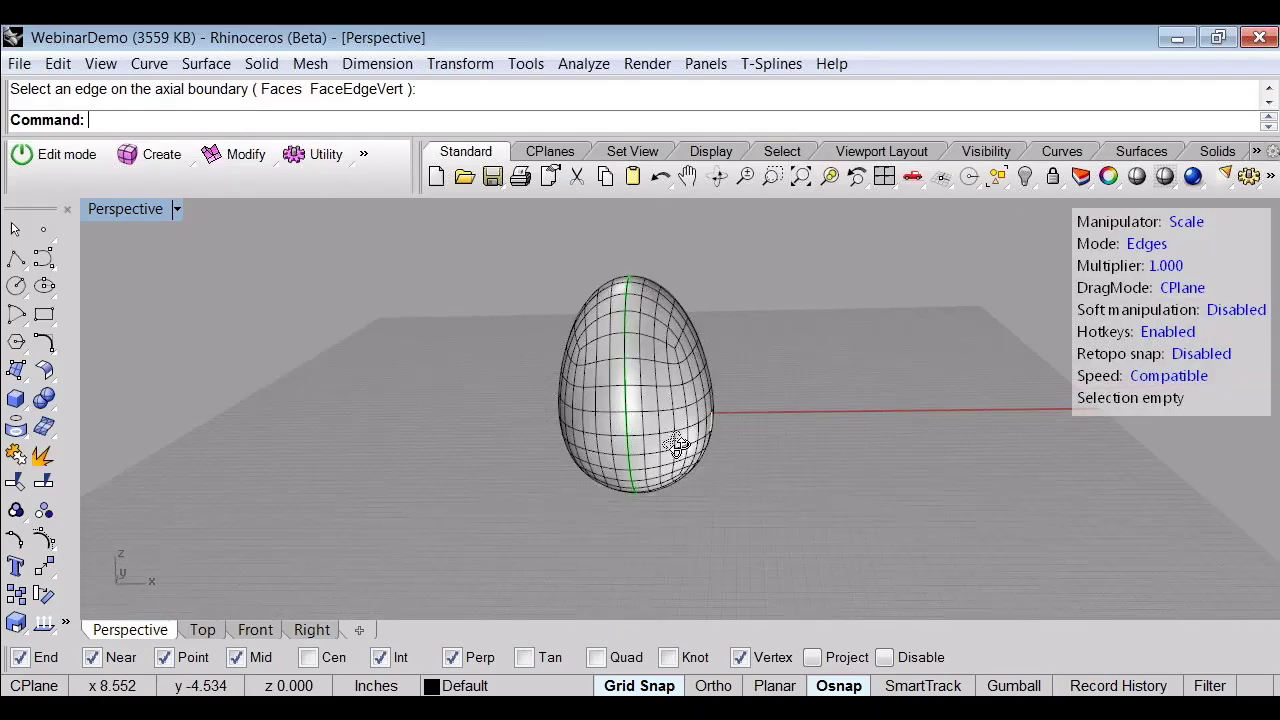
Step: Show the egg in box display and switch to vertex mode
right_drag(677, 445, 617, 320)
scroll(631, 431, up, 5)
key(a)
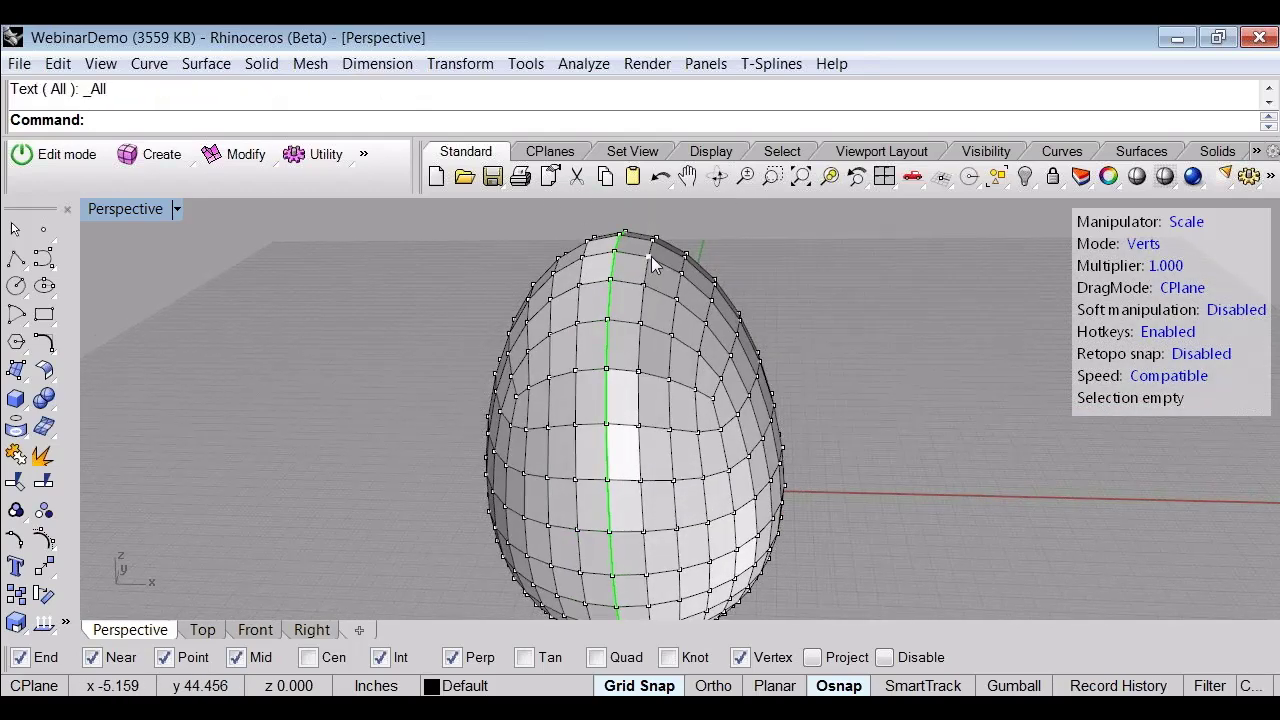
Step: Try raising a vertex beside the symmetry line near the egg's top, and undo the move
click(651, 256)
shift+right_drag(651, 256, 631, 272)
key(w)
drag(605, 275, 603, 234)
click(806, 296)
key(ctrl+z)
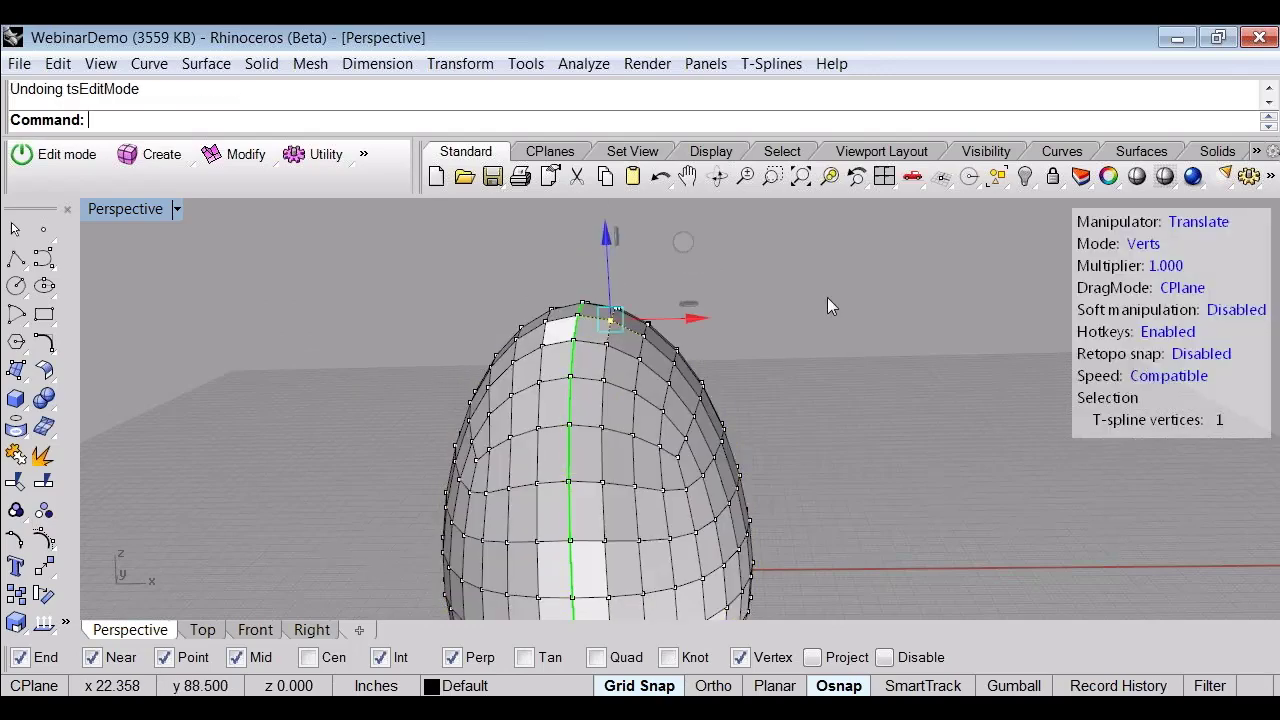
click(828, 298)
Step: In face mode, select a block of eight faces across the symmetry line, four on each side, on the egg's upper front
scroll(829, 300, down, 5)
shift+right_drag(840, 360, 756, 348)
right_drag(717, 428, 694, 380)
scroll(694, 376, up, 6)
key(d)
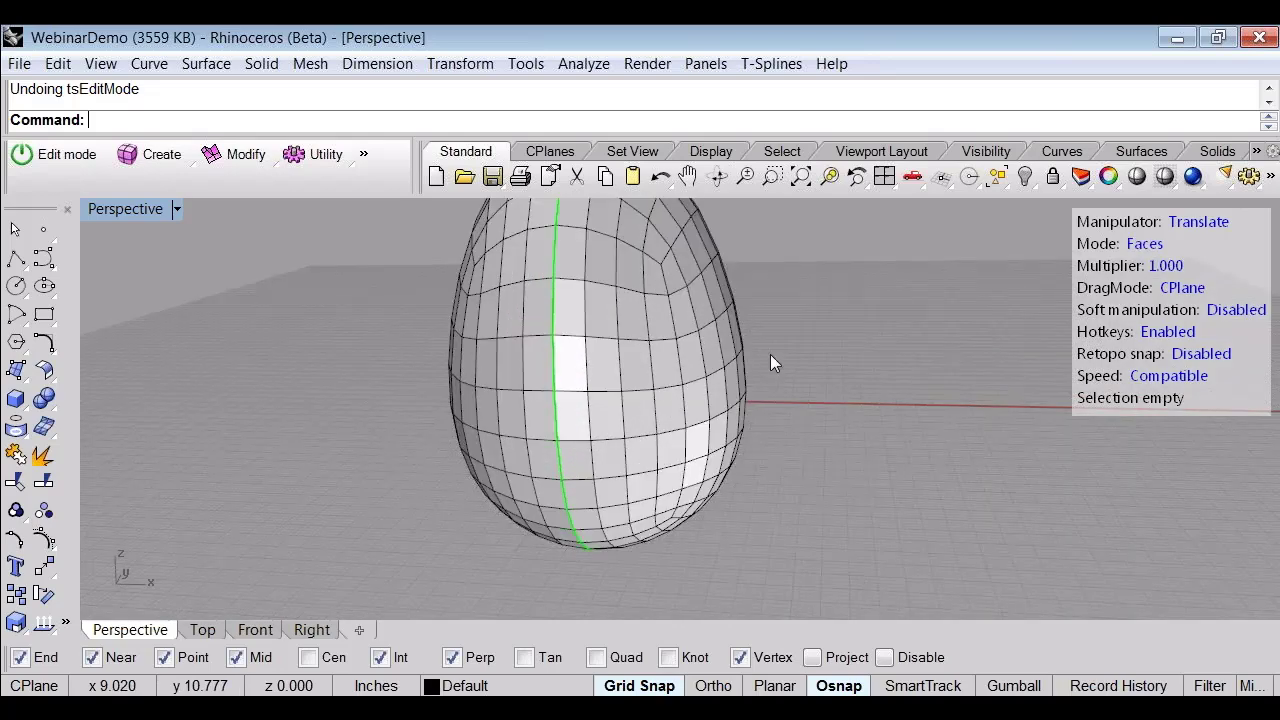
mouse_move(770, 354)
shift+right_down()
mouse_move(786, 380)
mouse_move(806, 361)
mouse_move(770, 370)
shift+right_up()
scroll(805, 359, down, 2)
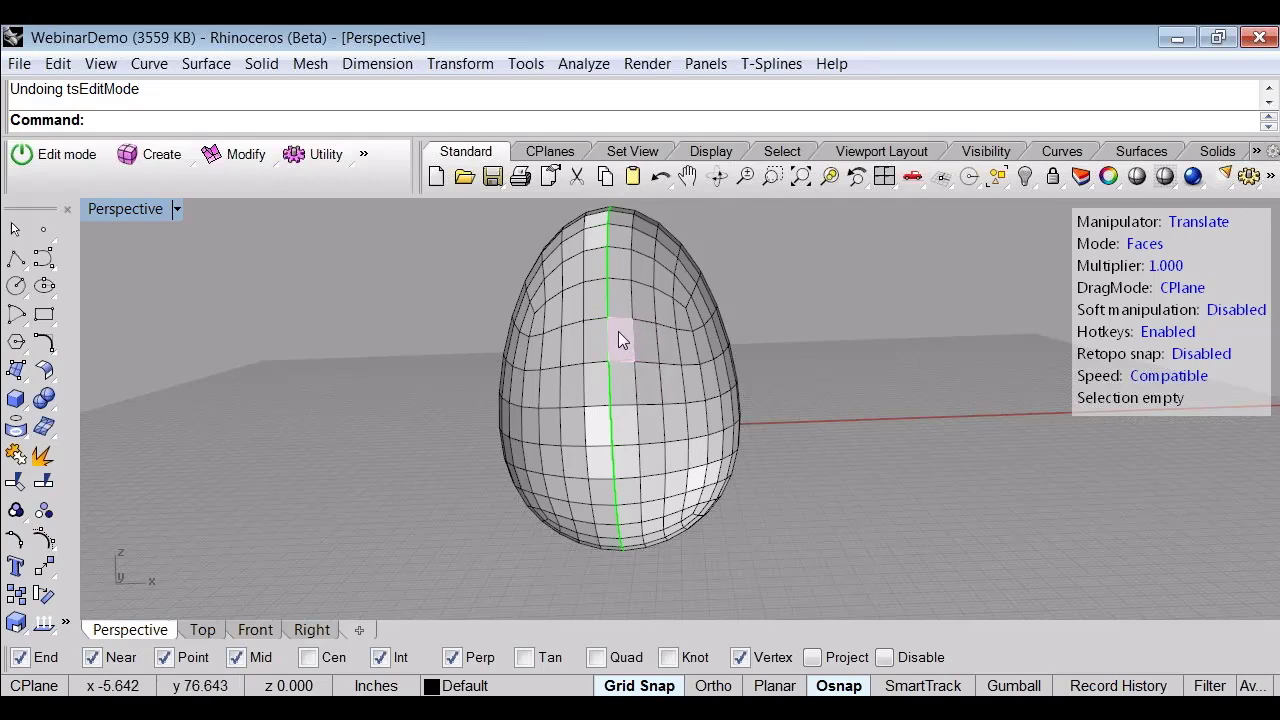
scroll(618, 340, up, 3)
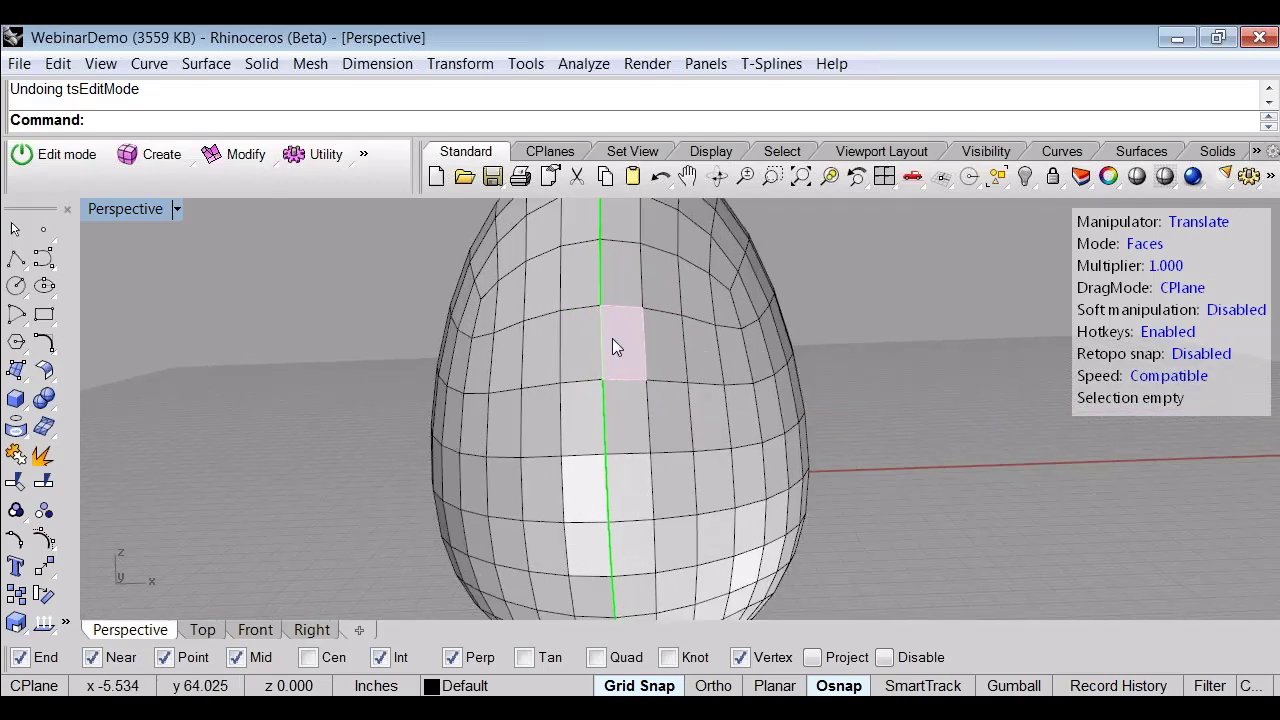
click(612, 338)
shift+click(660, 350)
shift+click(639, 414)
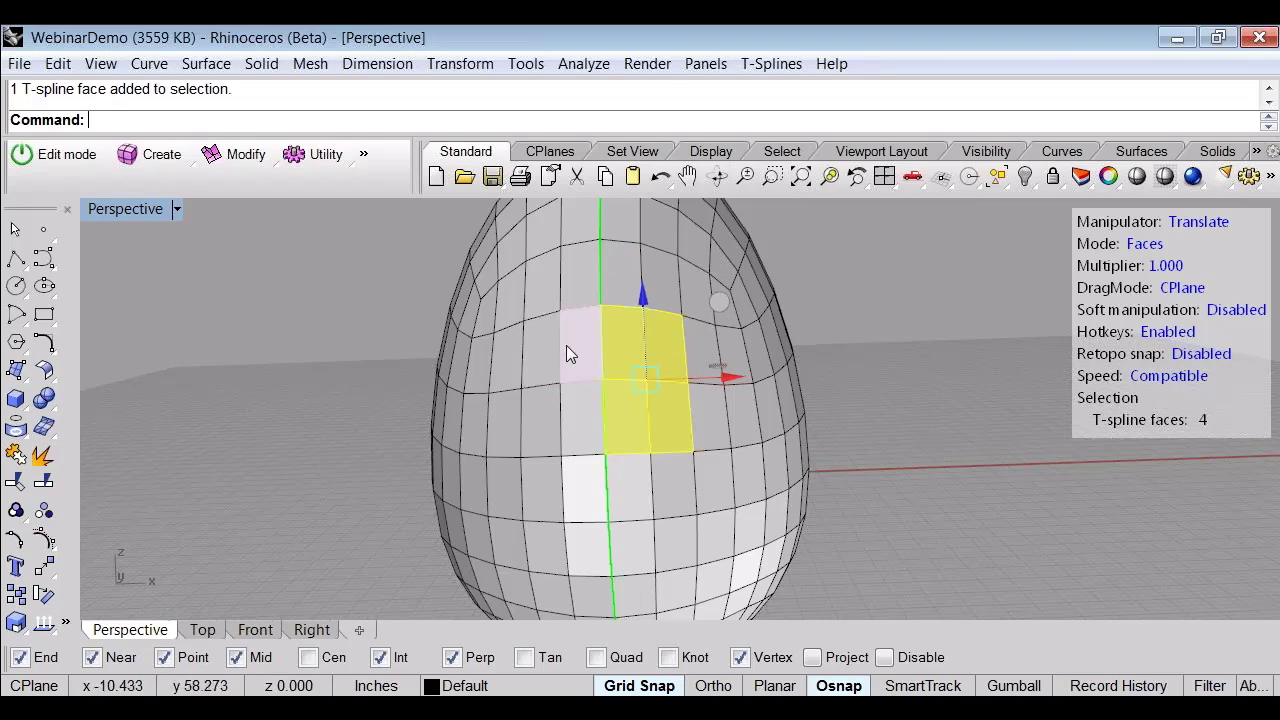
shift+click(568, 345)
shift+click(589, 420)
shift+click(545, 420)
shift+click(519, 351)
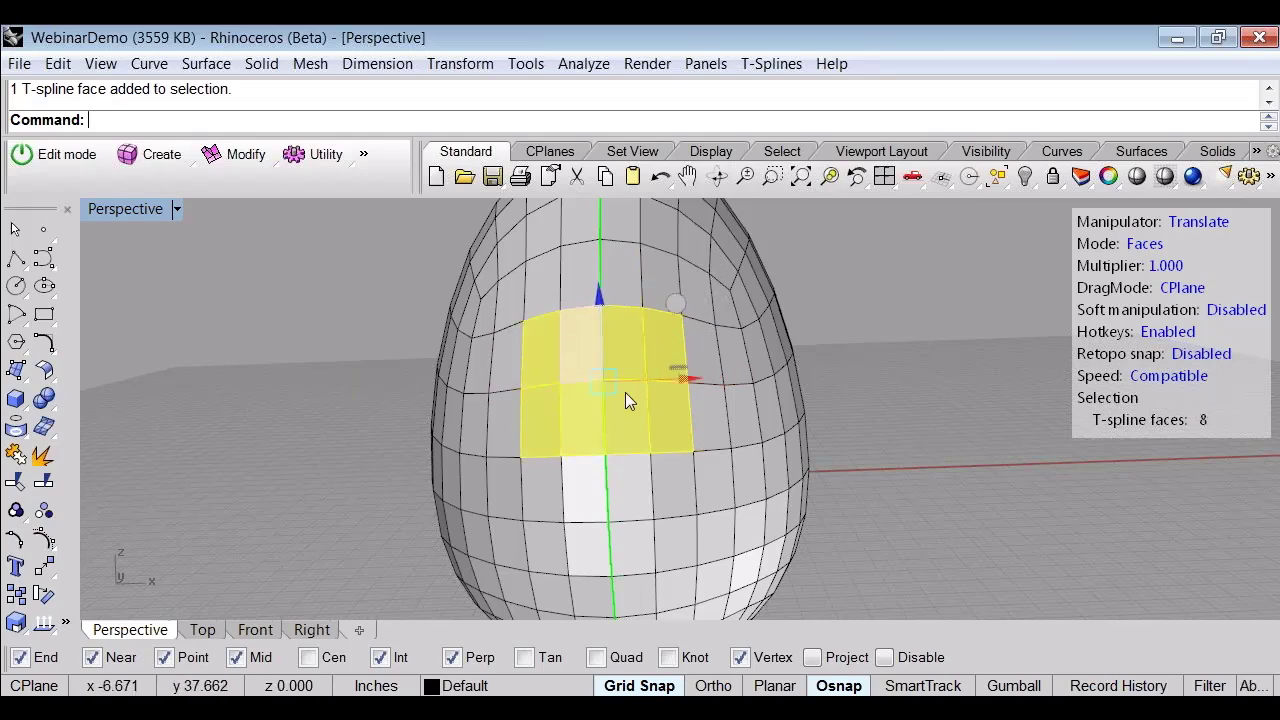
Step: Extrude the eight selected faces slightly inward along the Y axis to form a shallow recess
right_drag(625, 392, 560, 447)
scroll(508, 400, up, 4)
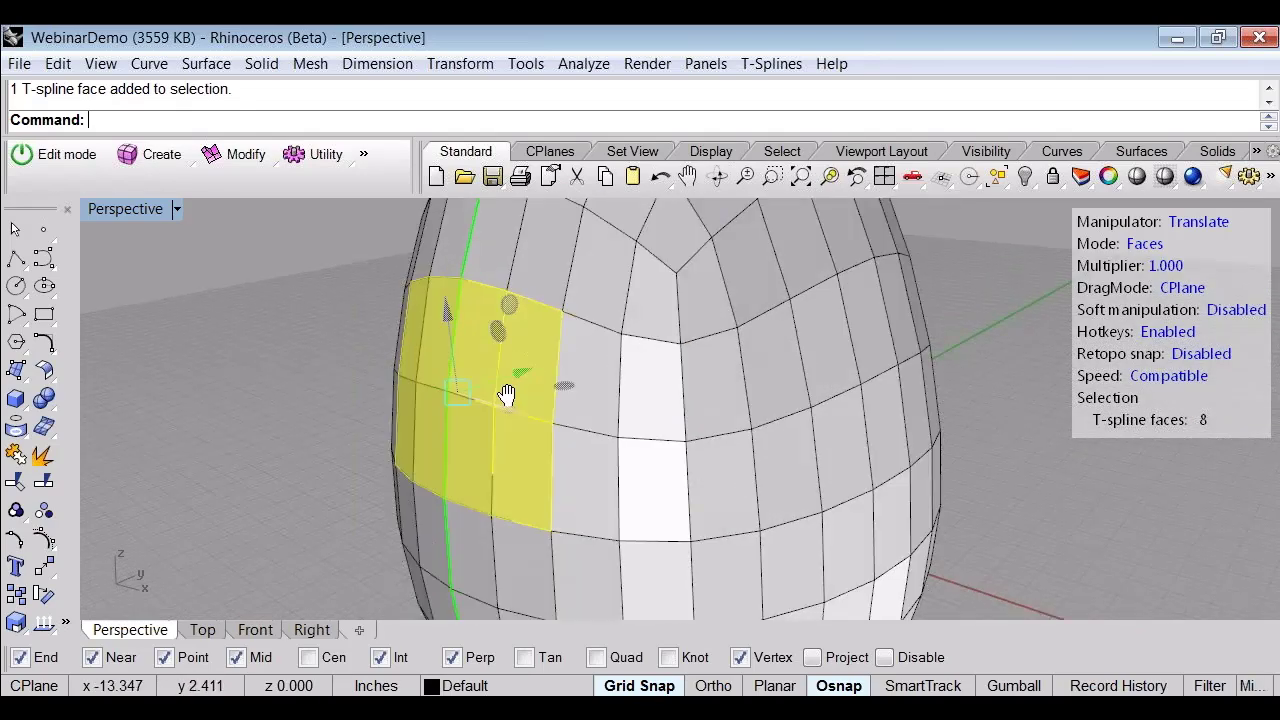
mouse_move(508, 394)
shift+right_down()
mouse_move(554, 371)
mouse_move(506, 371)
shift+right_up()
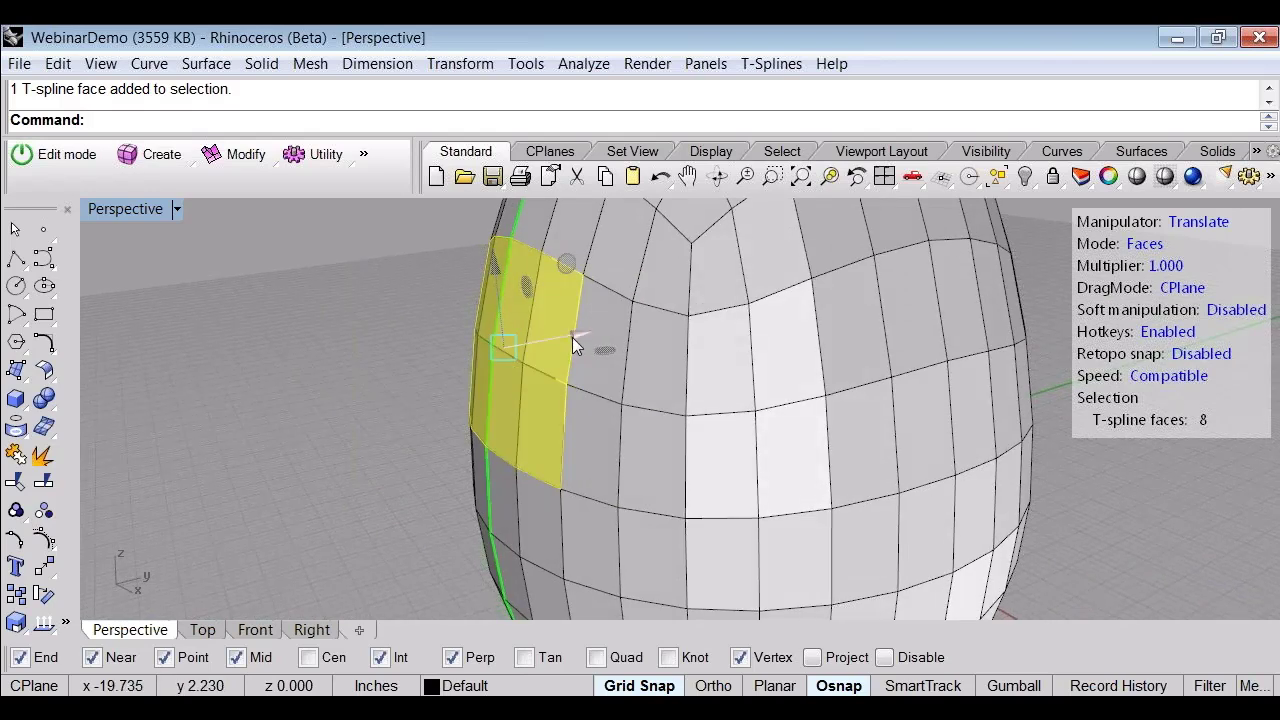
drag(575, 334, 588, 336)
click(390, 366)
right_drag(386, 372, 575, 370)
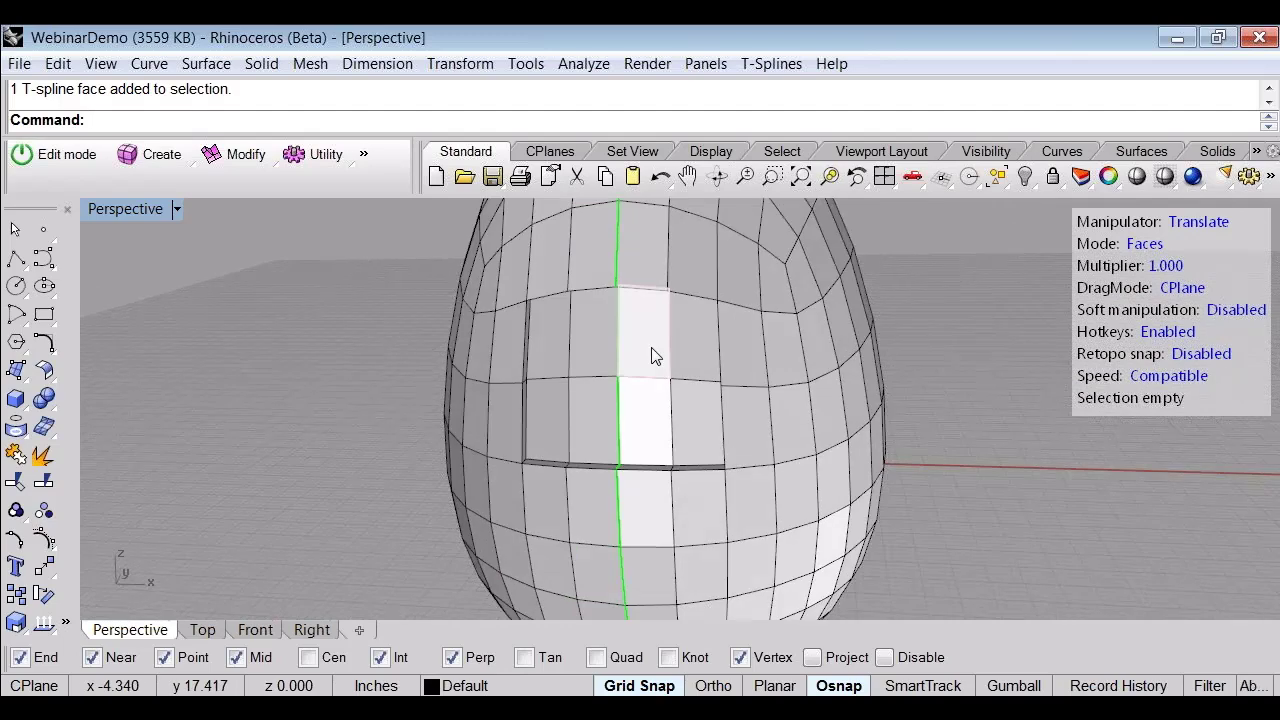
Step: Select the four recessed faces on the +X side of the symmetry line and set up the scale manipulator in UVN drag mode
click(651, 350)
shift+click(693, 342)
shift+click(693, 403)
shift+click(648, 415)
key(u)
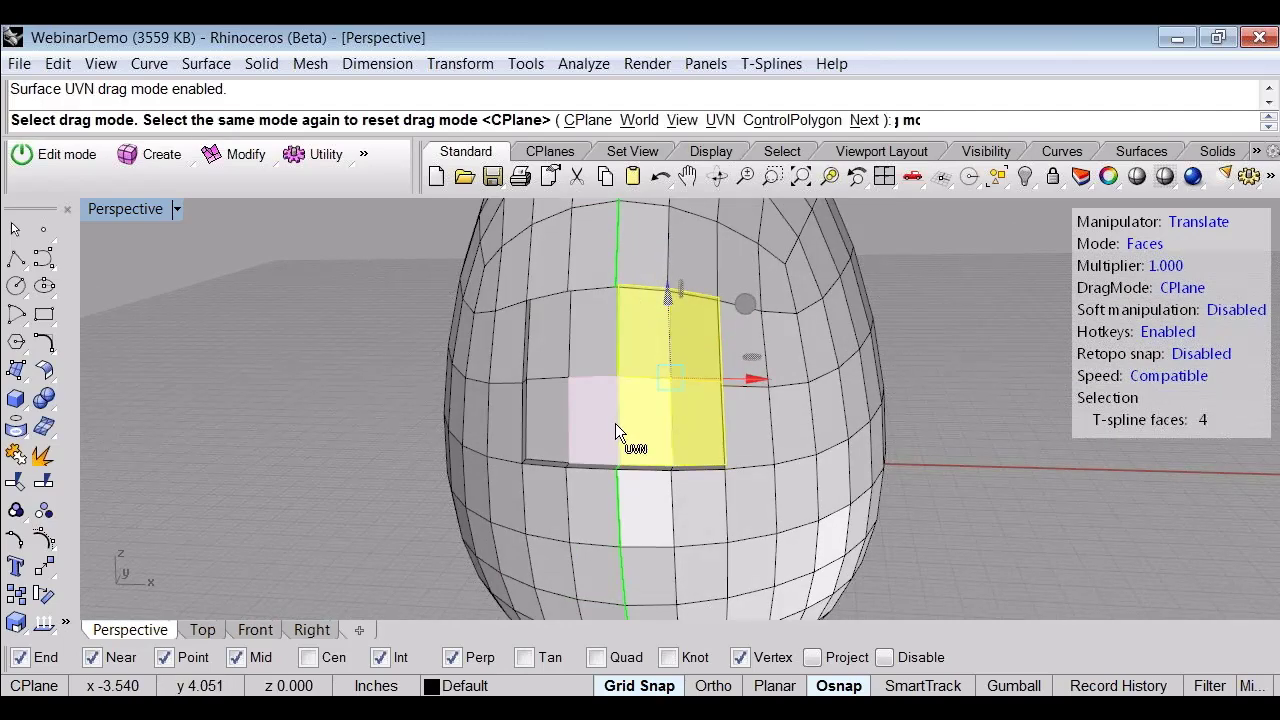
scroll(628, 409, up, 3)
key(r)
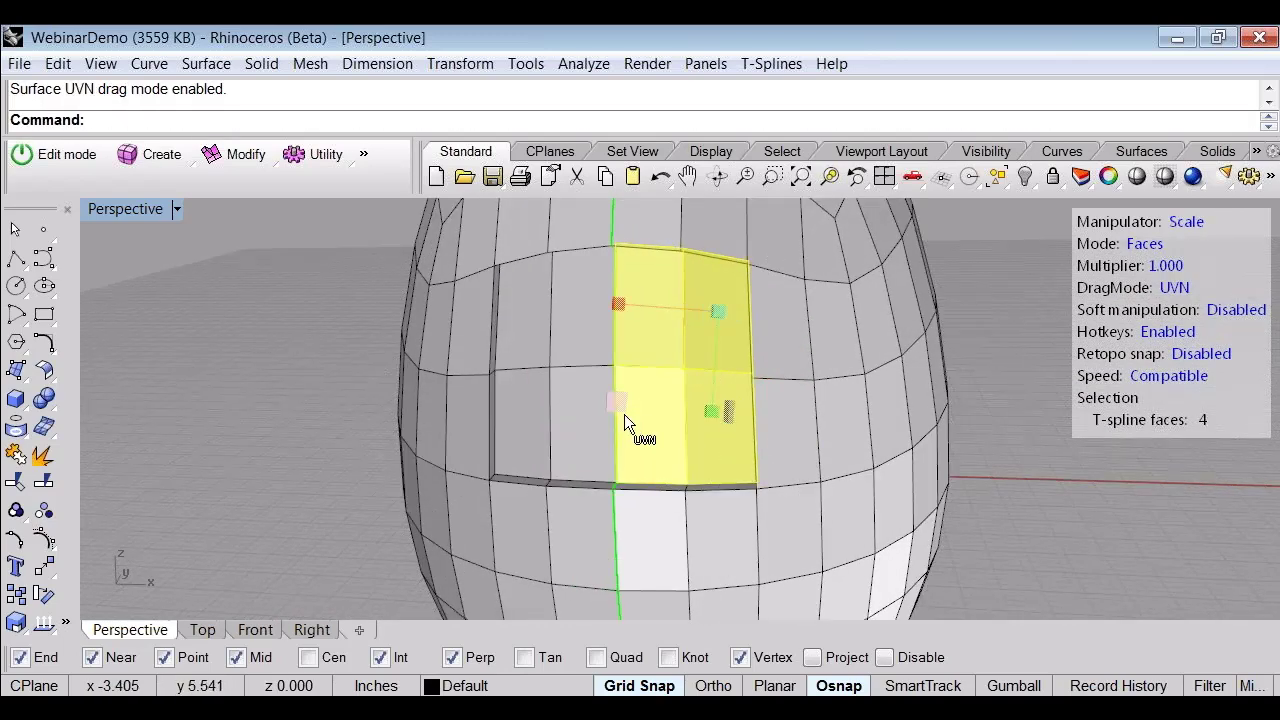
Step: Extrude-scale the four selected faces inward within their plane to create an inset border around each eye area
scroll(624, 414, up, 1)
right_drag(624, 418, 604, 452)
scroll(616, 447, up, 2)
scroll(622, 430, down, 2)
scroll(622, 430, down, 2)
scroll(629, 366, up, 2)
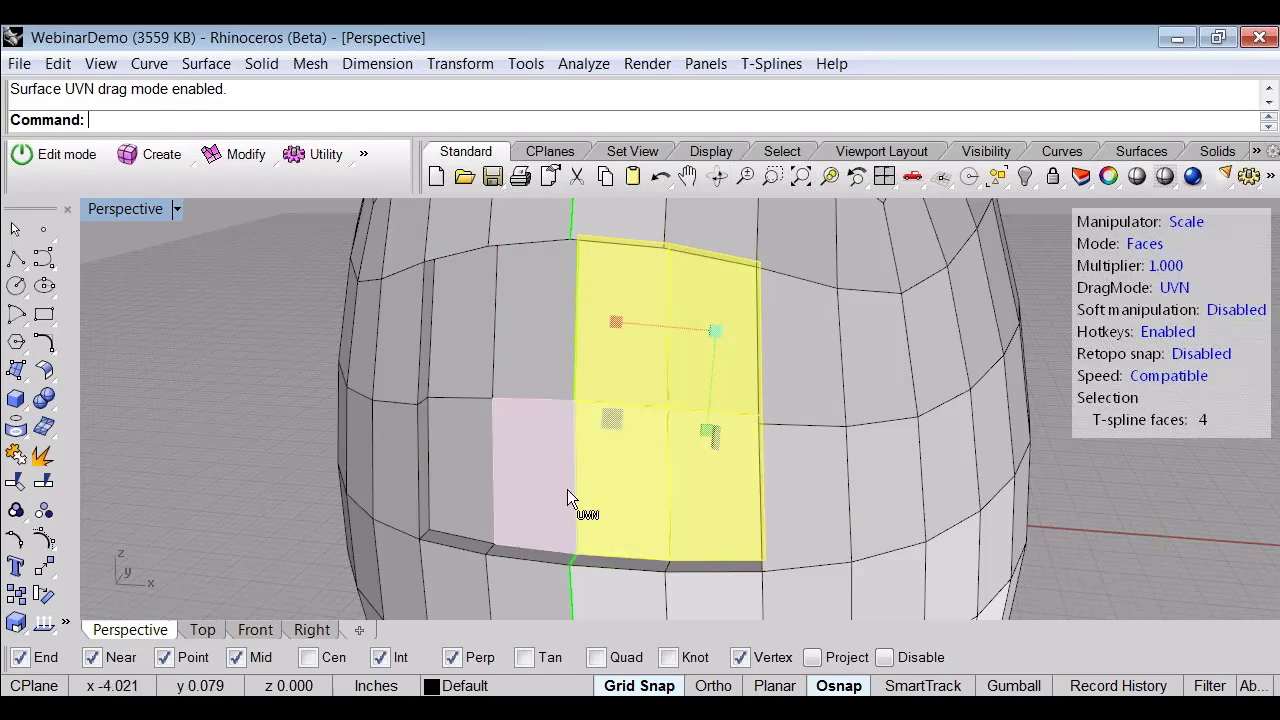
scroll(608, 411, up, 2)
scroll(608, 411, down, 2)
scroll(604, 435, down, 1)
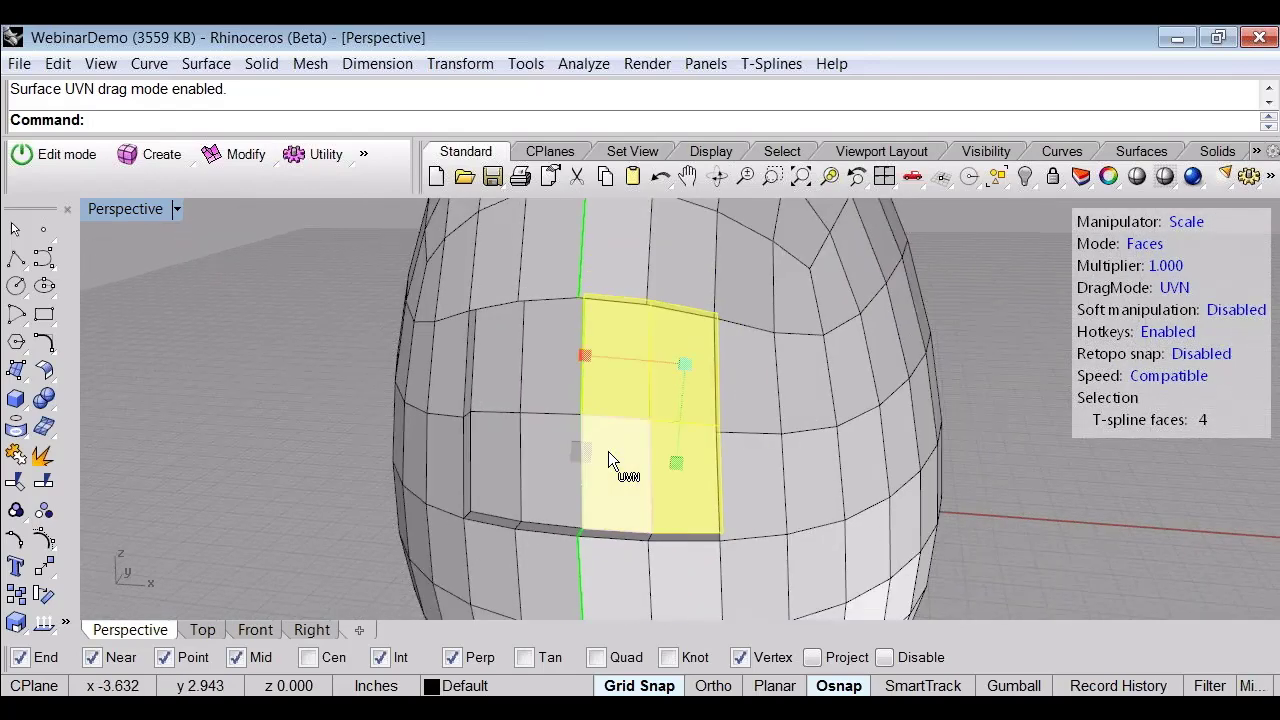
drag(581, 453, 606, 428)
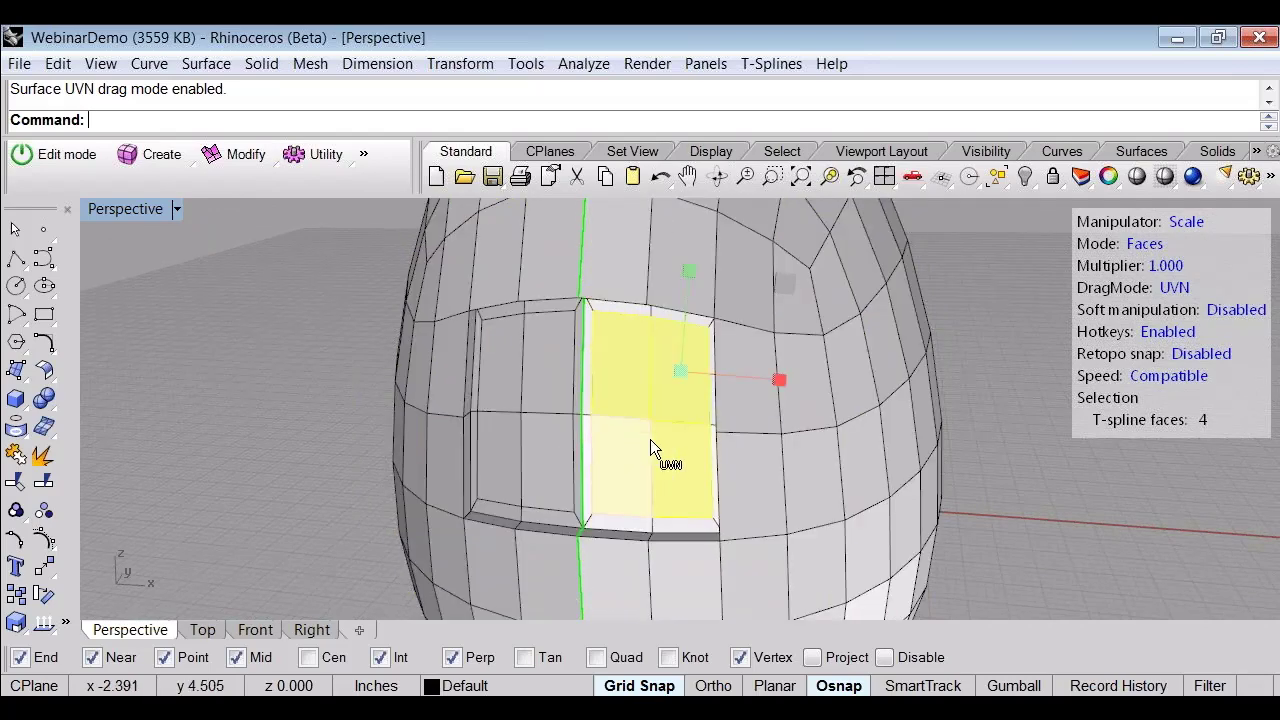
Step: Move the inset faces outward along the surface normal, and show the result in smooth display with its control points
right_drag(631, 443, 574, 447)
key(w)
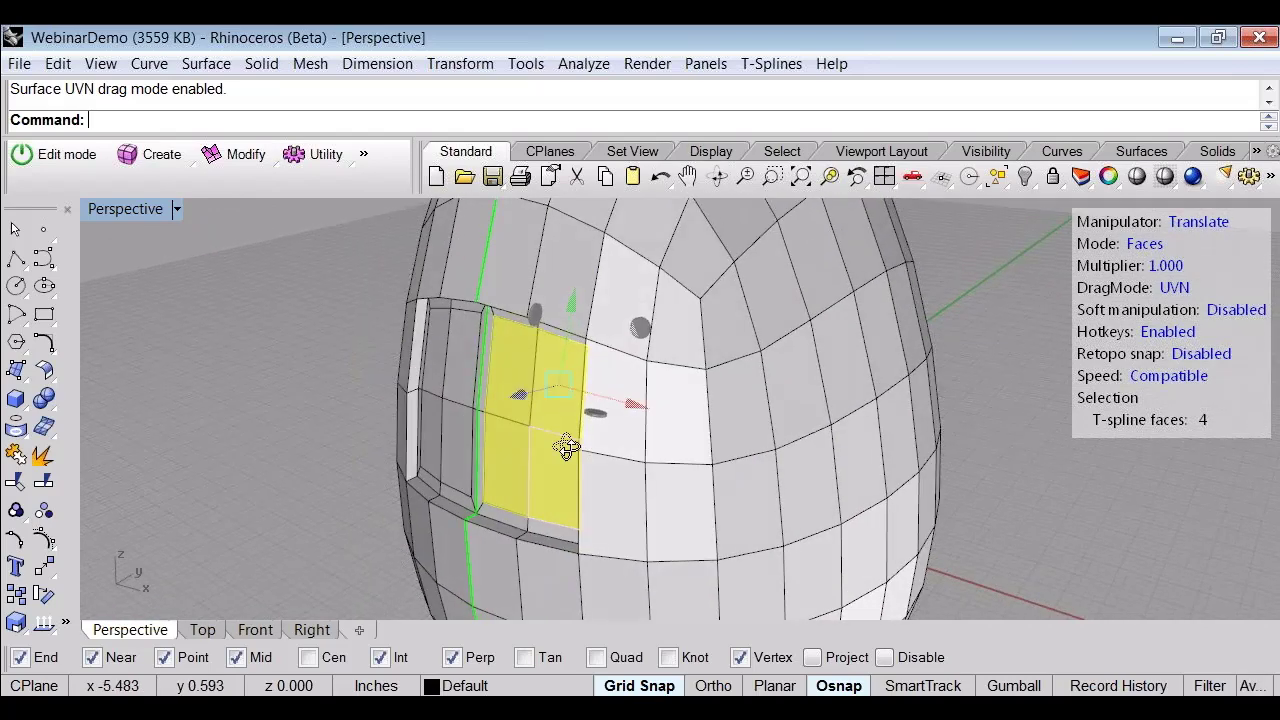
drag(567, 444, 340, 440)
key(Escape)
click(489, 426)
click(339, 434)
right_drag(336, 439, 655, 402)
key(Tab)
key(Tab)
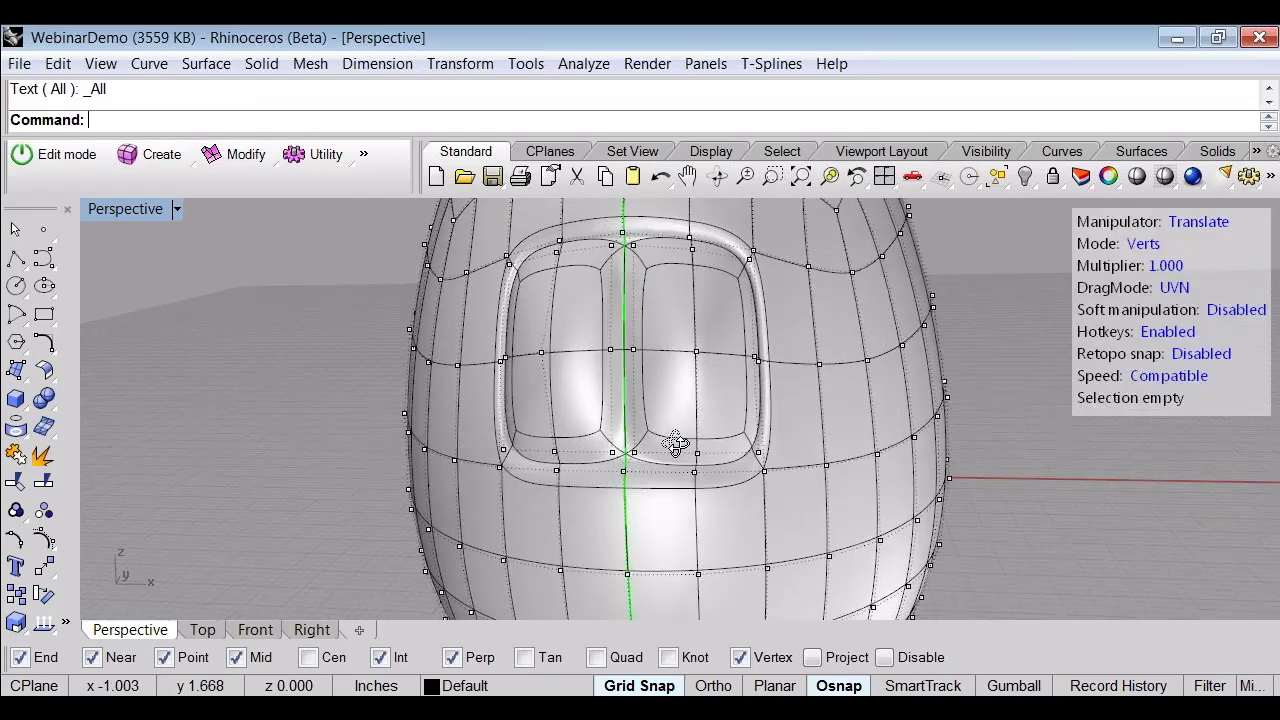
Step: Pull the middle vertex of the eye outward along its surface normal to make the eye bulge
scroll(675, 443, down, 5)
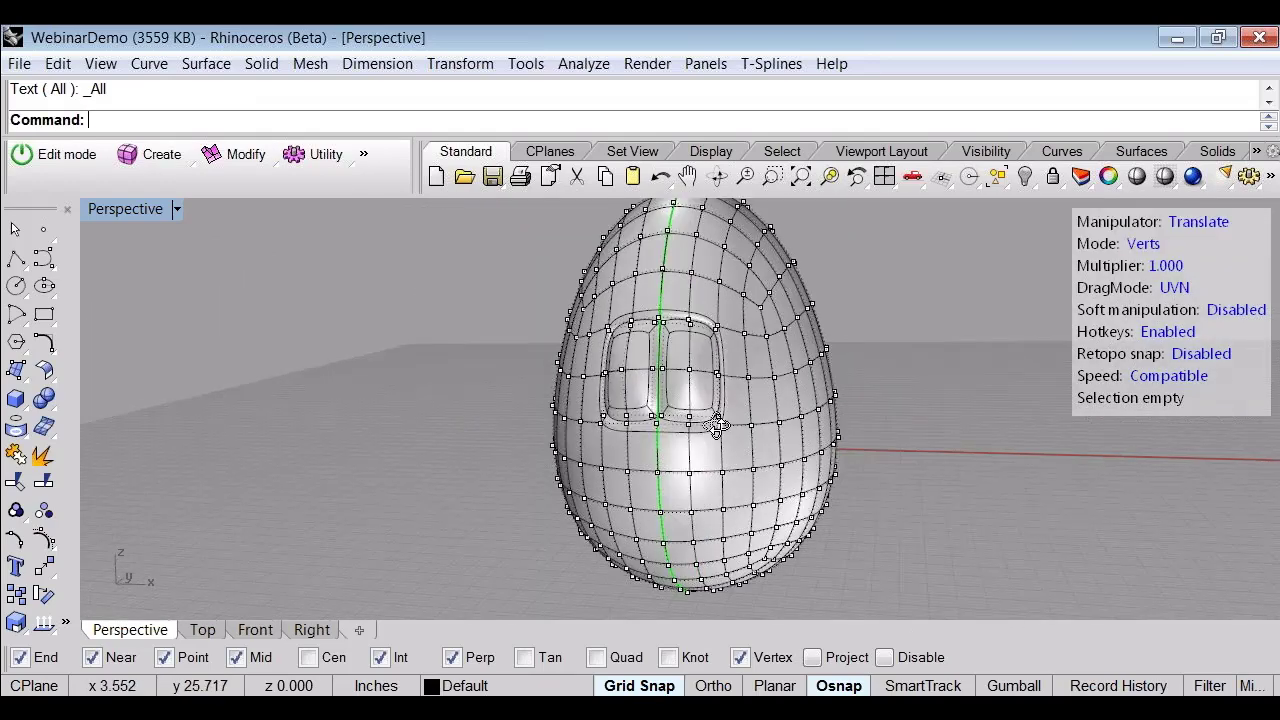
right_drag(842, 430, 563, 423)
scroll(583, 380, up, 6)
key(a)
click(570, 374)
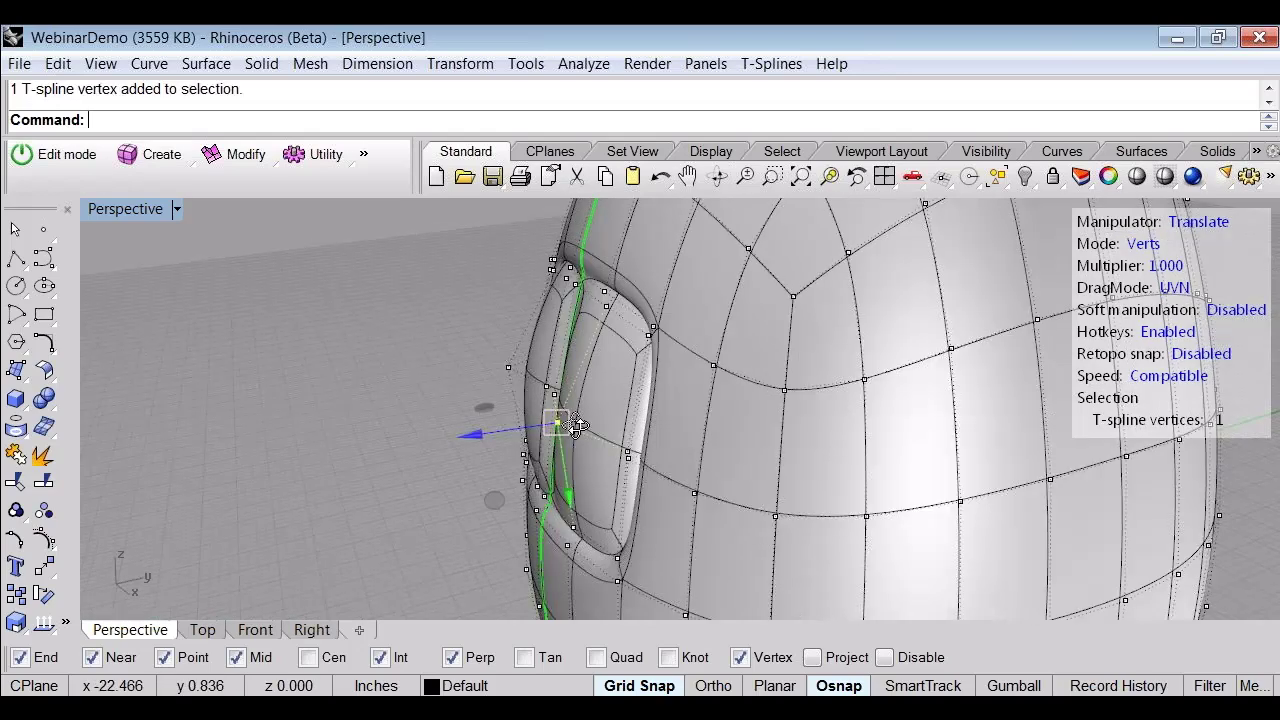
drag(482, 433, 448, 454)
click(426, 492)
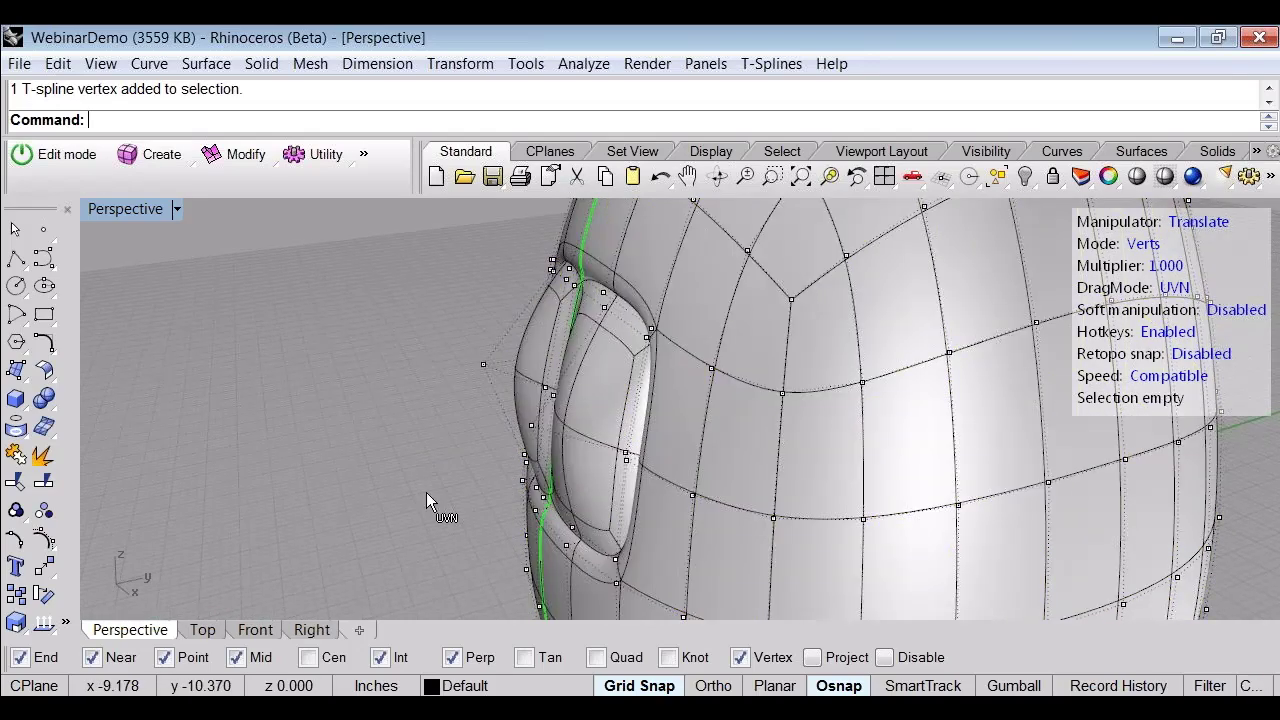
Step: Return the egg to box display and set the drag mode to CPlane
right_drag(426, 492, 594, 462)
key(b)
shift+right_drag(738, 487, 671, 457)
key(x)
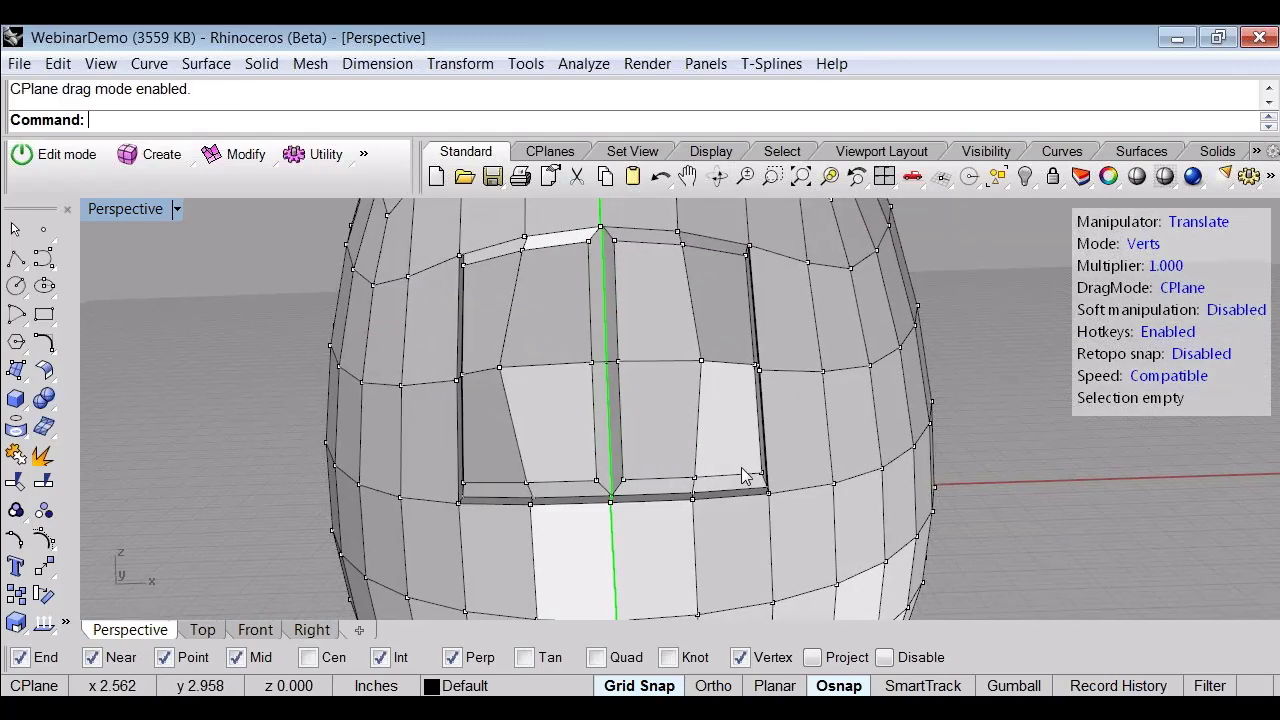
Step: Raise the vertices at the lower outer corner of the eye recess in Z, and return to smooth display
scroll(752, 490, up, 3)
scroll(758, 500, up, 2)
drag(660, 405, 749, 478)
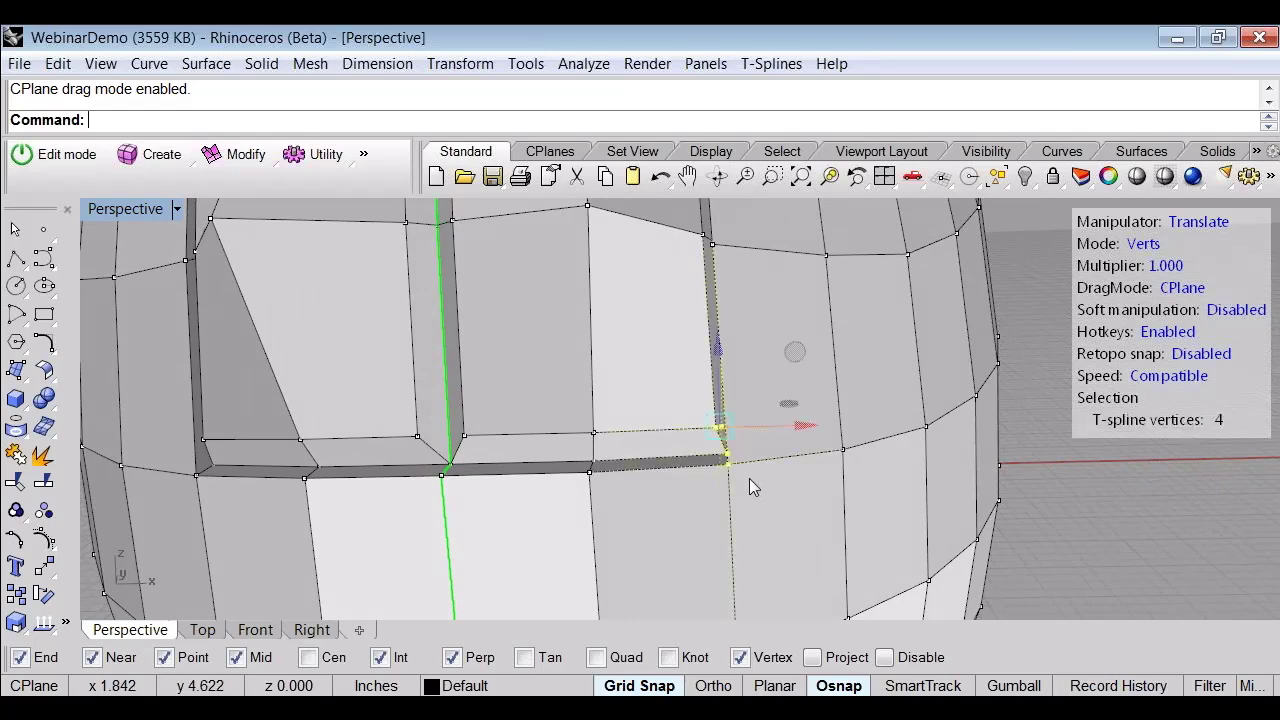
right_drag(748, 492, 600, 430)
click(750, 439)
drag(600, 429, 643, 481)
right_drag(625, 469, 536, 458)
ctrl+click(563, 479)
drag(758, 368, 752, 319)
click(968, 415)
key(Tab)
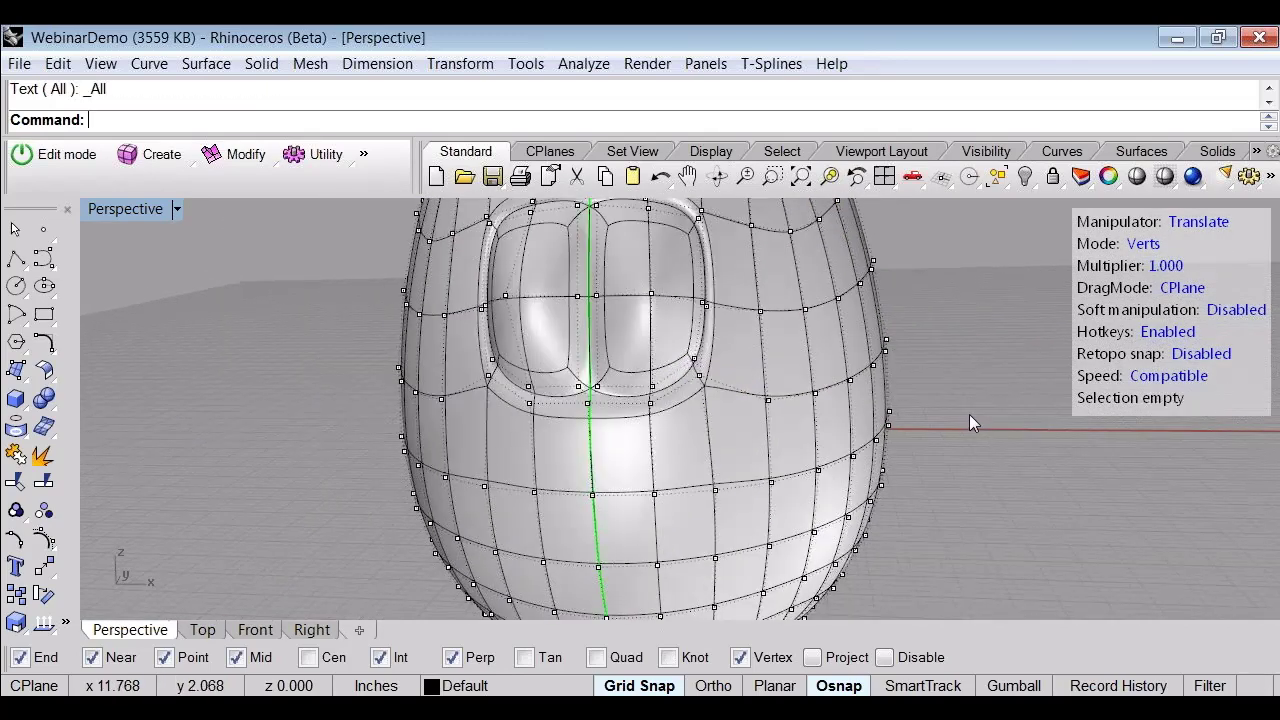
shift+right_drag(963, 430, 1002, 444)
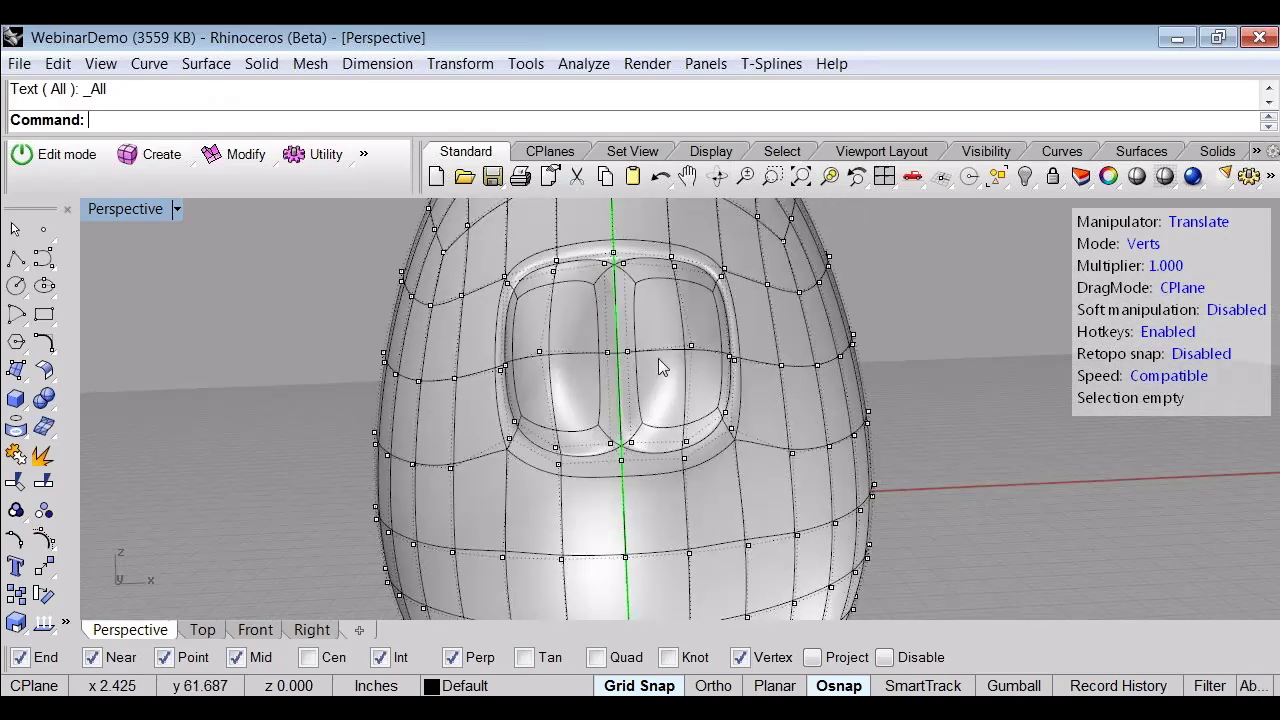
Step: In box display, select only the four front vertices where the recess's upper edge meets the symmetry line
scroll(623, 288, up, 2)
scroll(623, 288, up, 3)
key(Tab)
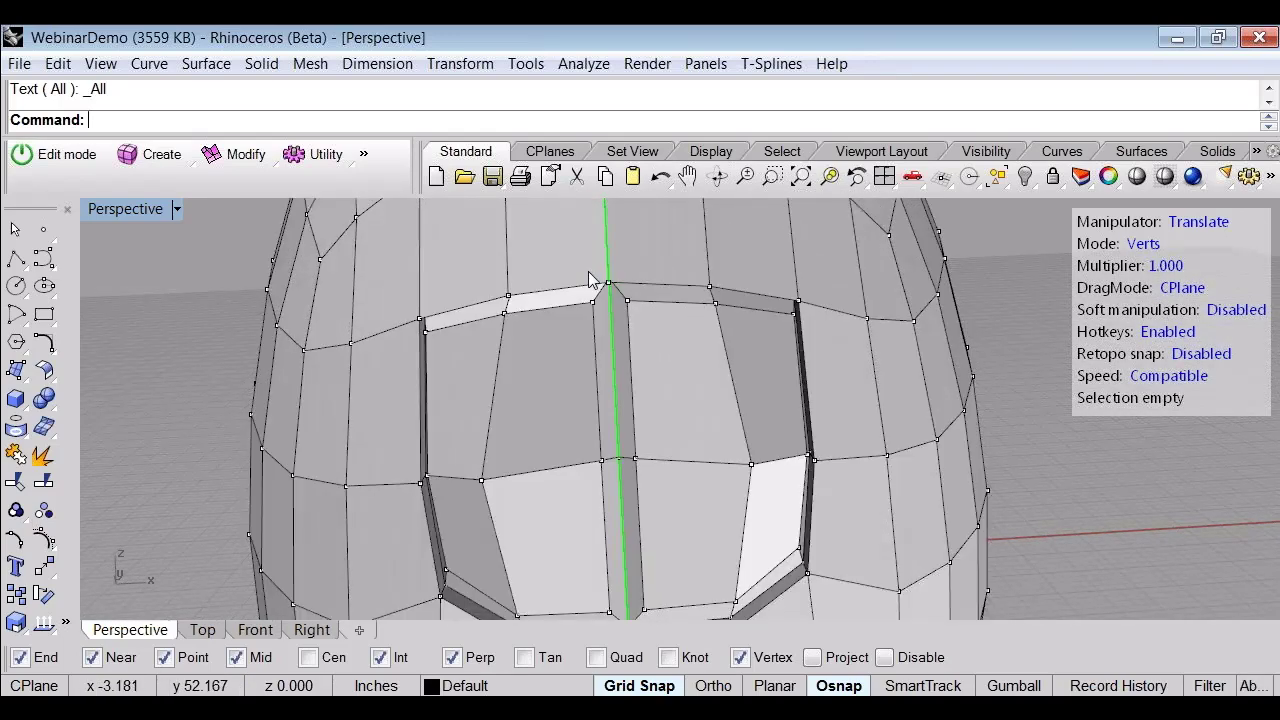
scroll(588, 275, up, 1)
drag(587, 282, 689, 343)
scroll(667, 333, down, 3)
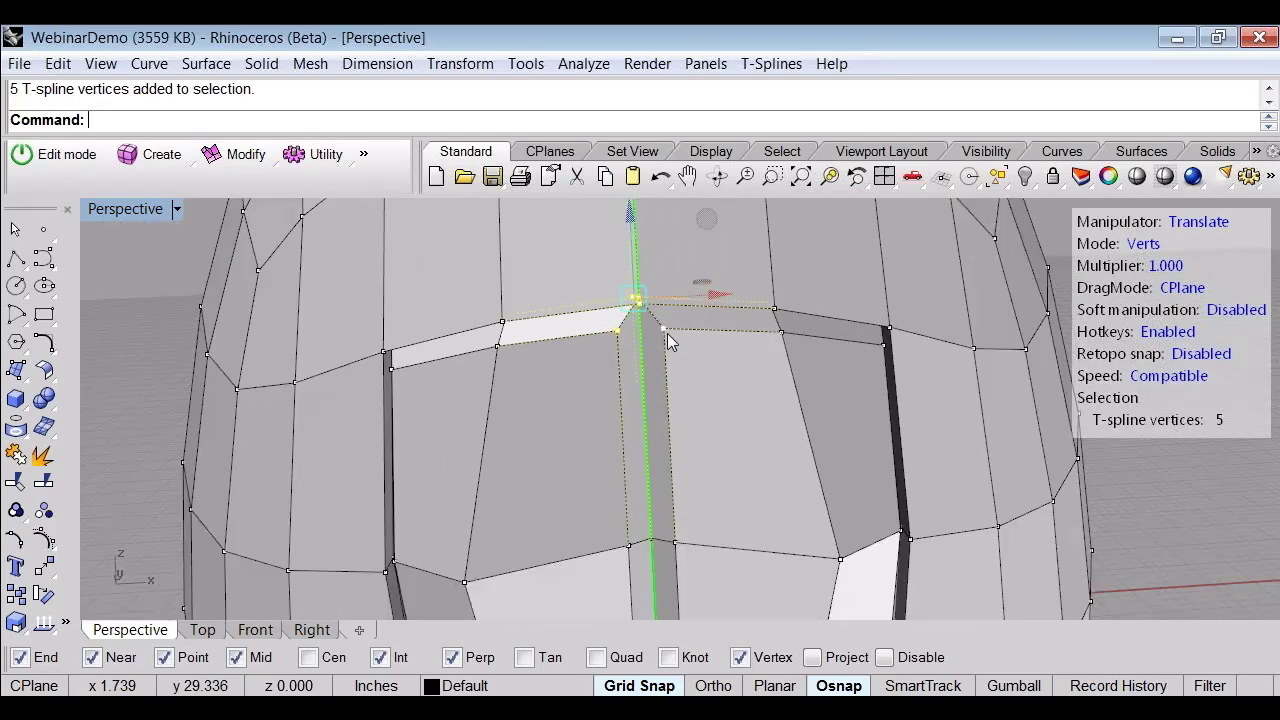
right_drag(615, 350, 568, 350)
ctrl+drag(709, 283, 749, 320)
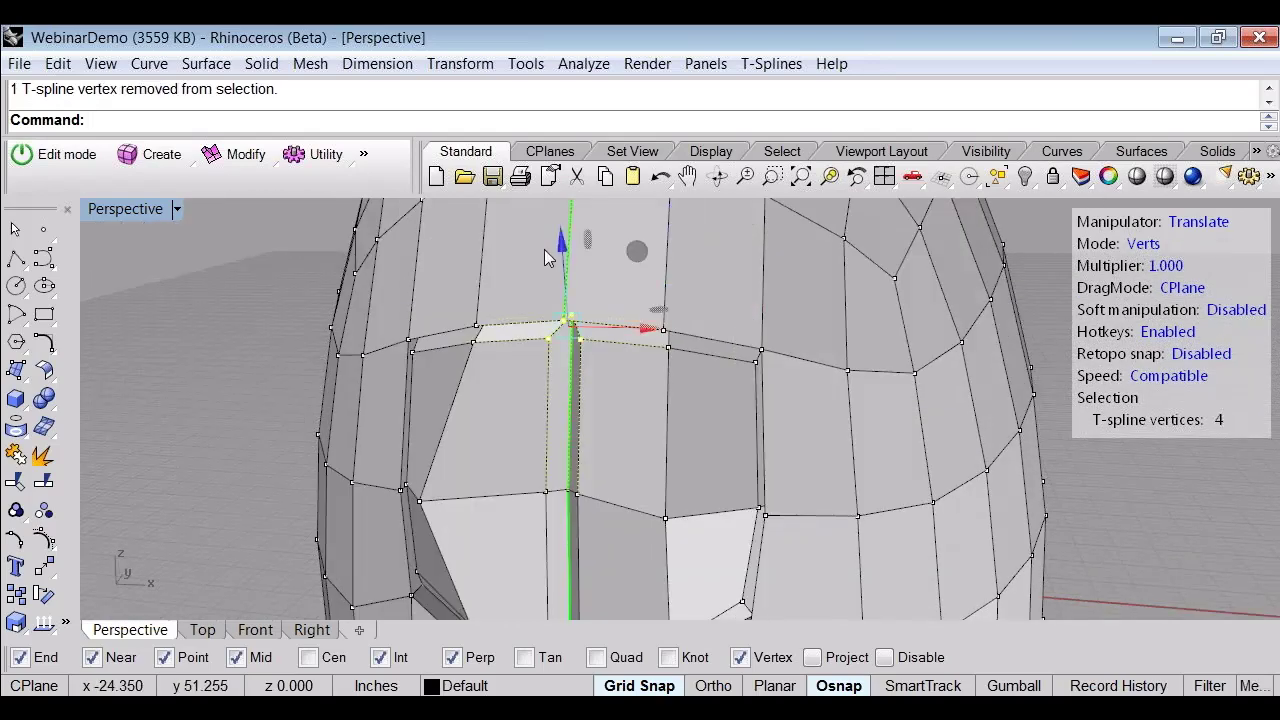
Step: Lower the selected vertices in Z to form a notch between the eyes, check it in smooth display, and return to box display
drag(565, 253, 571, 326)
click(312, 345)
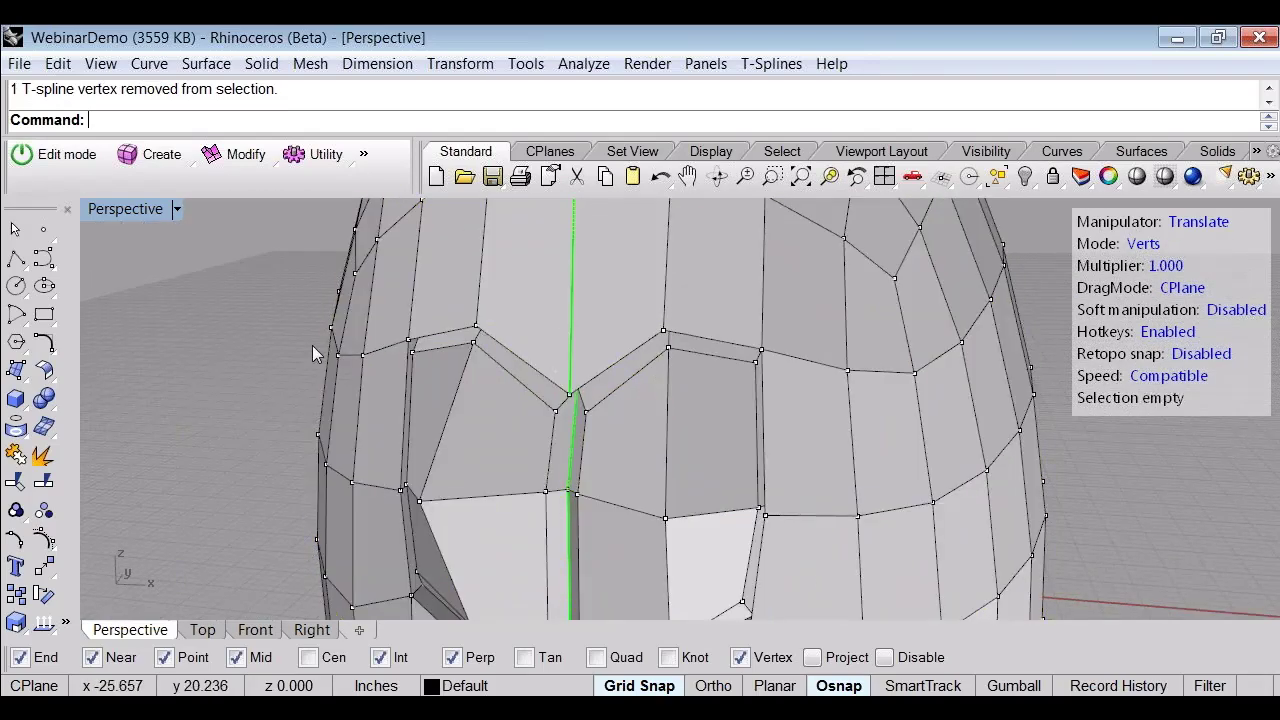
scroll(316, 345, down, 2)
scroll(316, 345, down, 3)
key(Tab)
right_drag(730, 425, 594, 426)
key(Tab)
right_drag(511, 403, 620, 428)
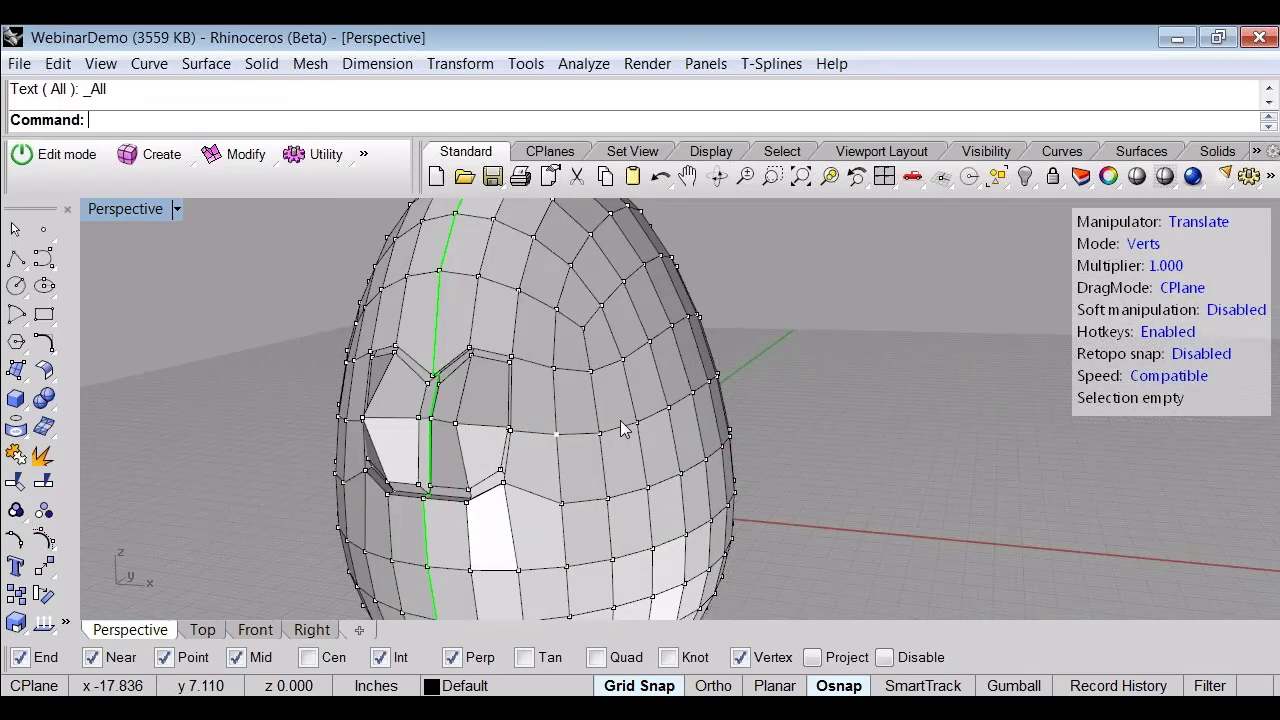
Step: Select the two faces above the eye recess beside the symmetry line, and inset them by scaling in UVN drag mode
key(d)
click(460, 325)
shift+click(500, 340)
key(r)
mouse_move(489, 351)
right_down()
mouse_move(521, 356)
mouse_move(520, 341)
mouse_move(505, 360)
right_up()
key(v)
scroll(467, 305, up, 2)
shift+right_drag(467, 305, 485, 350)
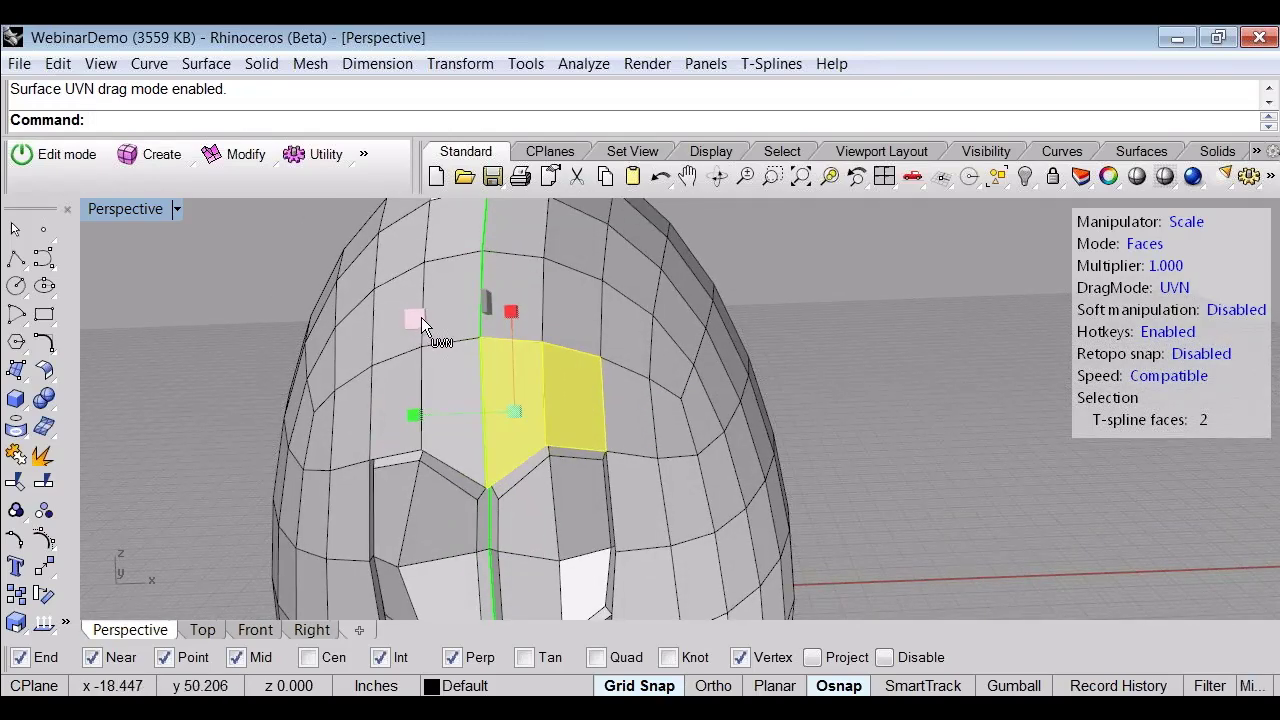
drag(421, 317, 462, 379)
right_drag(535, 418, 406, 404)
scroll(393, 408, up, 3)
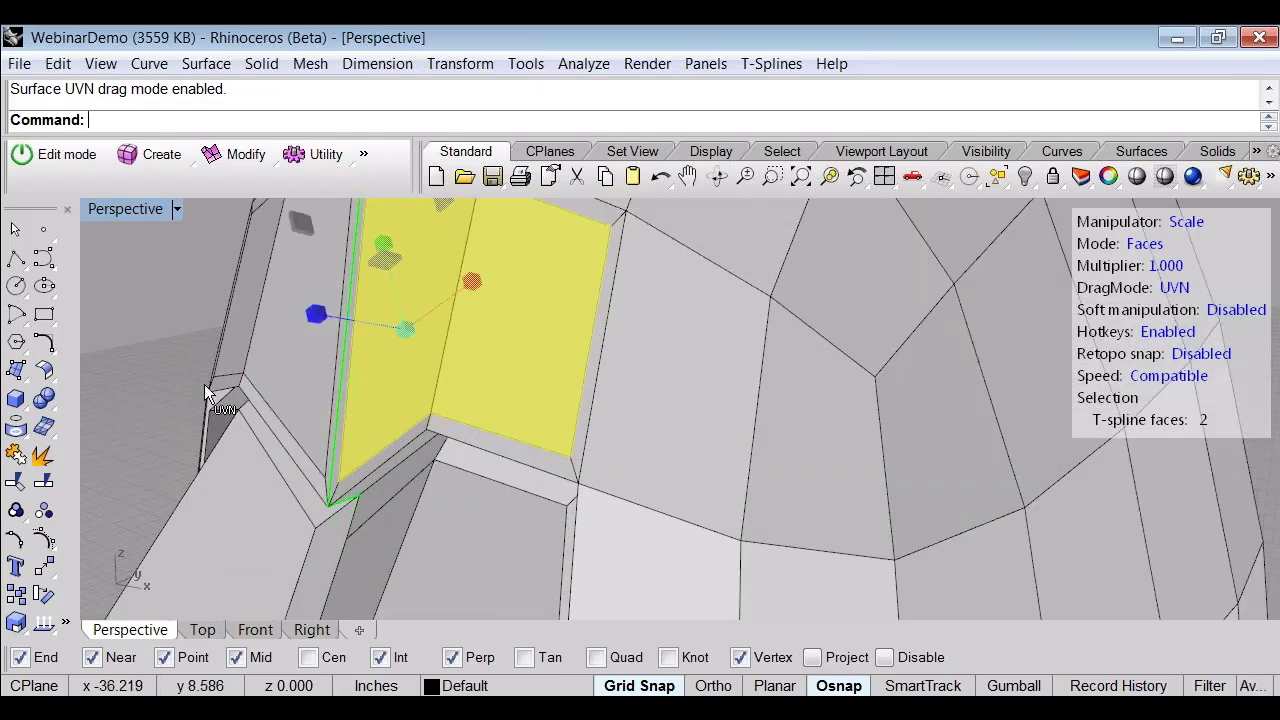
Step: Select the two lower edges of the inset brow faces and pull them outward along the surface normal to form a protruding brow
click(130, 338)
key(s)
click(400, 450)
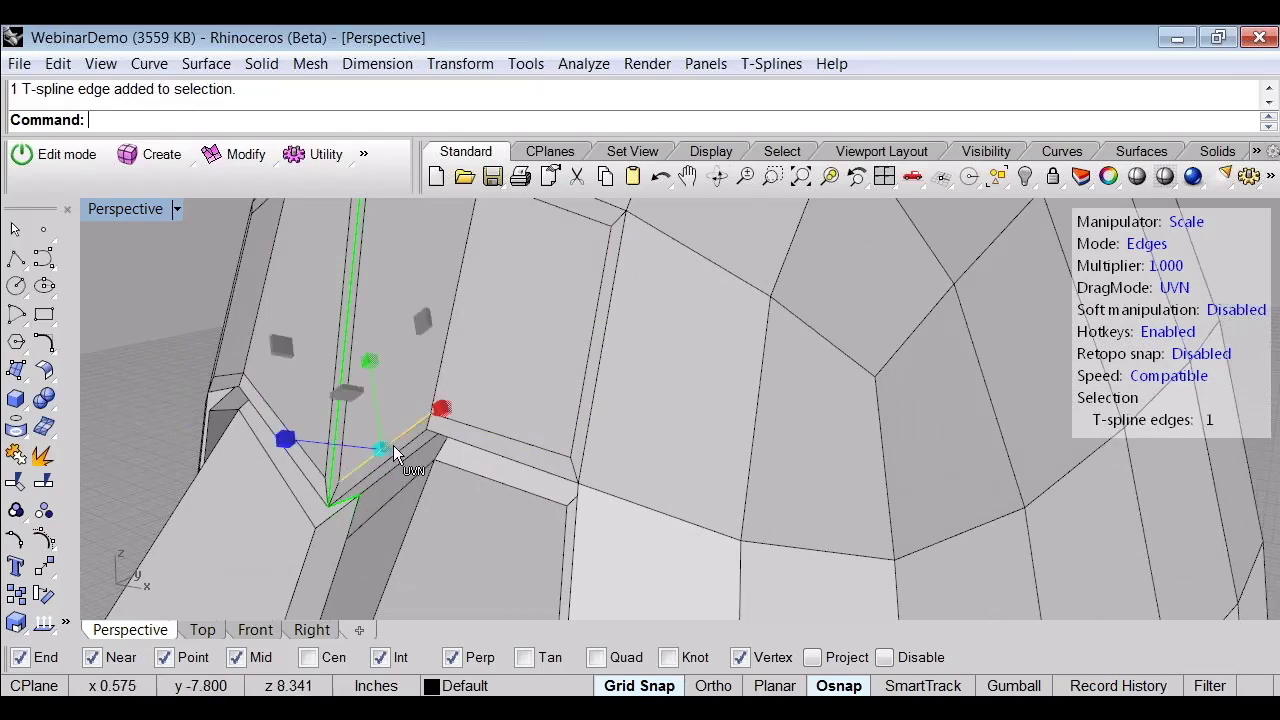
shift+click(476, 430)
key(w)
drag(429, 443, 204, 414)
scroll(170, 380, down, 5)
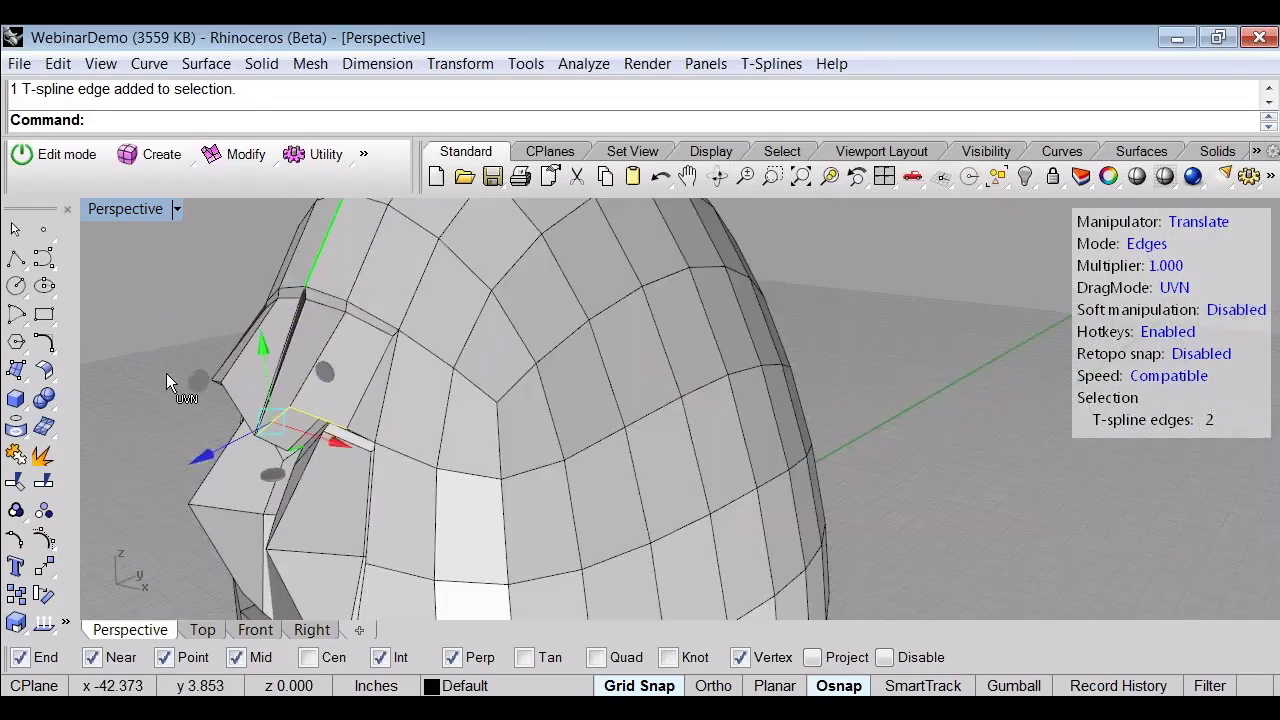
Step: Clear the edge selection and return the egg to smooth display to check the brows from the front
click(141, 379)
right_drag(141, 379, 263, 359)
key(Tab)
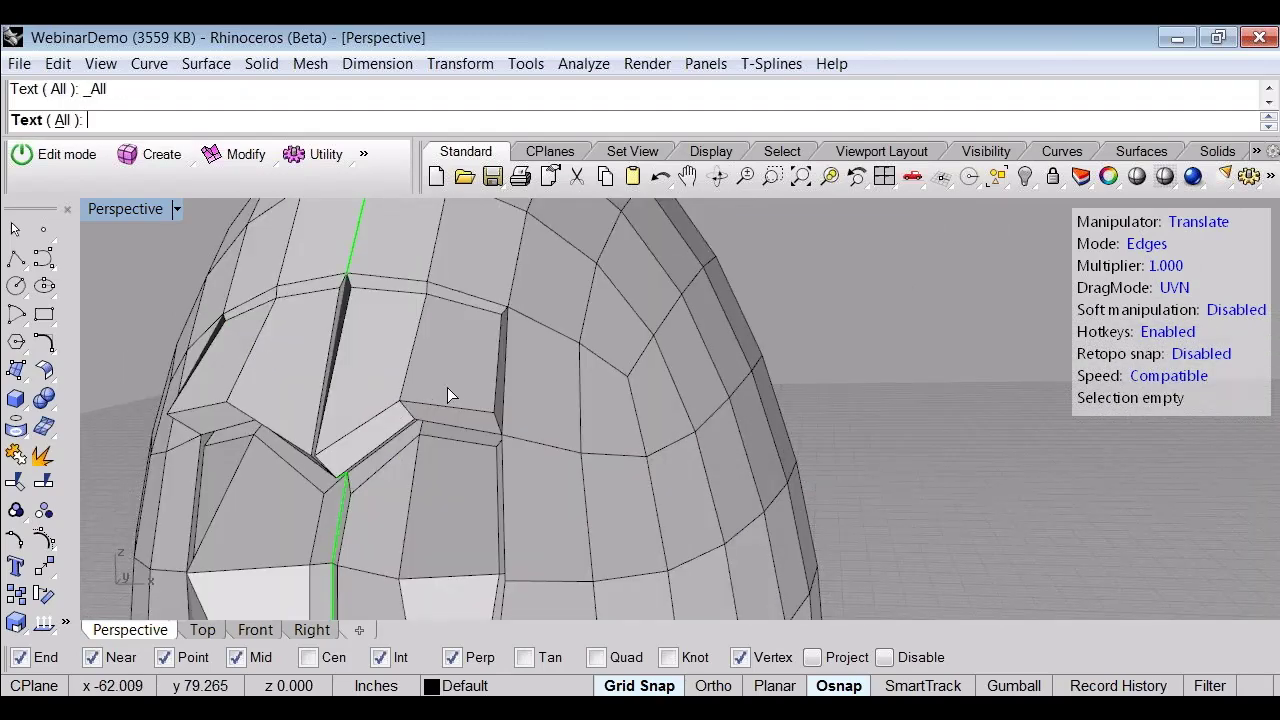
key(Tab)
right_drag(441, 395, 680, 380)
scroll(446, 329, down, 7)
scroll(680, 370, down, 7)
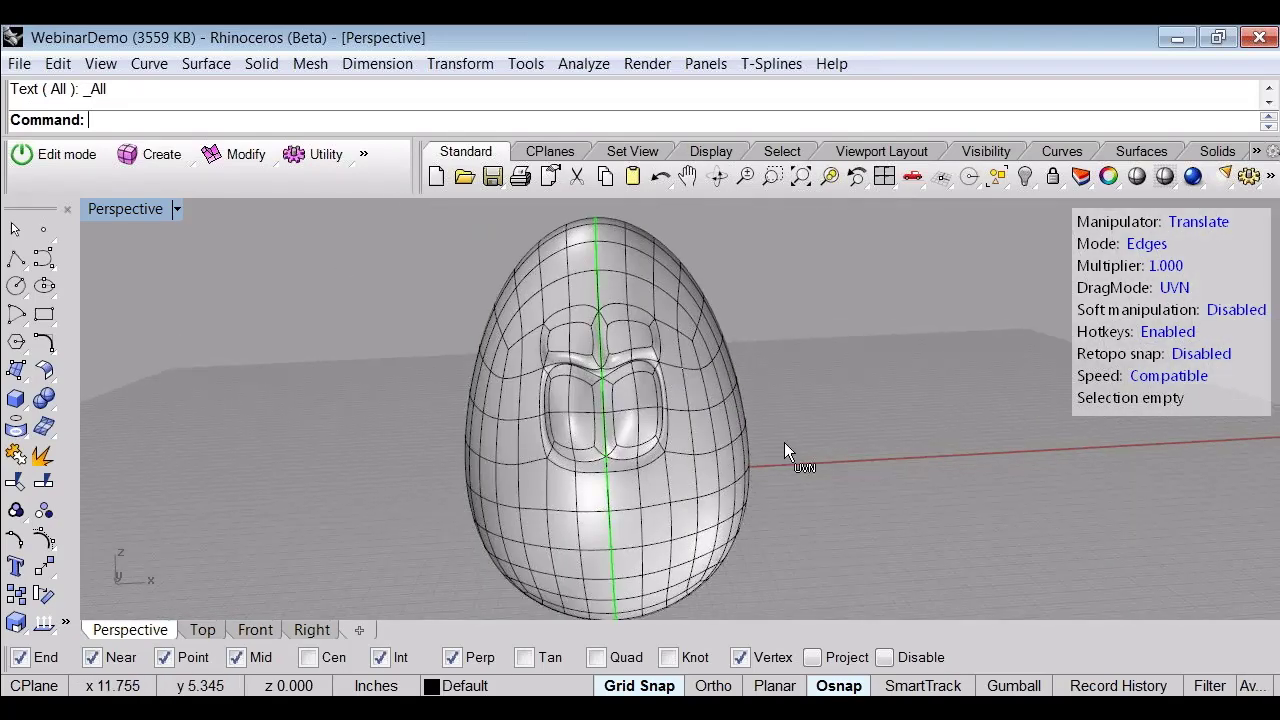
Step: Select four adjoining faces across the symmetry line below the eyes, and extrude them inward in Y with CPlane drag mode
shift+right_drag(784, 442, 794, 420)
key(f)
click(576, 484)
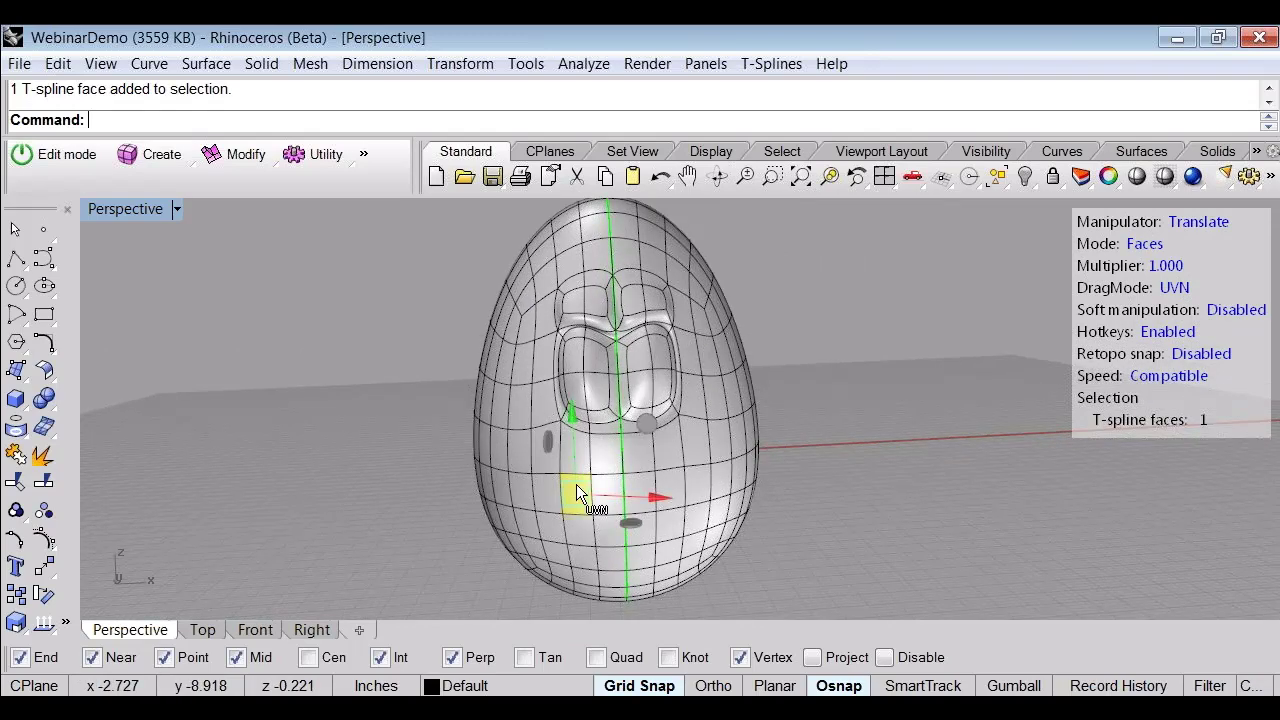
scroll(576, 484, up, 2)
scroll(603, 498, up, 2)
shift+click(617, 462)
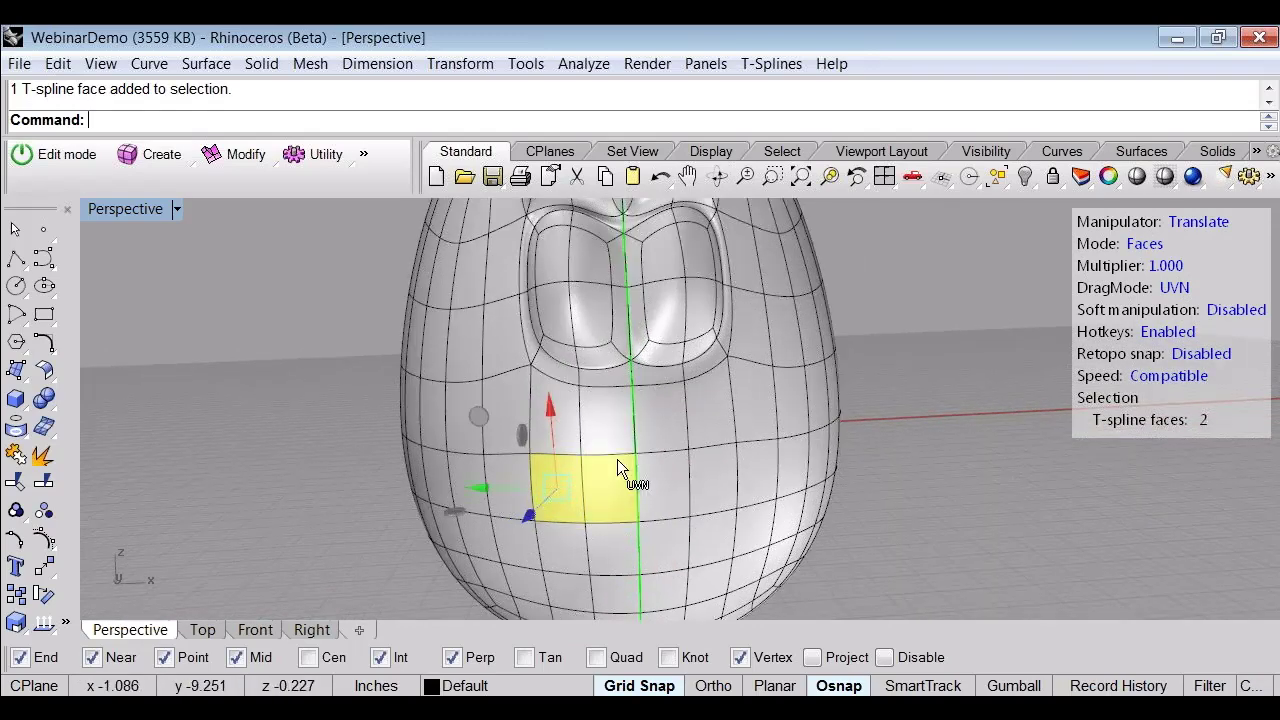
shift+click(713, 491)
shift+click(668, 513)
right_drag(668, 512, 504, 493)
key(c)
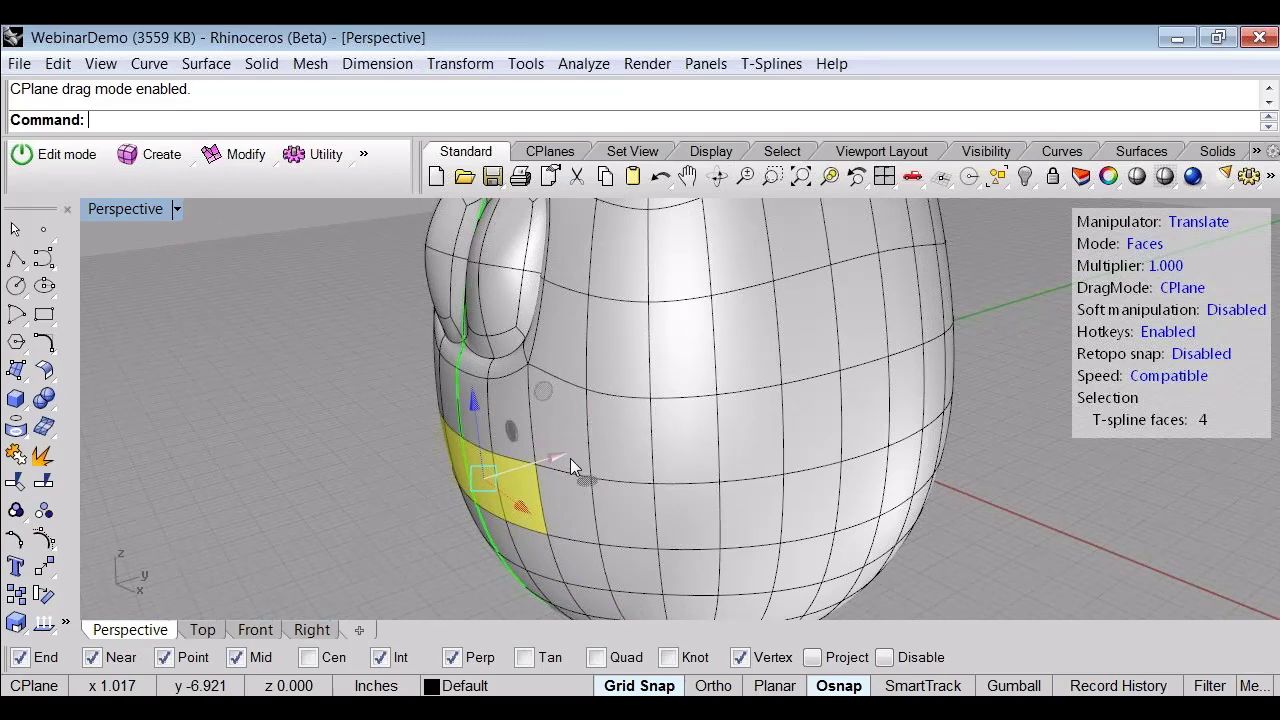
alt+drag(571, 458, 569, 457)
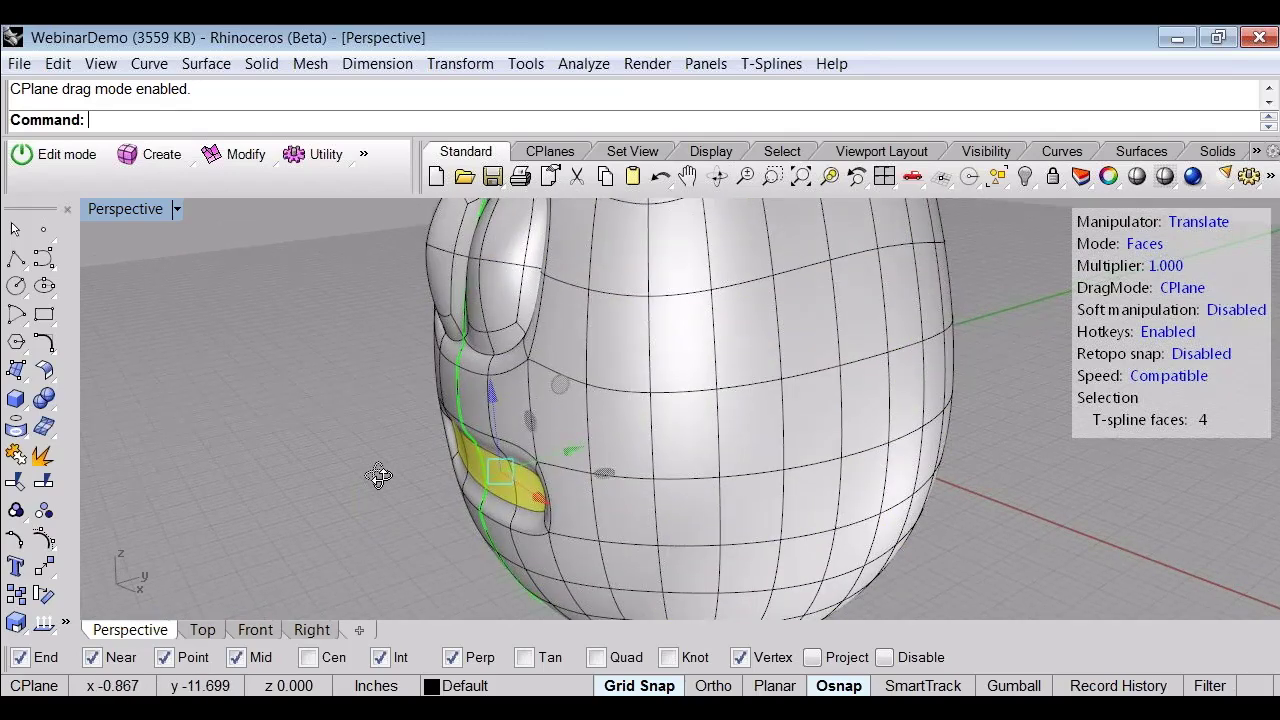
Step: In box display, scale the four mouth faces down in the XZ plane to taper the sides of the recess
right_drag(378, 475, 642, 434)
key(Tab)
scroll(520, 451, down, 2)
scroll(595, 420, up, 5)
key(r)
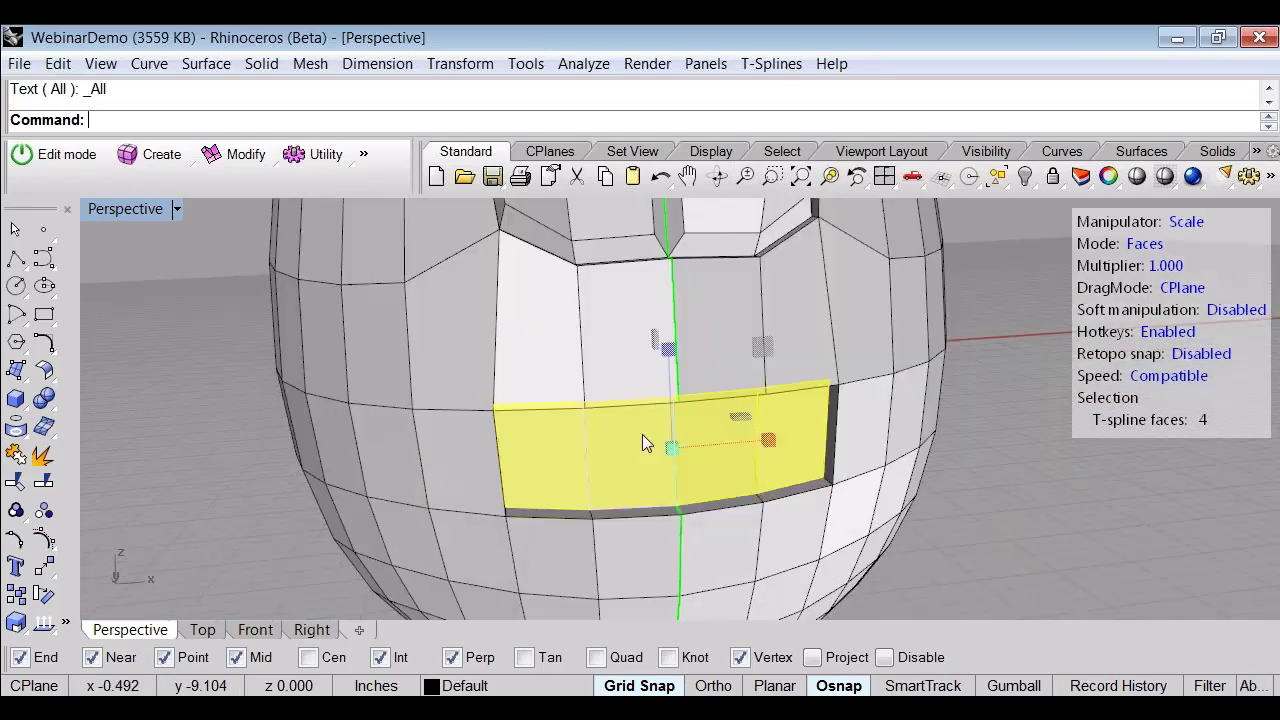
drag(765, 351, 731, 388)
right_drag(731, 388, 674, 363)
key(Tab)
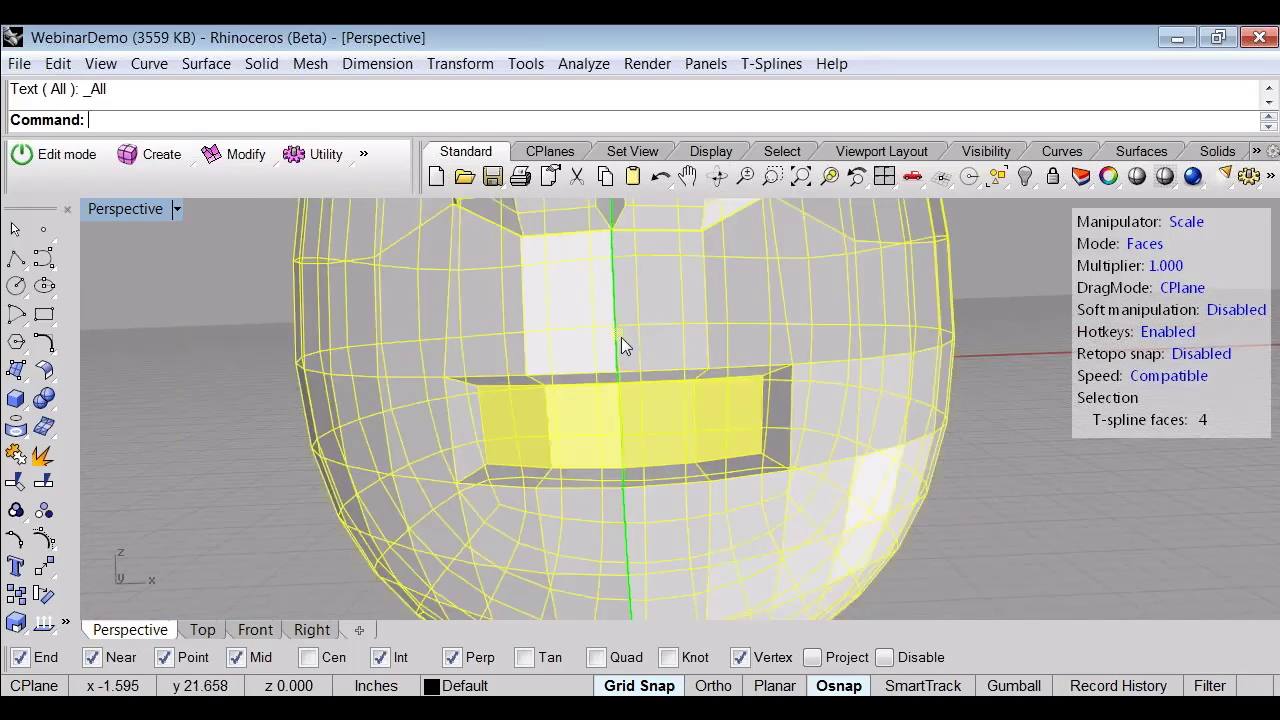
key(Tab)
Step: Extrude the four mouth faces deeper into the egg in Y, check the mouth in smooth display, and return to box display
right_drag(663, 423, 522, 462)
key(w)
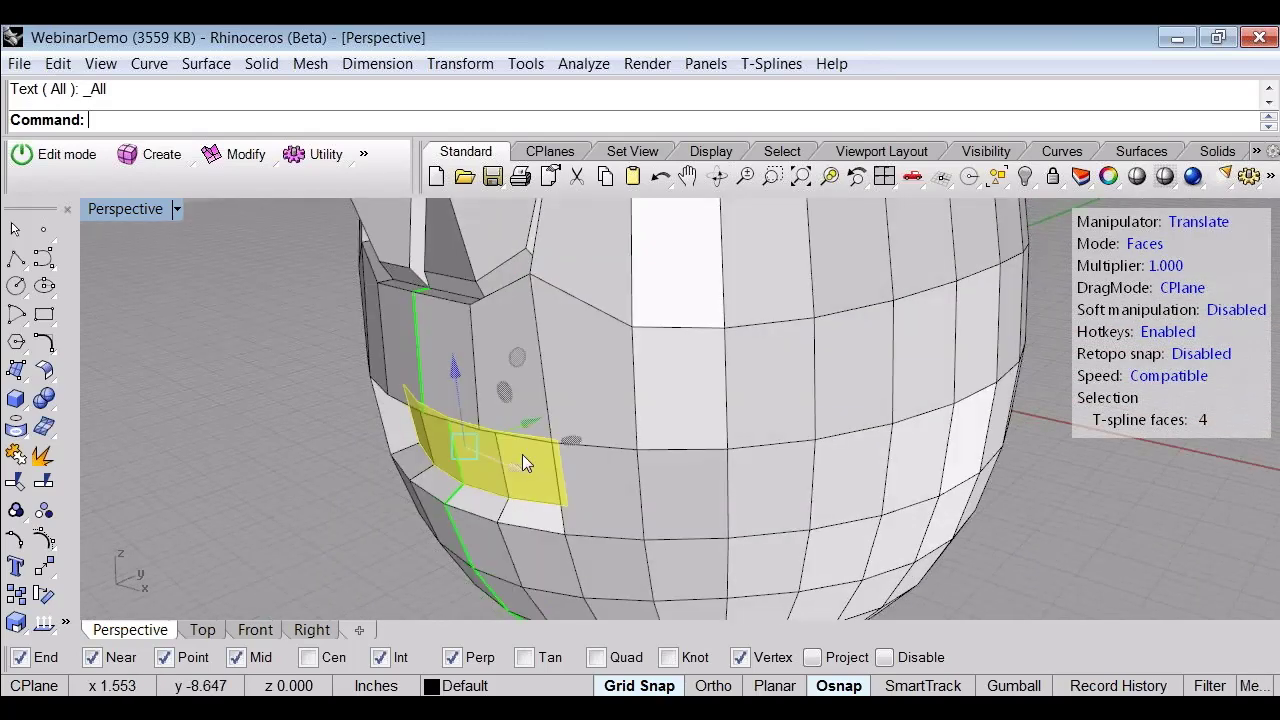
drag(523, 456, 566, 422)
click(341, 458)
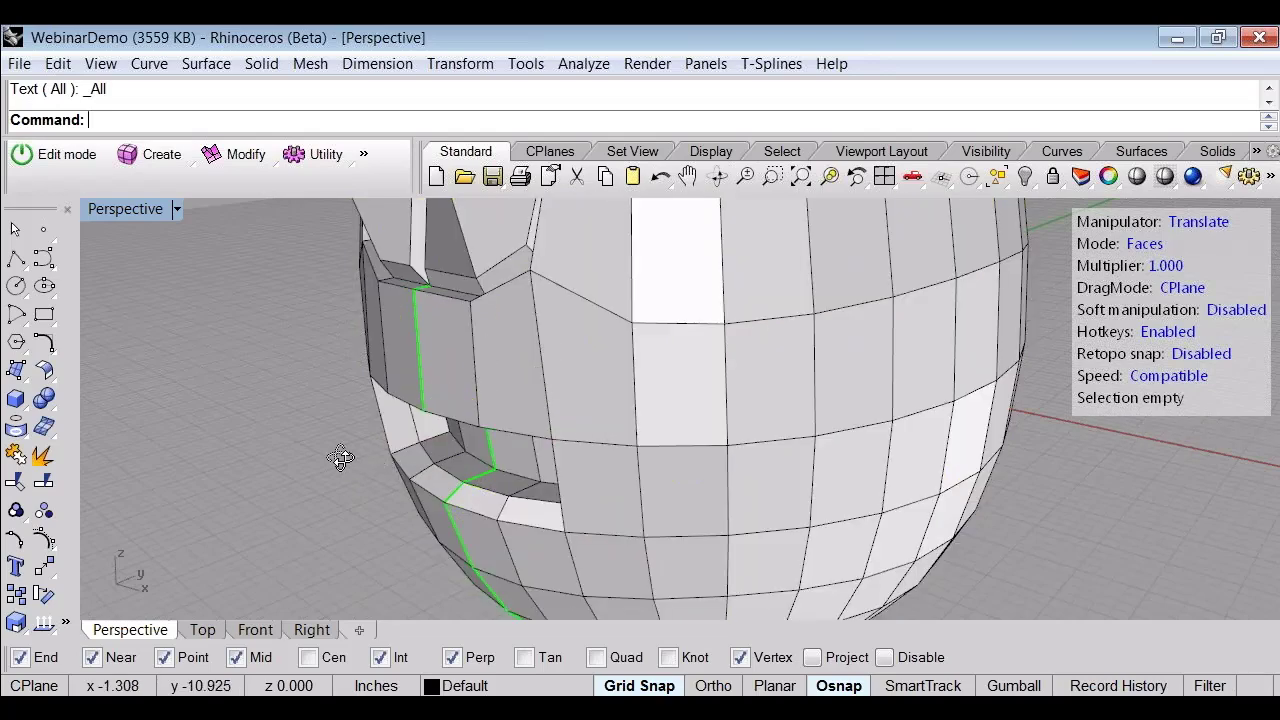
right_drag(341, 458, 464, 390)
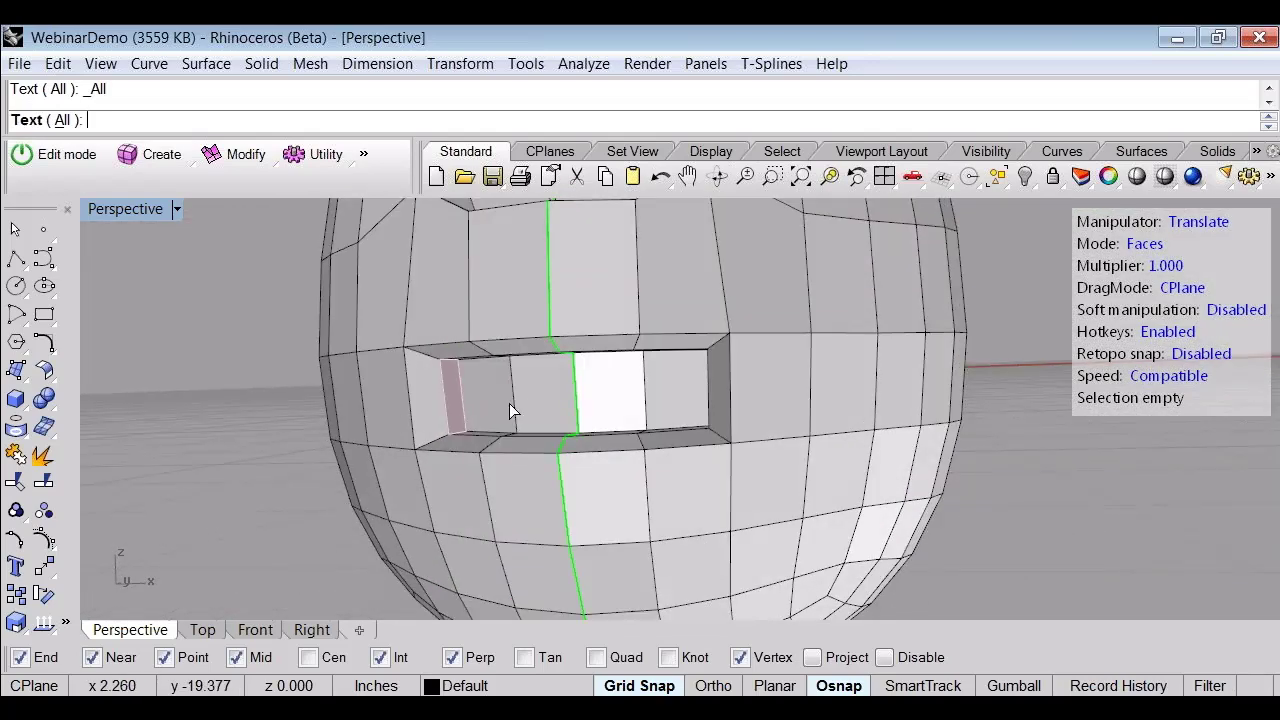
key(Tab)
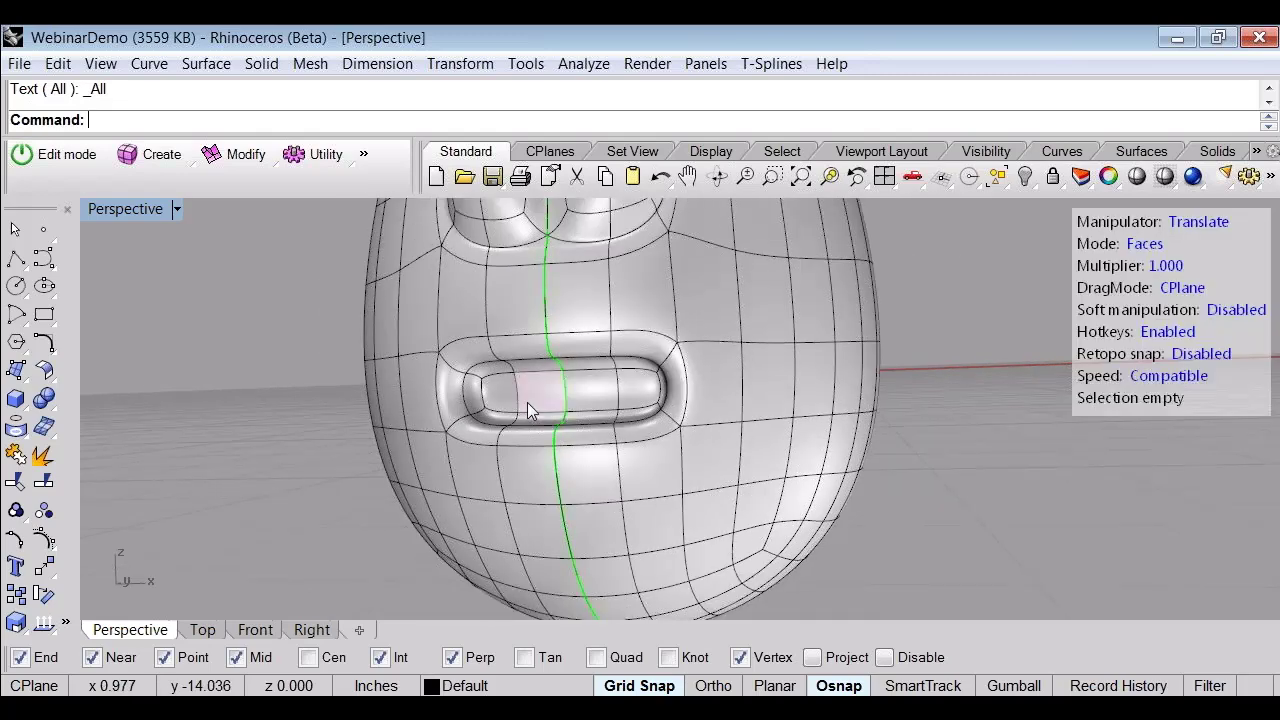
scroll(527, 402, down, 5)
right_drag(581, 437, 661, 484)
scroll(661, 484, up, 10)
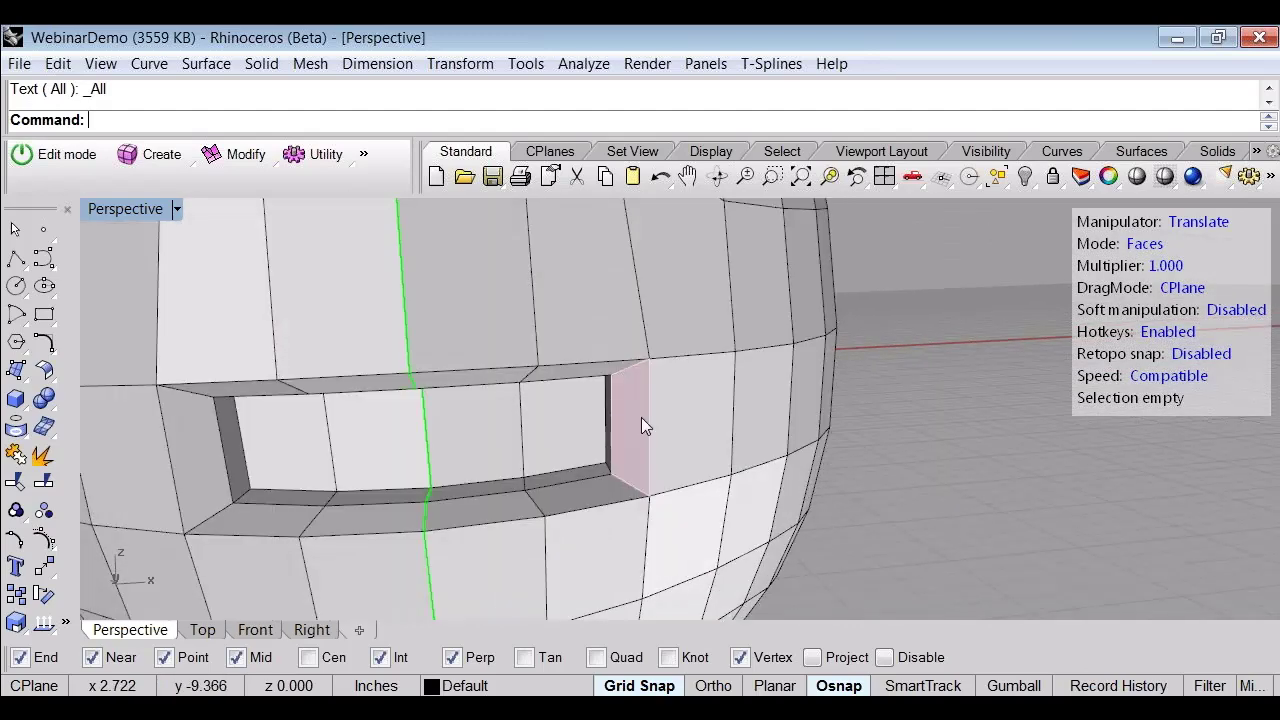
Step: Select the two edges at the mouth's lower outer corner and raise them in Z to form a smile
right_drag(641, 417, 724, 314)
key(s)
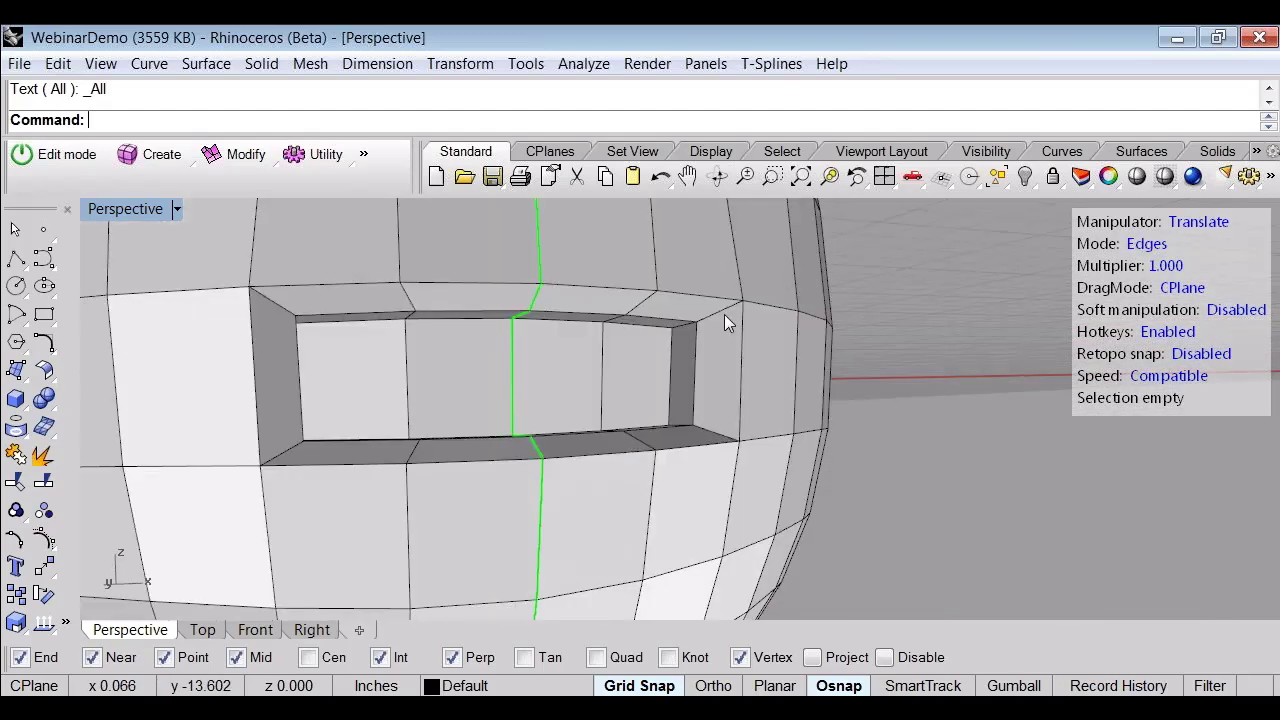
click(714, 433)
scroll(705, 434, up, 6)
scroll(686, 422, down, 3)
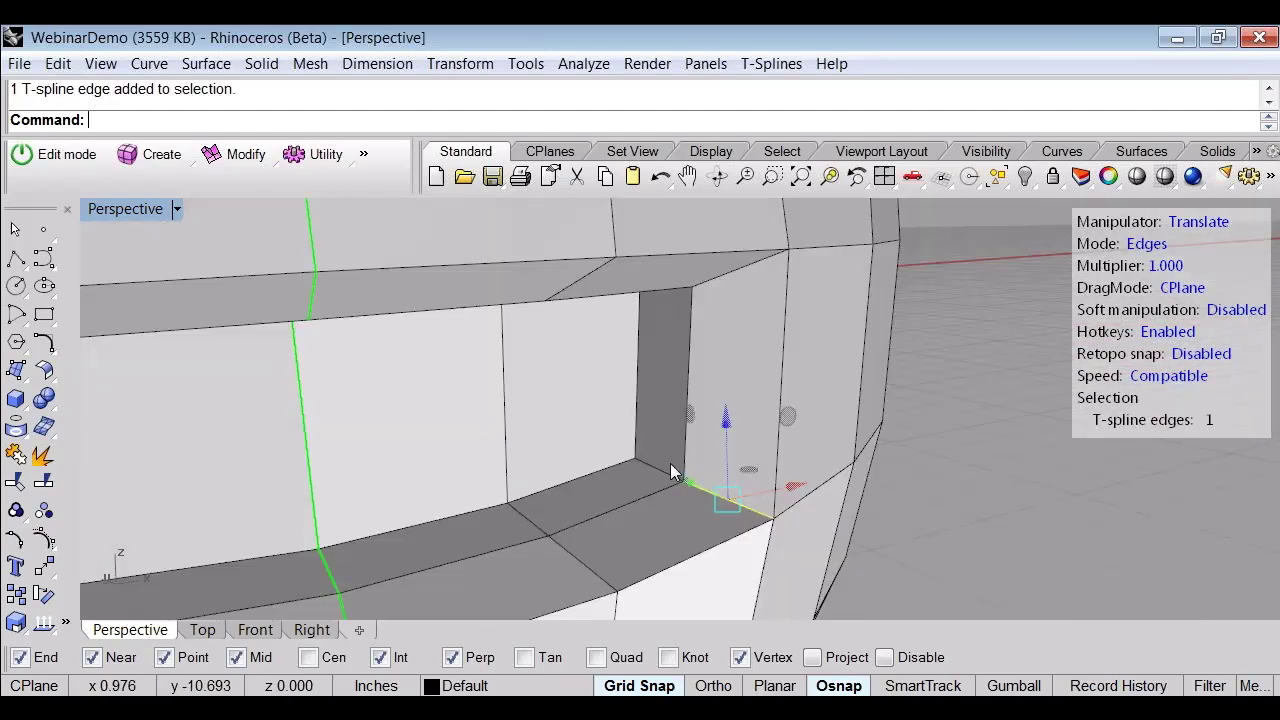
shift+click(666, 466)
right_drag(666, 466, 635, 345)
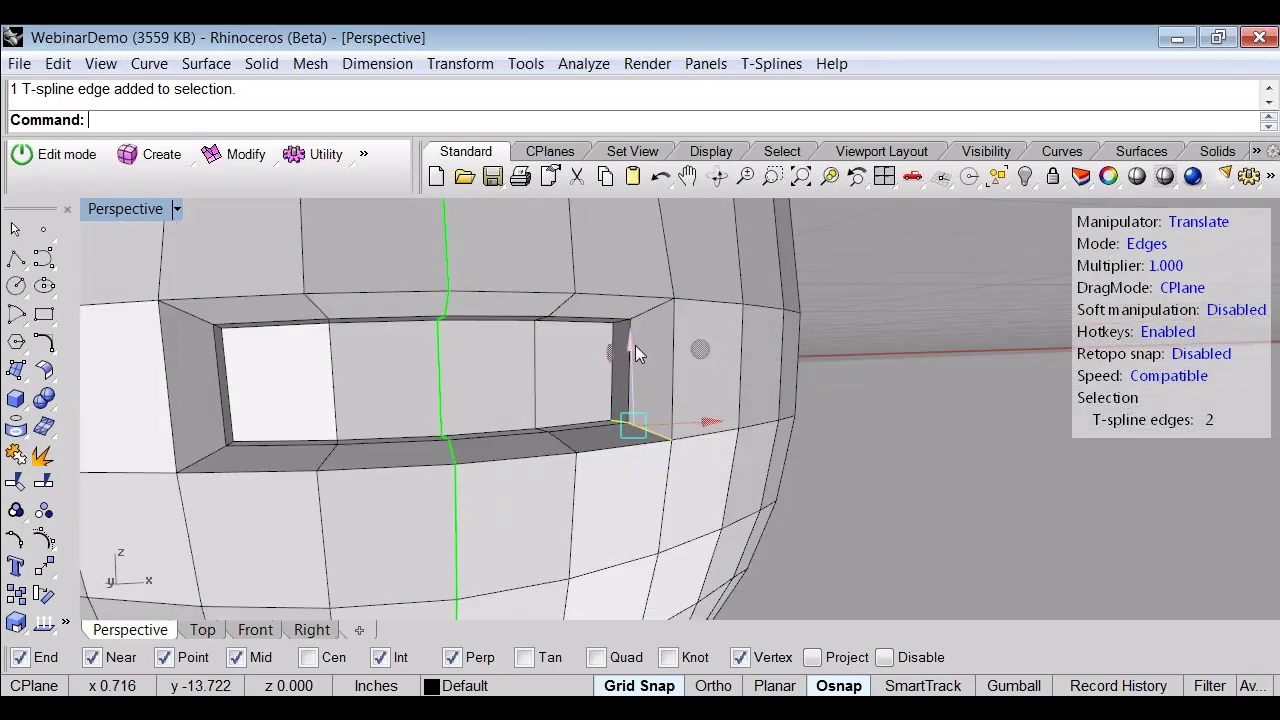
drag(636, 341, 637, 267)
click(972, 442)
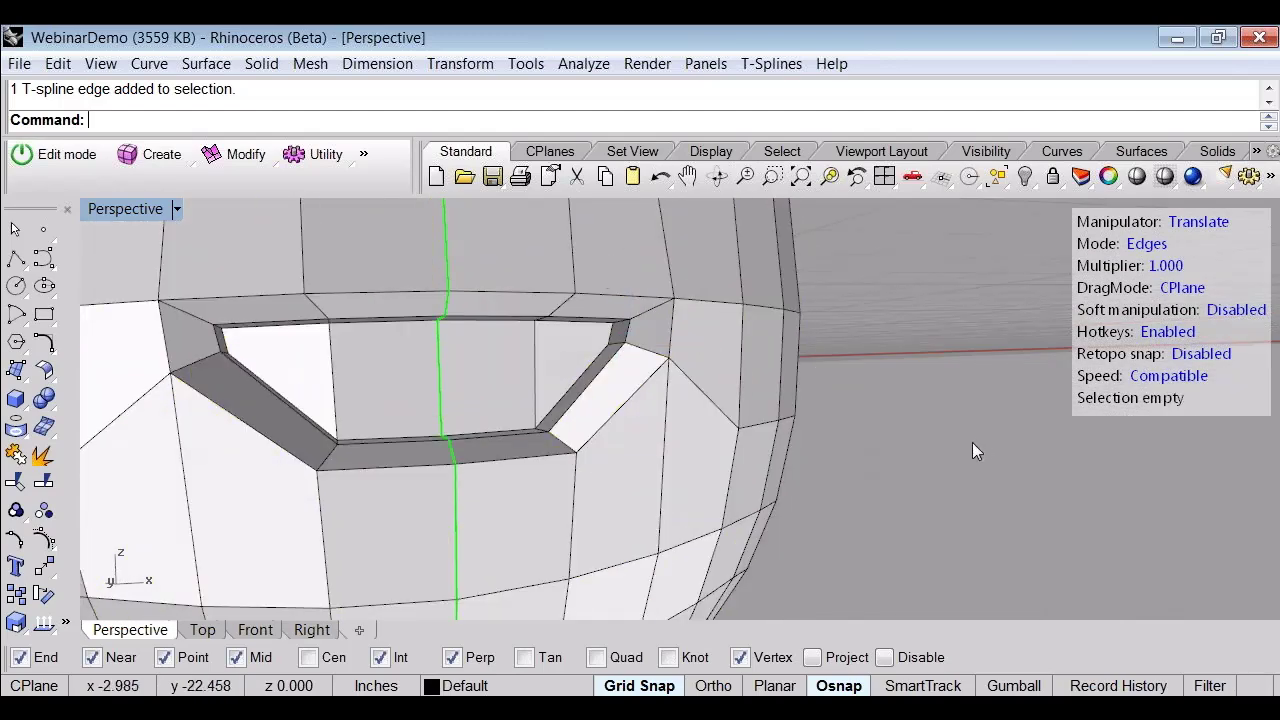
Step: Select the two edges where the mouth's upper rim meets the symmetry line and lower them in Z
scroll(972, 442, down, 3)
right_drag(957, 442, 862, 440)
scroll(454, 384, up, 5)
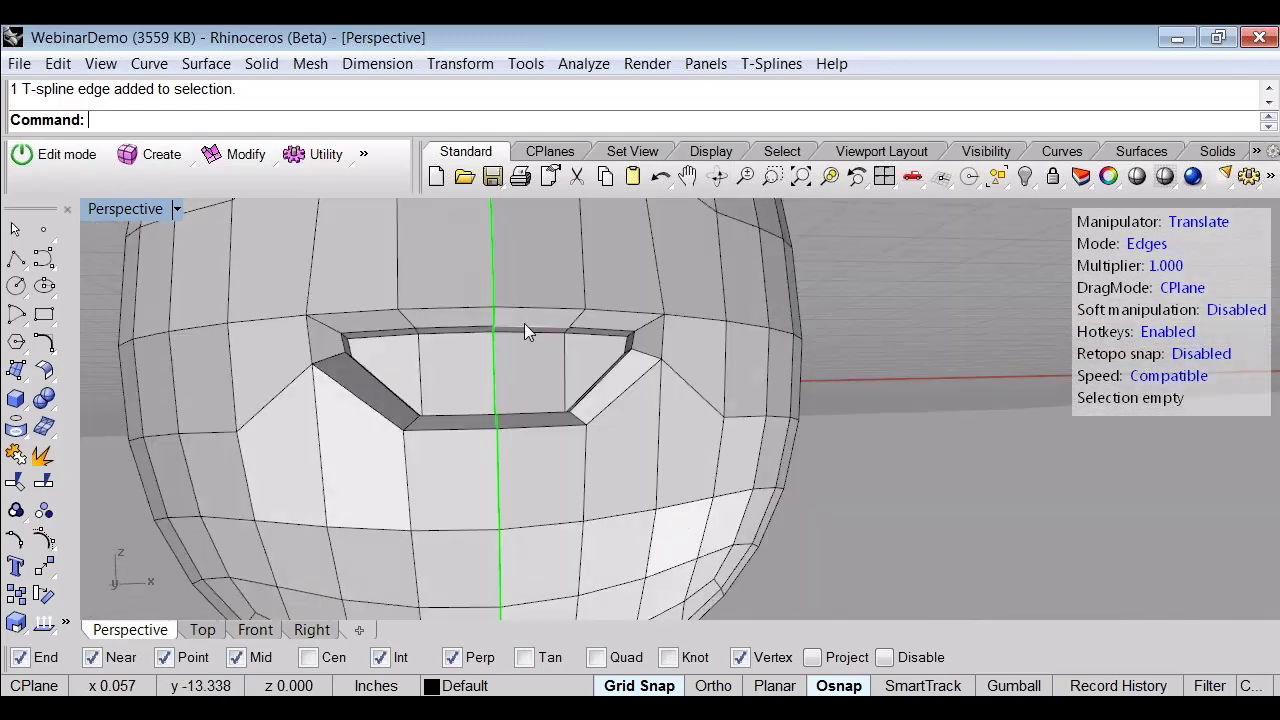
click(472, 323)
scroll(468, 340, up, 2)
scroll(460, 353, up, 3)
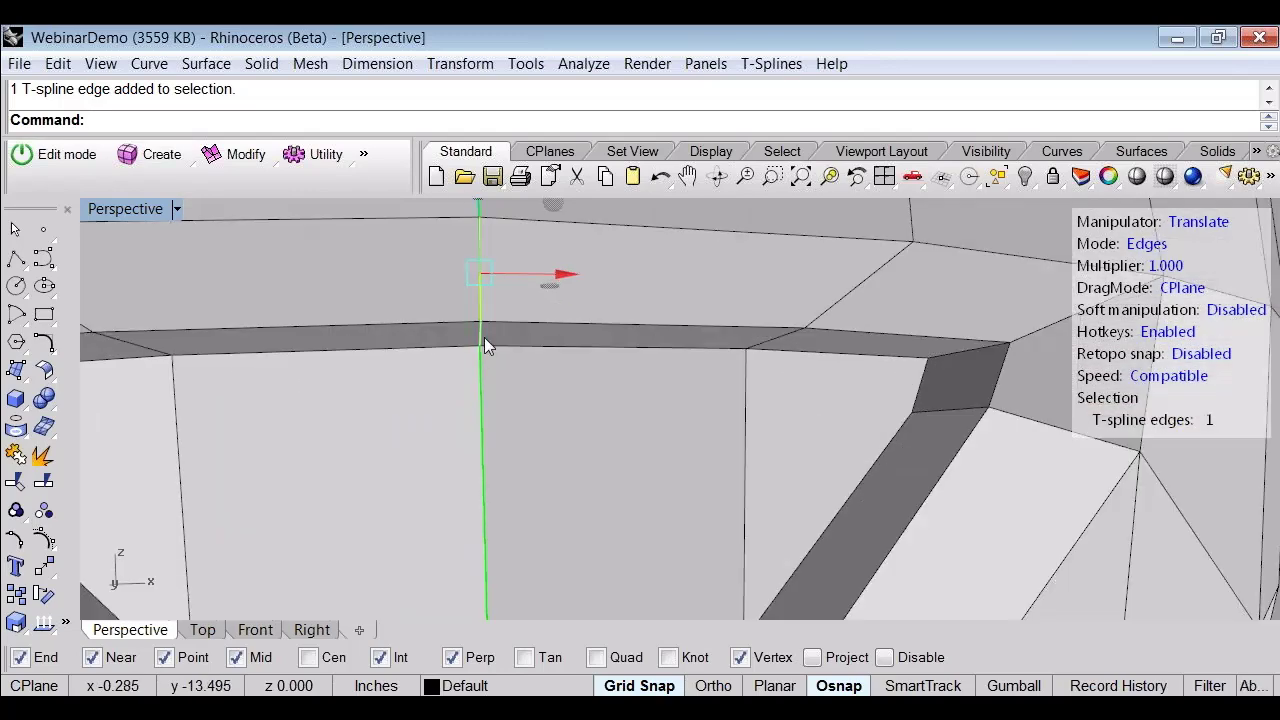
shift+click(485, 337)
scroll(485, 337, down, 6)
drag(480, 255, 480, 255)
key(Tab)
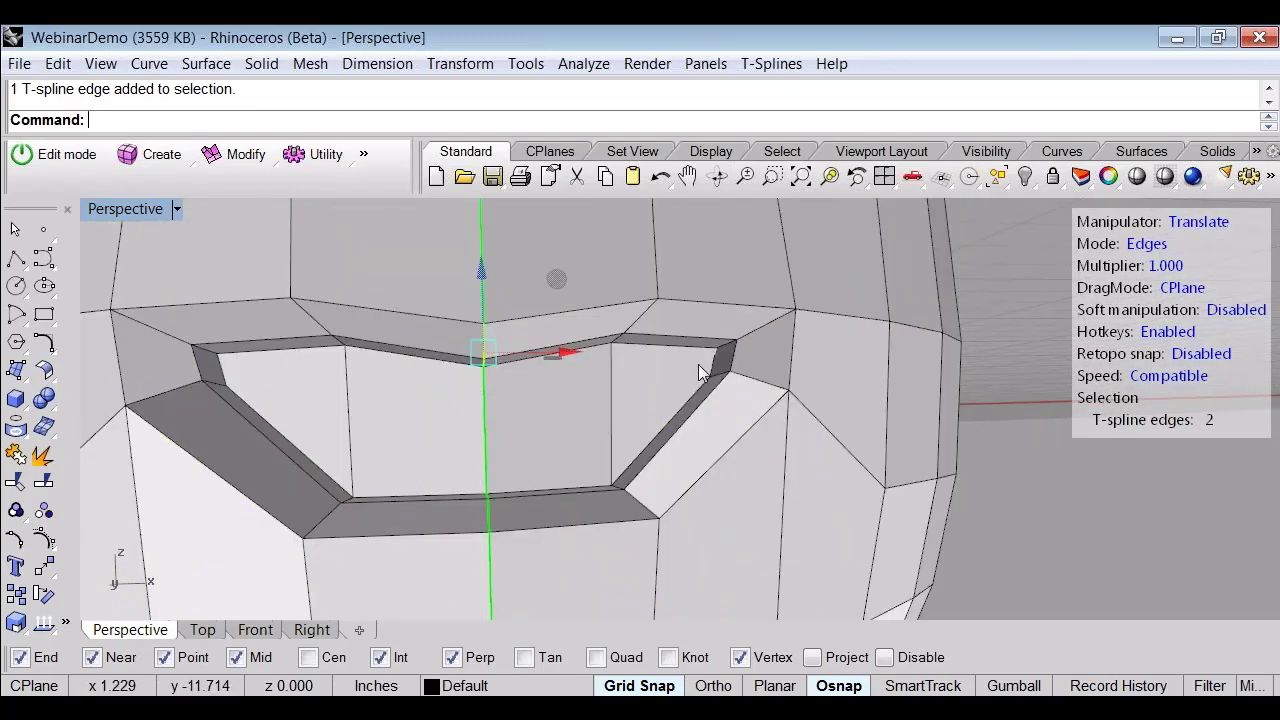
Step: Select the four edges around the mouth's outer corner, raise them in Z, and show the egg in smooth display
shift+right_drag(666, 371, 640, 381)
click(686, 295)
click(738, 334)
scroll(691, 378, up, 4)
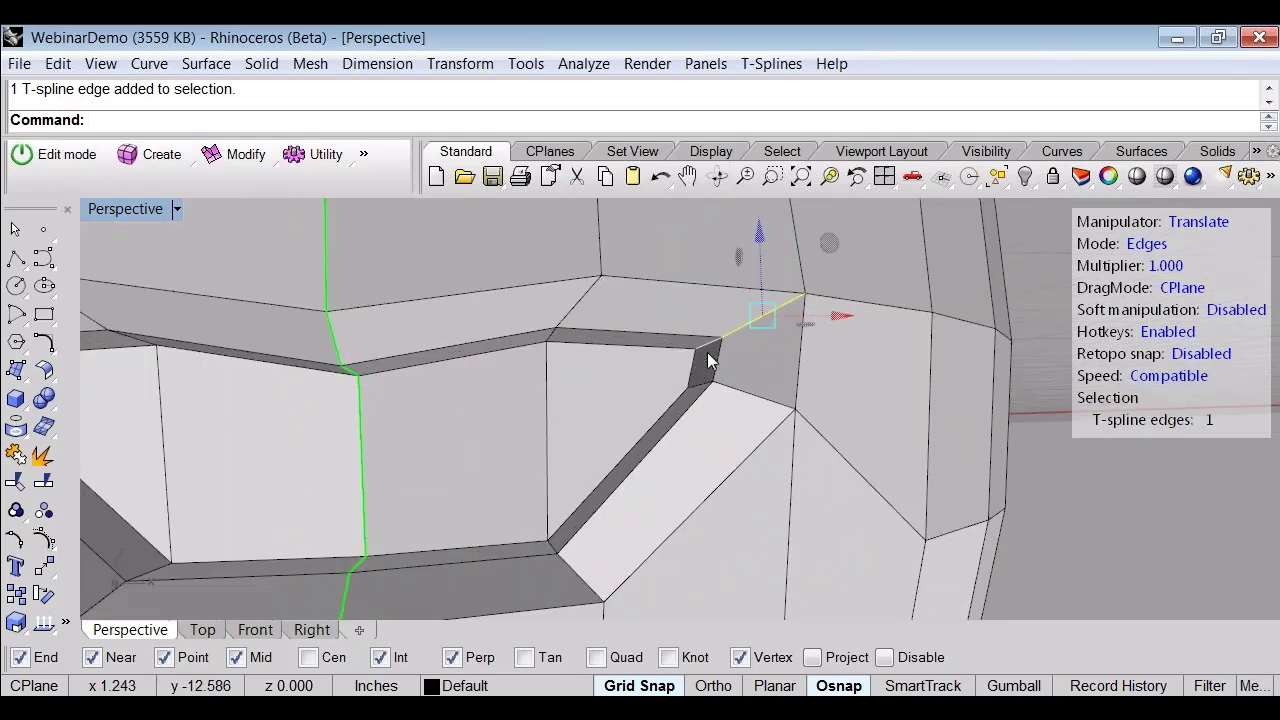
shift+click(708, 364)
shift+click(700, 385)
shift+click(744, 398)
right_drag(744, 395, 700, 397)
drag(686, 304, 687, 265)
key(Tab)
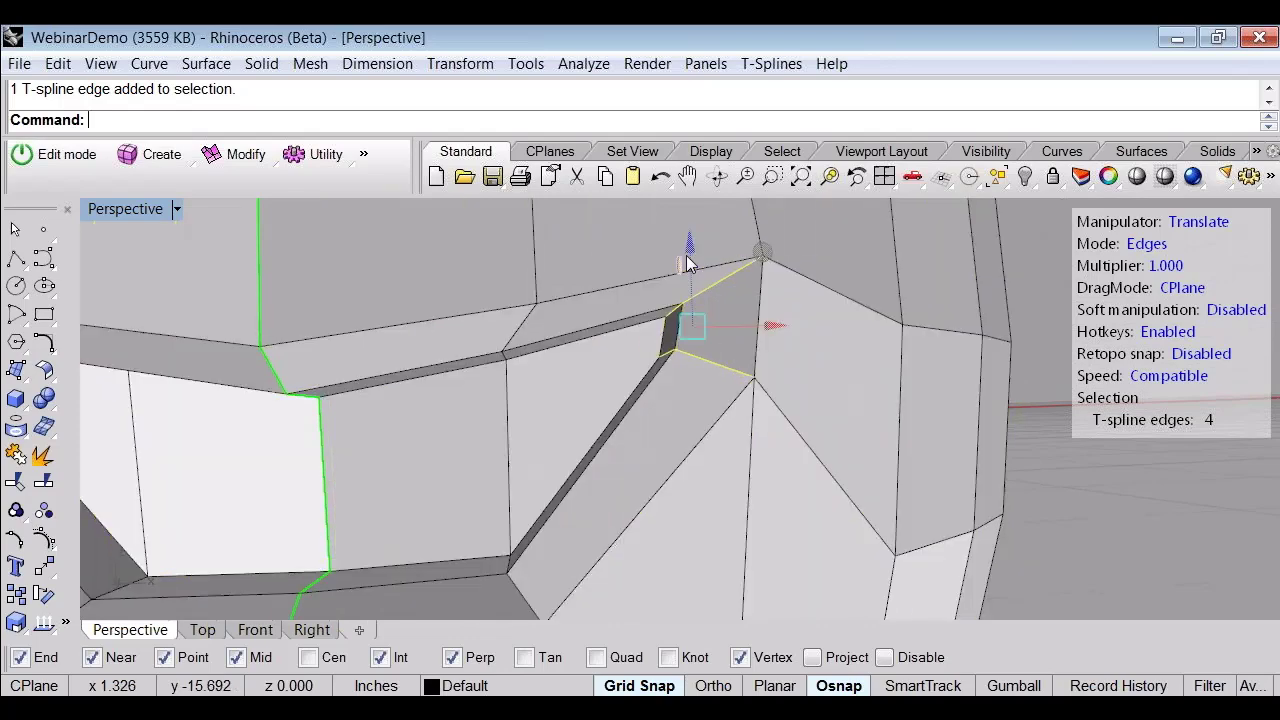
scroll(686, 269, down, 5)
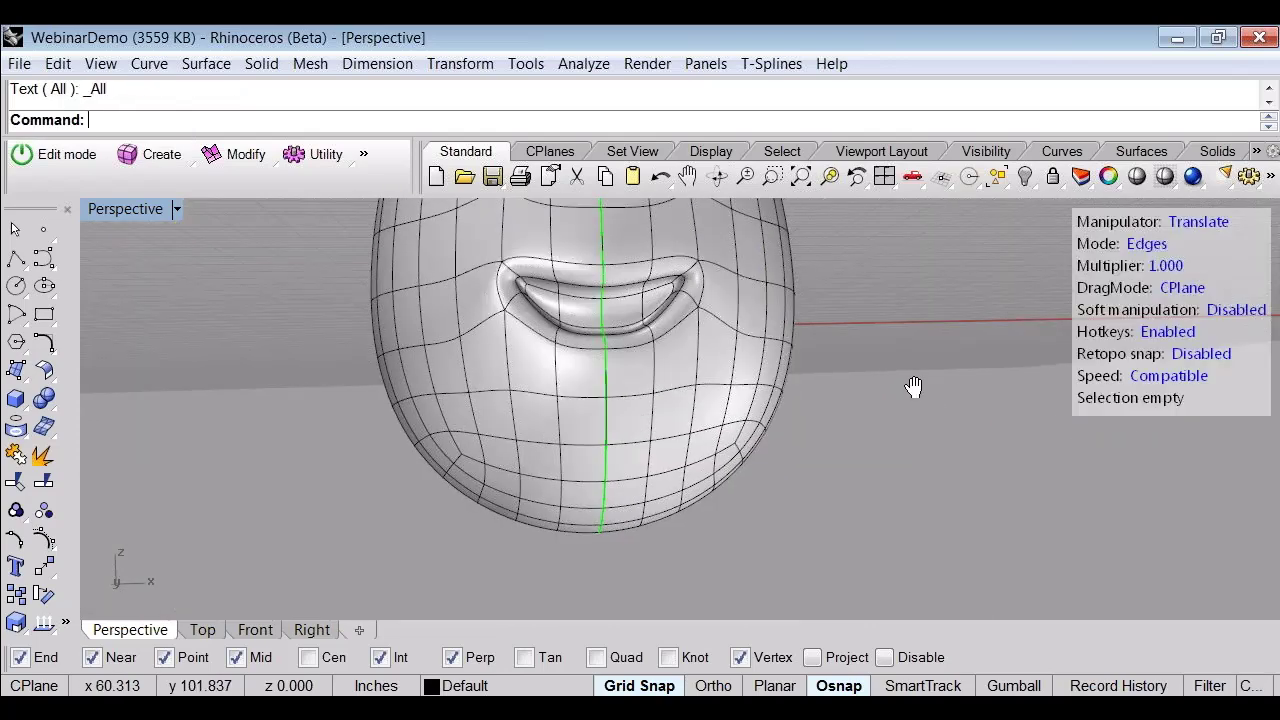
Step: Select the two lower edges at the mouth's outer corner and convert the selection to their vertices
shift+right_drag(914, 387, 849, 463)
scroll(649, 376, up, 4)
scroll(649, 376, up, 3)
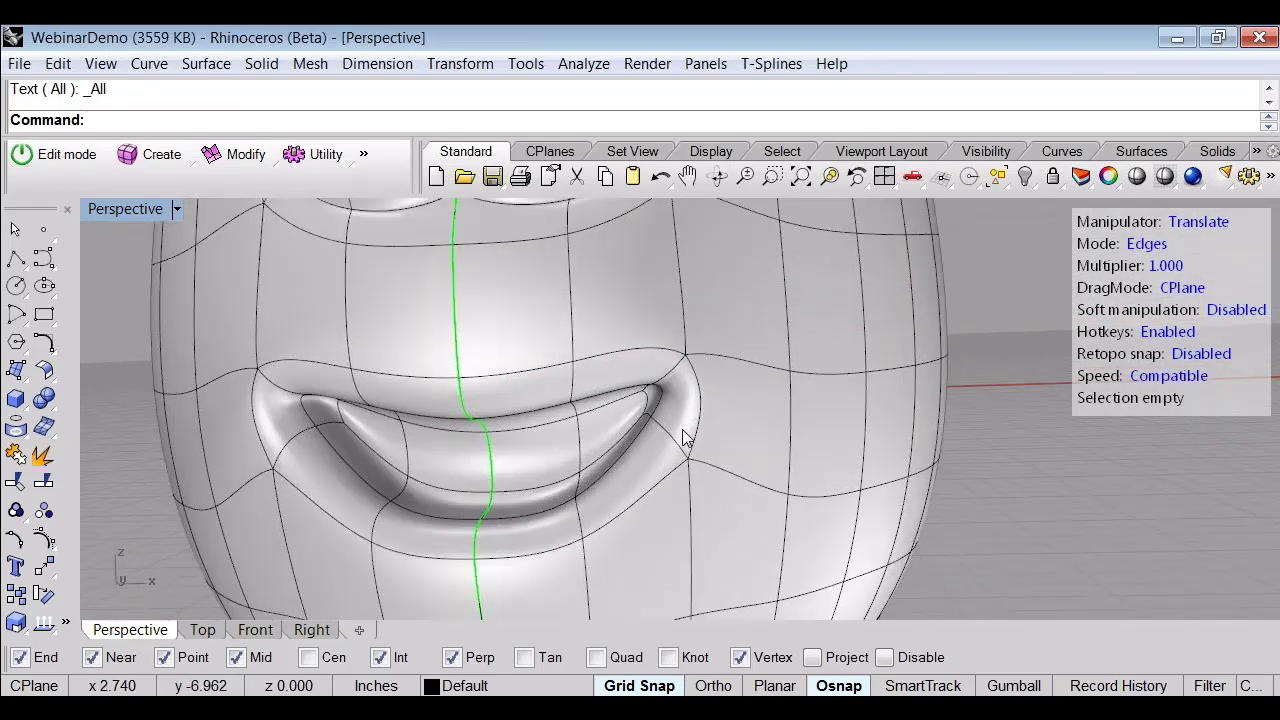
right_drag(606, 419, 791, 485)
shift+right_drag(911, 545, 657, 410)
scroll(700, 386, up, 7)
click(611, 411)
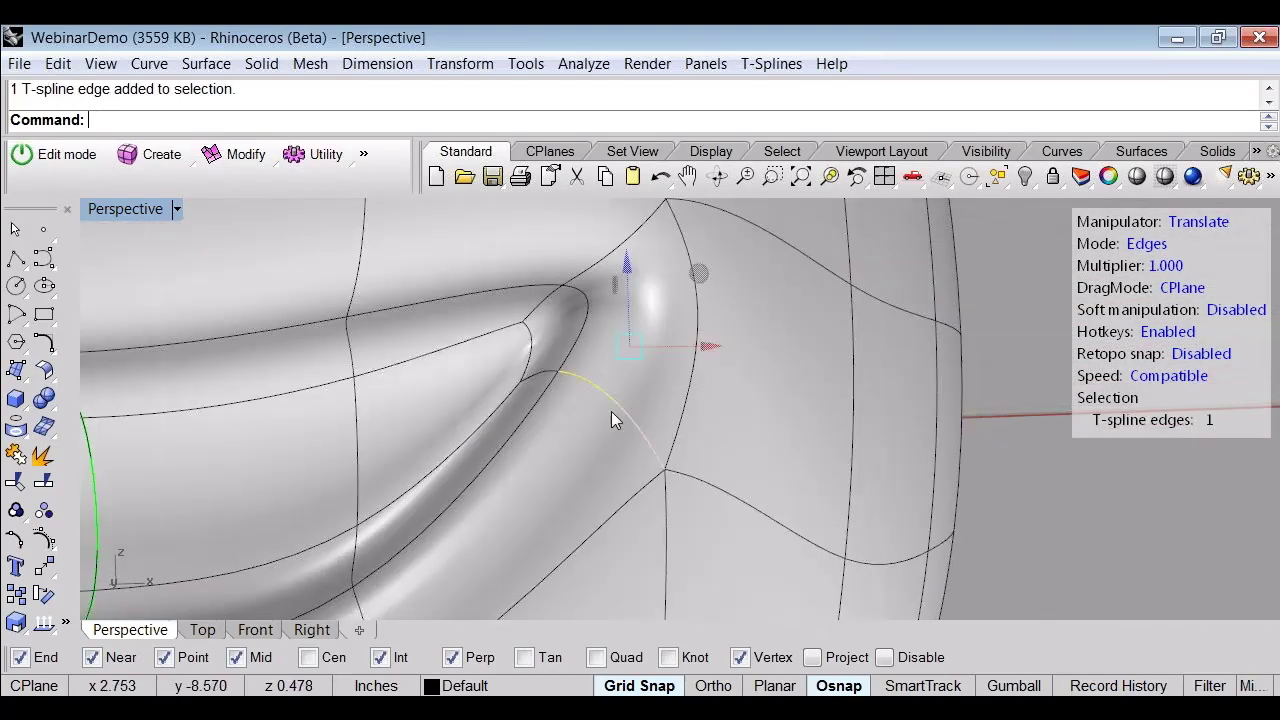
shift+click(545, 378)
scroll(543, 376, down, 2)
scroll(553, 376, down, 3)
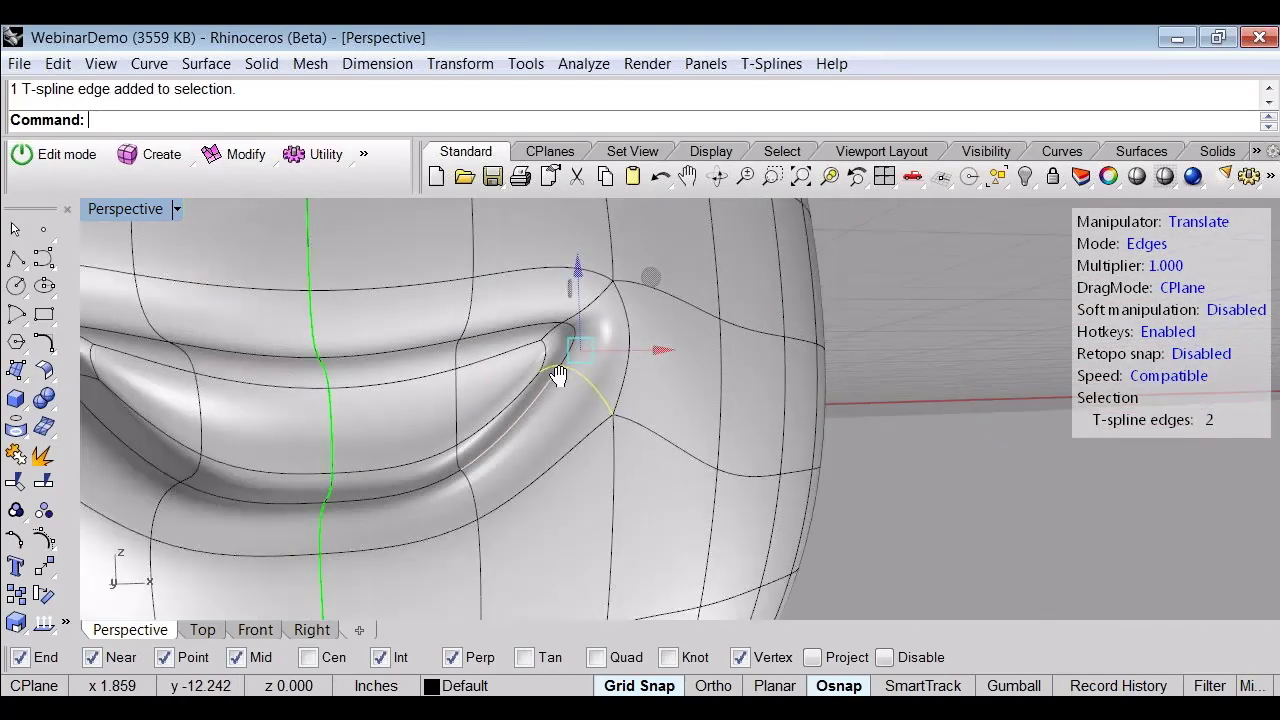
right_drag(556, 373, 596, 393)
key(a)
Step: Lower the three selected mouth corner vertices in Z to round and widen the corner
scroll(596, 393, up, 4)
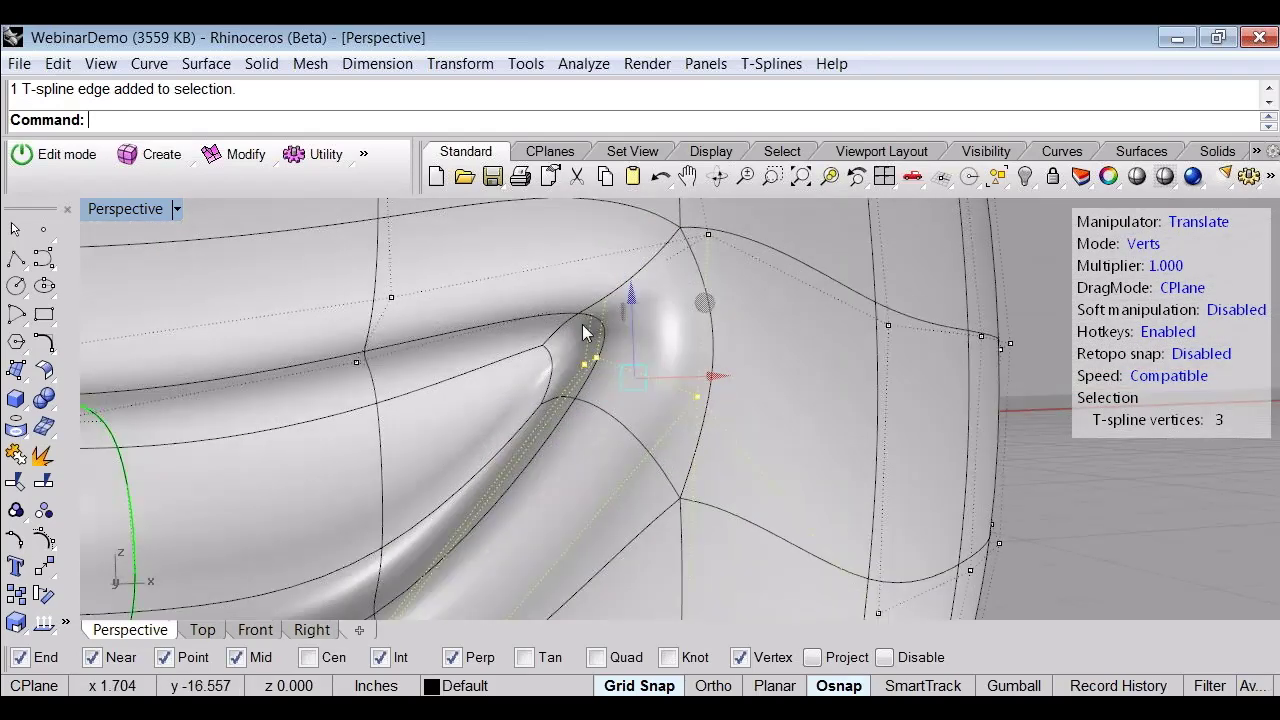
drag(626, 293, 663, 430)
scroll(665, 430, down, 6)
right_drag(604, 444, 622, 430)
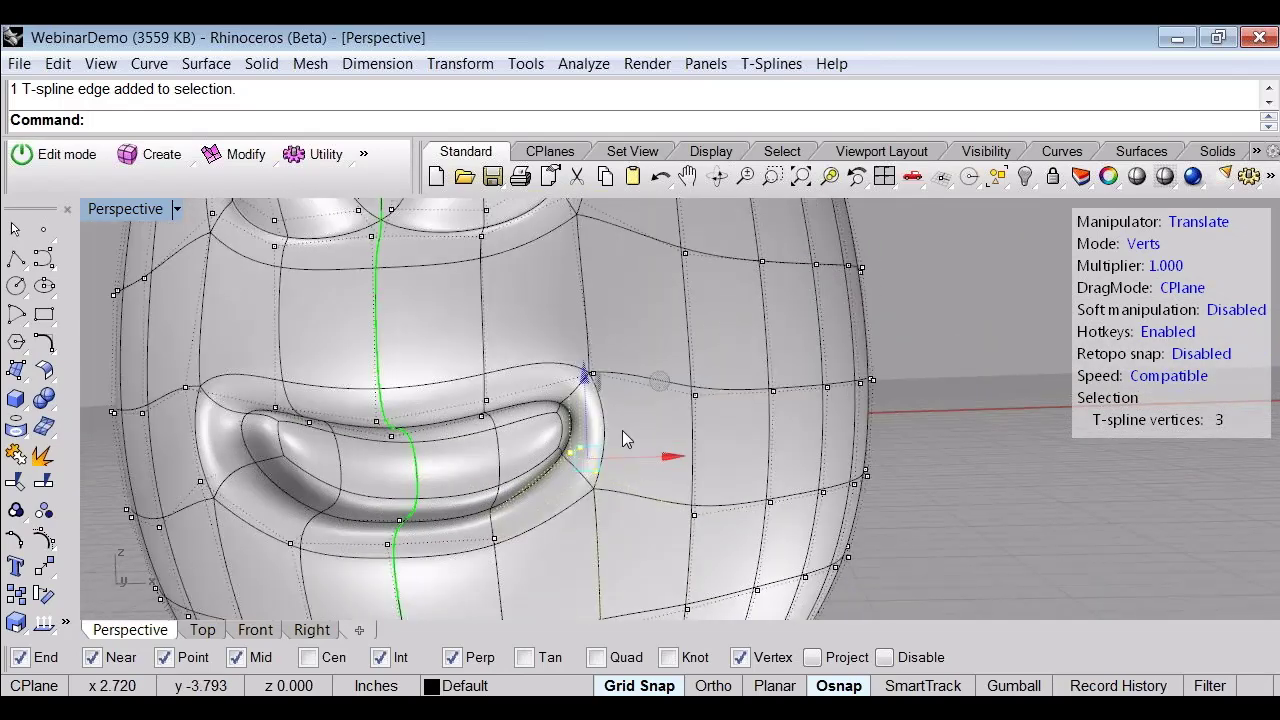
Step: Raise the three mouth corner vertices in Z to pinch the corner into a sharp point, and clear the selection
scroll(622, 430, up, 3)
drag(584, 364, 585, 318)
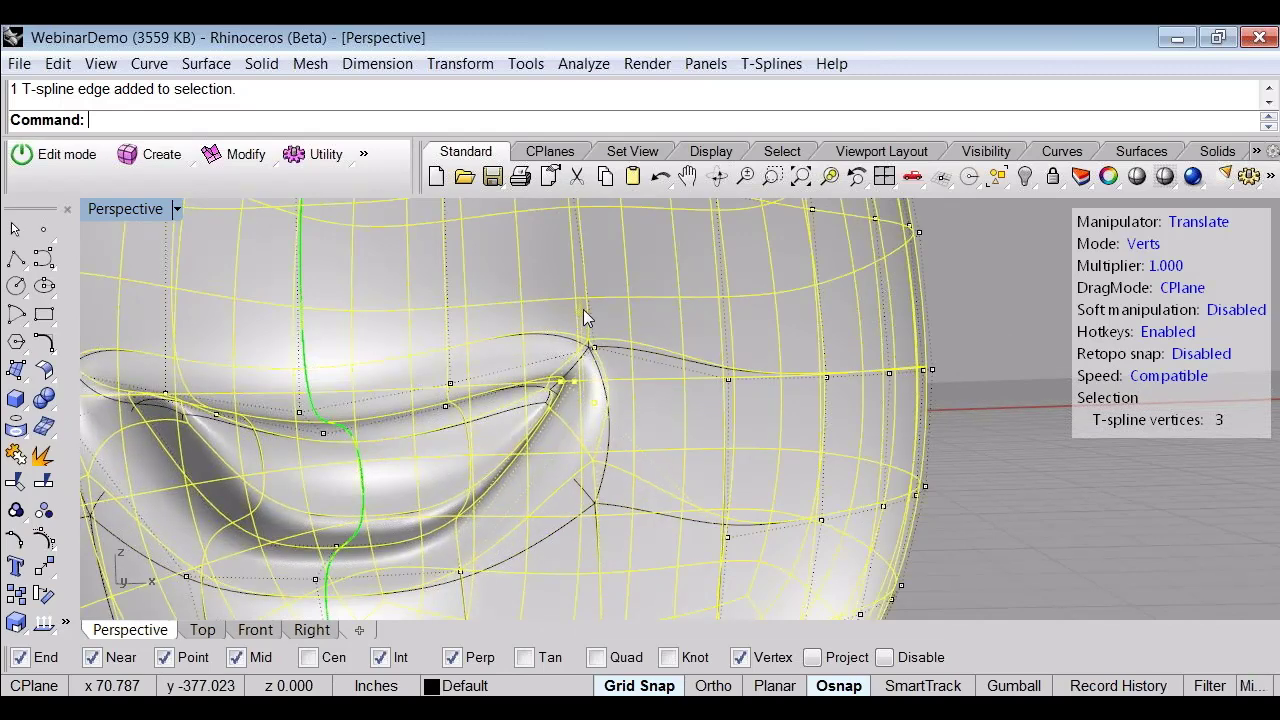
click(1074, 517)
right_drag(1074, 517, 950, 440)
scroll(662, 348, up, 8)
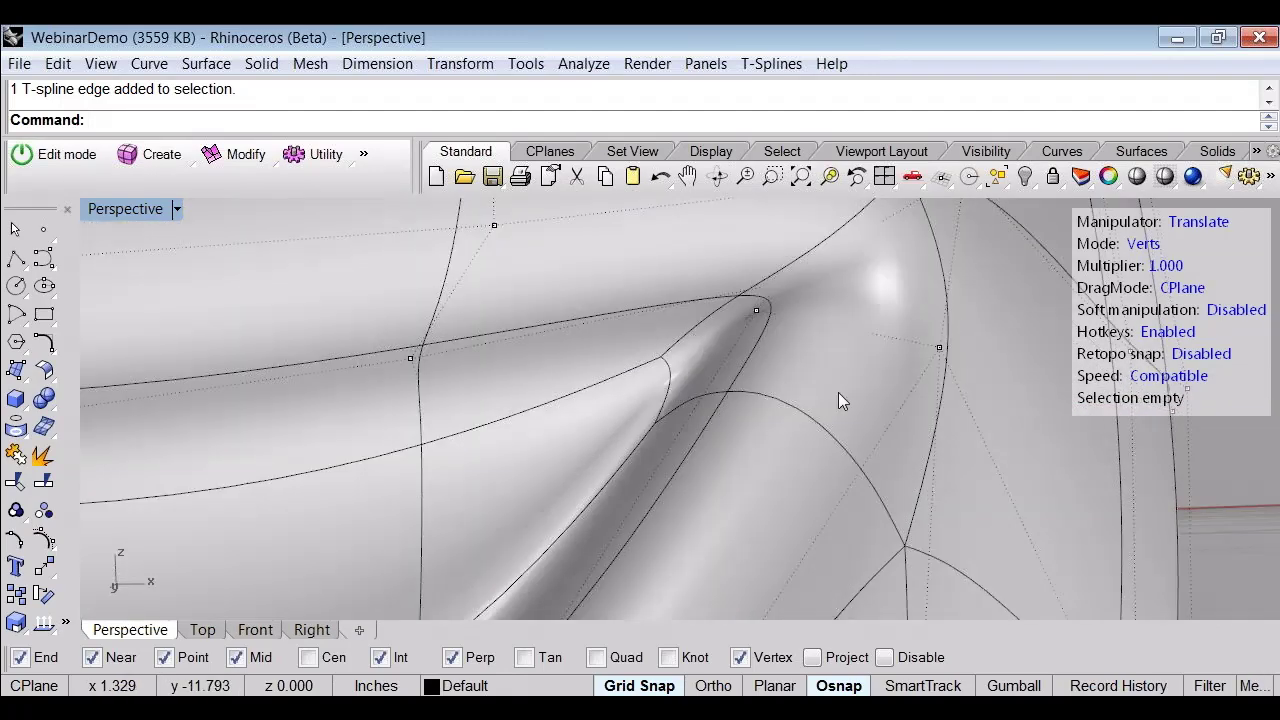
scroll(838, 392, down, 10)
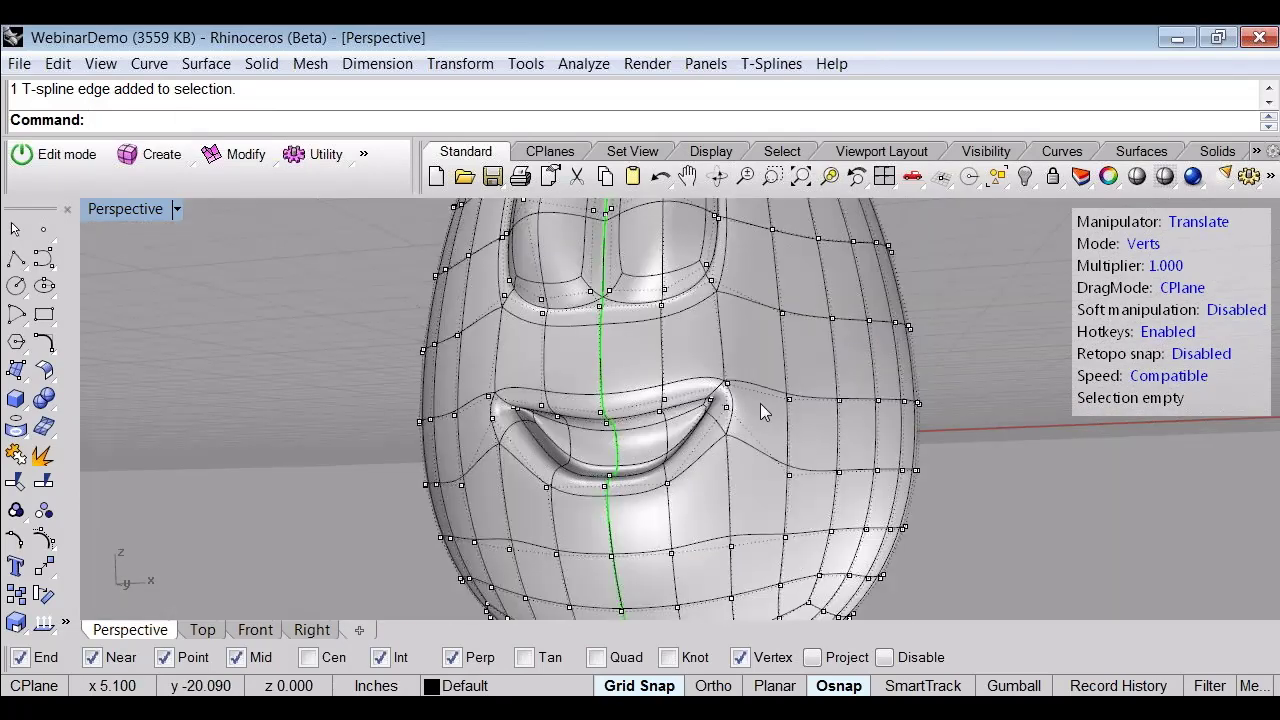
Step: Inspect the smiling mouth and its outer corner on the egg from several angles, trying the face, vertex and object selection modes
right_drag(760, 403, 545, 436)
scroll(607, 412, down, 8)
right_drag(621, 505, 672, 429)
scroll(676, 450, up, 6)
key(d)
right_drag(663, 524, 845, 474)
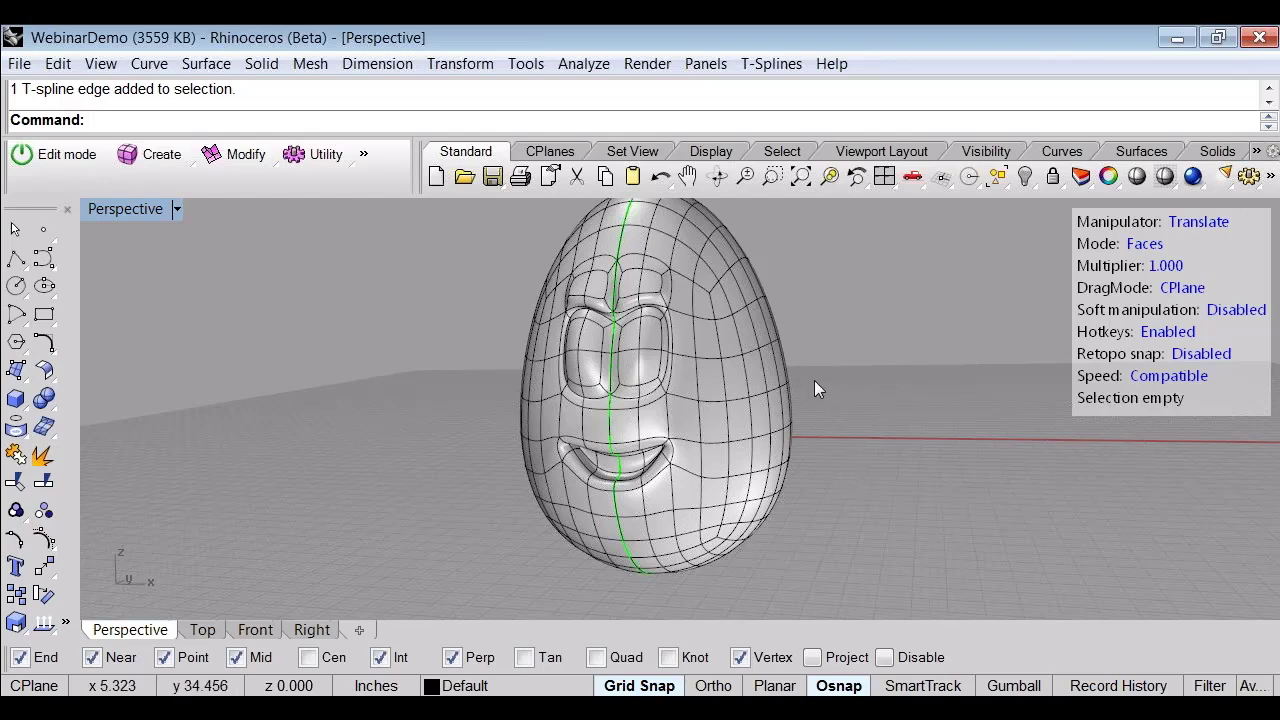
scroll(832, 410, up, 8)
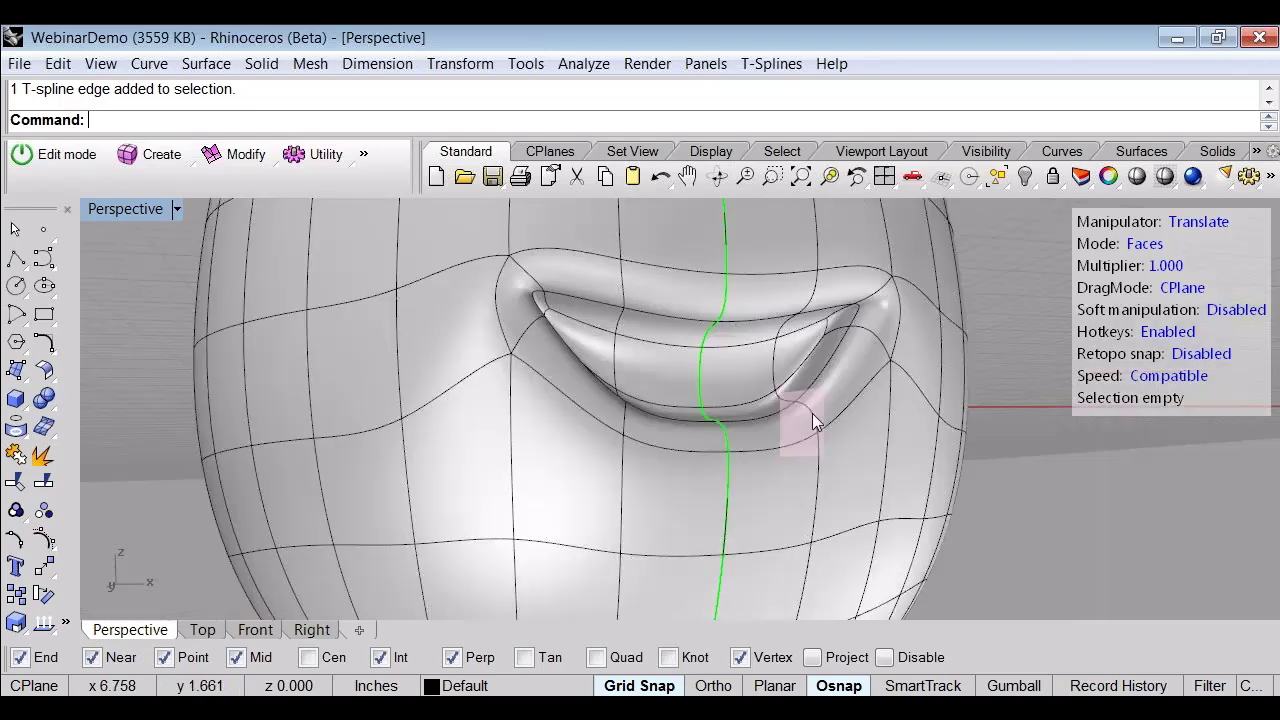
right_drag(813, 414, 744, 433)
scroll(720, 472, up, 3)
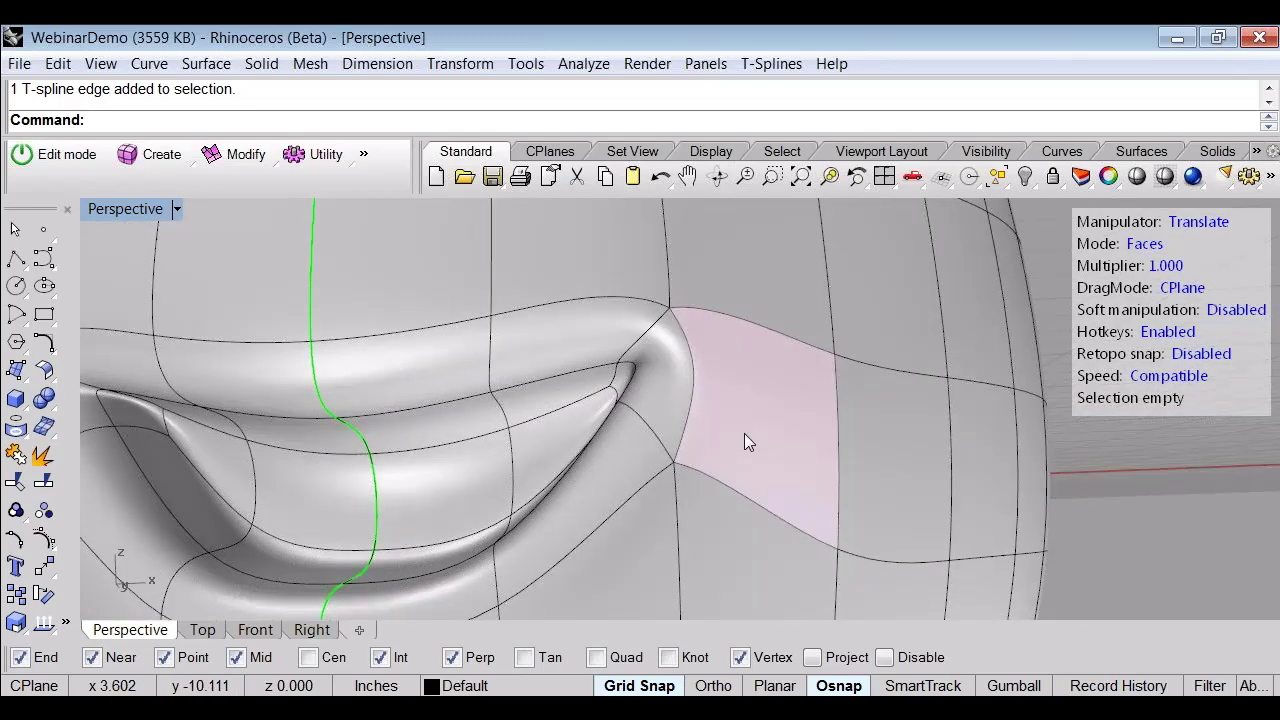
scroll(744, 433, down, 3)
key(a)
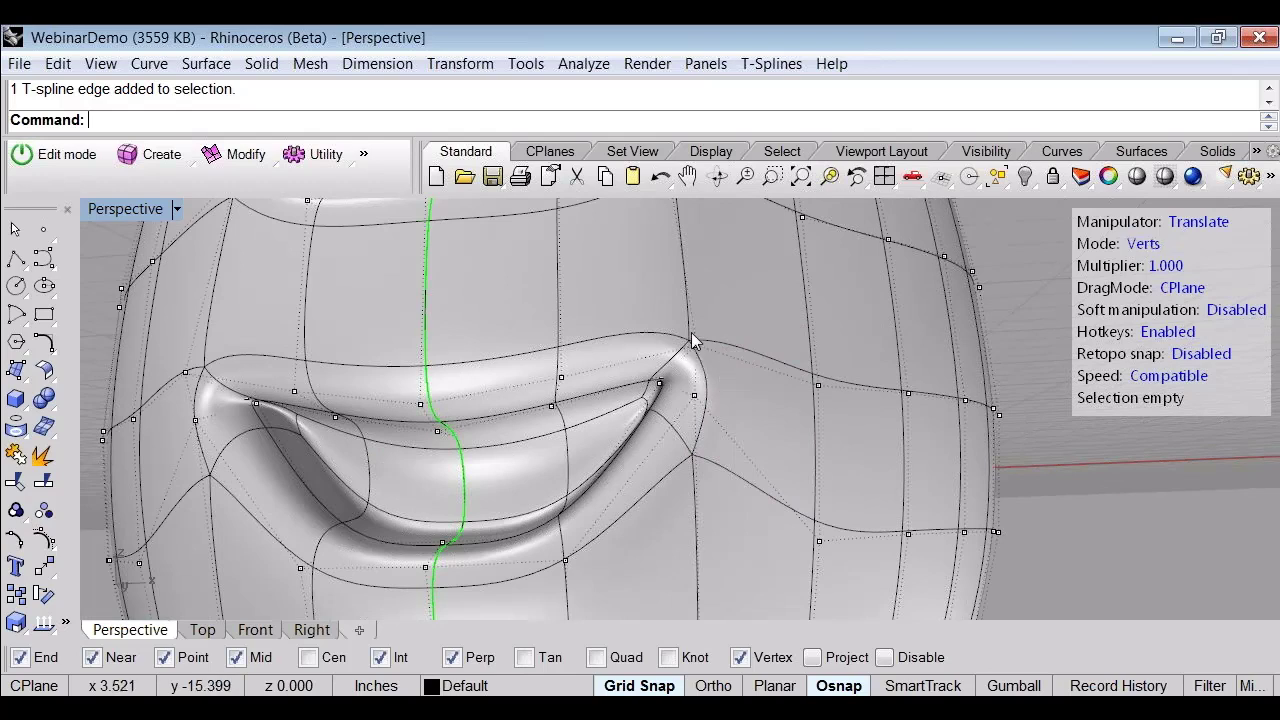
key(s)
key(4)
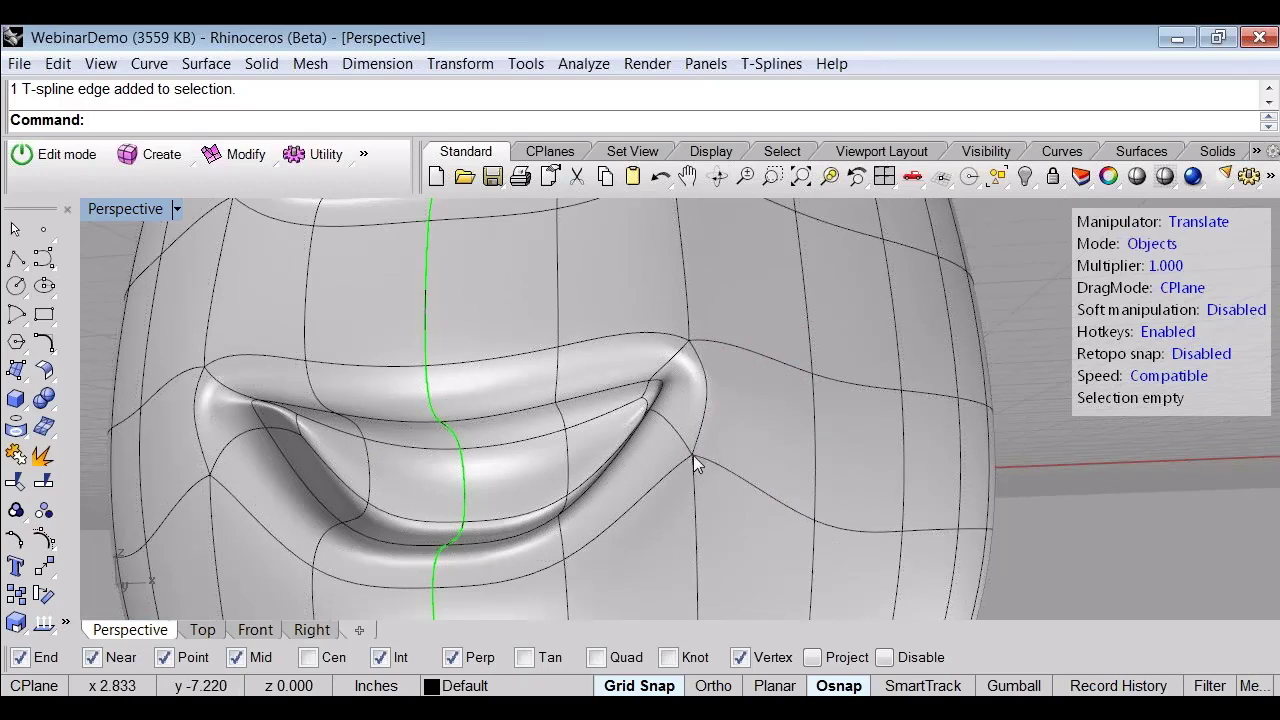
Step: Inspect the egg's eyes, mouth and overall face from the front
scroll(227, 431, down, 3)
scroll(226, 430, down, 4)
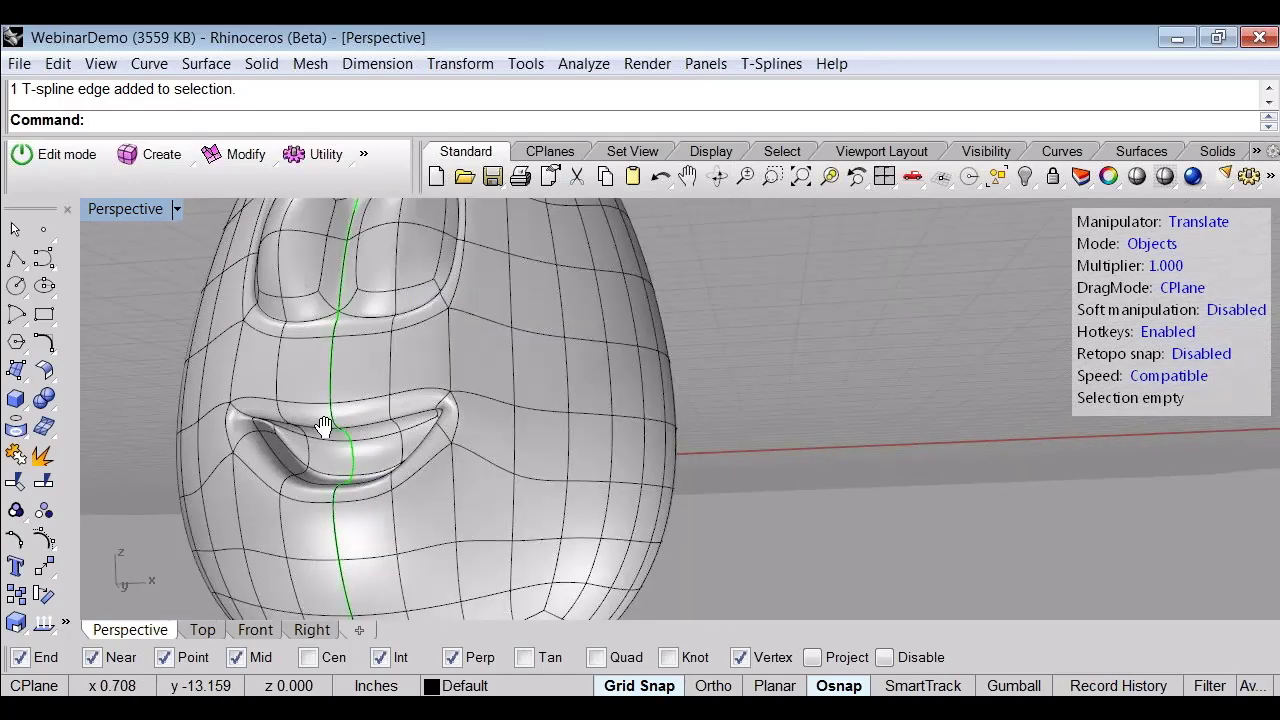
right_drag(326, 428, 428, 426)
scroll(402, 384, up, 4)
scroll(443, 404, down, 4)
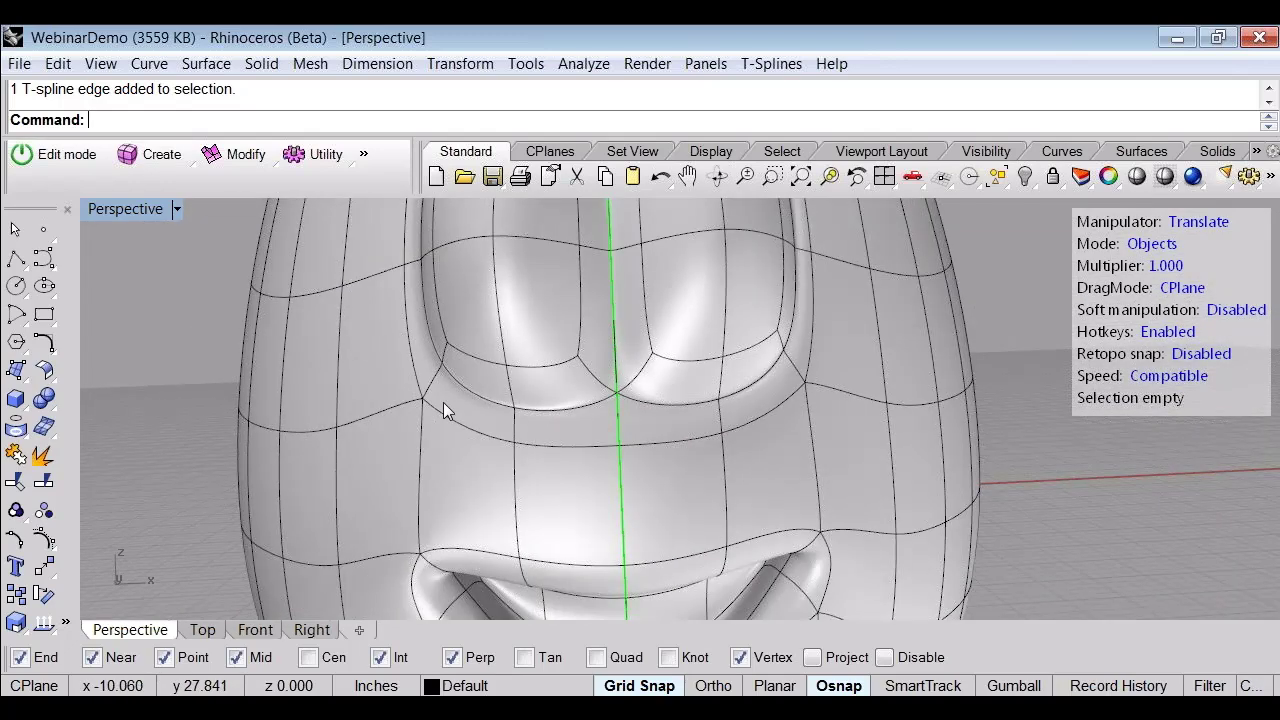
scroll(448, 412, up, 4)
right_drag(450, 415, 821, 477)
scroll(765, 447, down, 5)
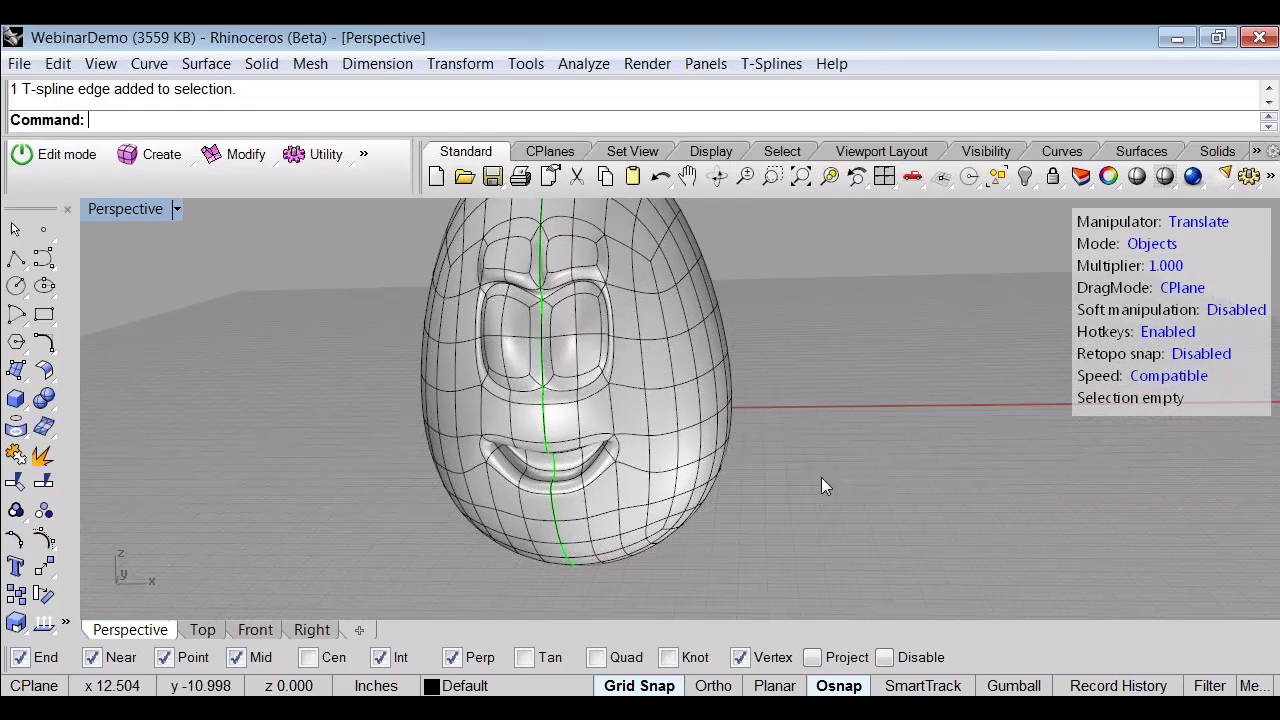
Step: Select a three-by-three block of faces on the egg's underside across the green symmetry line
right_drag(799, 538, 666, 435)
click(677, 411)
scroll(660, 437, up, 2)
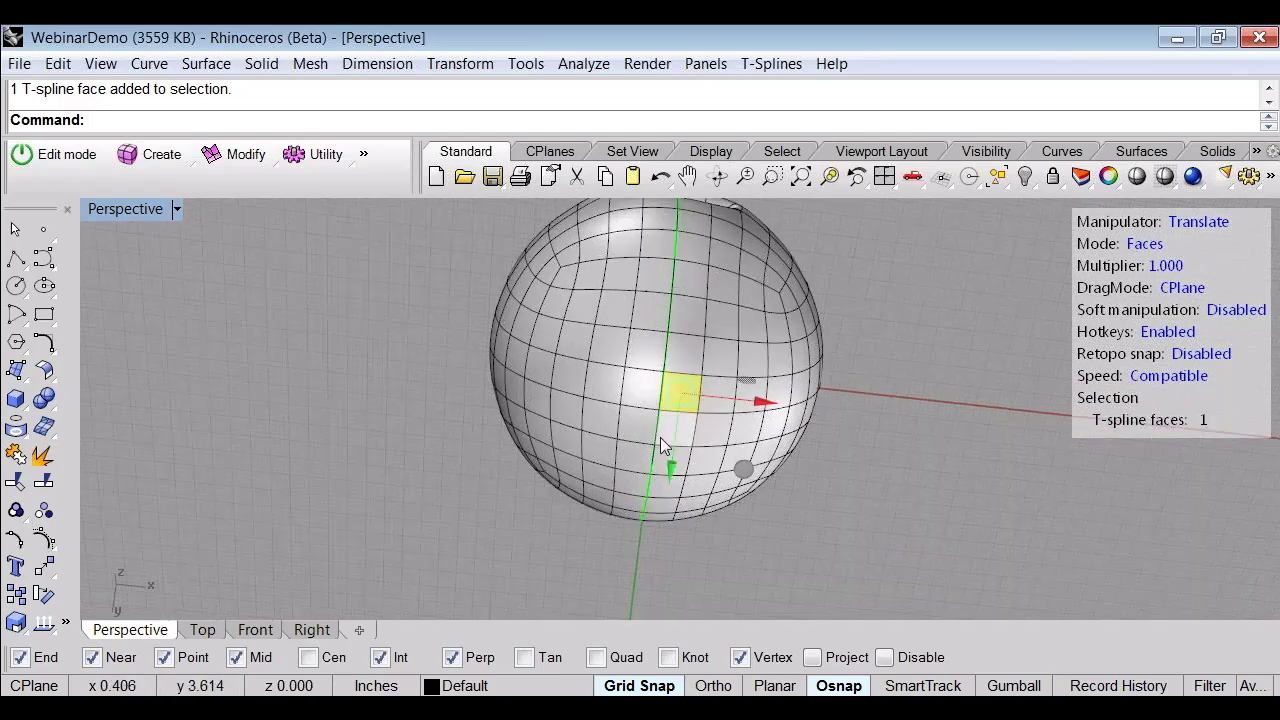
scroll(660, 437, up, 2)
shift+click(660, 435)
shift+click(654, 420)
shift+click(650, 378)
shift+click(651, 334)
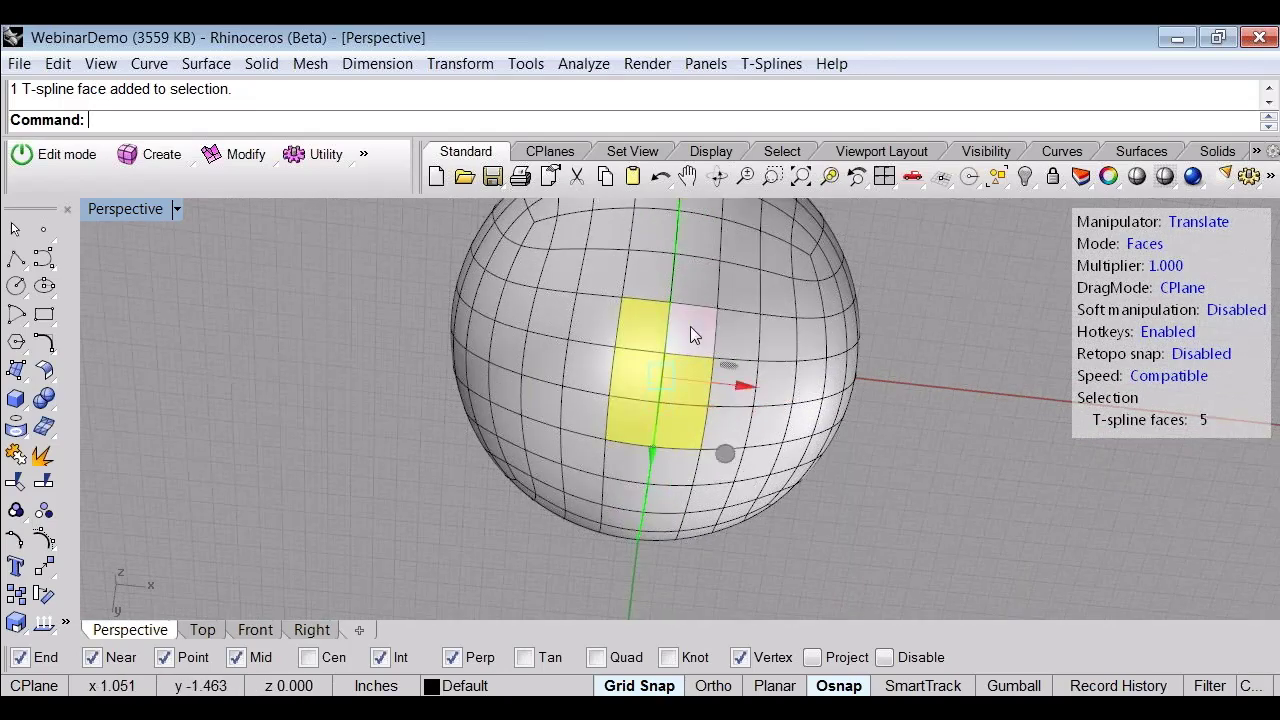
shift+click(713, 332)
shift+click(729, 340)
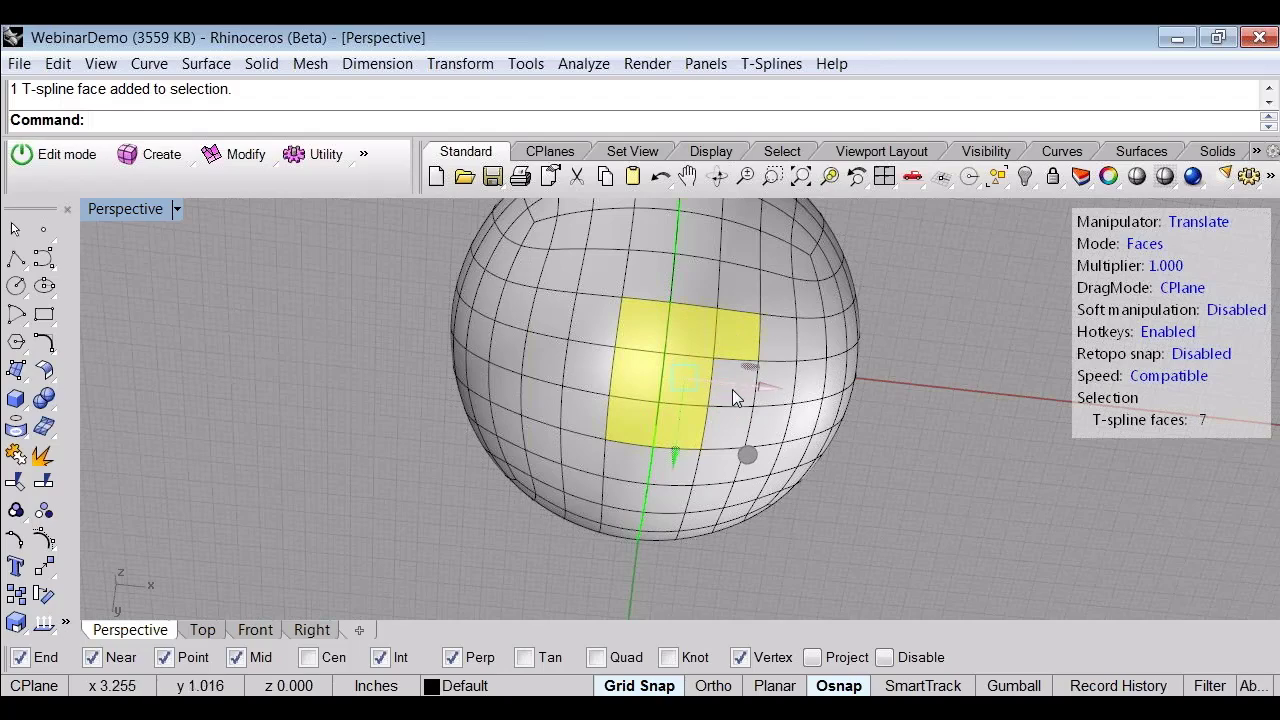
shift+click(729, 411)
scroll(731, 389, up, 2)
scroll(731, 389, down, 1)
shift+click(750, 374)
scroll(764, 372, down, 2)
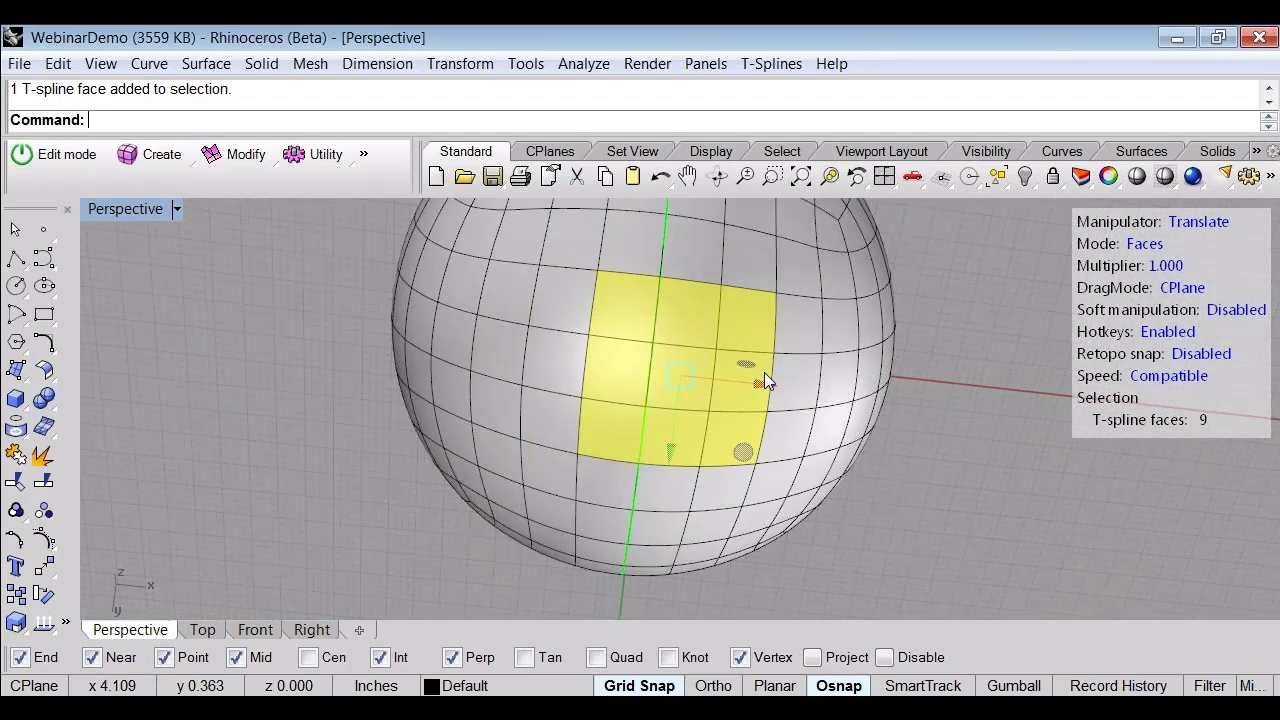
Step: Extend the underside selection by one row and one column to a four-by-four block of faces
shift+click(705, 412)
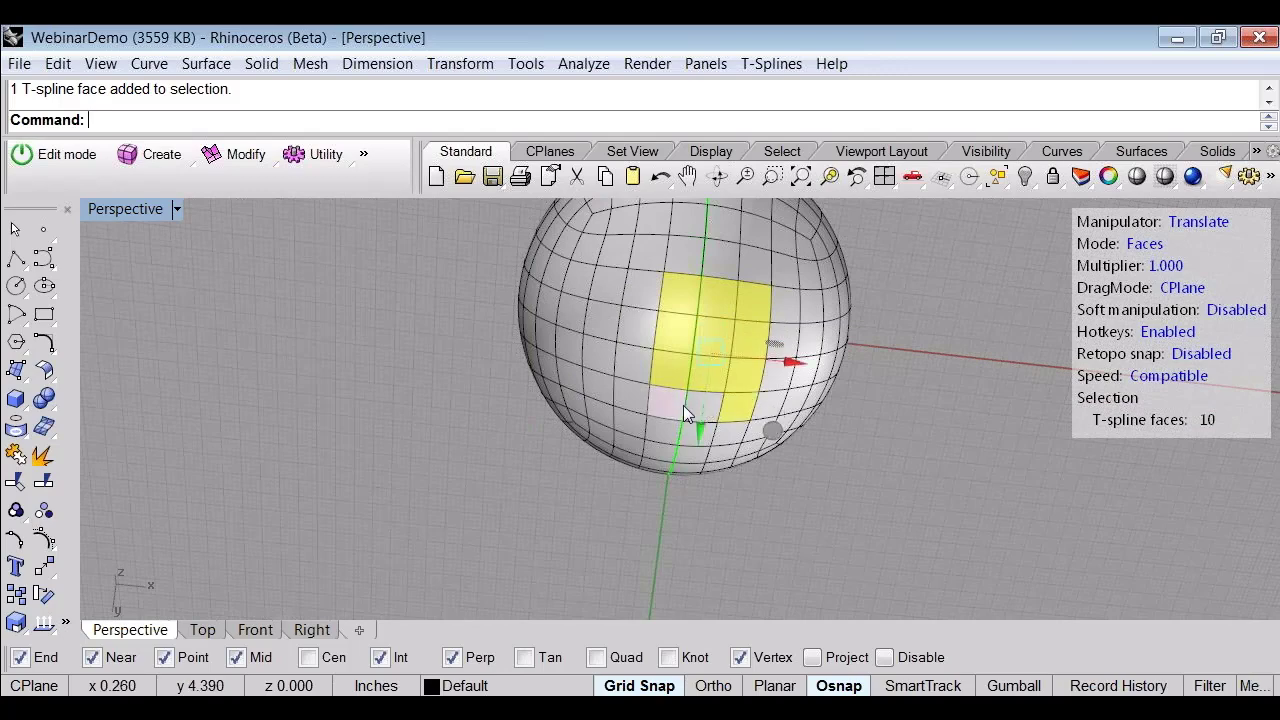
shift+click(683, 405)
scroll(683, 406, up, 1)
scroll(683, 406, up, 3)
shift+click(690, 408)
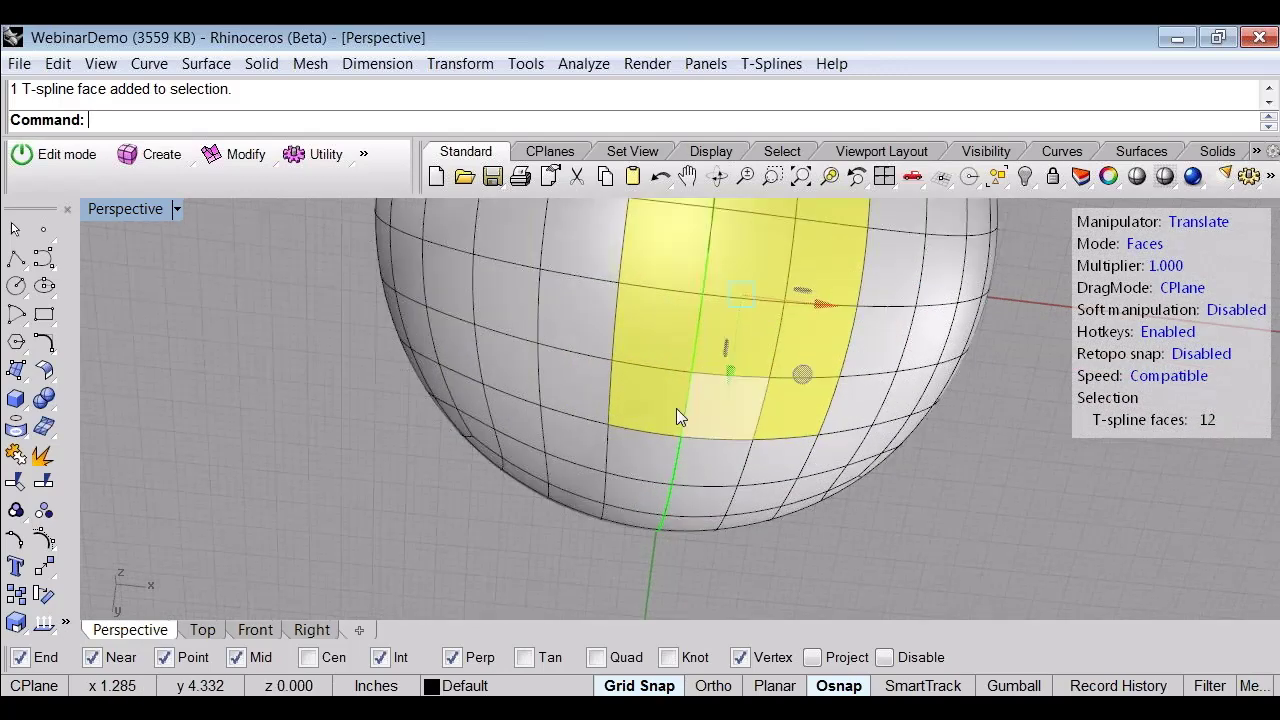
shift+click(600, 390)
shift+click(588, 325)
shift+click(594, 255)
scroll(610, 294, down, 1)
scroll(613, 345, down, 1)
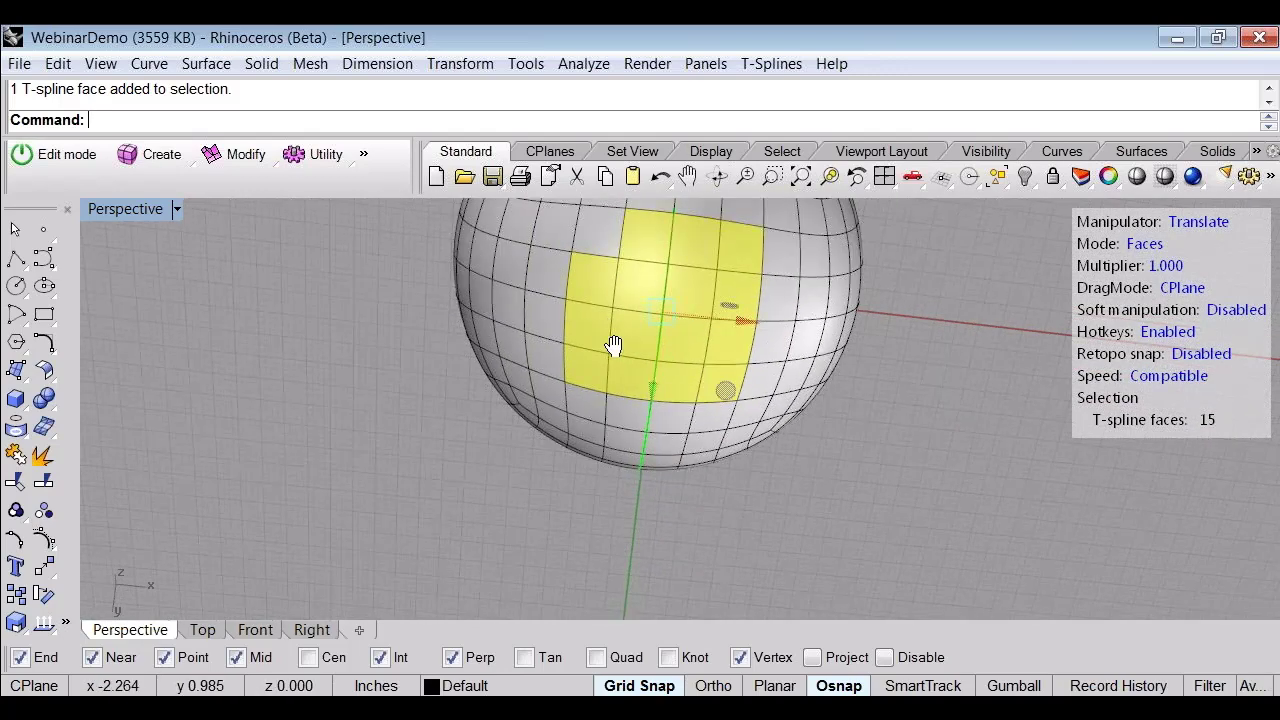
shift+click(605, 299)
Step: Extrude the sixteen selected underside faces downward into a neck and flatten them by scaling in Z
shift+right_drag(614, 346, 572, 450)
shift+right_drag(572, 450, 605, 375)
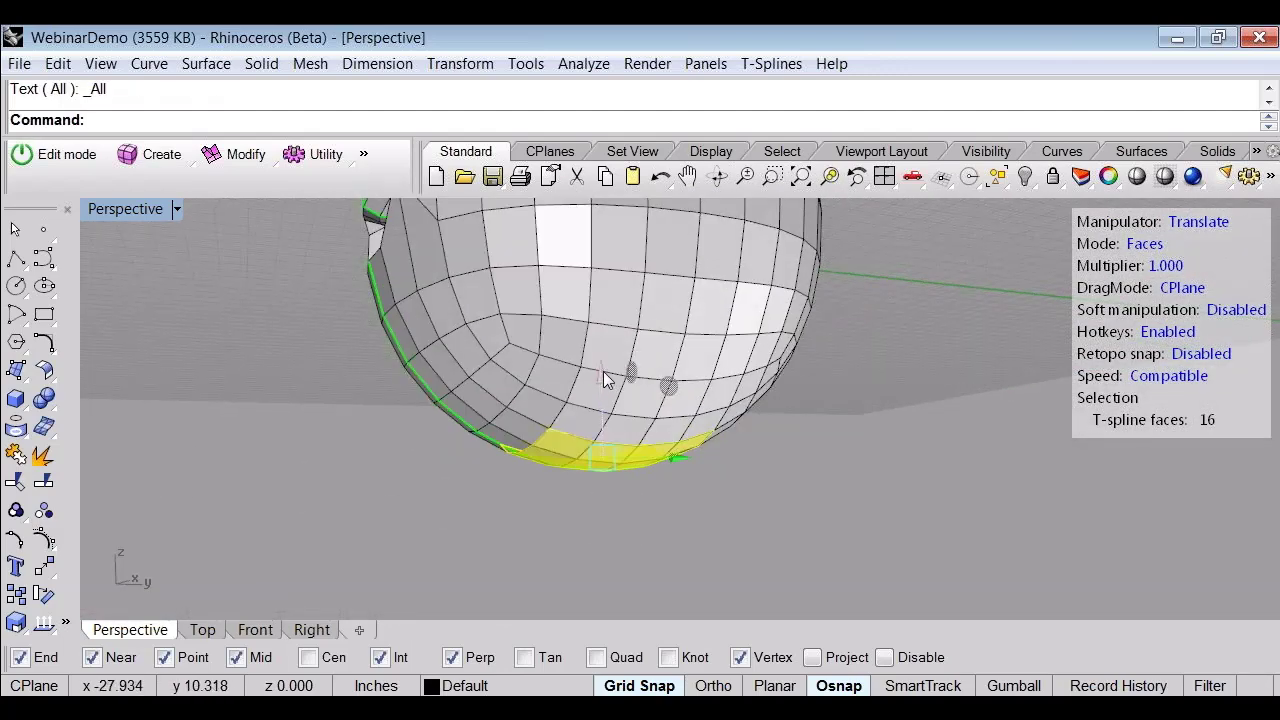
alt+drag(603, 383, 599, 416)
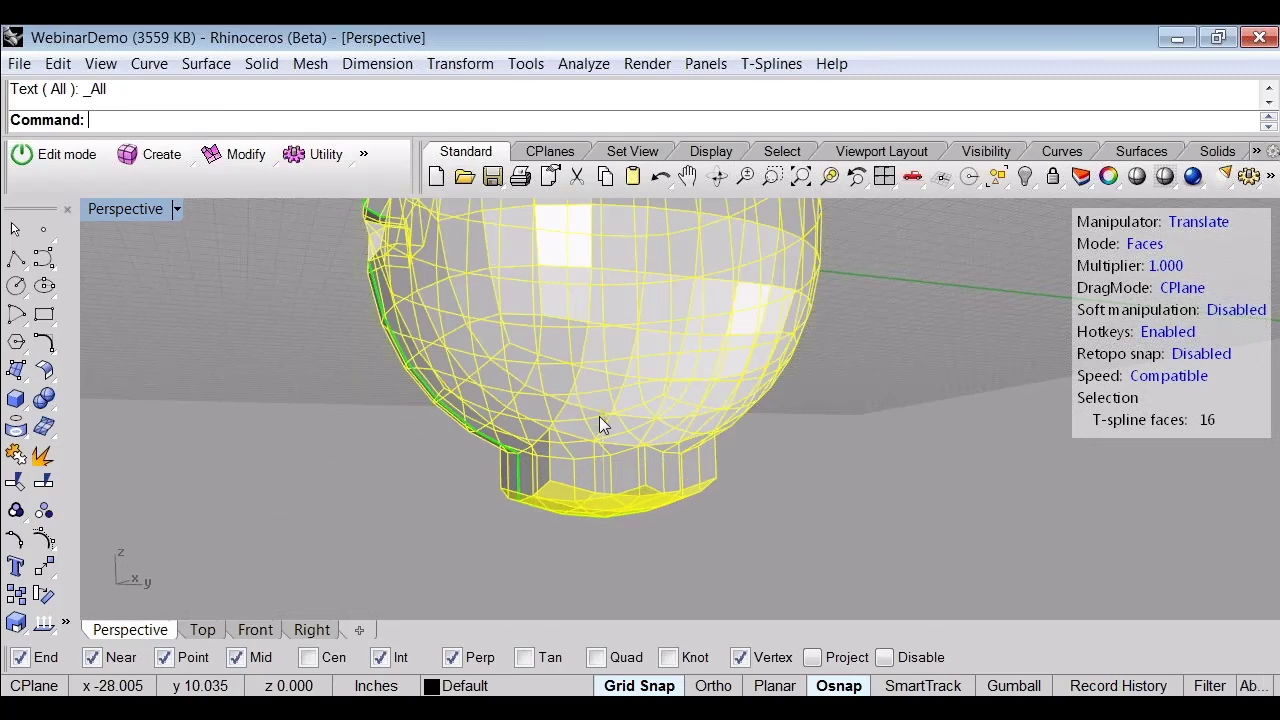
key(r)
right_drag(708, 458, 640, 430)
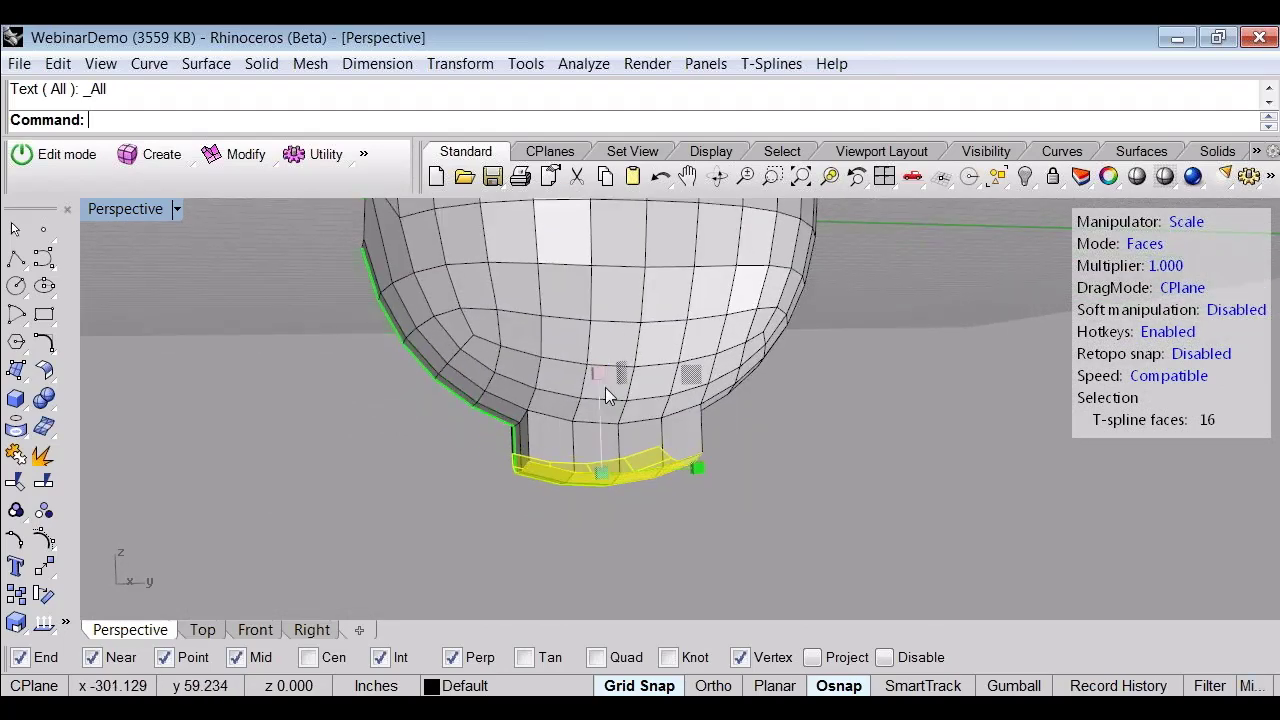
drag(601, 376, 600, 470)
right_drag(546, 547, 651, 473)
Step: Adjust the flattened faces' height in Z, and extrude them outward with the Scale manipulator to flare out a wider base
key(w)
click(646, 353)
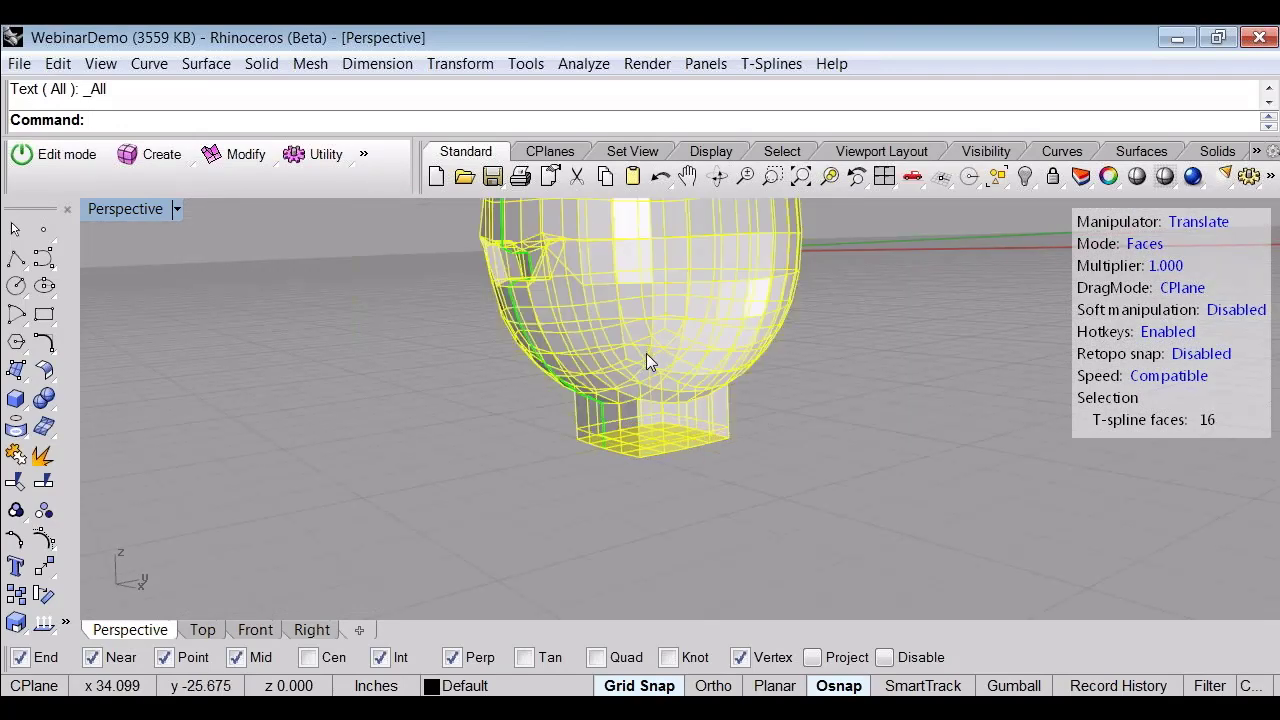
drag(646, 362, 647, 361)
key(r)
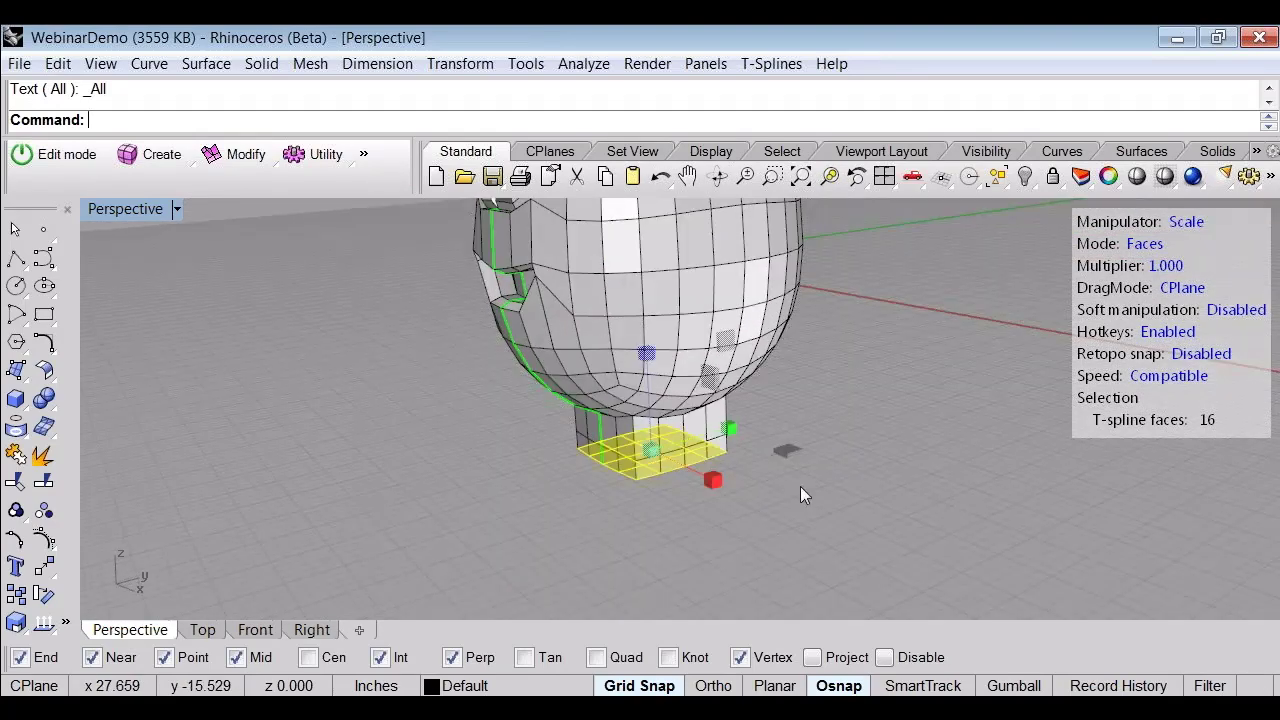
right_drag(800, 486, 785, 490)
alt+drag(791, 461, 889, 496)
Step: Extrude the flared bottom faces downward to give the base thickness, clear the selection, and show the model in smooth display
right_drag(777, 494, 674, 357)
key(w)
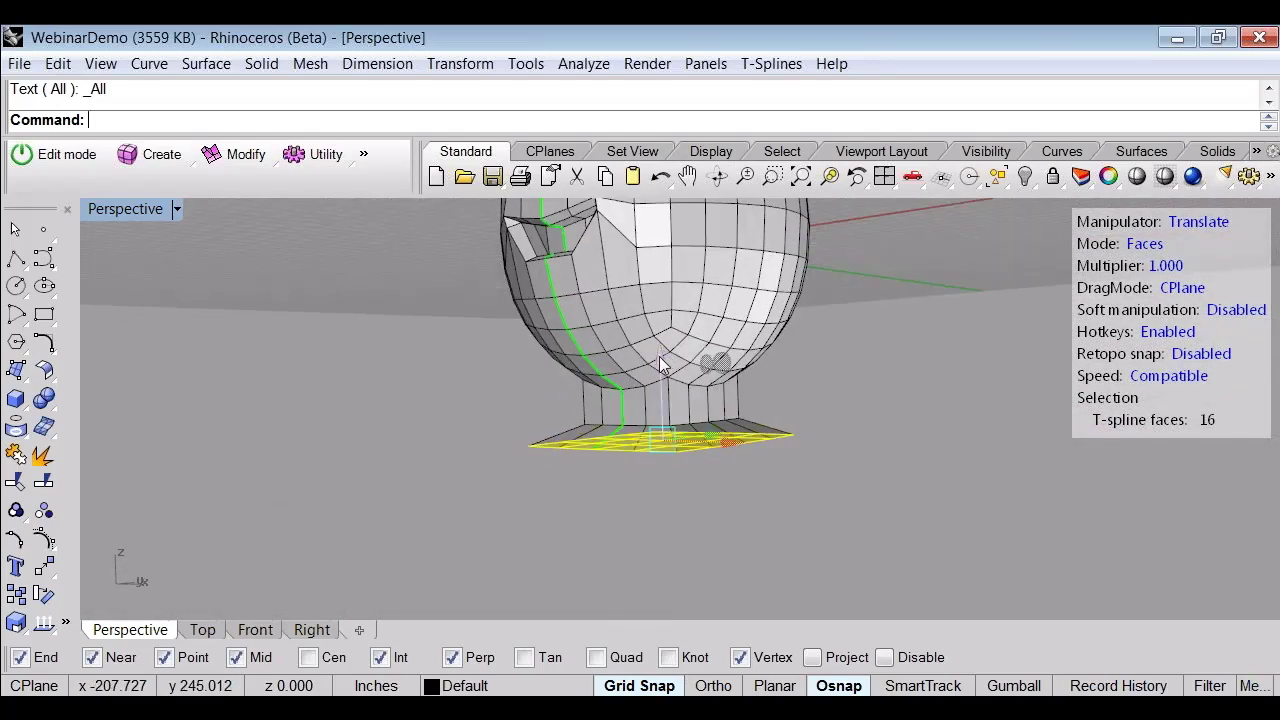
drag(659, 357, 658, 382)
click(487, 473)
key(Tab)
scroll(508, 475, down, 3)
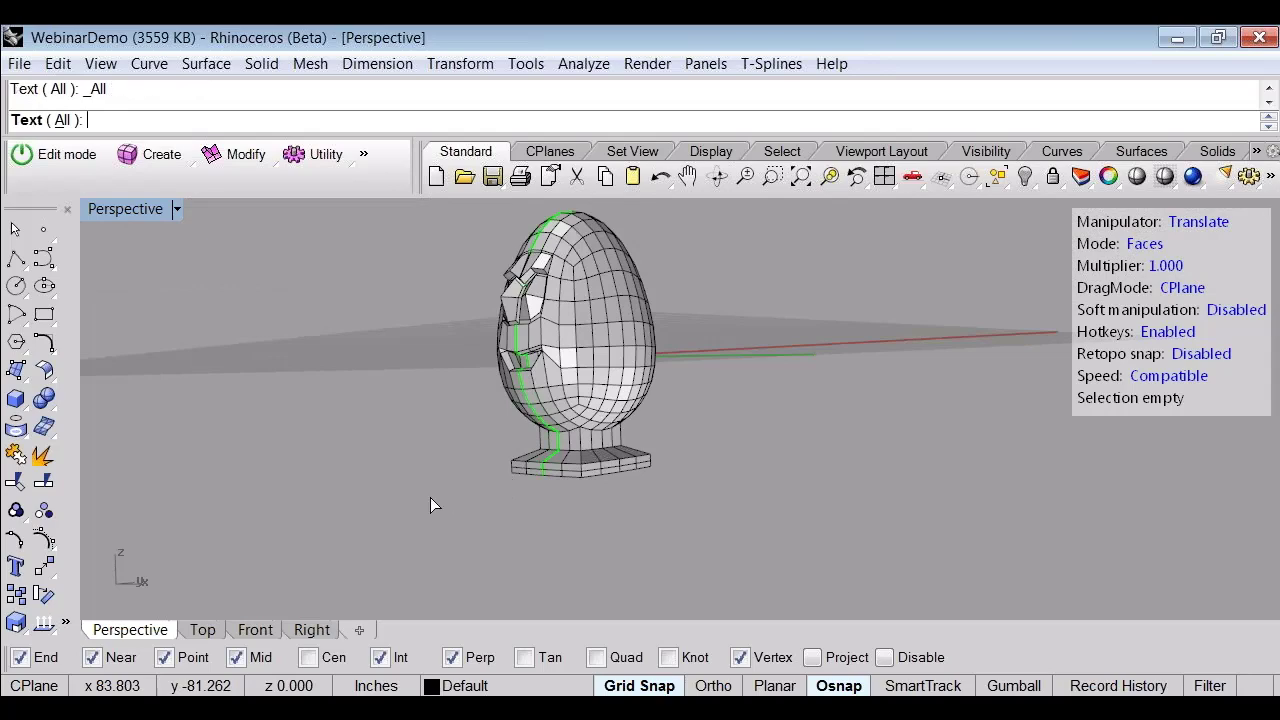
right_drag(449, 466, 401, 455)
scroll(544, 488, up, 6)
scroll(612, 517, down, 5)
scroll(642, 511, up, 7)
Step: Select the edge loop around the side of the base, lower it in Z to tighten the bottom rim, and clear the selection
key(s)
scroll(424, 450, up, 7)
double_click(437, 446)
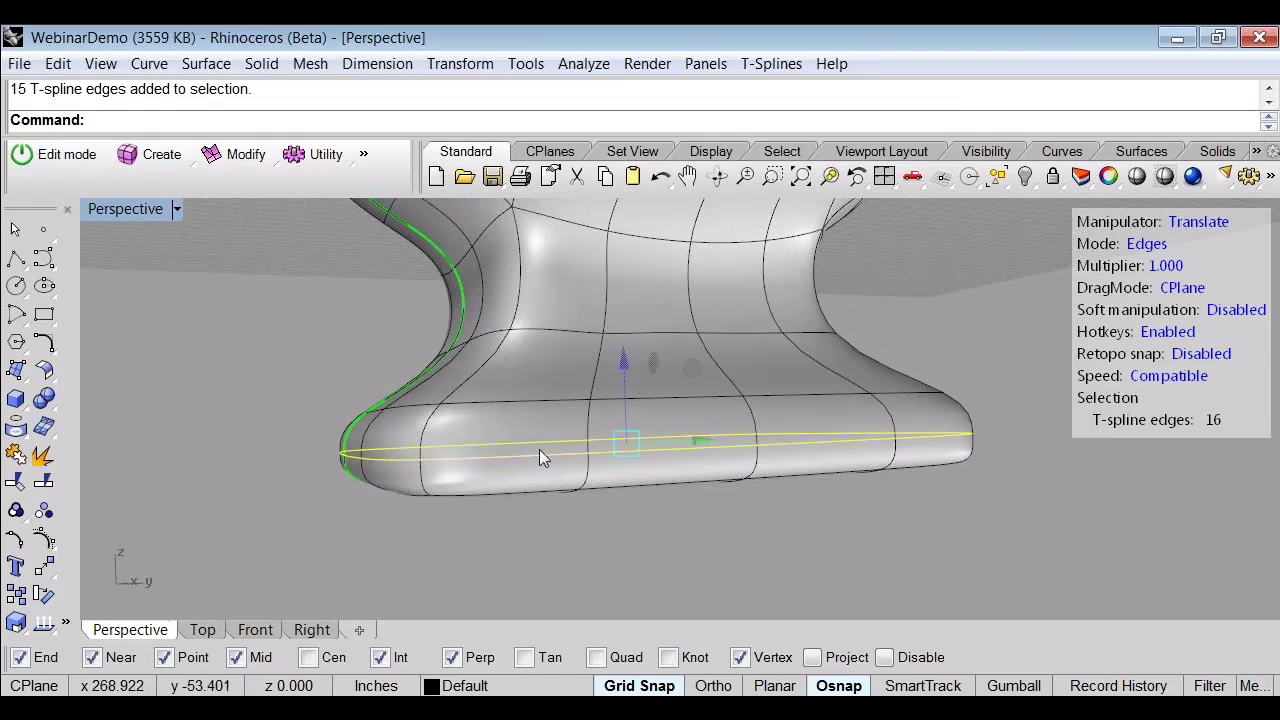
drag(617, 361, 621, 386)
click(279, 403)
scroll(357, 429, down, 3)
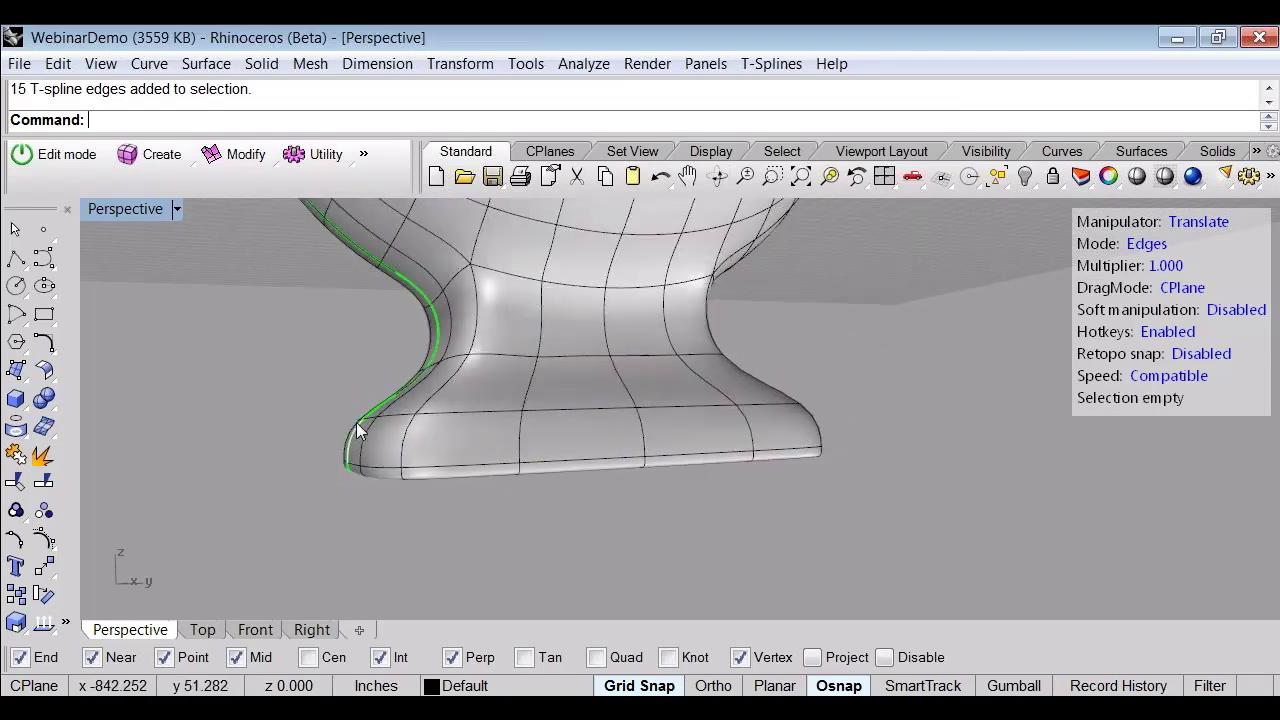
Step: Scale in the edge loop around the neck above the base in X and Y to narrow it, and clear the selection
right_drag(371, 427, 560, 442)
double_click(573, 409)
key(r)
right_drag(706, 449, 641, 460)
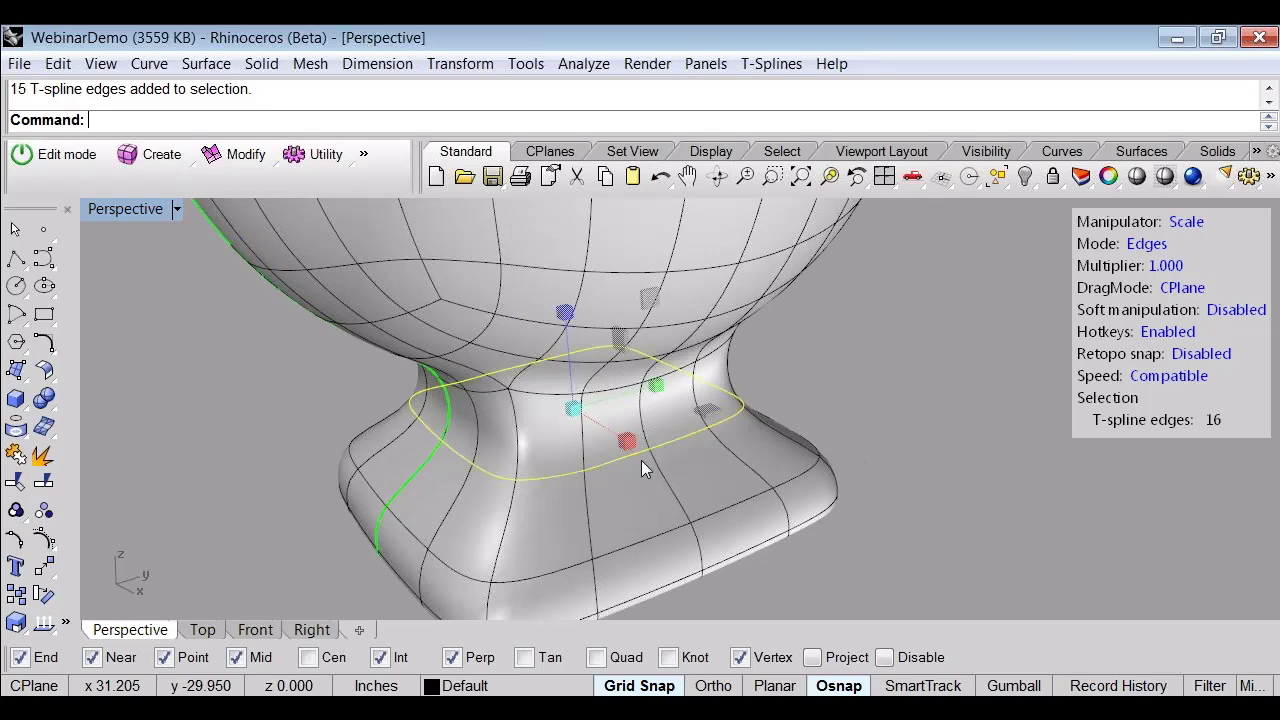
drag(707, 410, 640, 428)
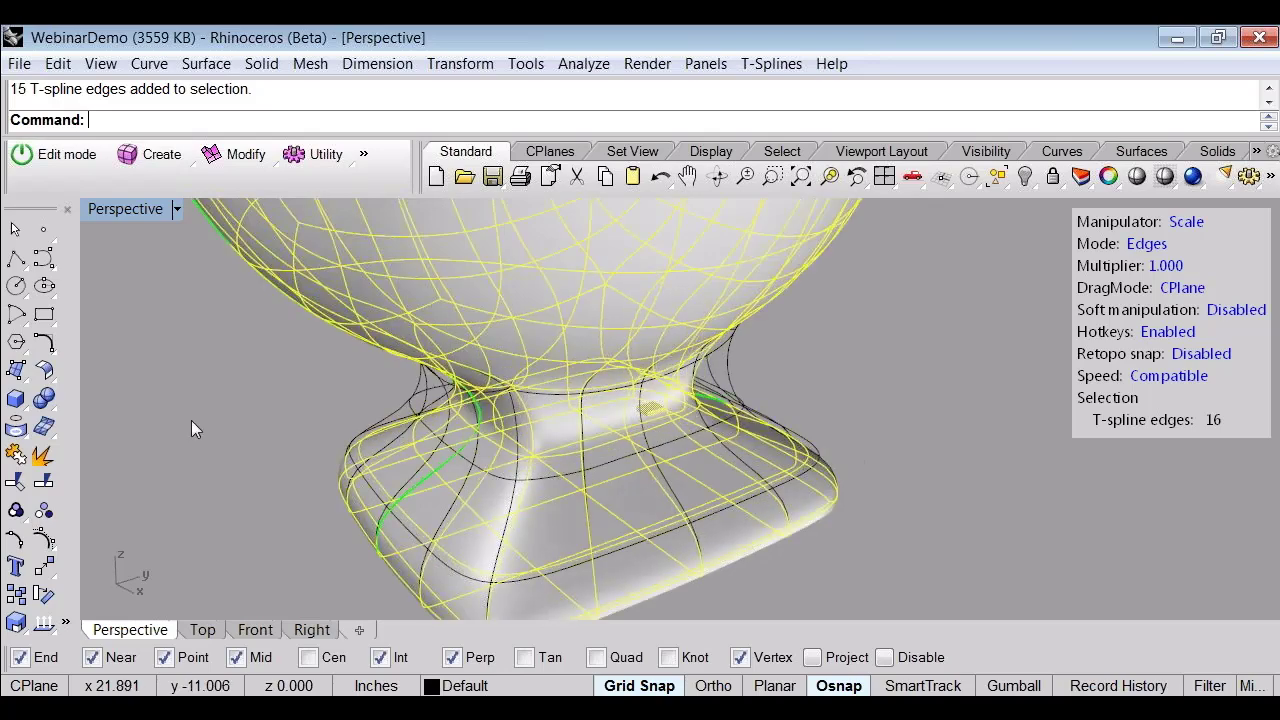
click(191, 420)
right_drag(240, 428, 612, 484)
scroll(605, 470, down, 6)
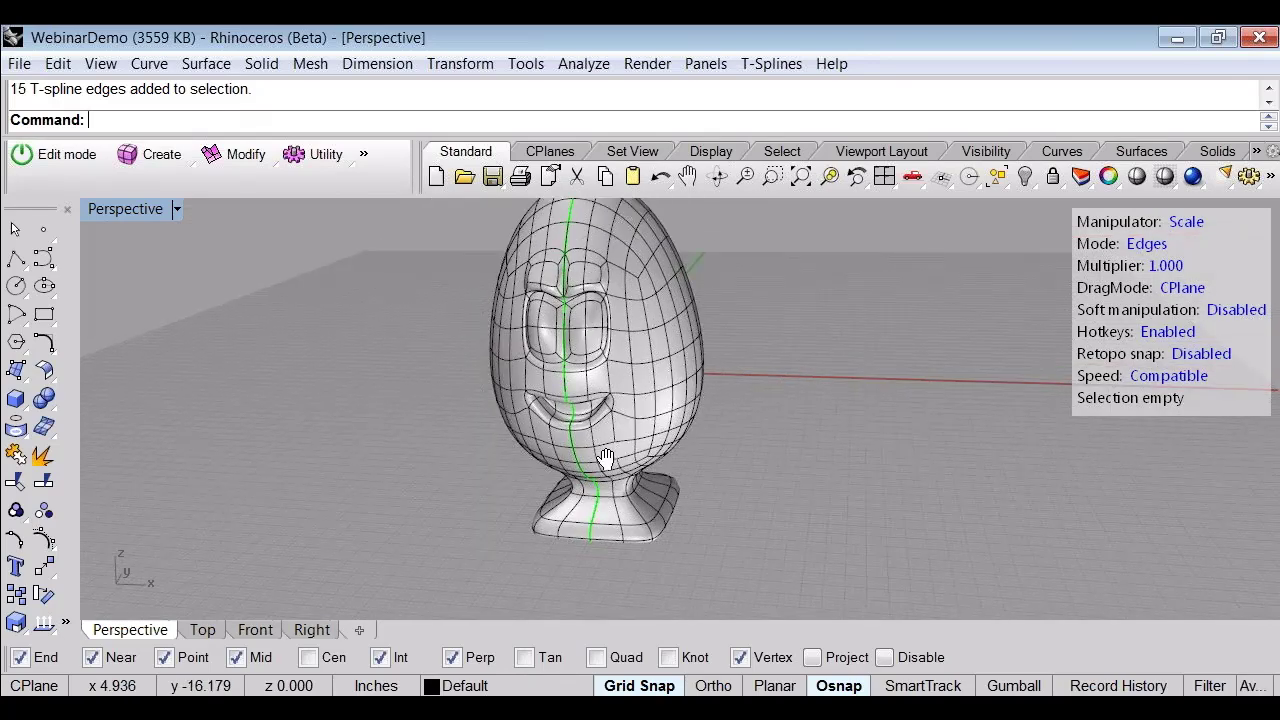
Step: Extrude a face on the upper side of the head outward along X to start a horn, and show box display
right_drag(597, 423, 559, 433)
scroll(566, 426, up, 4)
click(493, 330)
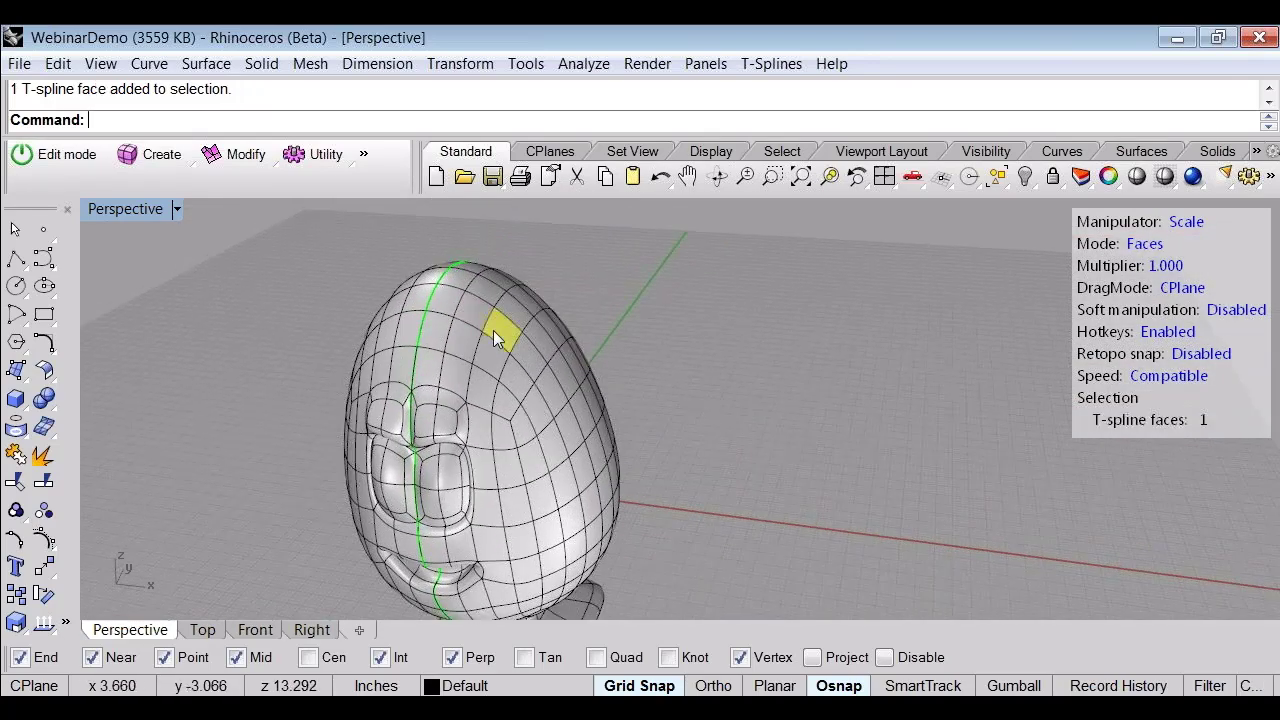
right_drag(500, 334, 681, 312)
key(w)
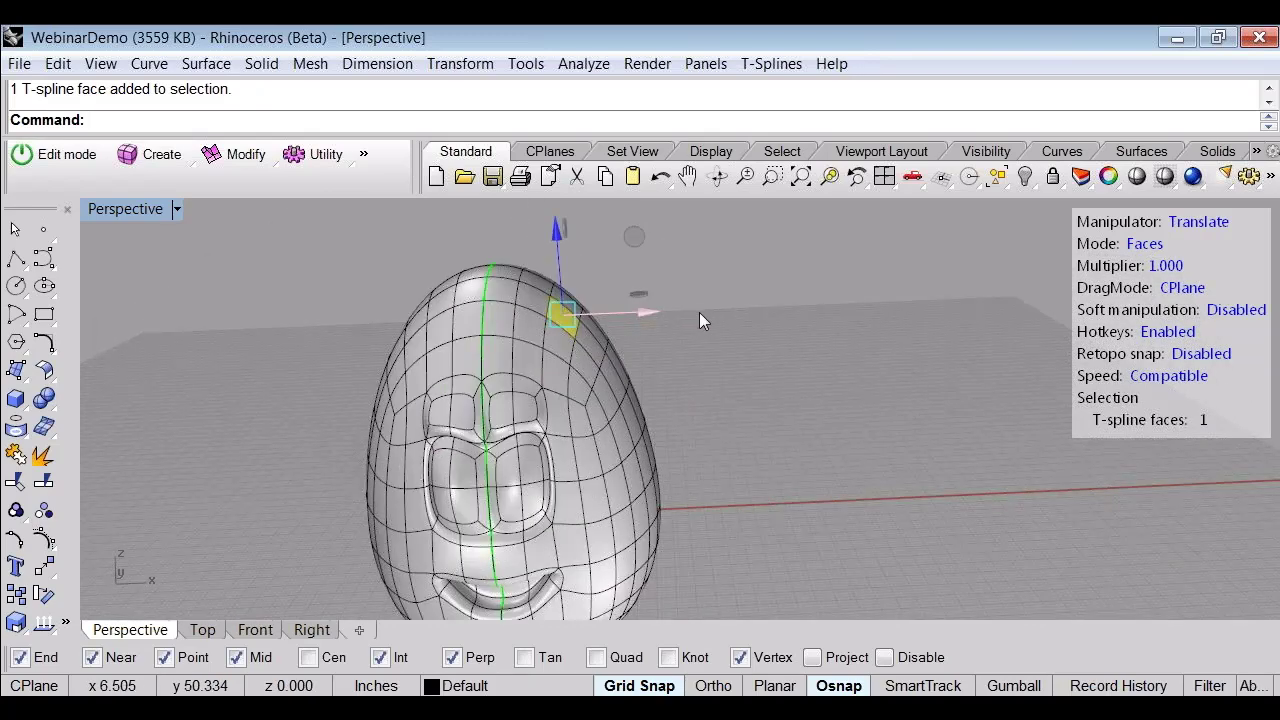
alt+drag(640, 312, 699, 312)
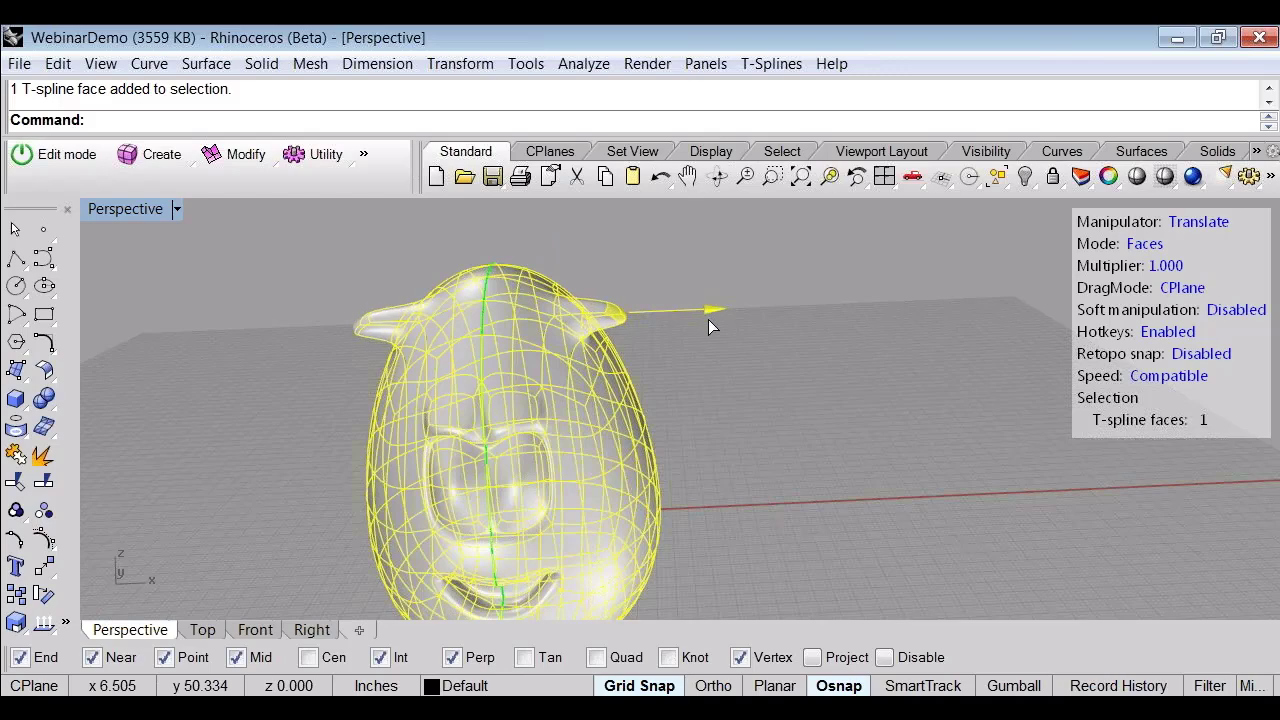
key(b)
Step: Extrude the horn's end face upward in Z to bend the horn up, and reselect its tip face
right_drag(742, 367, 690, 353)
scroll(640, 290, up, 4)
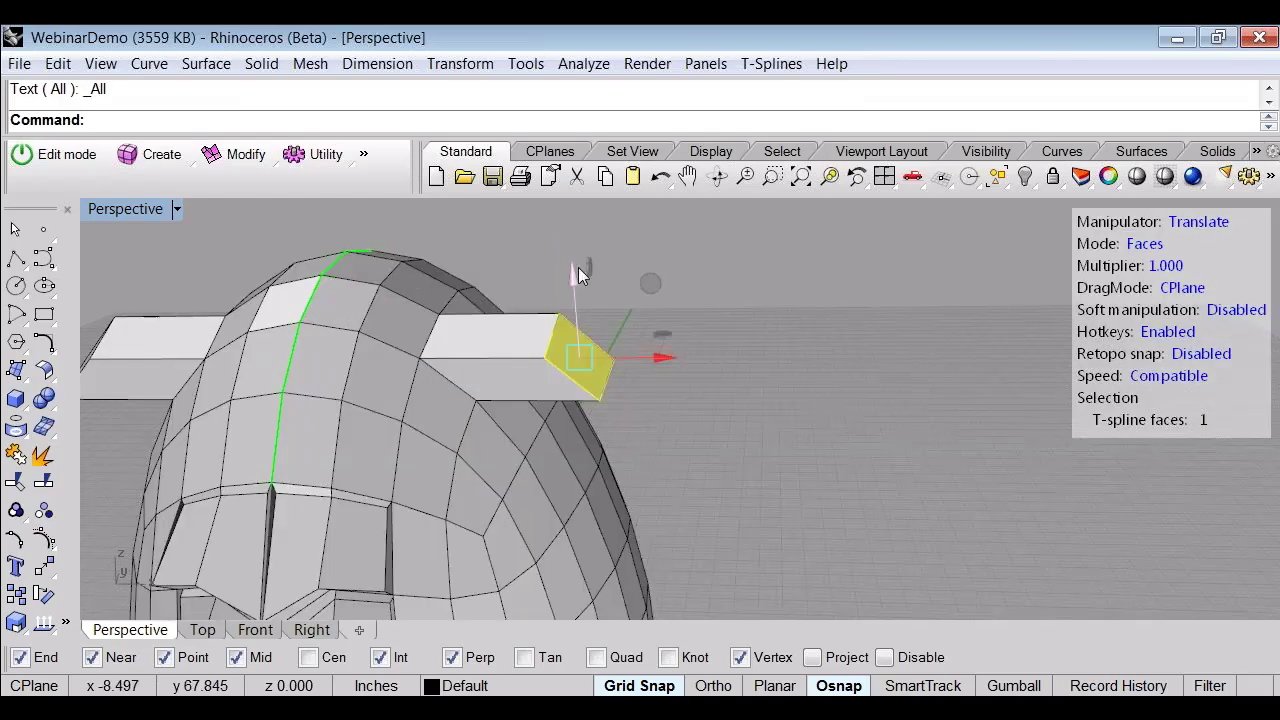
alt+drag(577, 271, 575, 206)
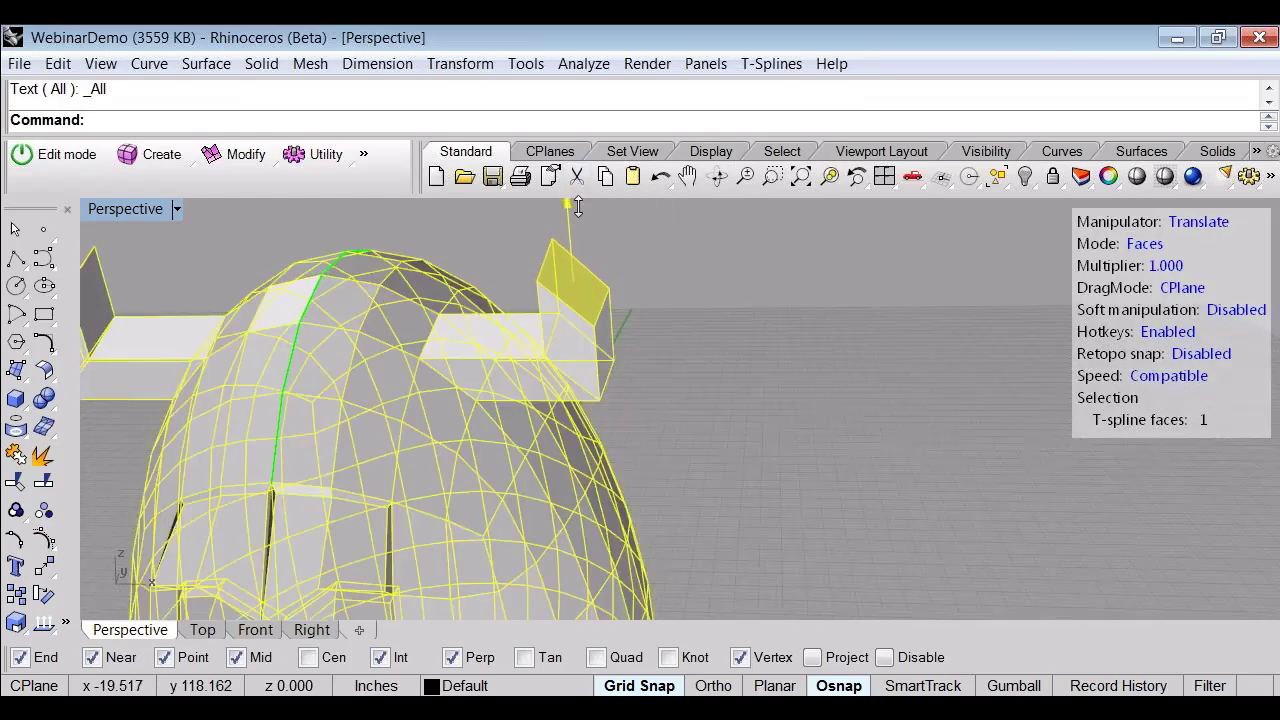
key(Escape)
shift+right_drag(594, 257, 594, 262)
click(593, 262)
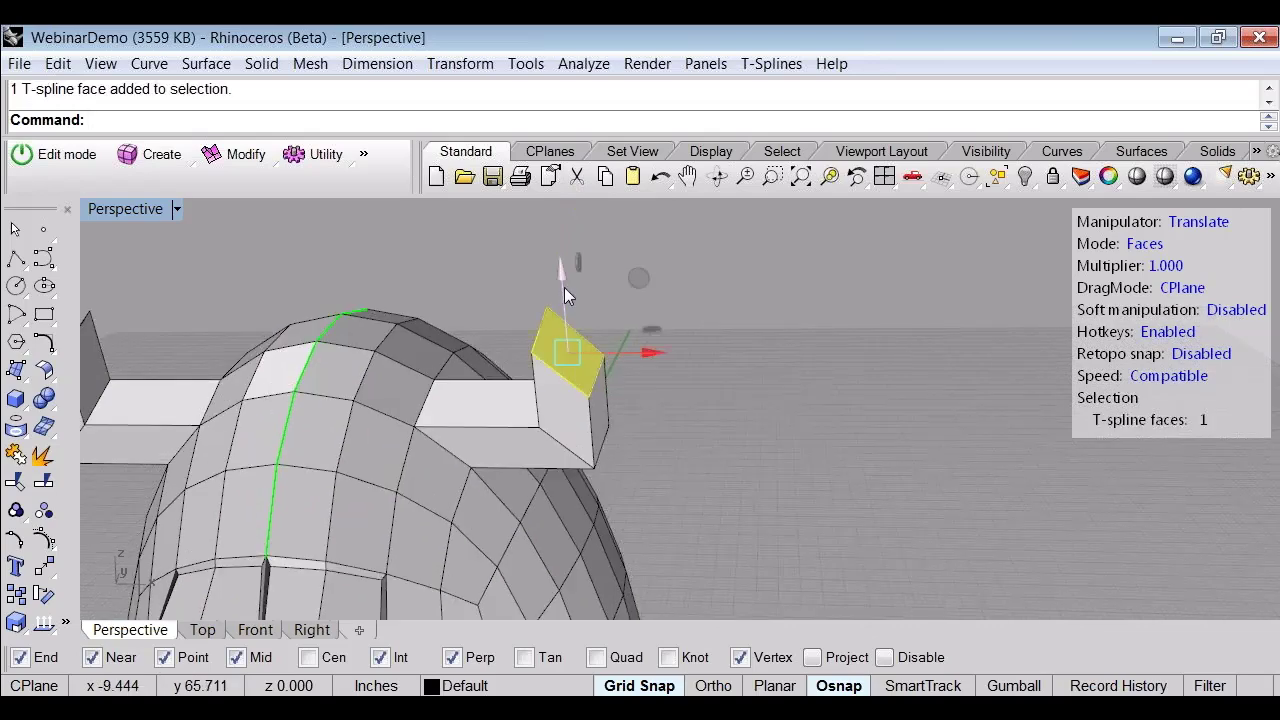
Step: Scale down the horn's tip face to taper the horn, and clear the selection
key(r)
right_drag(594, 329, 600, 430)
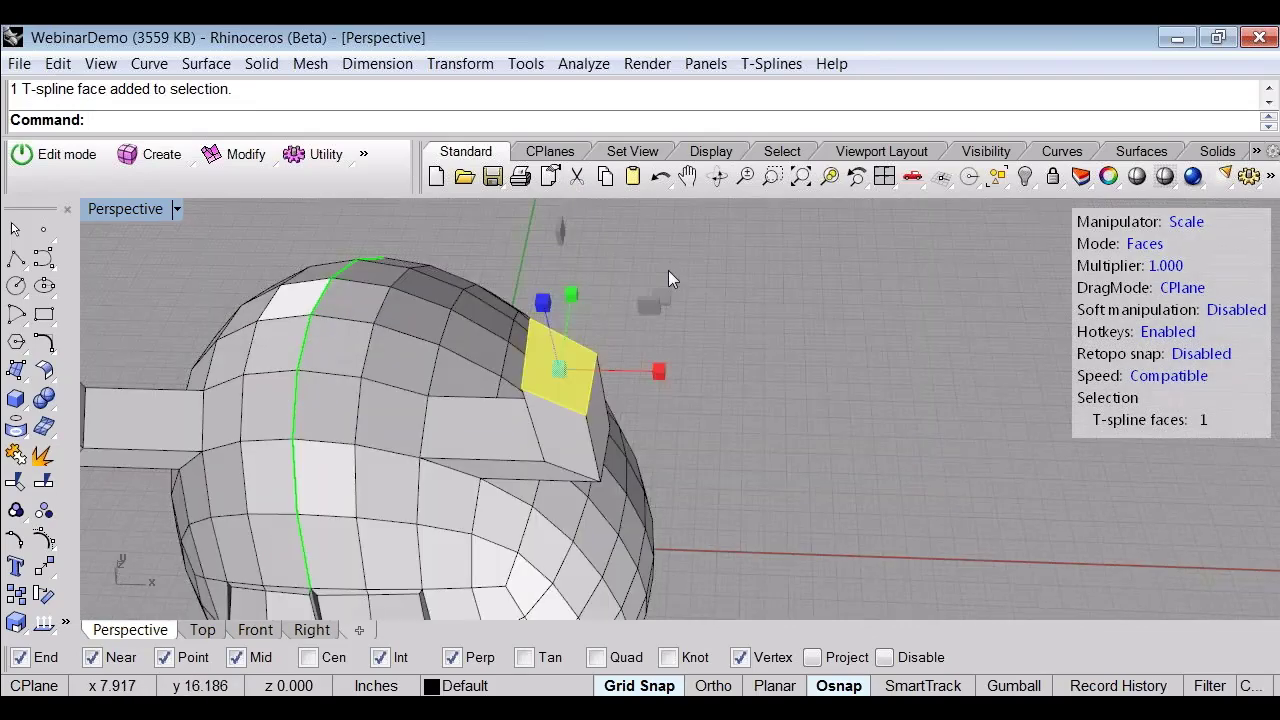
drag(655, 302, 614, 354)
click(695, 462)
scroll(695, 464, down, 3)
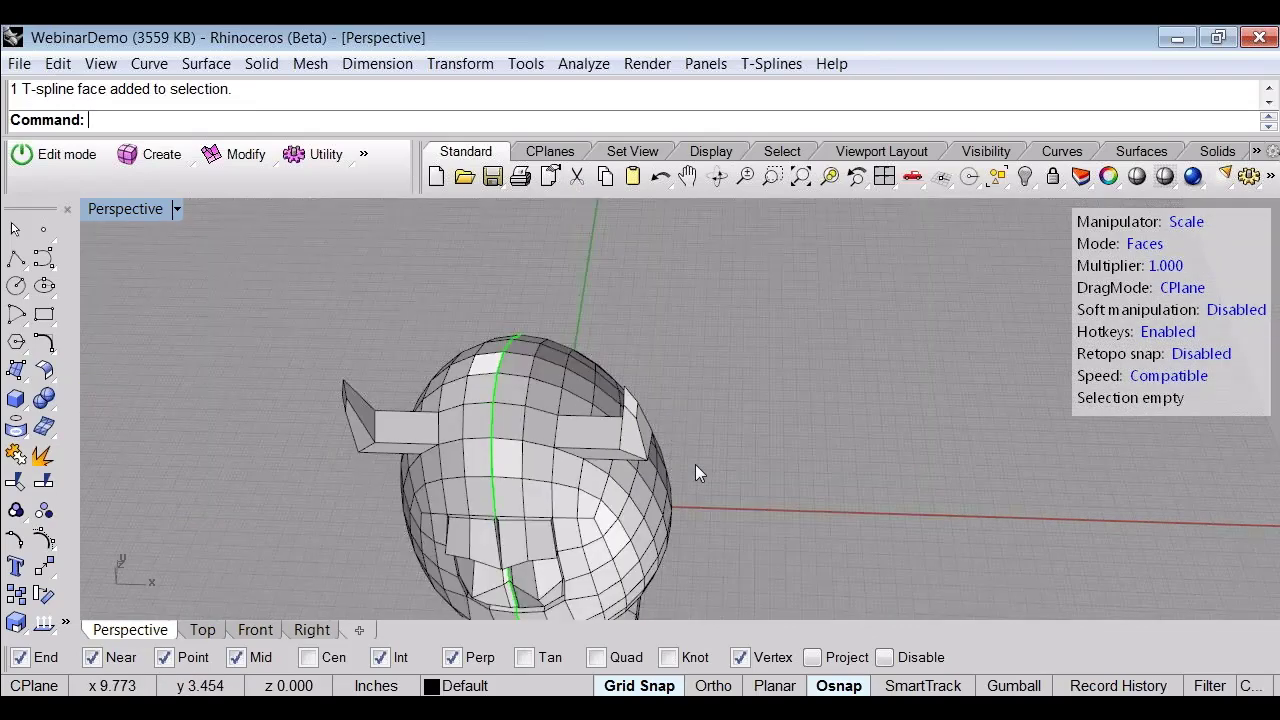
Step: Return the horned egg character to smooth display and view the rounded horns from the front
right_drag(695, 464, 701, 272)
key(b)
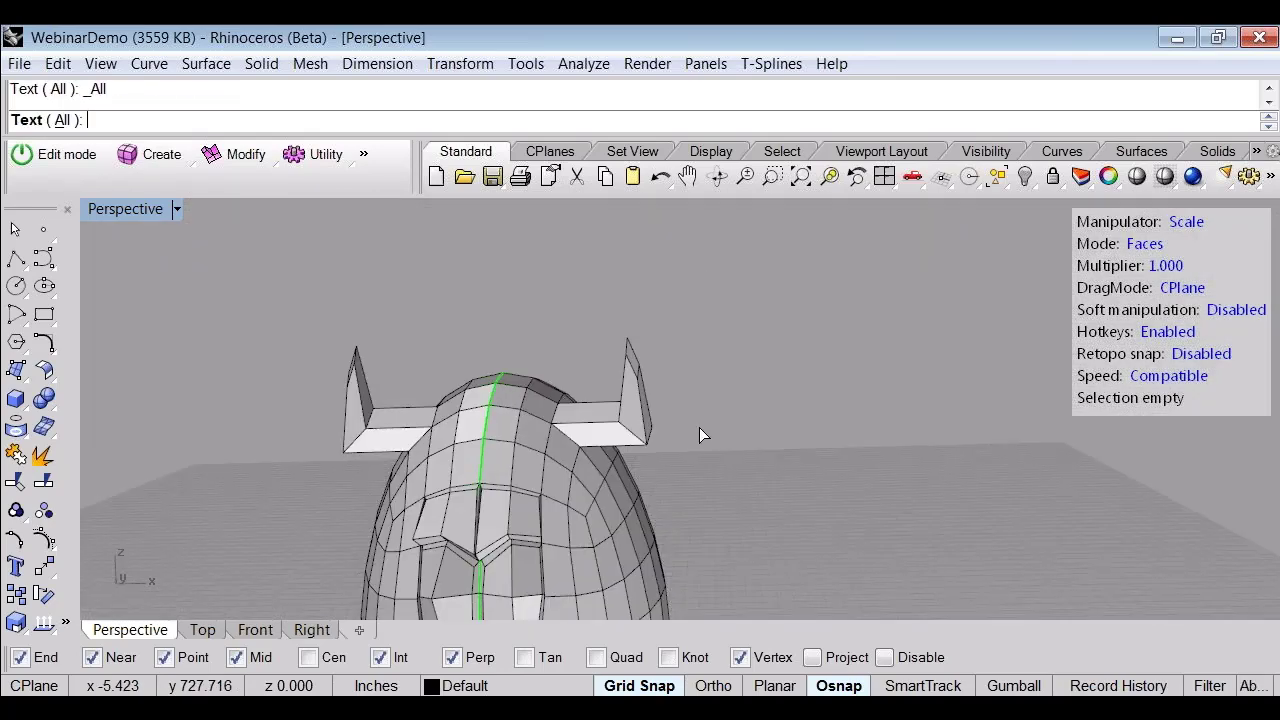
scroll(704, 439, down, 2)
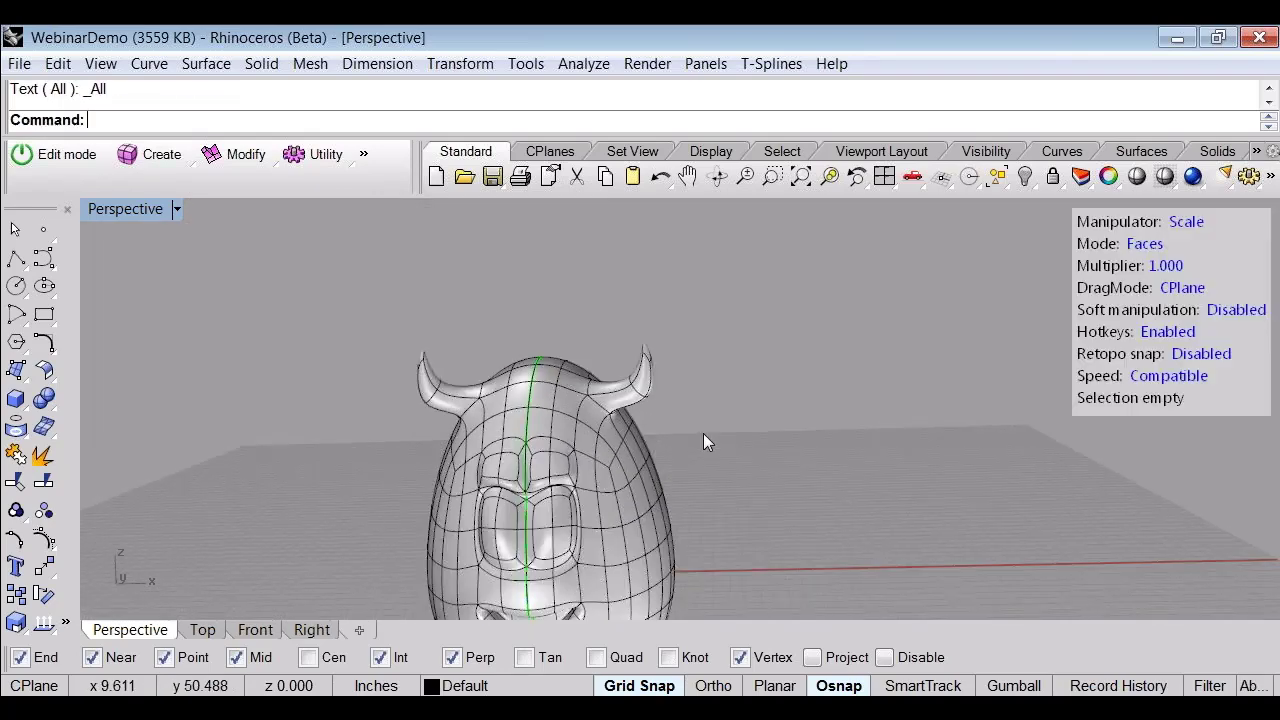
shift+right_drag(706, 440, 707, 312)
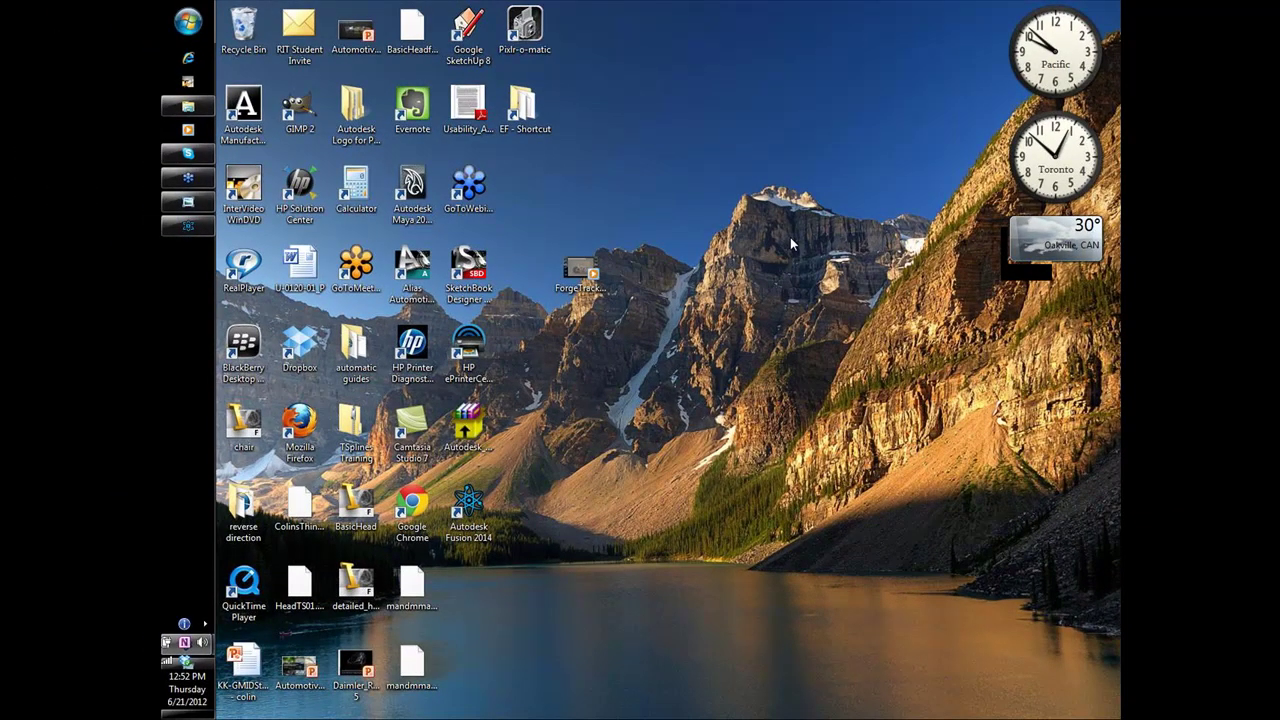
Step: Switch to Inventor Fusion with its empty unsaved design
click(194, 228)
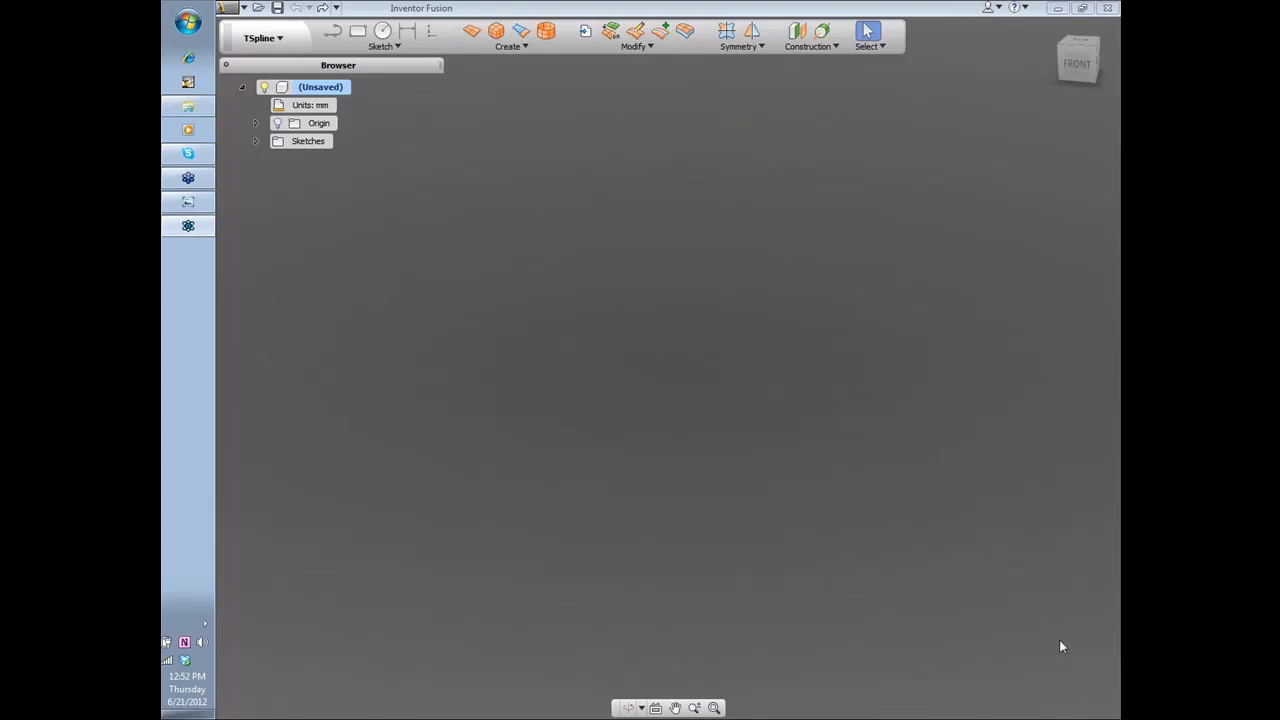
click(1099, 717)
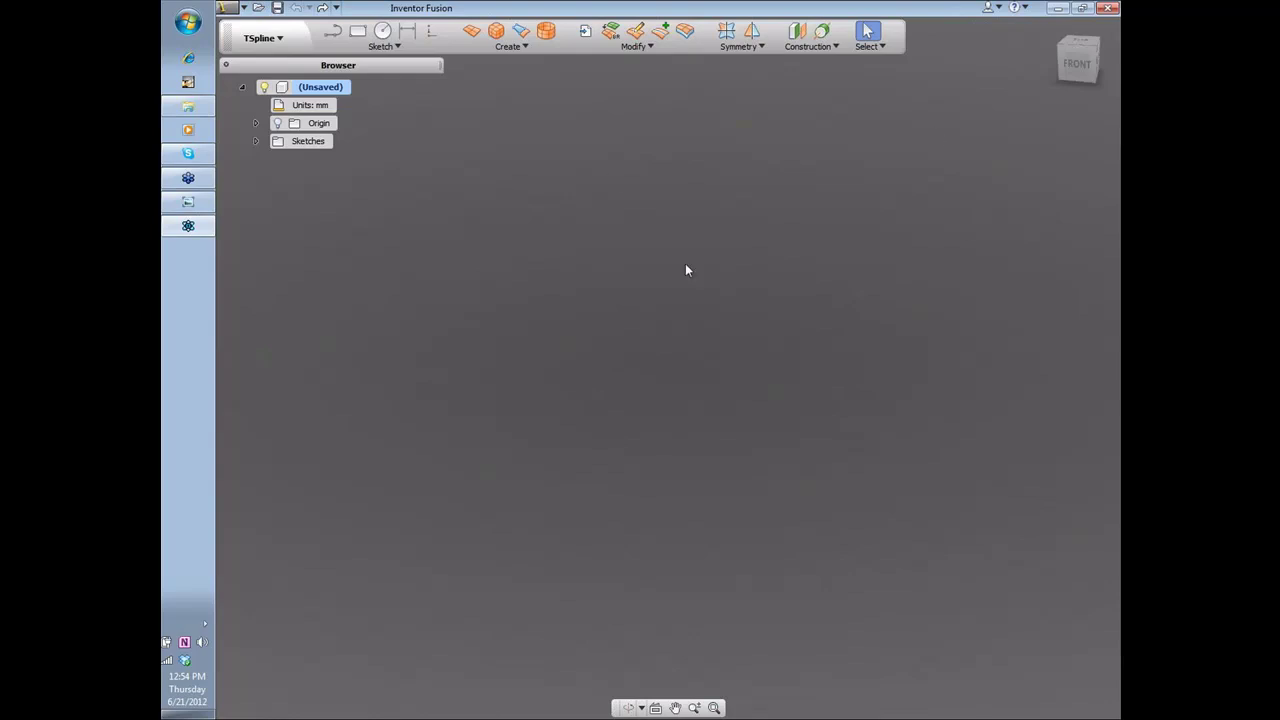
Step: Examine the tool sets of the Solid, Options and Surface workspaces and return to the TSpline workspace
click(262, 38)
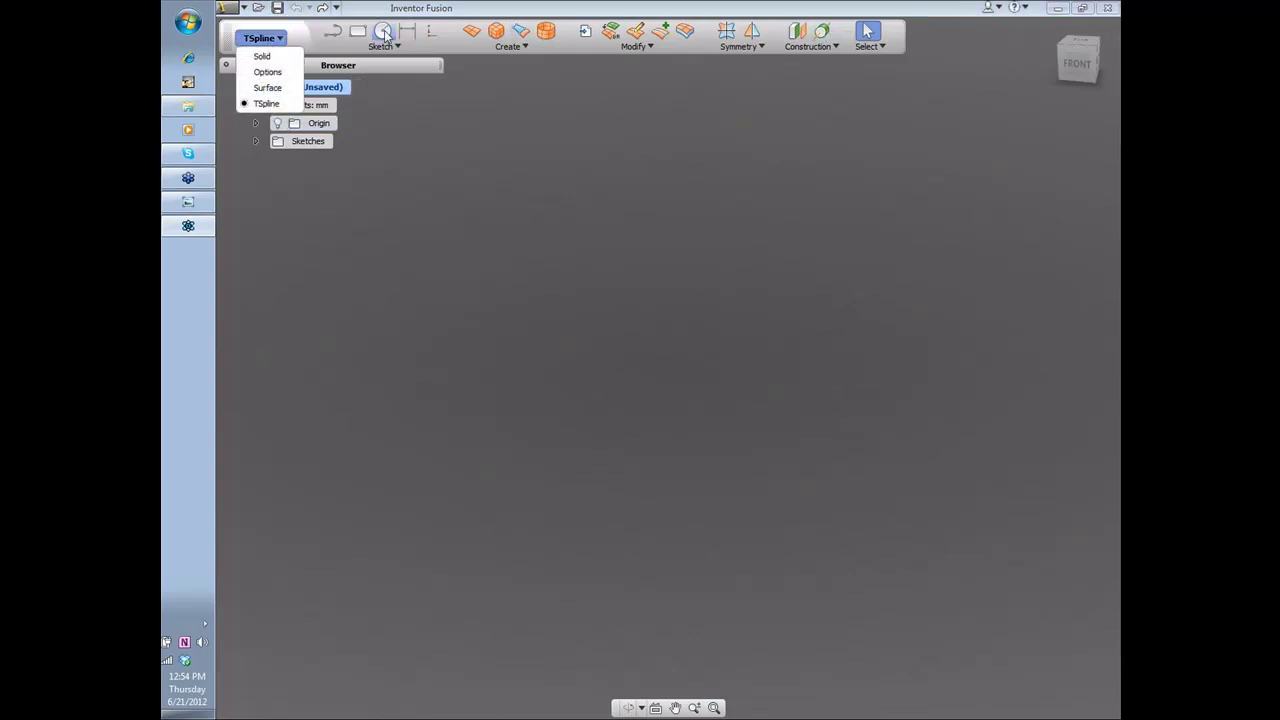
click(262, 38)
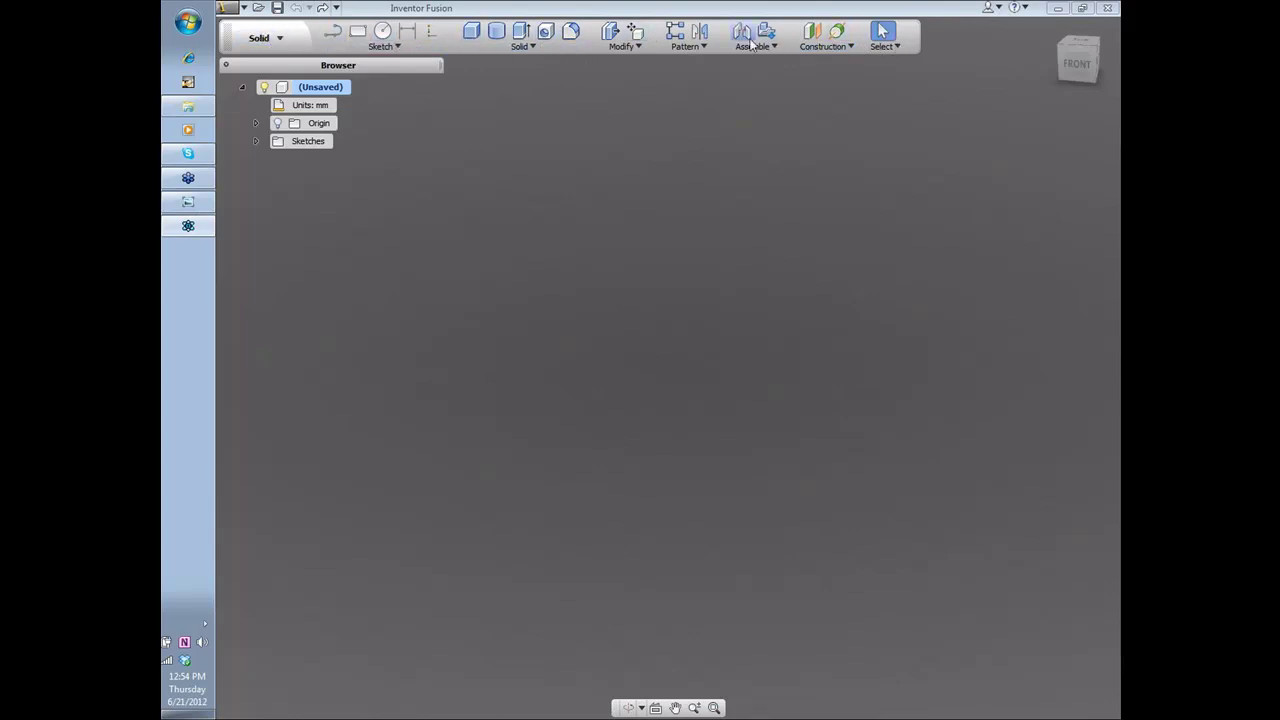
click(278, 40)
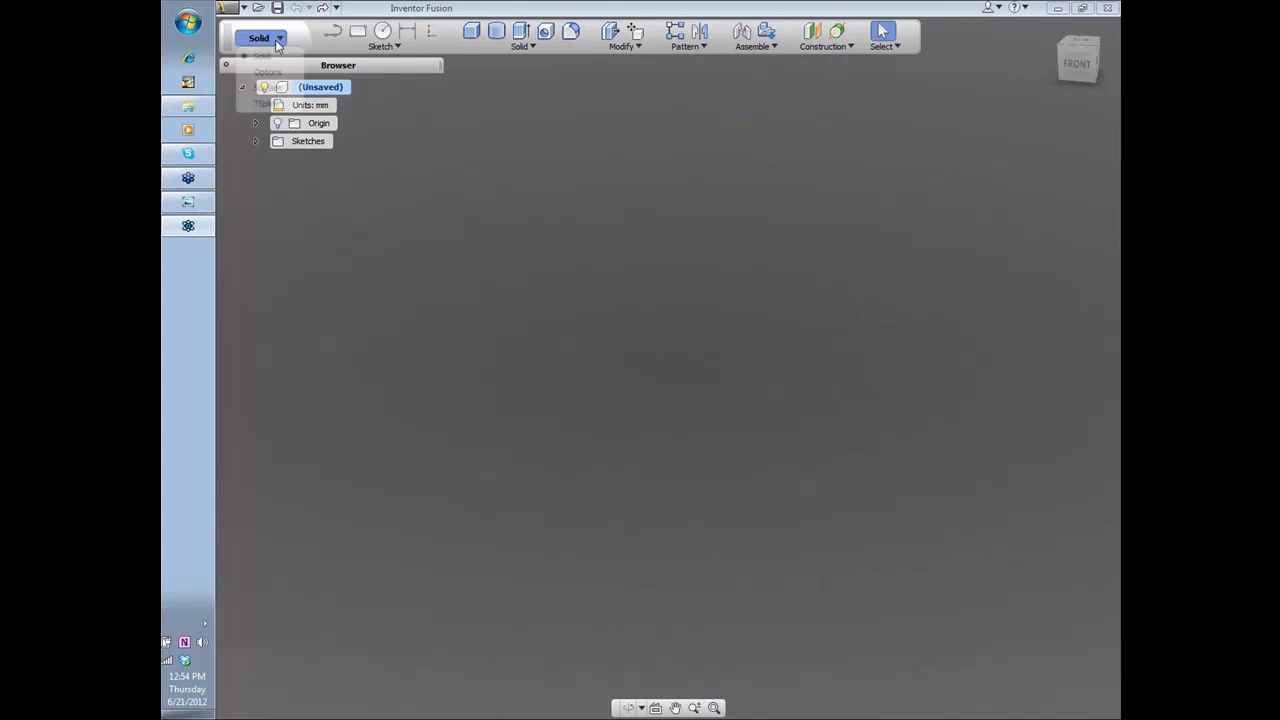
click(268, 72)
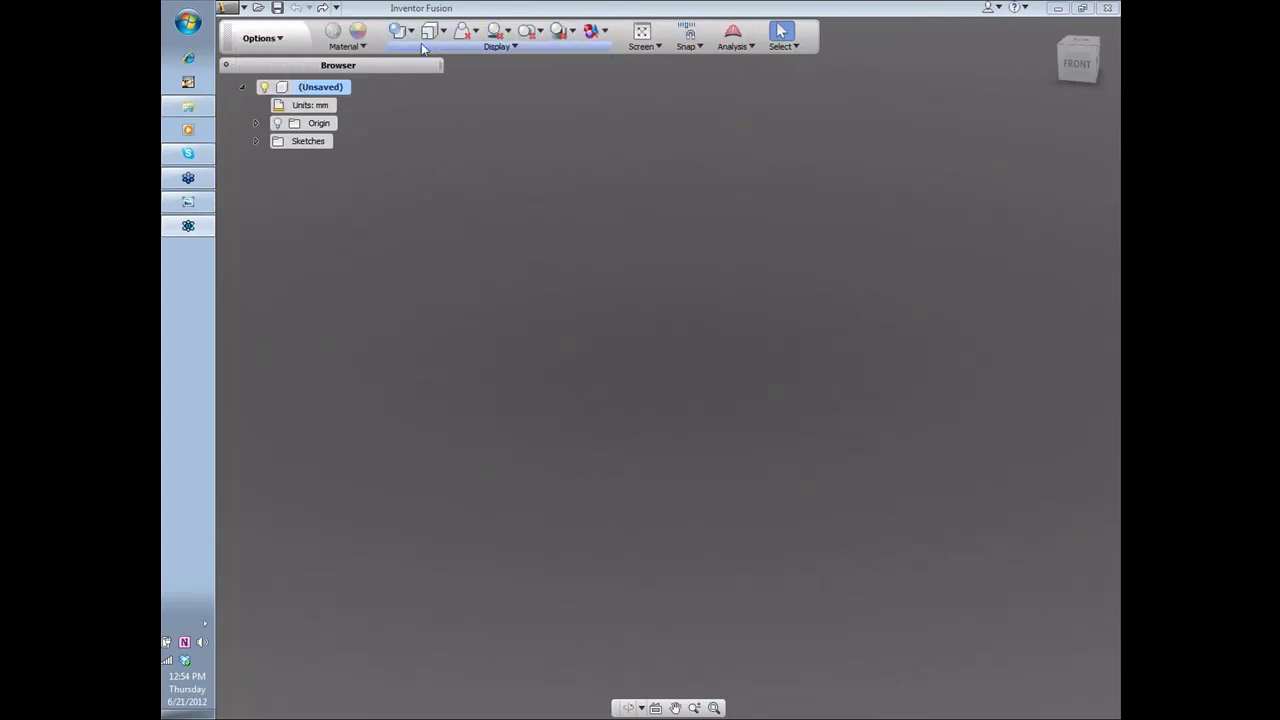
click(280, 40)
click(268, 70)
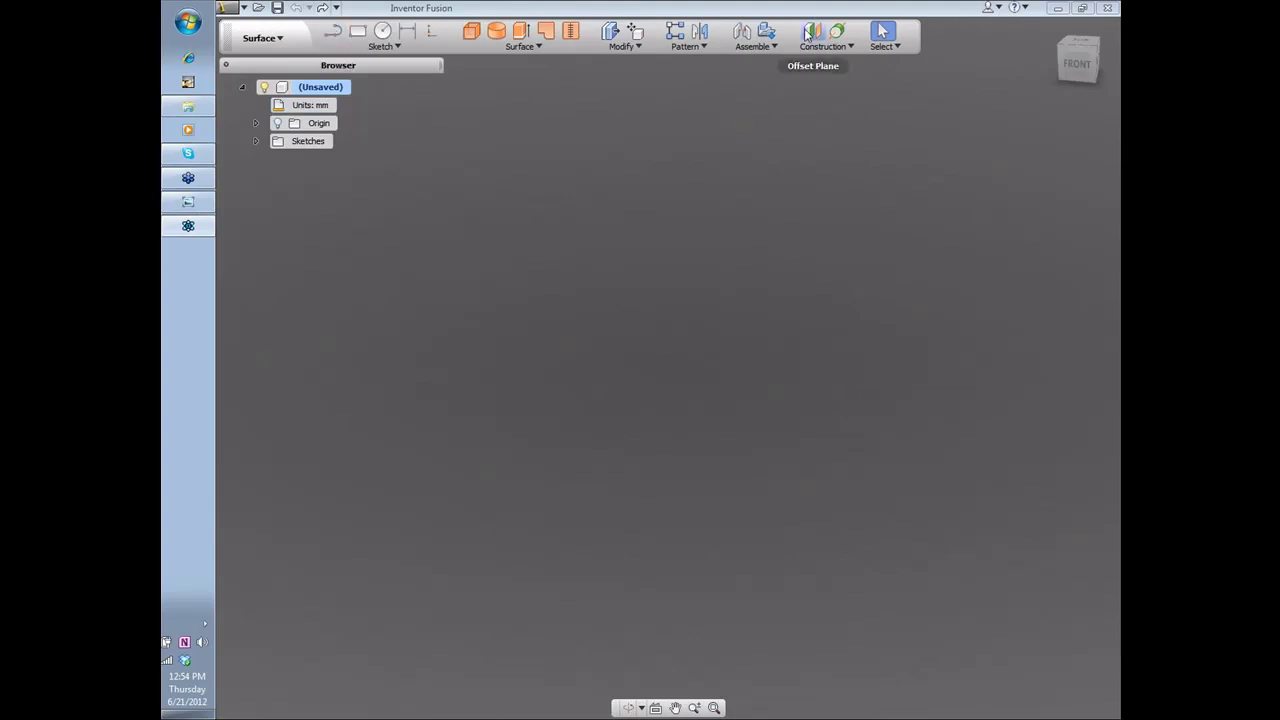
click(281, 39)
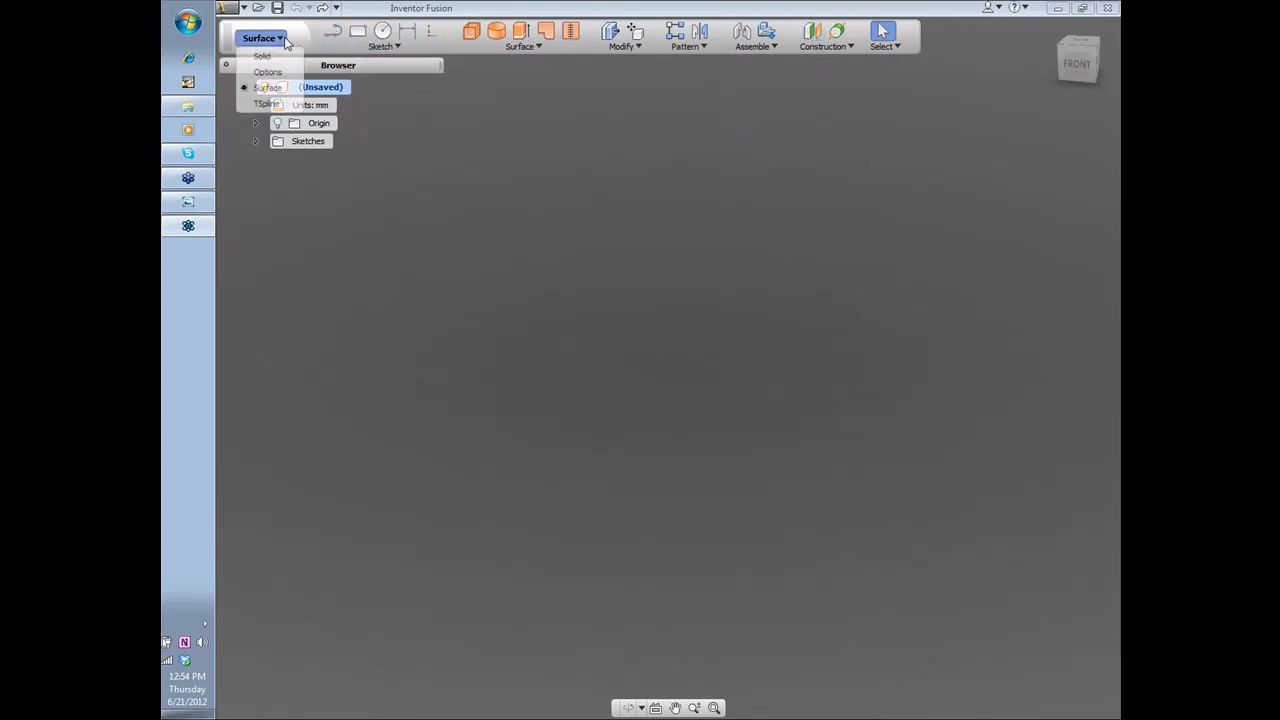
click(266, 104)
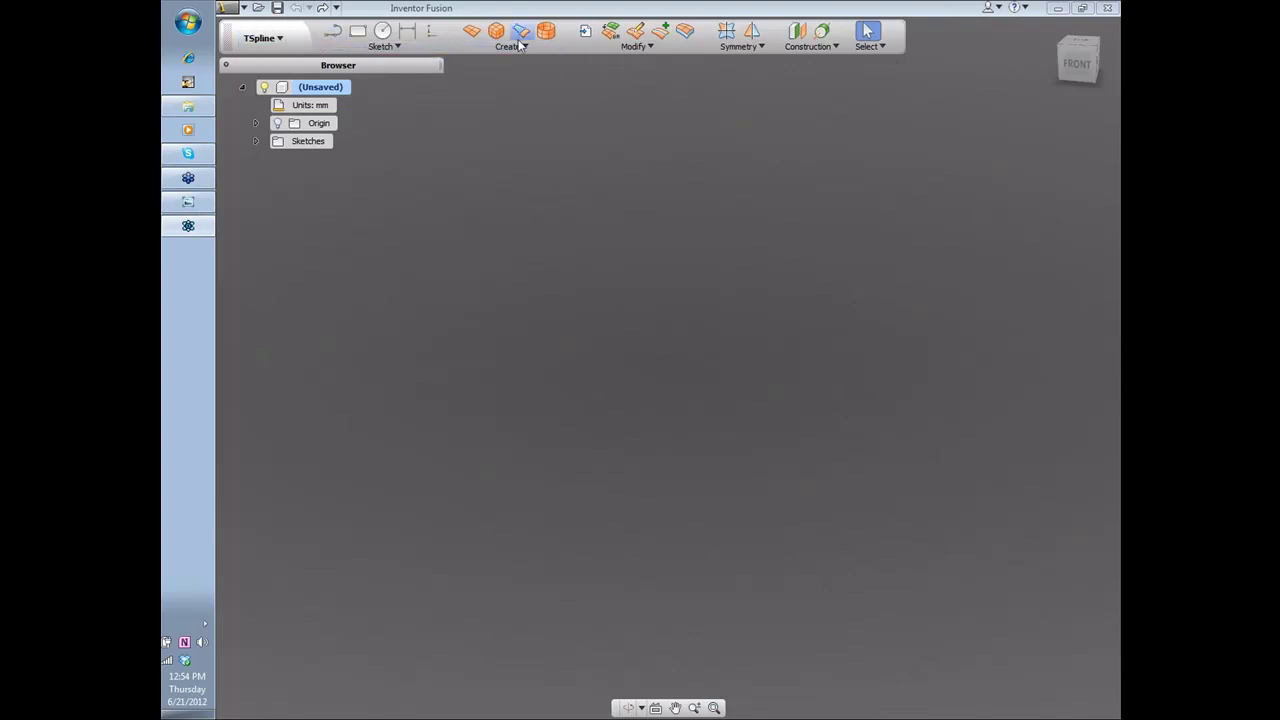
click(417, 48)
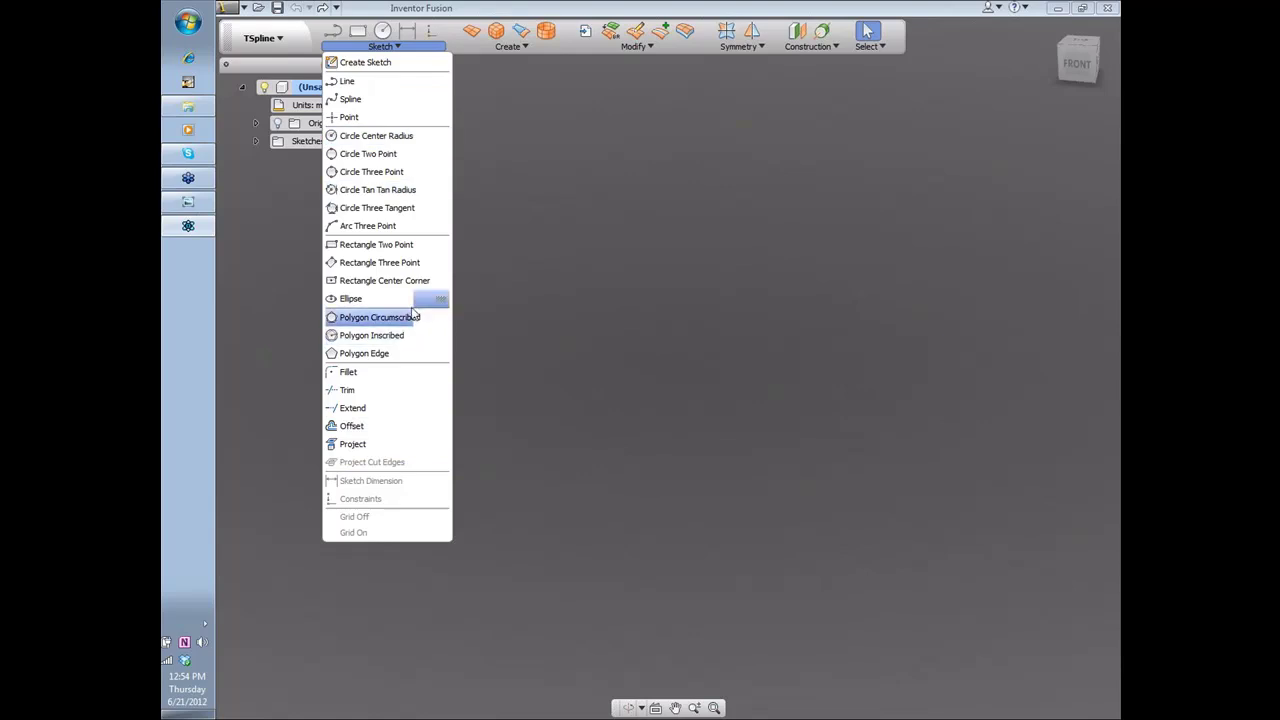
click(508, 205)
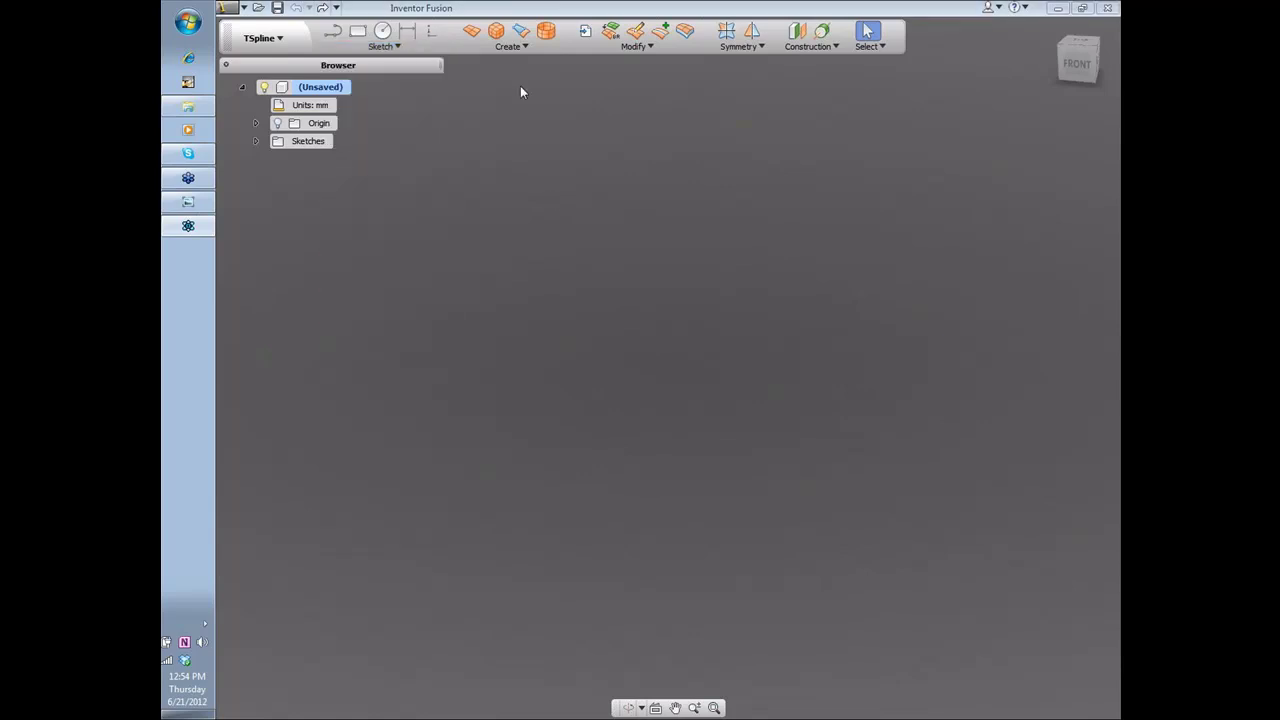
click(517, 48)
click(519, 96)
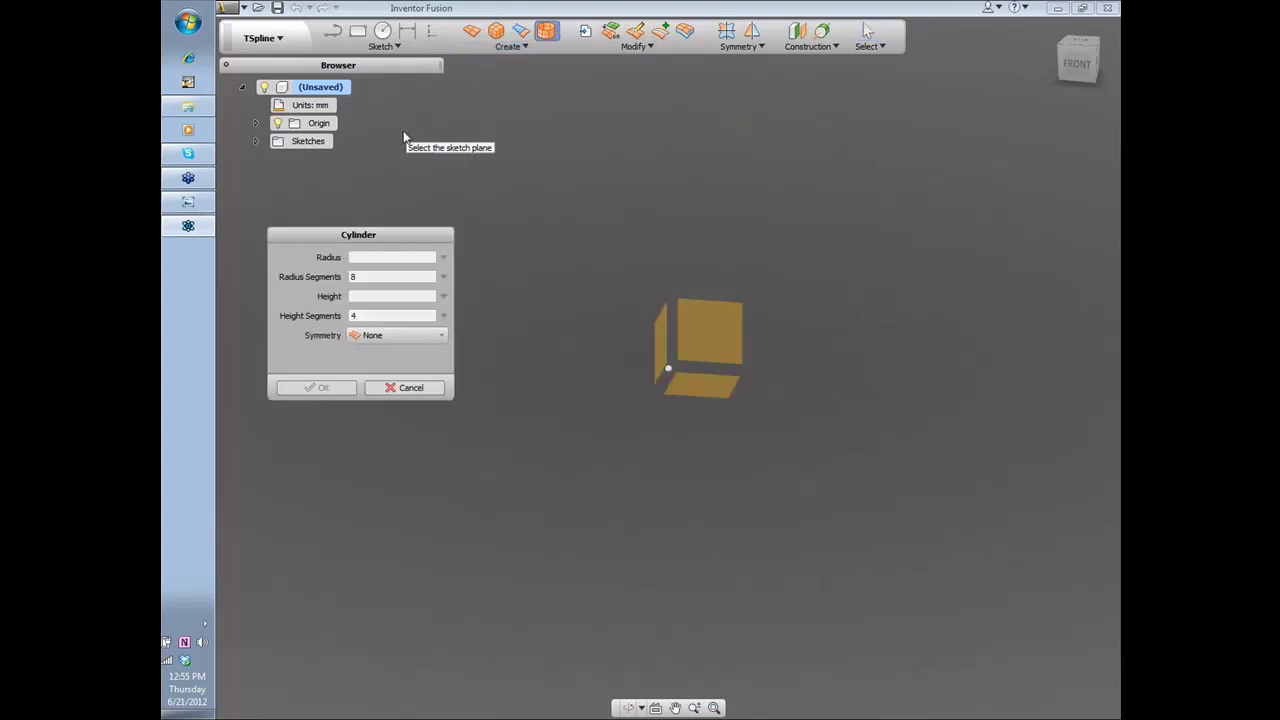
click(394, 388)
Step: Pin the Torus command to the quick-access Create tools
click(518, 47)
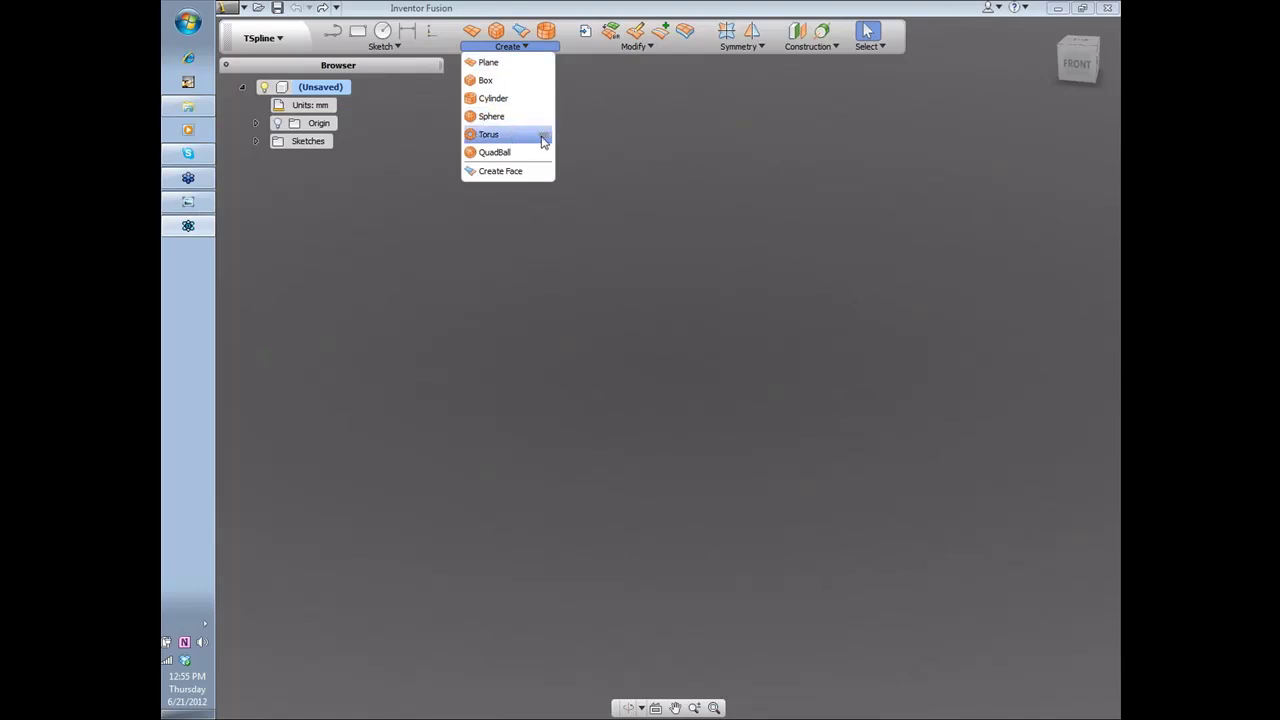
click(542, 135)
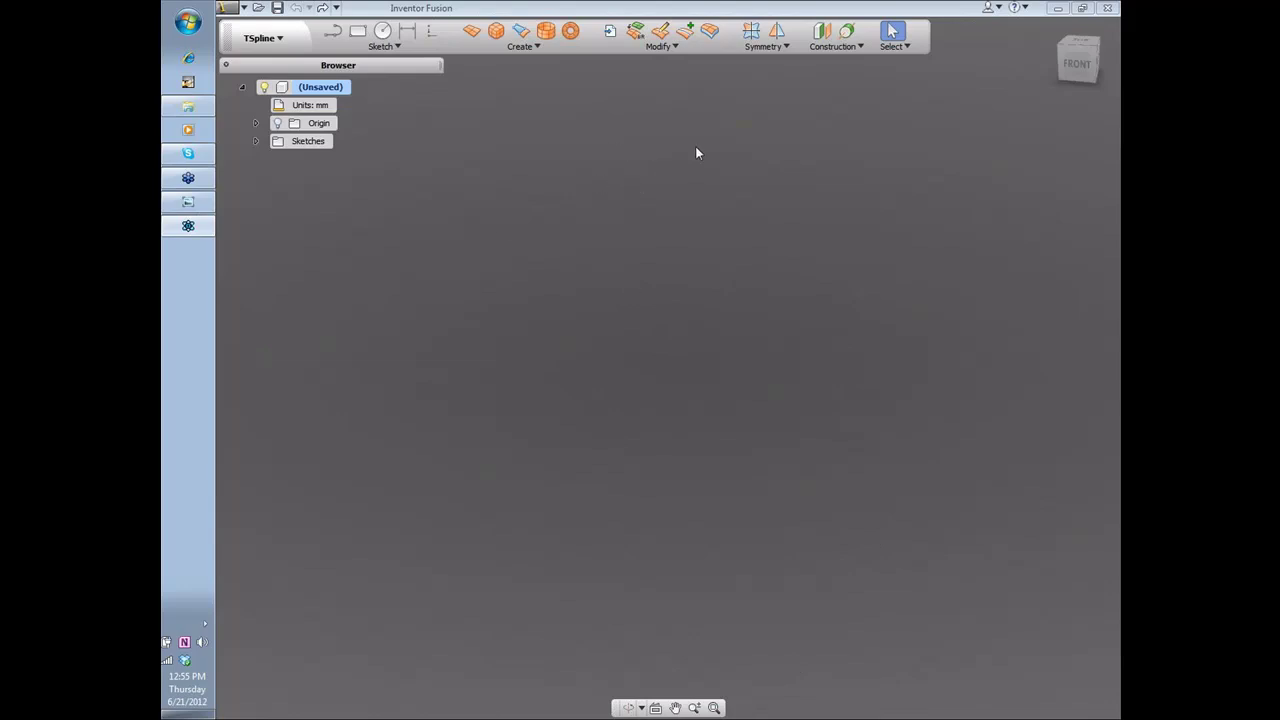
Step: Create a T-spline box centred on the origin on the horizontal plane, about 29 by 29 mm at the base and 45 mm high
click(517, 50)
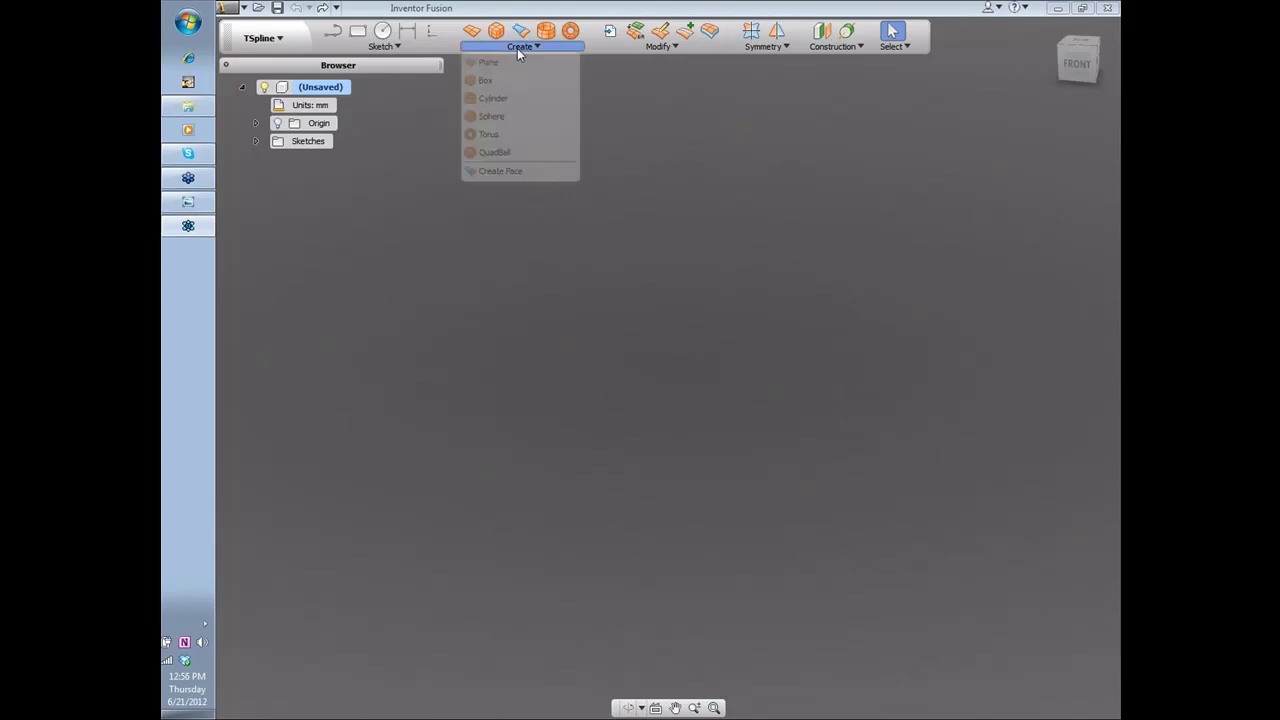
click(520, 86)
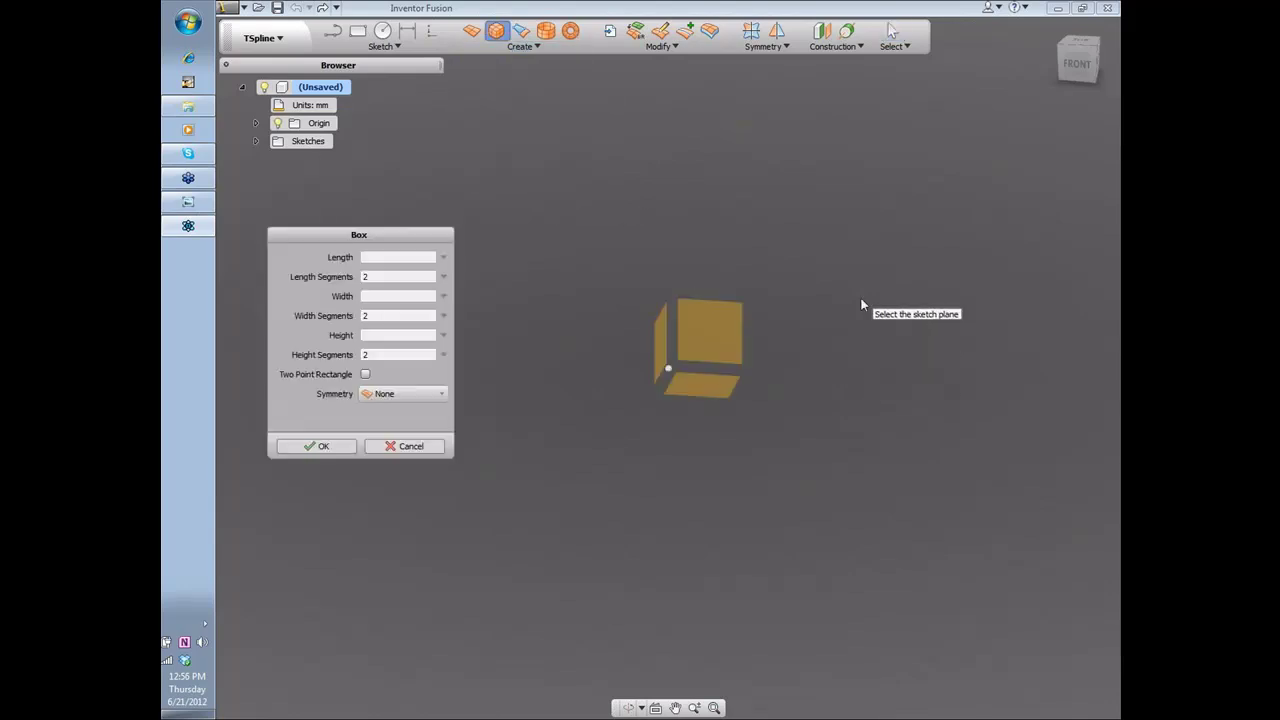
shift+middle_drag(861, 300, 680, 409)
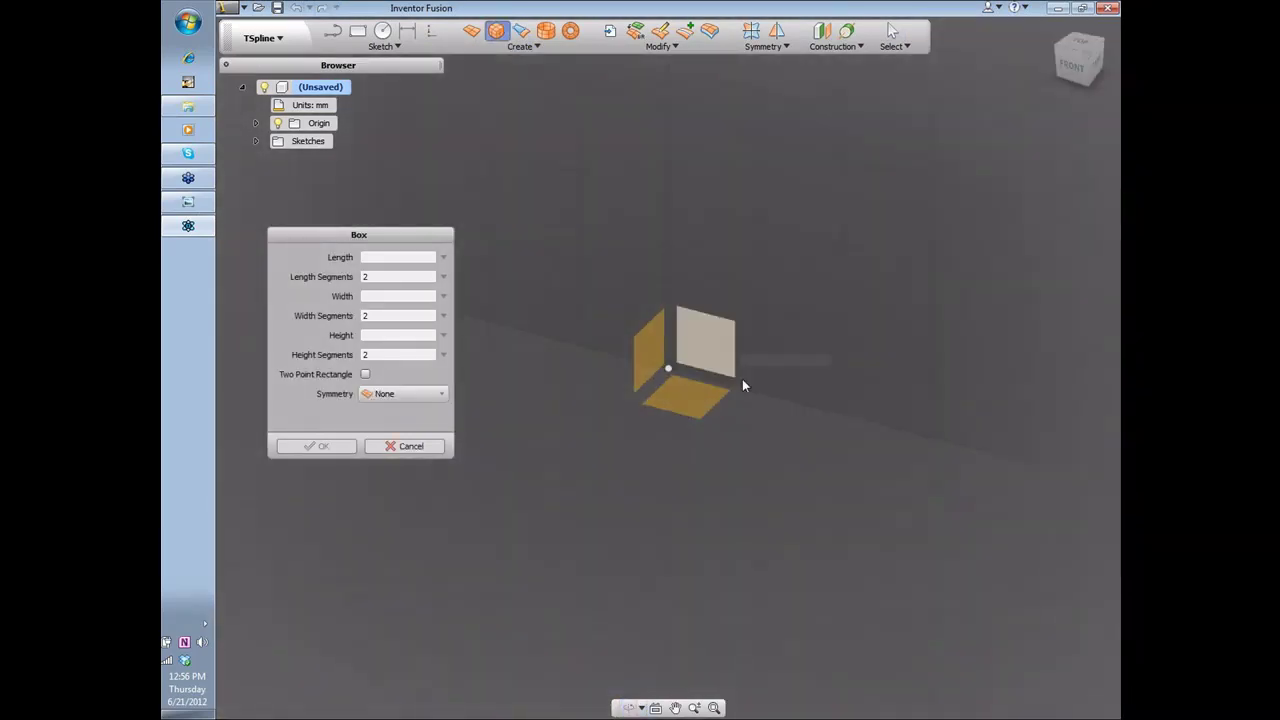
click(742, 380)
click(668, 368)
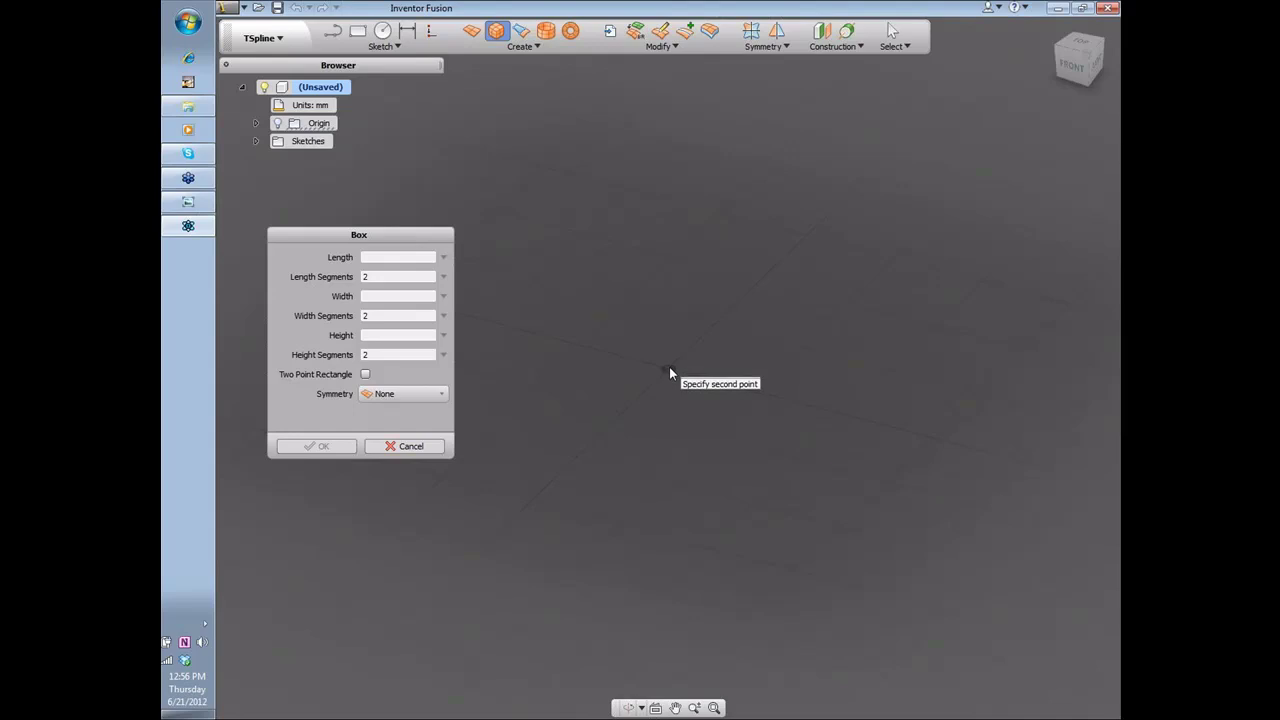
click(717, 448)
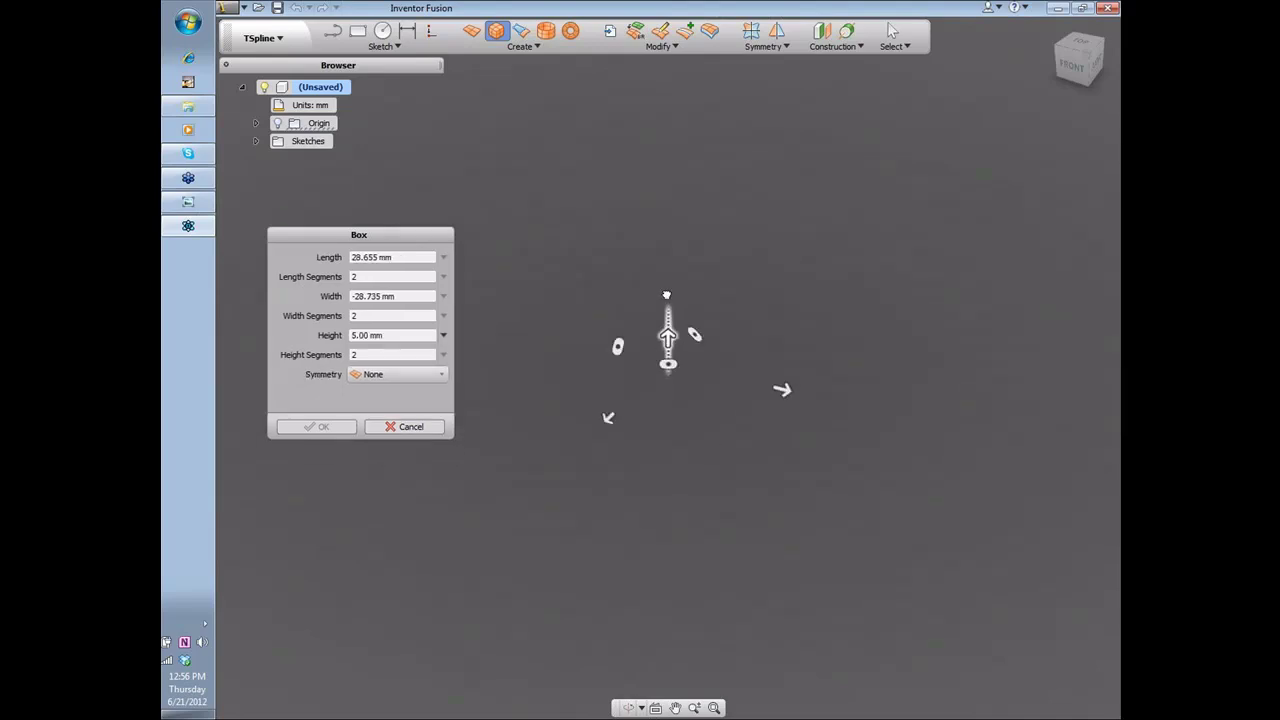
drag(666, 295, 667, 197)
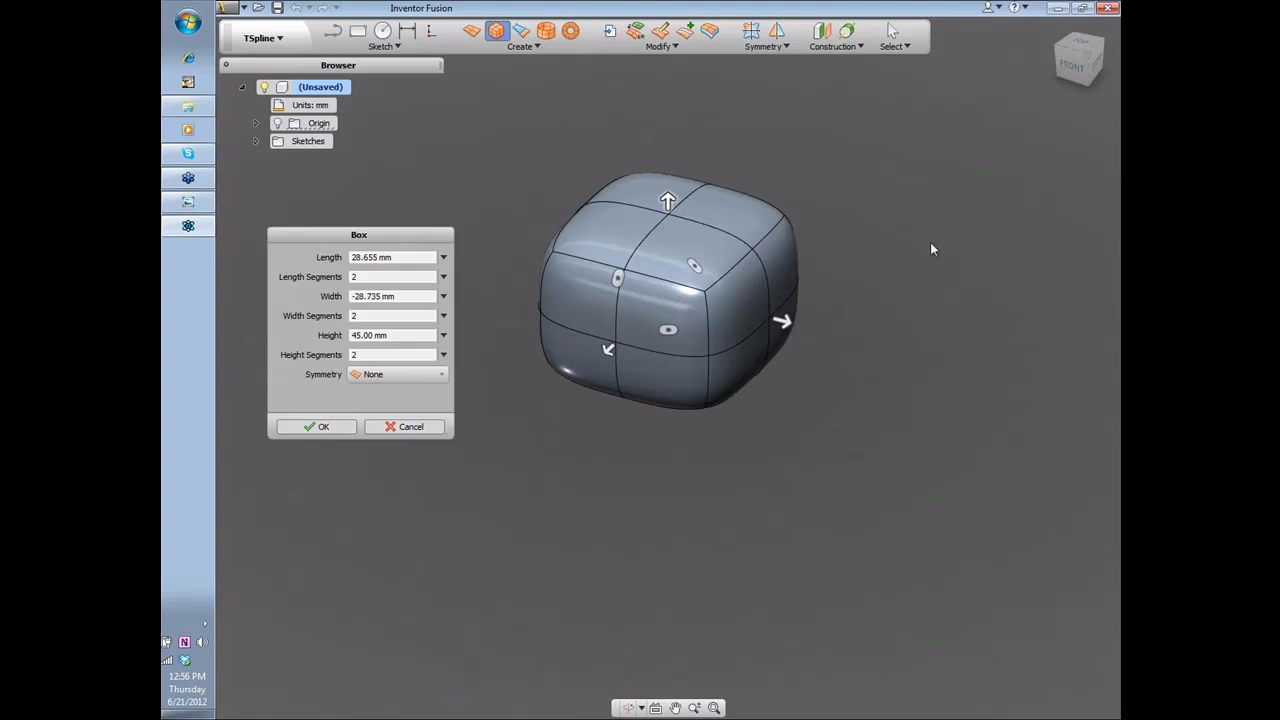
Step: Set the box's length to 45 mm and height to 55 mm, leaving Symmetry at None
shift+middle_drag(881, 333, 891, 454)
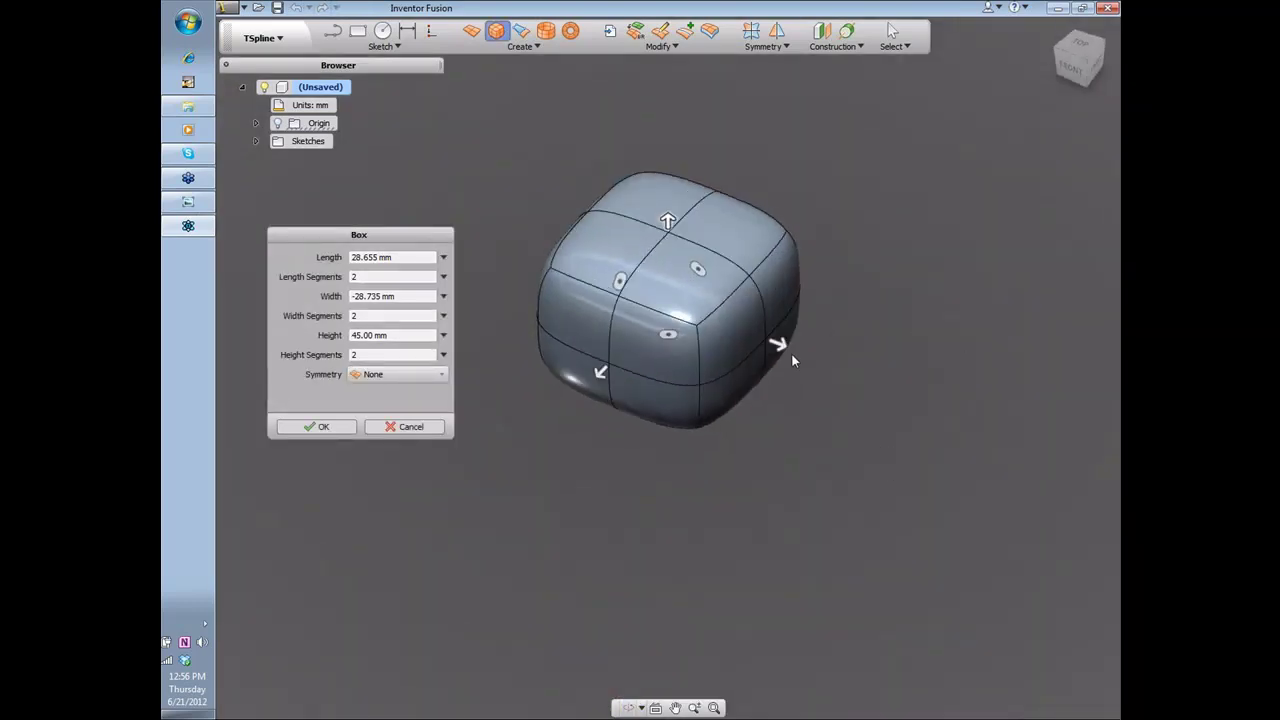
drag(778, 344, 831, 367)
drag(668, 208, 668, 189)
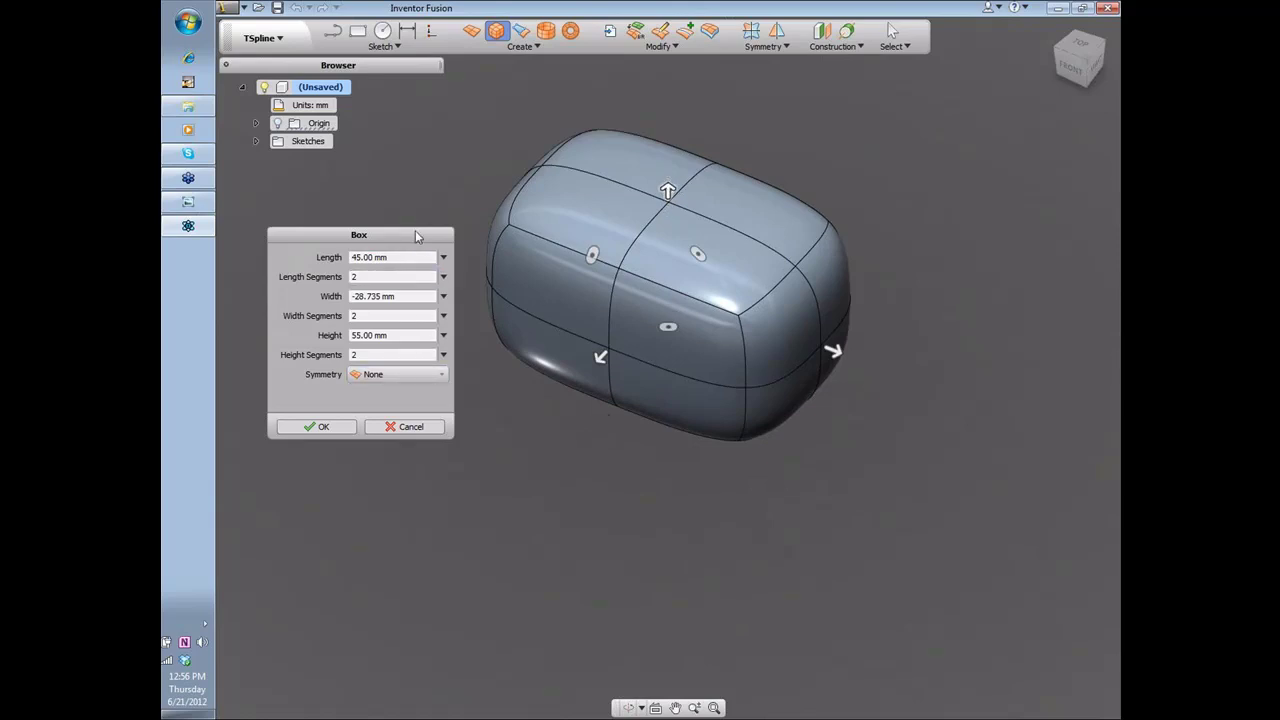
drag(420, 236, 431, 201)
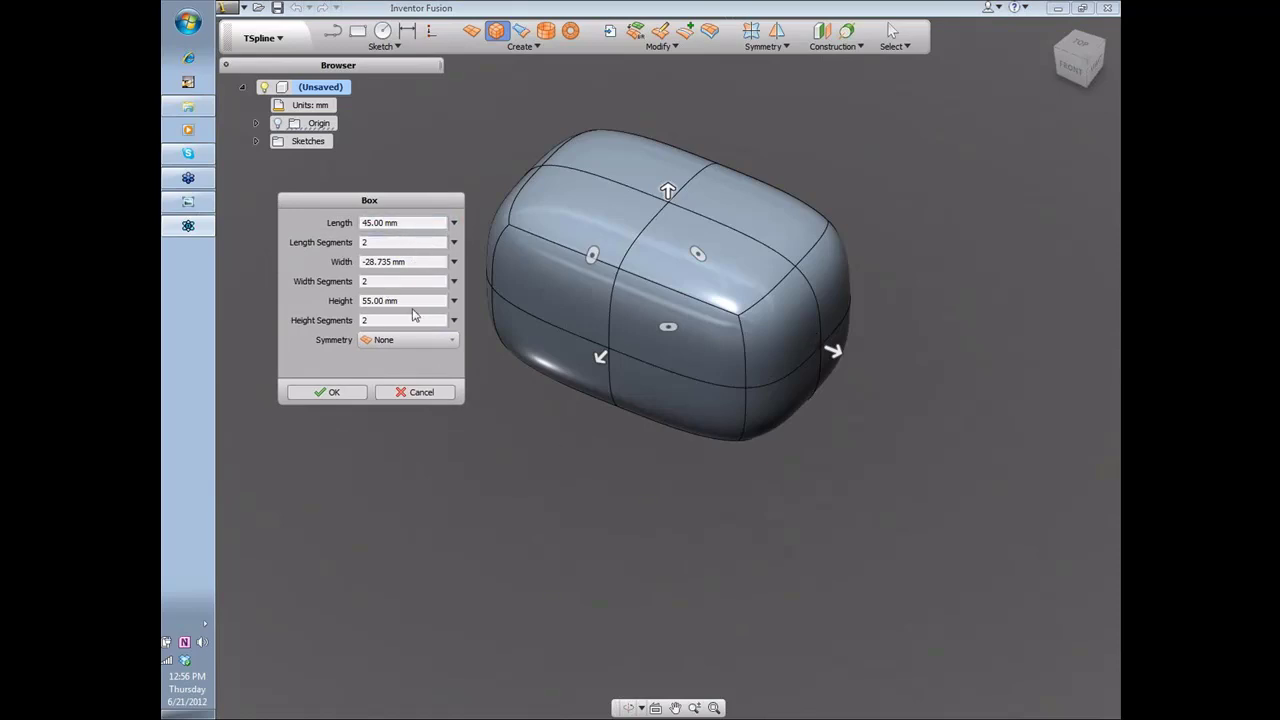
click(425, 340)
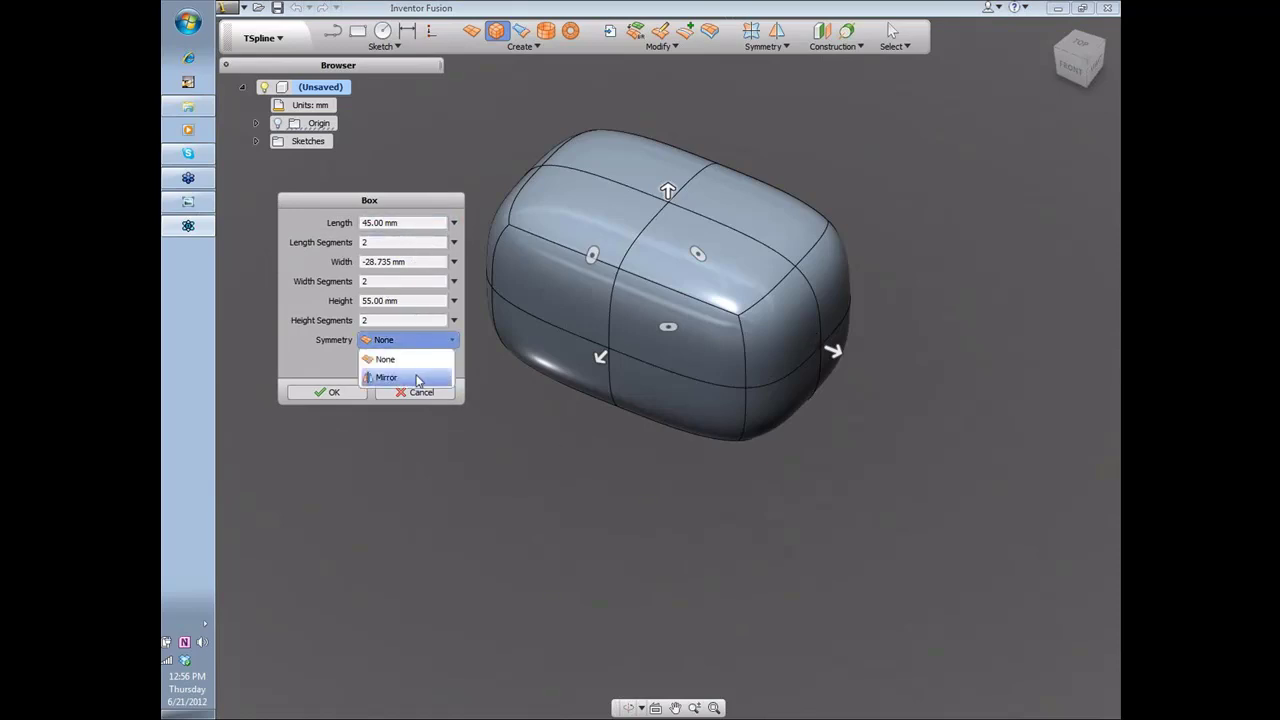
click(588, 477)
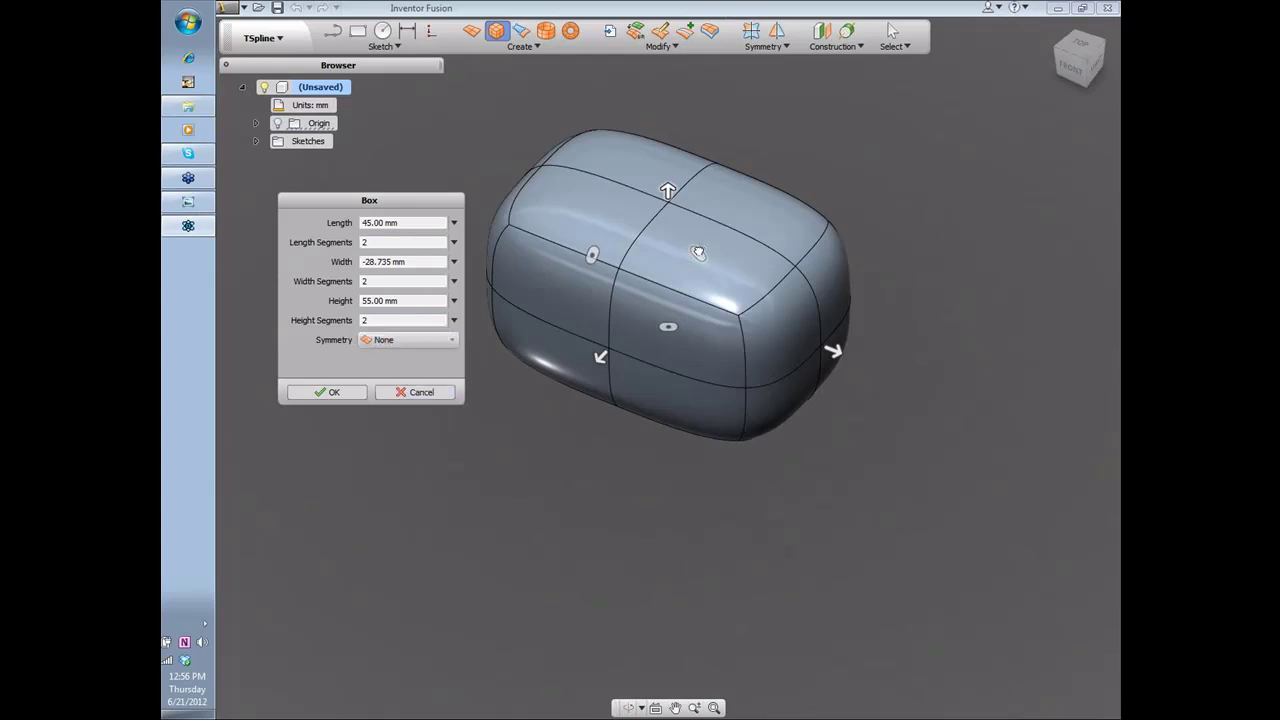
Step: Set the box to three width segments and a width of -40 mm, and accept it
drag(698, 253, 719, 235)
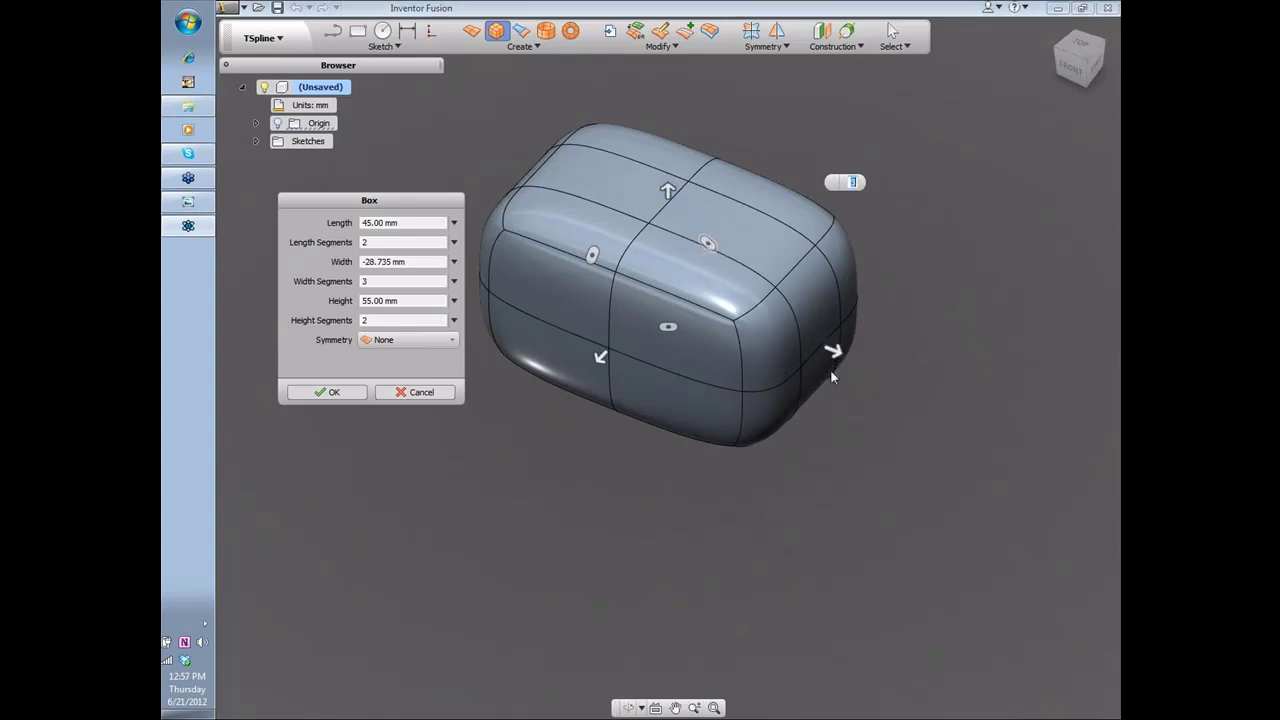
drag(600, 357, 536, 527)
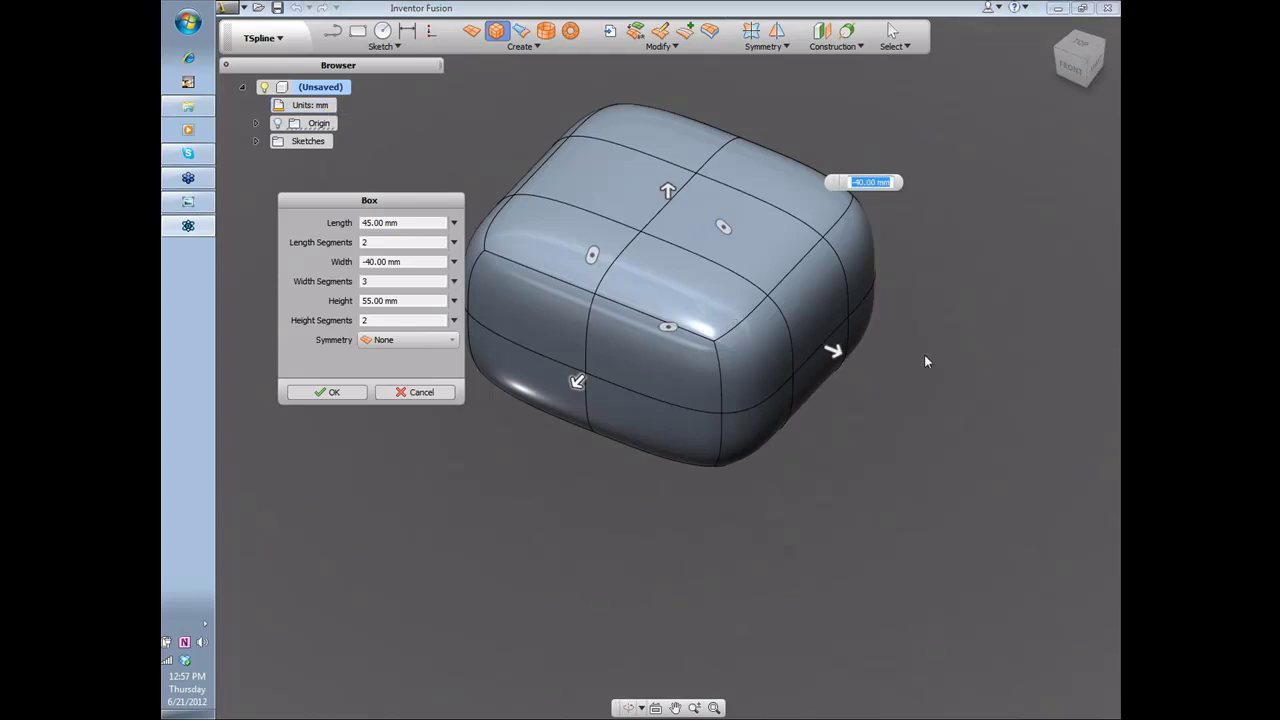
click(329, 392)
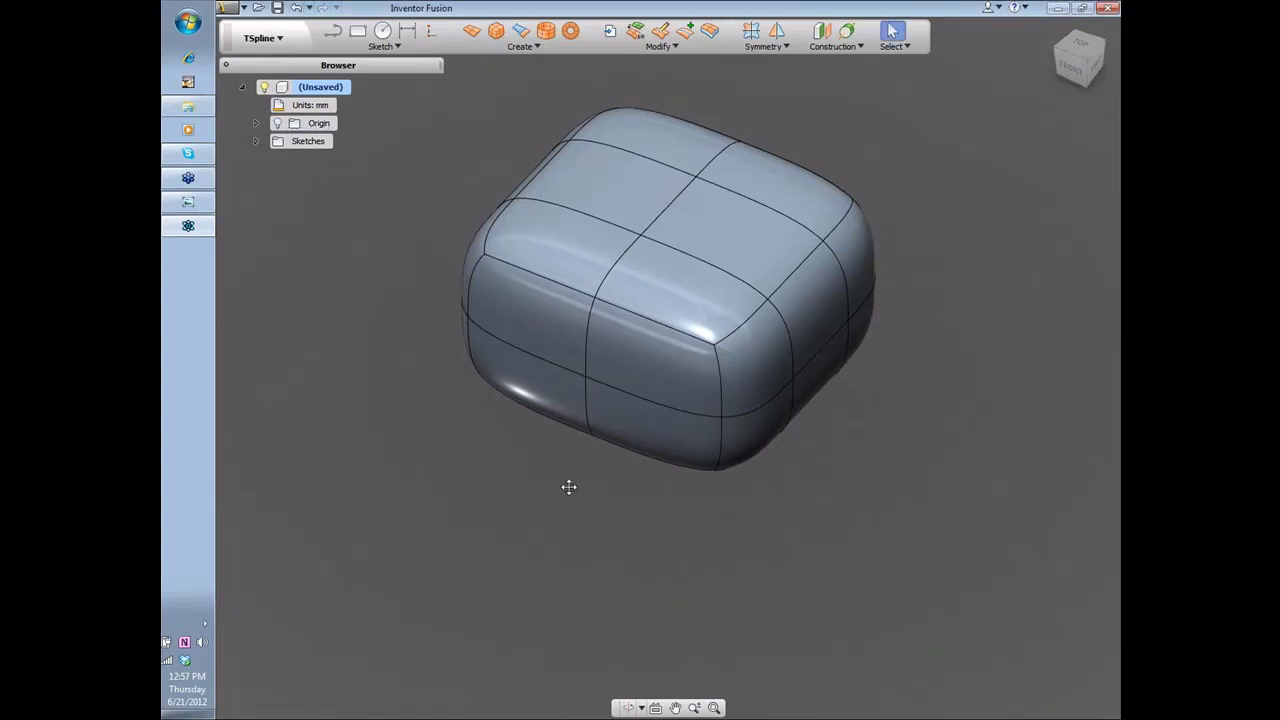
middle_drag(568, 487, 946, 264)
click(532, 48)
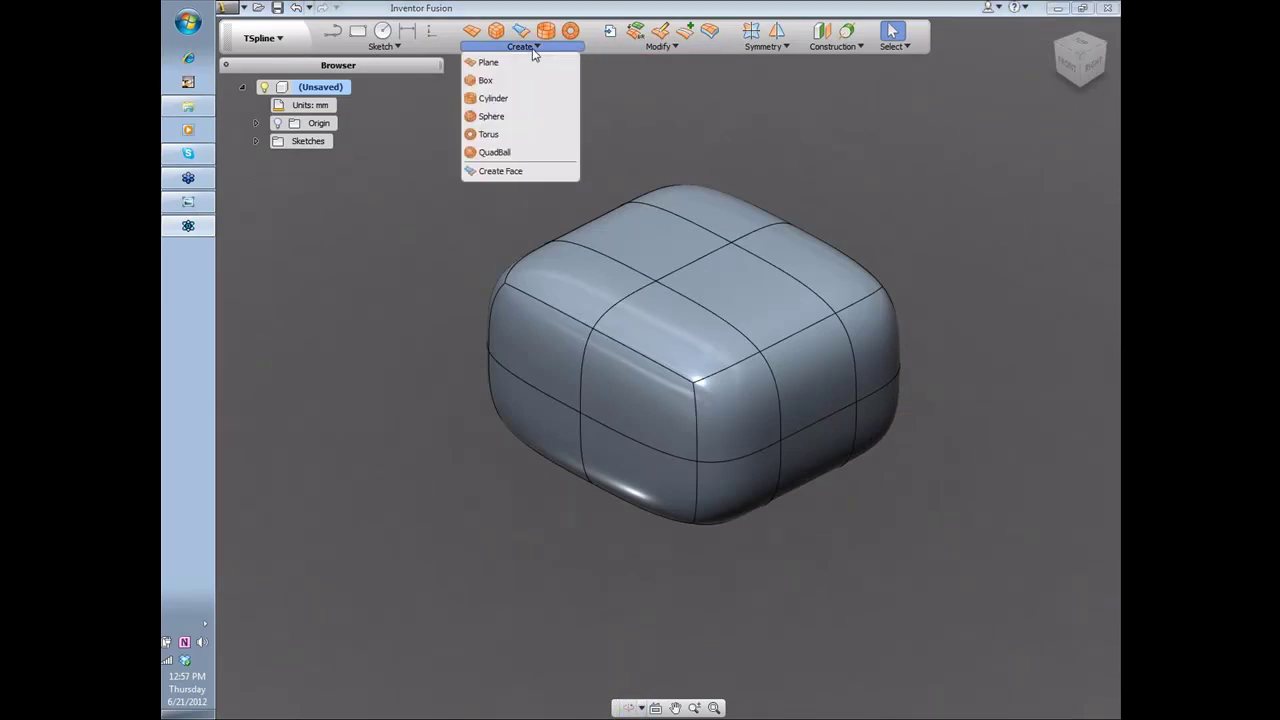
click(659, 50)
click(659, 50)
click(674, 48)
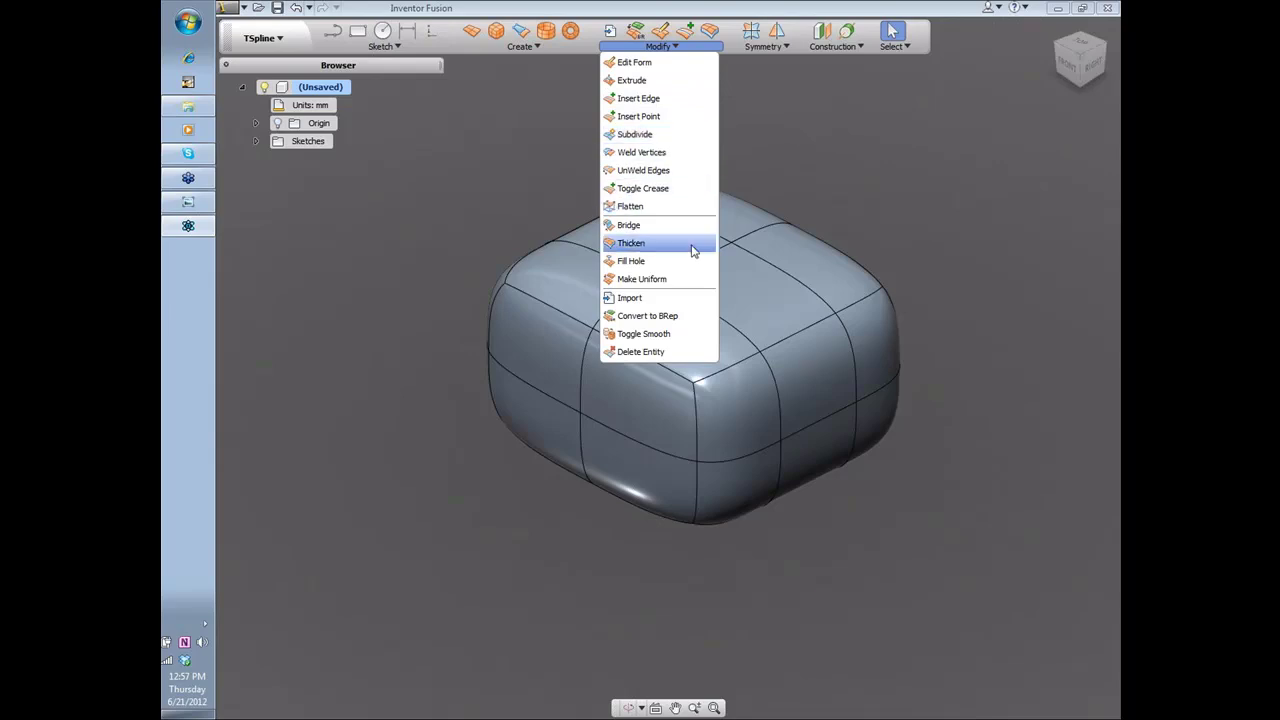
click(927, 151)
Step: Apply internal mirror symmetry to the T-spline box by pairing the two middle top faces across its centre edge loop
click(809, 389)
shift+middle_drag(812, 156, 713, 110)
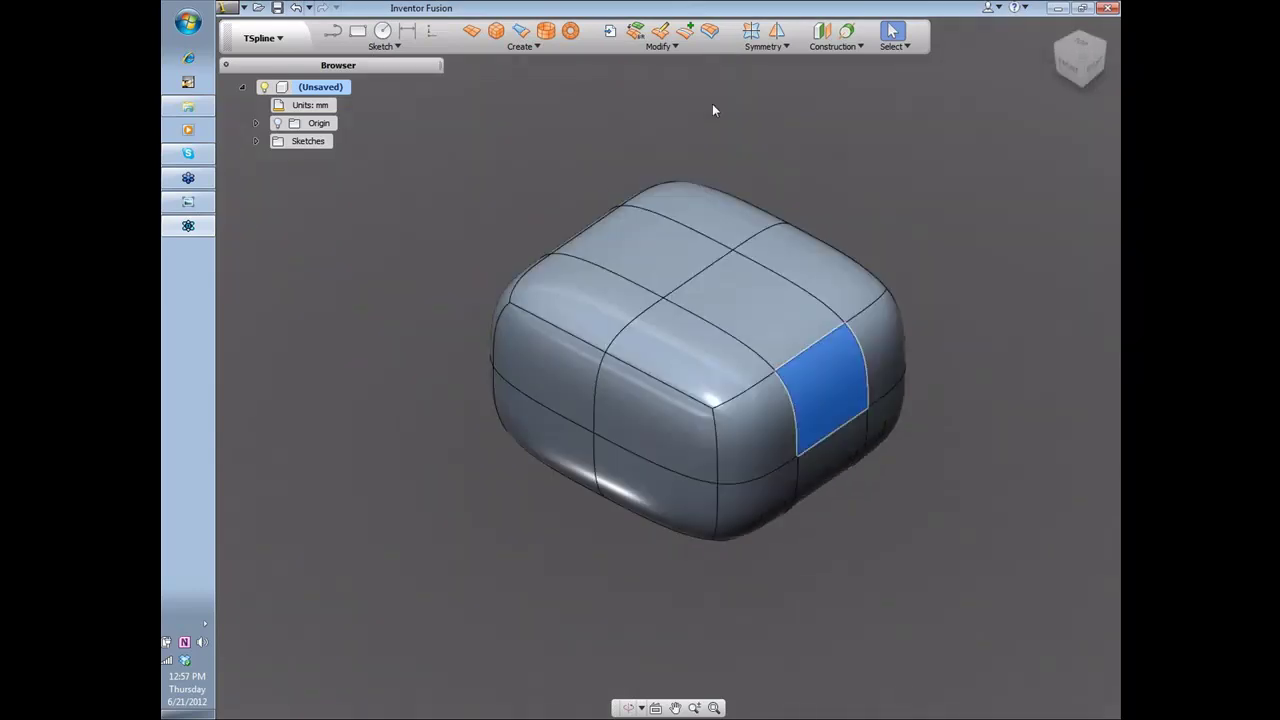
click(777, 31)
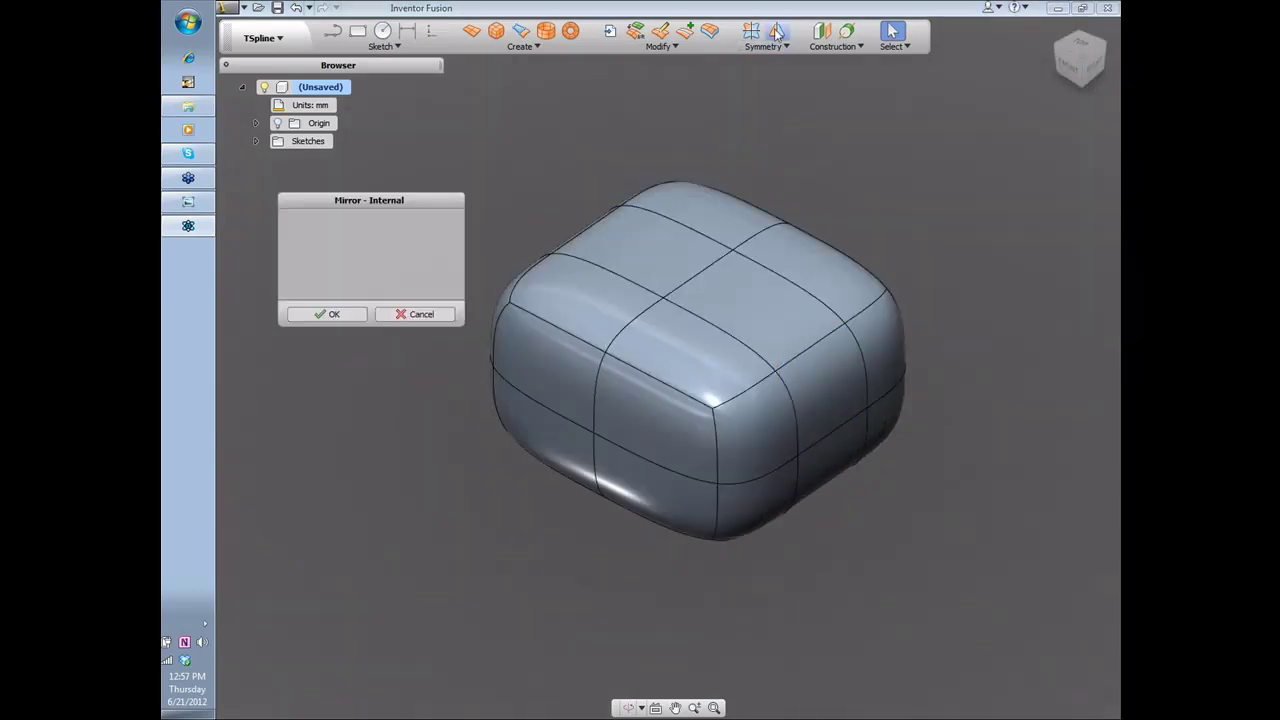
click(742, 307)
click(656, 270)
click(314, 315)
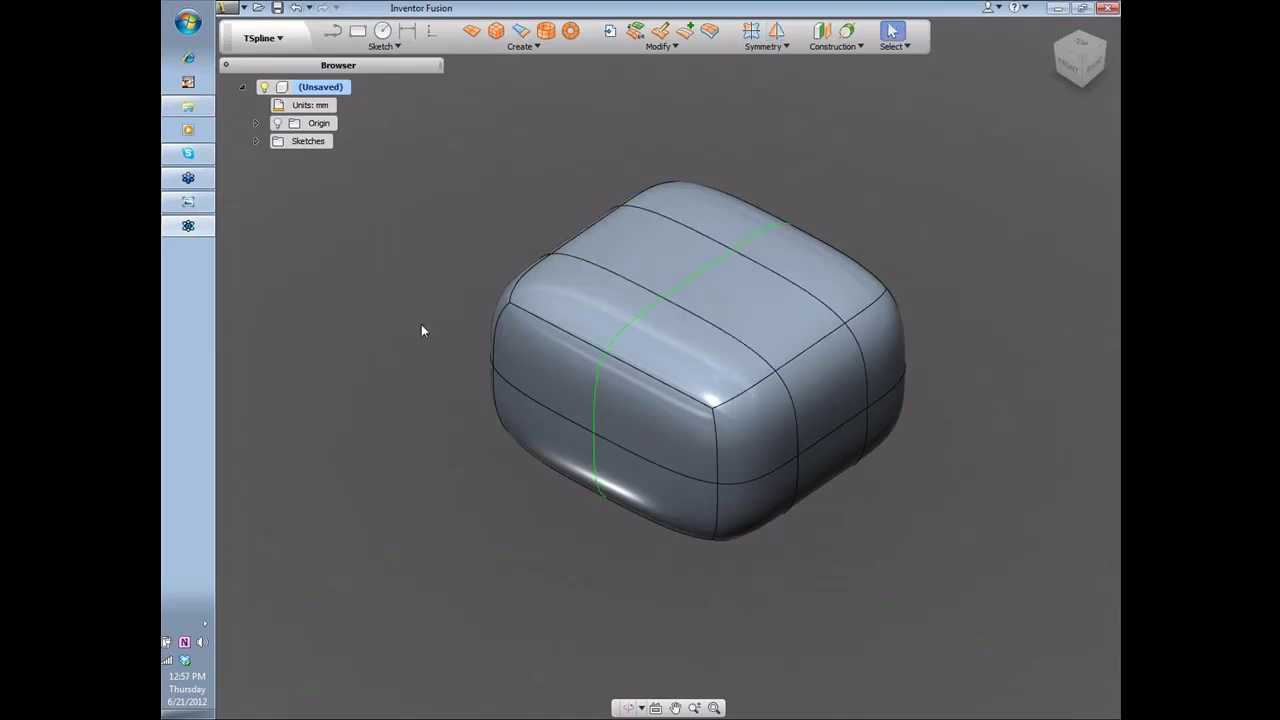
shift+middle_drag(420, 322, 450, 342)
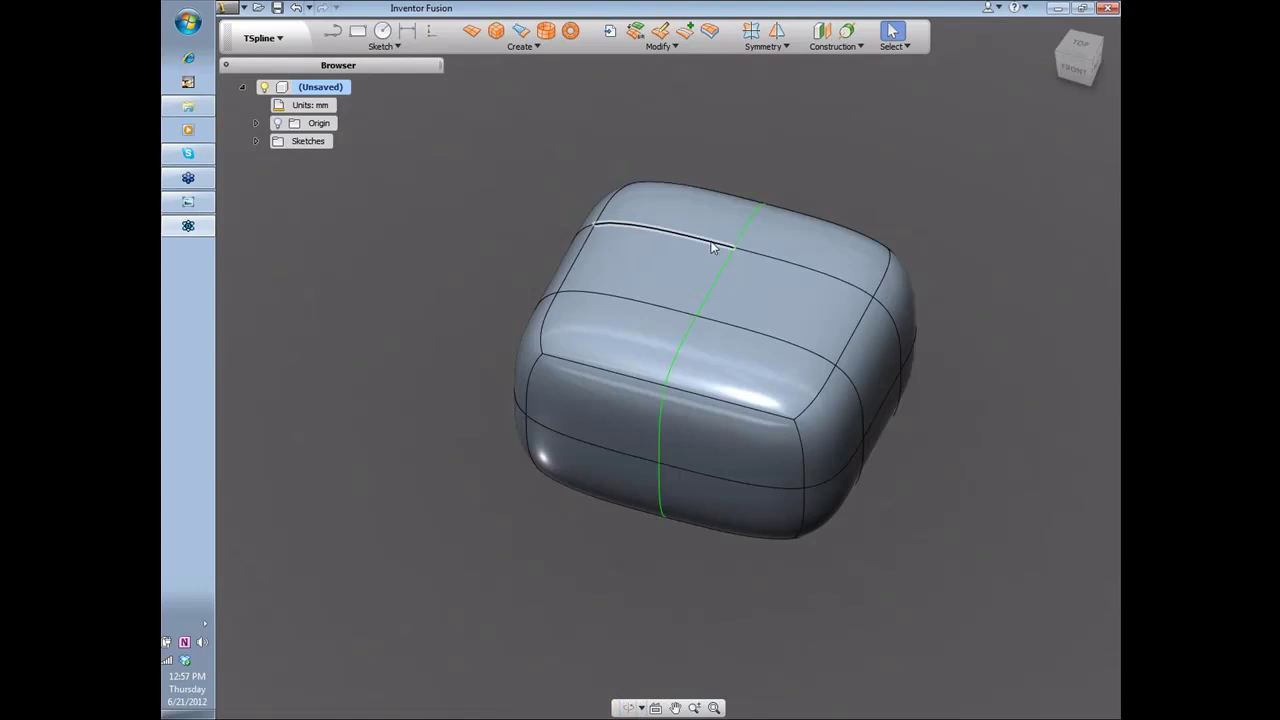
Step: Edit the form in world space with the Face selection filter, nudging the upper middle side face slightly outward and adjusting its angle
click(650, 47)
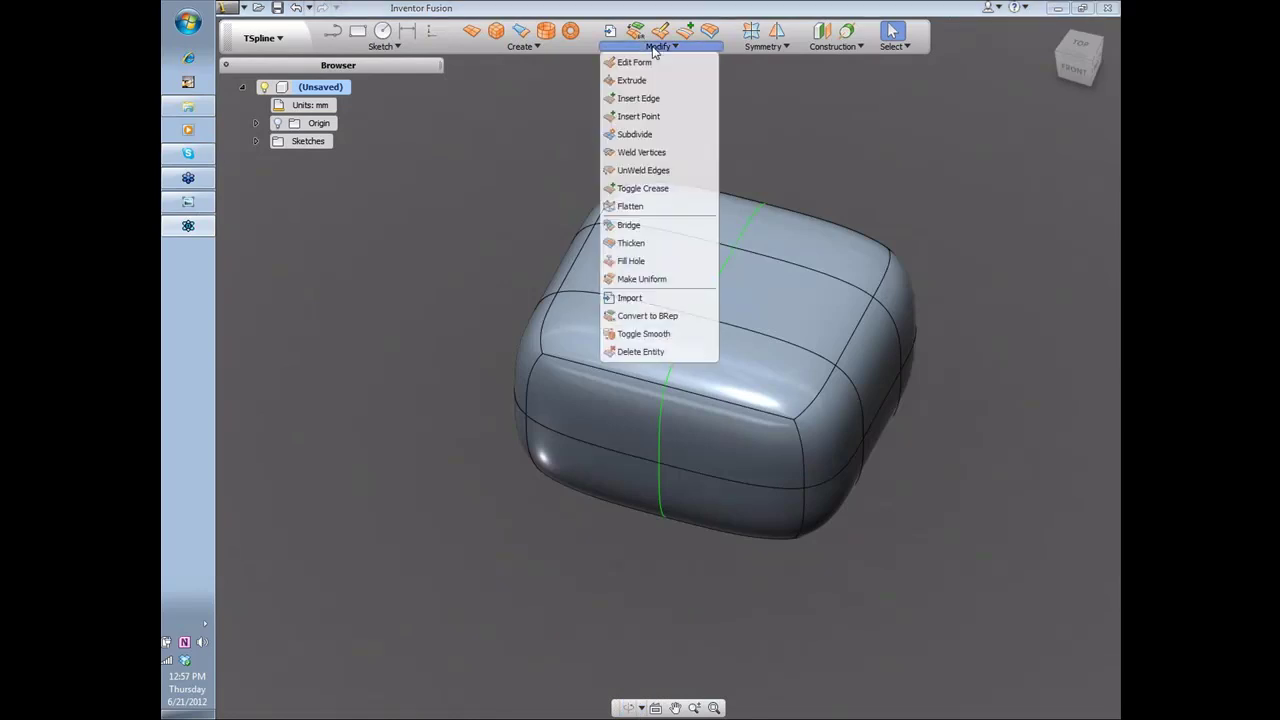
click(647, 64)
shift+middle_drag(958, 245, 873, 377)
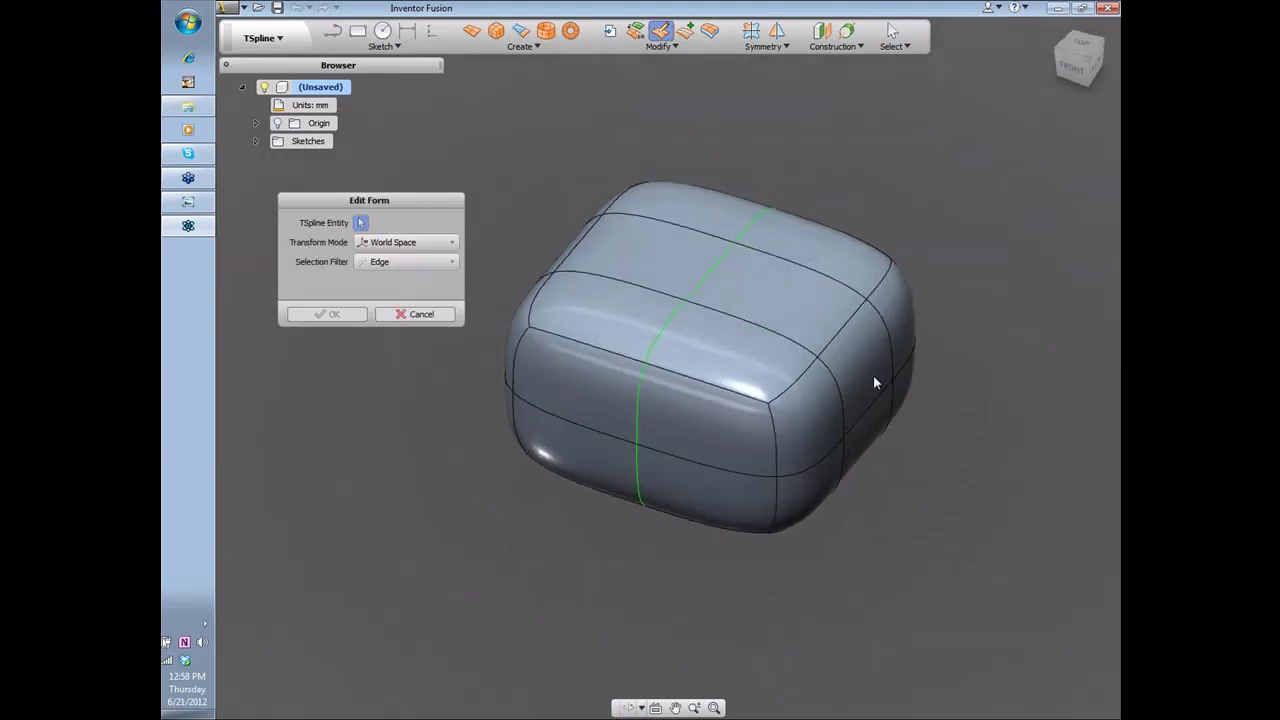
click(873, 377)
click(423, 262)
click(410, 300)
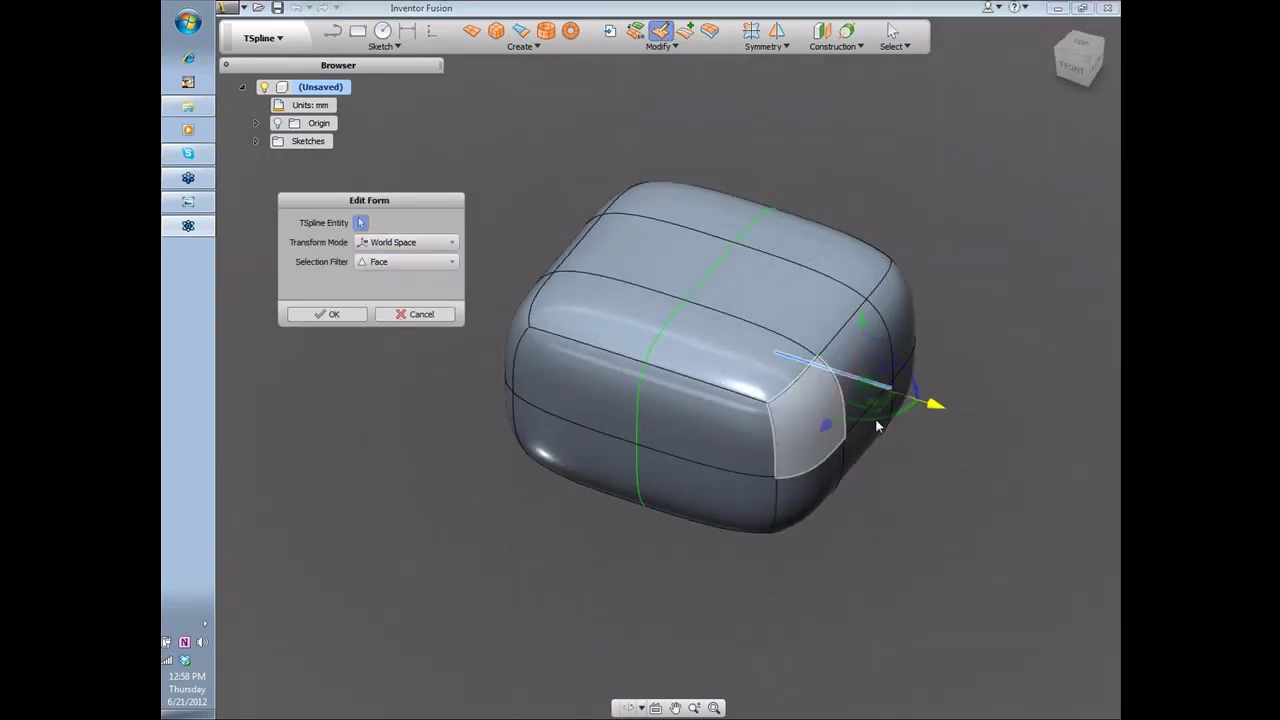
shift+middle_drag(990, 270, 880, 231)
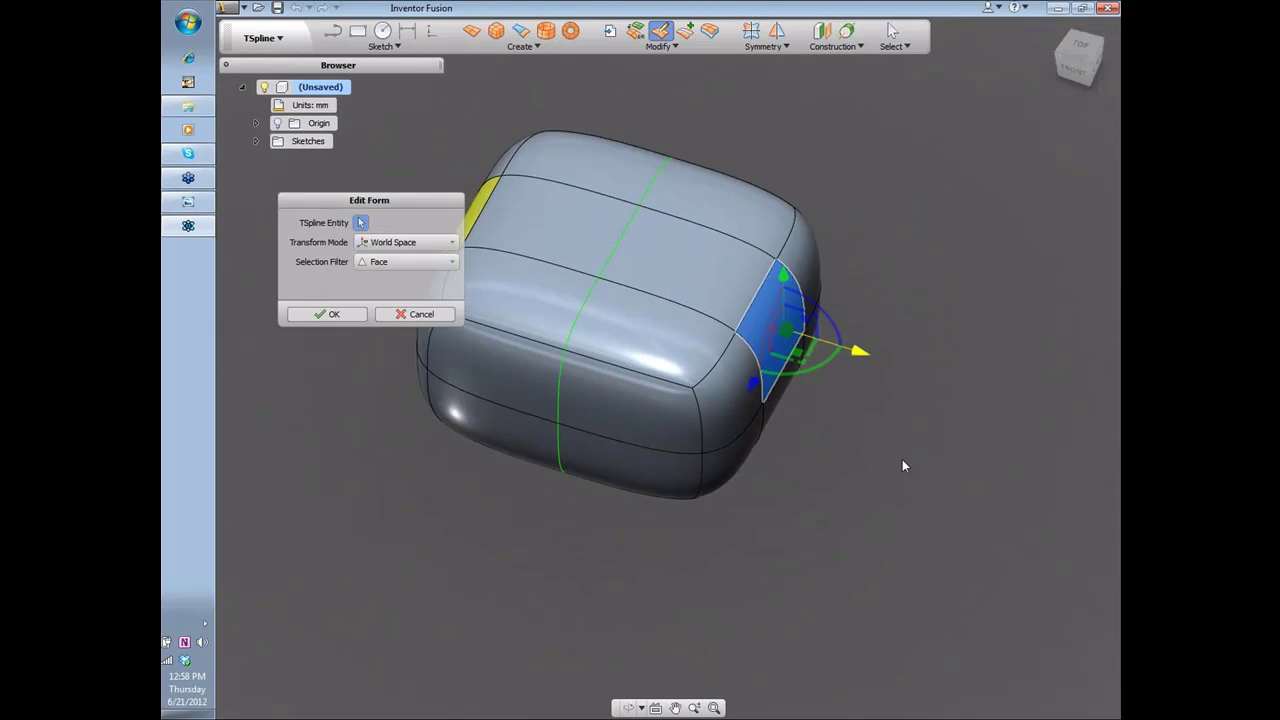
mouse_move(1030, 378)
shift+middle_down()
mouse_move(1042, 347)
mouse_move(1035, 380)
shift+middle_up()
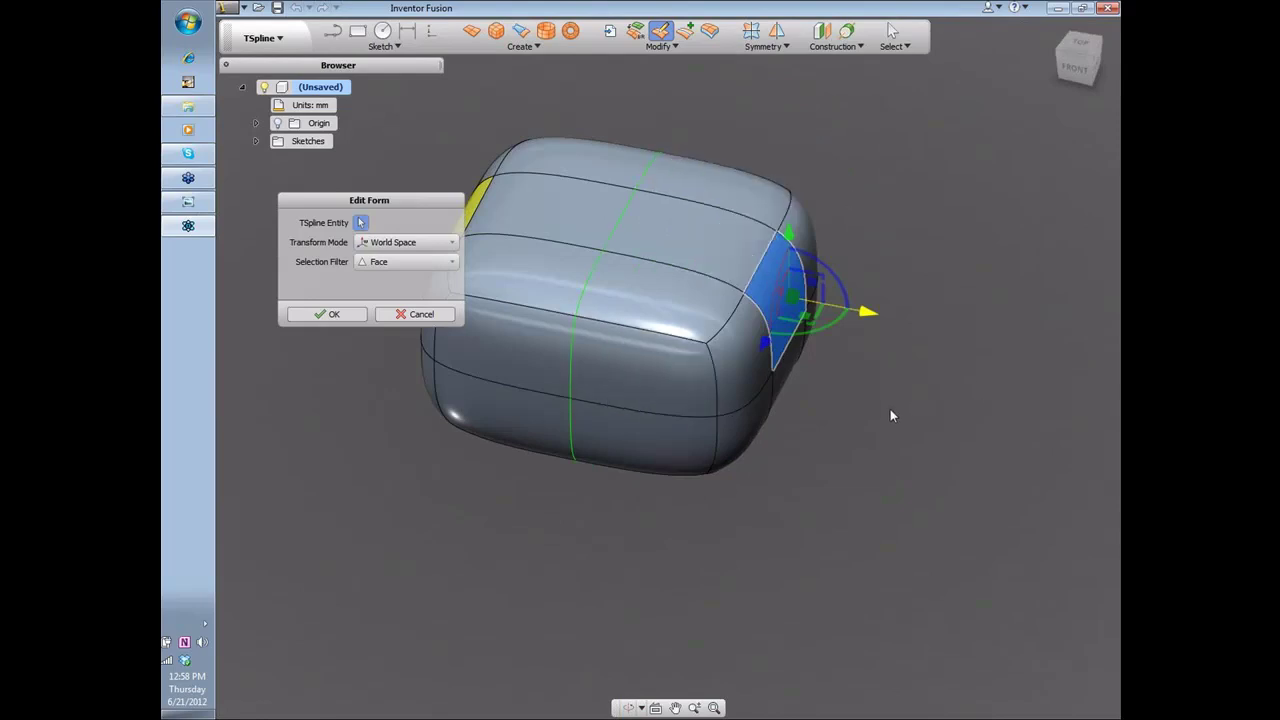
mouse_move(866, 313)
mouse_down()
mouse_move(898, 324)
mouse_move(870, 318)
mouse_up()
mouse_move(820, 257)
mouse_down()
mouse_move(820, 184)
mouse_move(819, 255)
mouse_up()
mouse_move(788, 340)
mouse_down()
mouse_move(750, 403)
mouse_move(780, 354)
mouse_up()
click(887, 380)
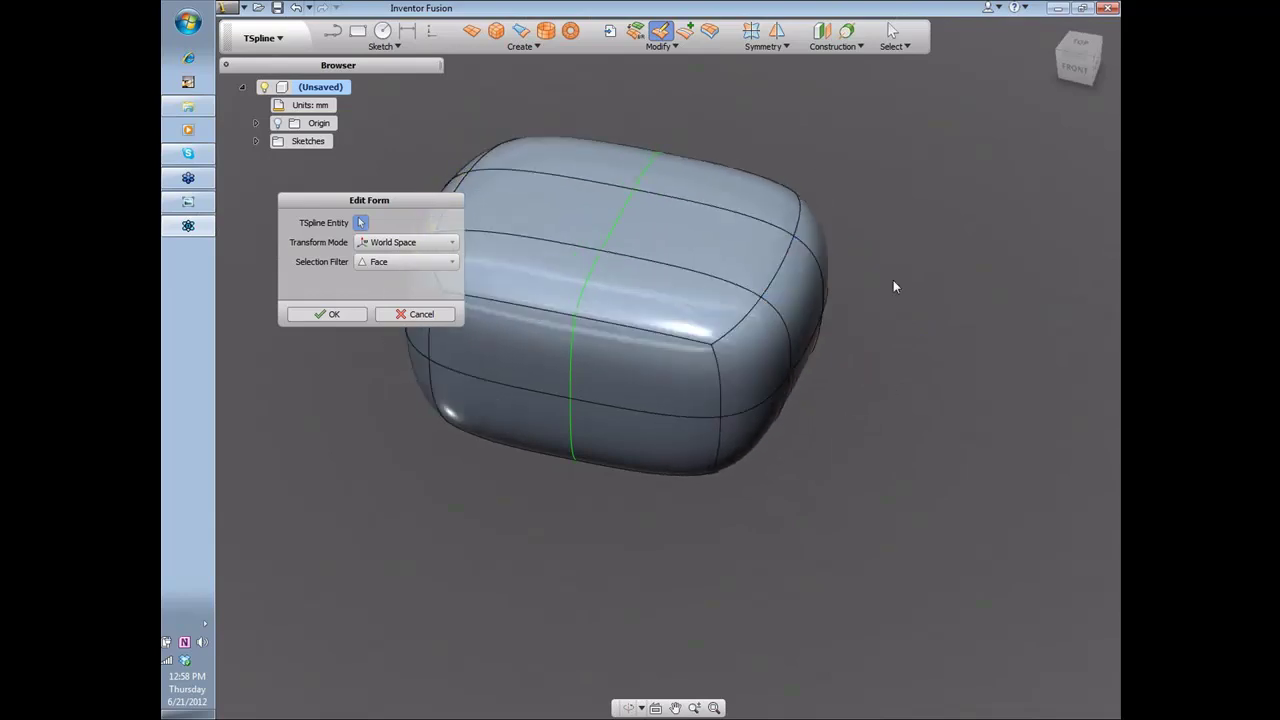
Step: Pull the same upper side face far outward so both mirrored ends stretch, keep World Space and the Face filter, and accept the edit
click(805, 302)
drag(826, 304, 822, 376)
drag(853, 323, 909, 249)
drag(421, 204, 978, 439)
click(969, 478)
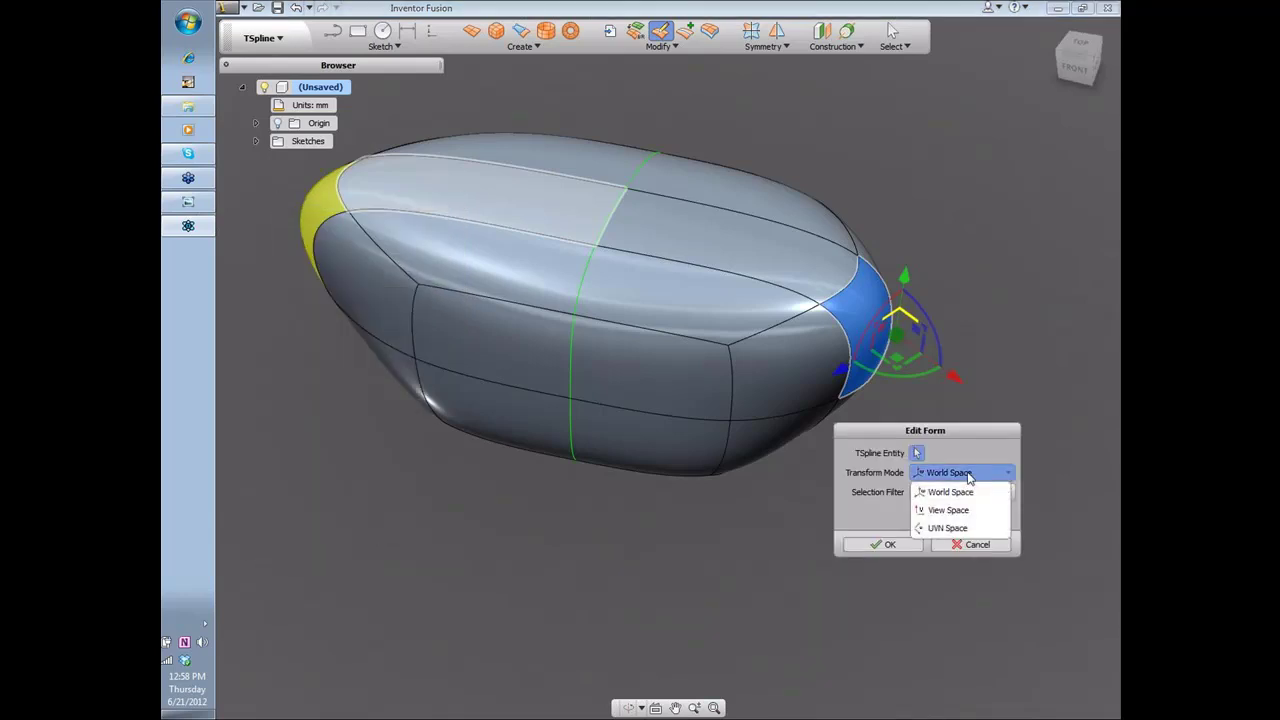
click(1024, 640)
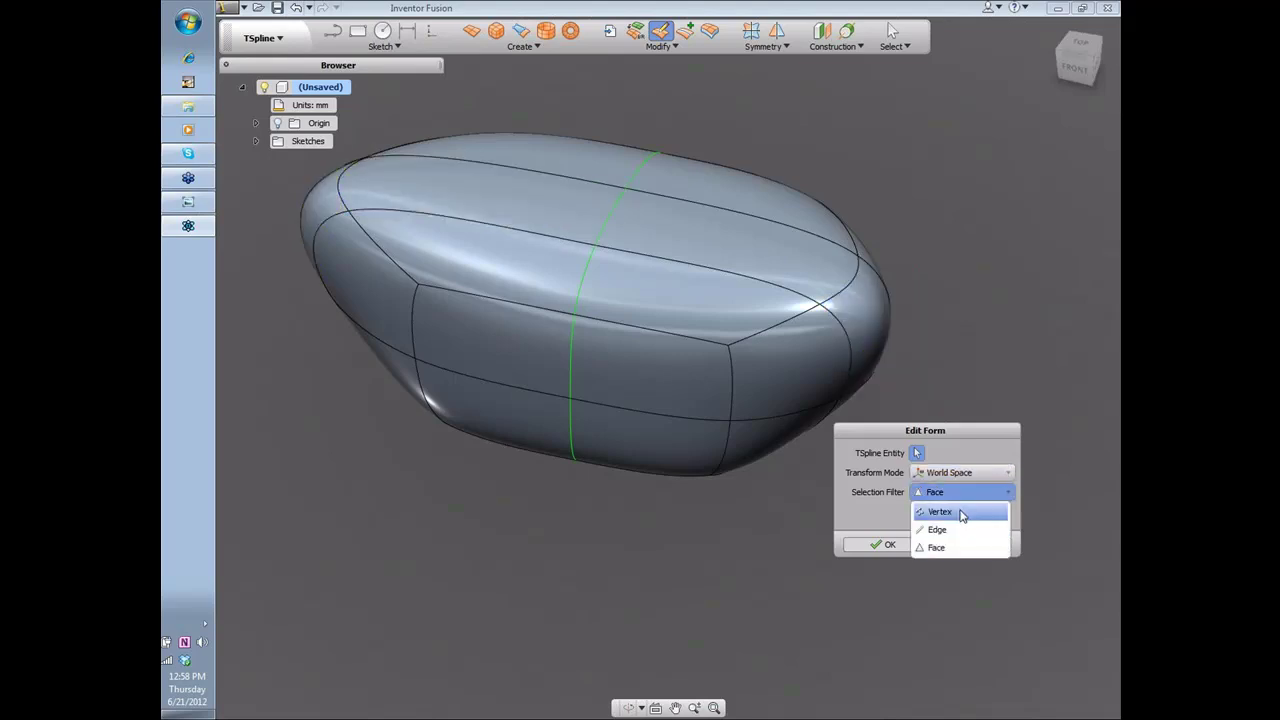
click(940, 548)
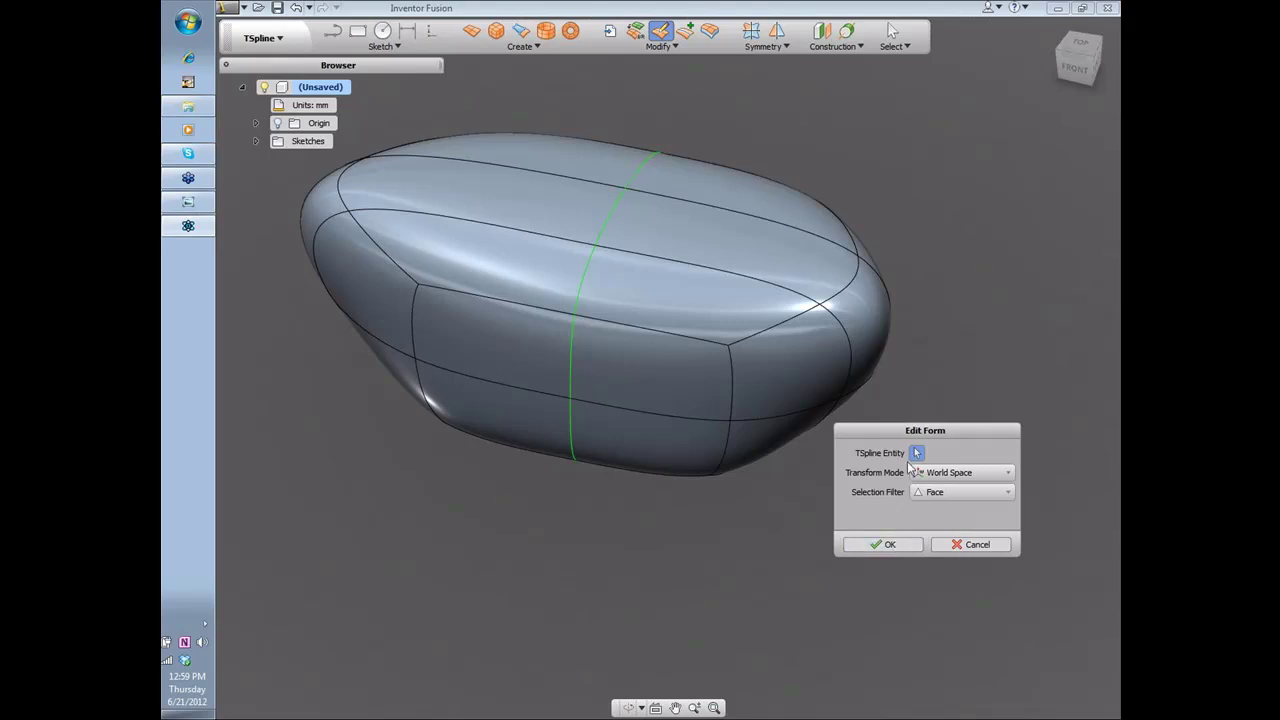
click(883, 544)
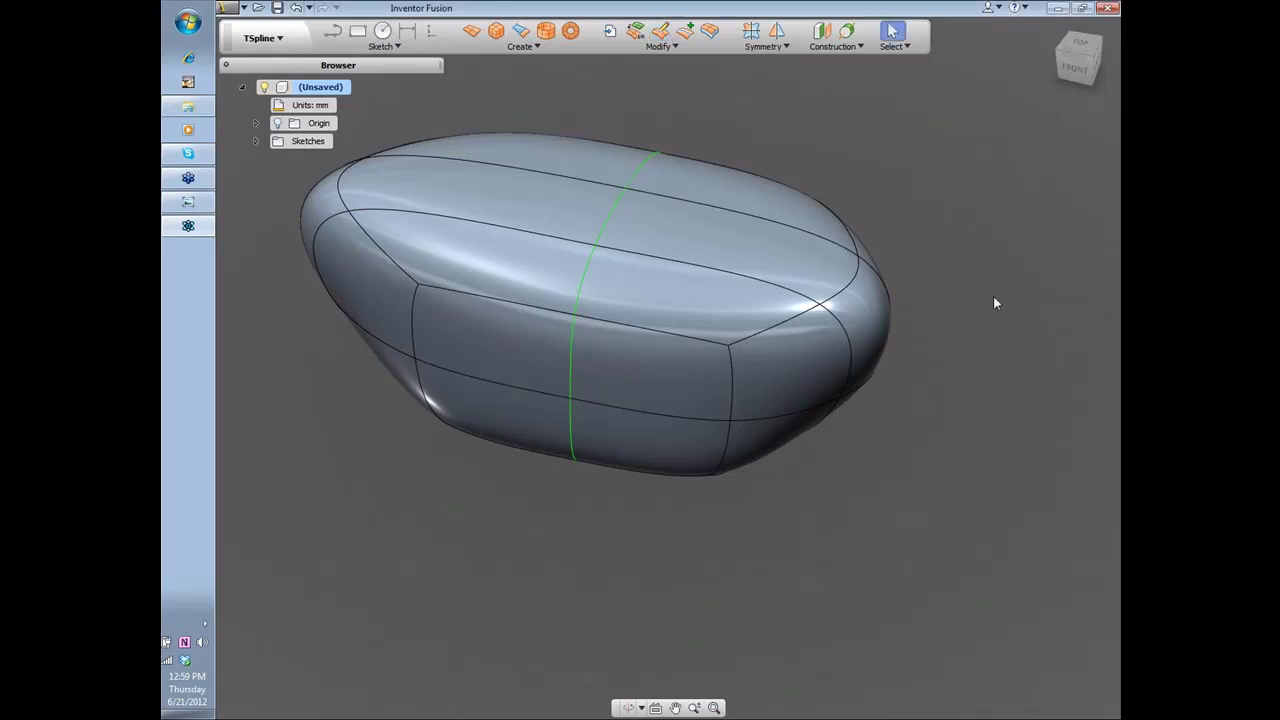
click(885, 311)
right_click(854, 323)
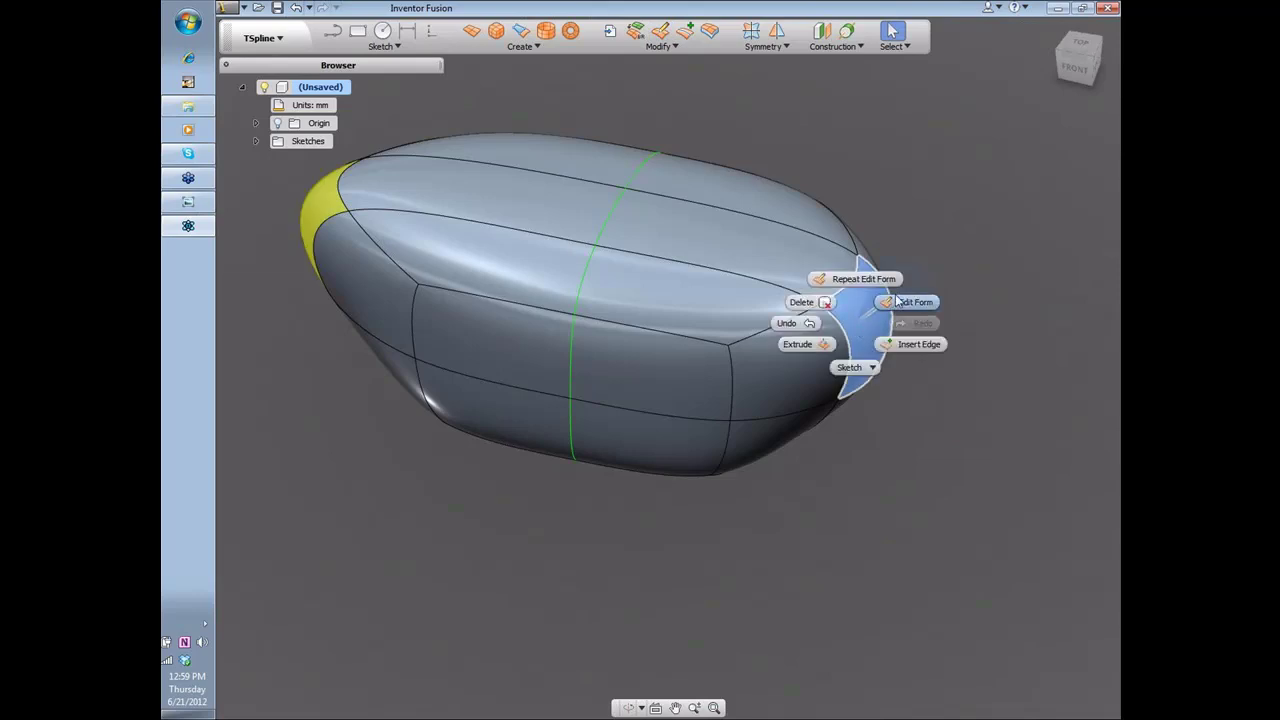
click(946, 267)
click(972, 545)
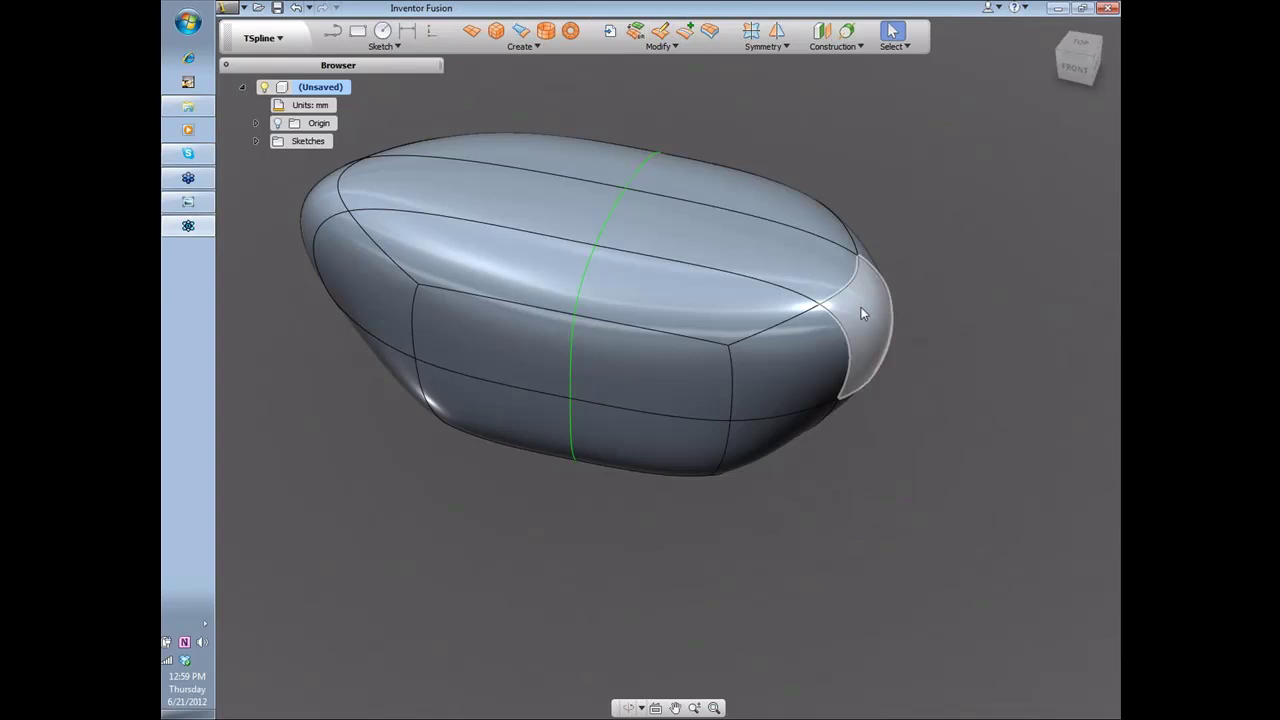
Step: Switch to the Surface workspace and return to the TSpline workspace
right_click(959, 360)
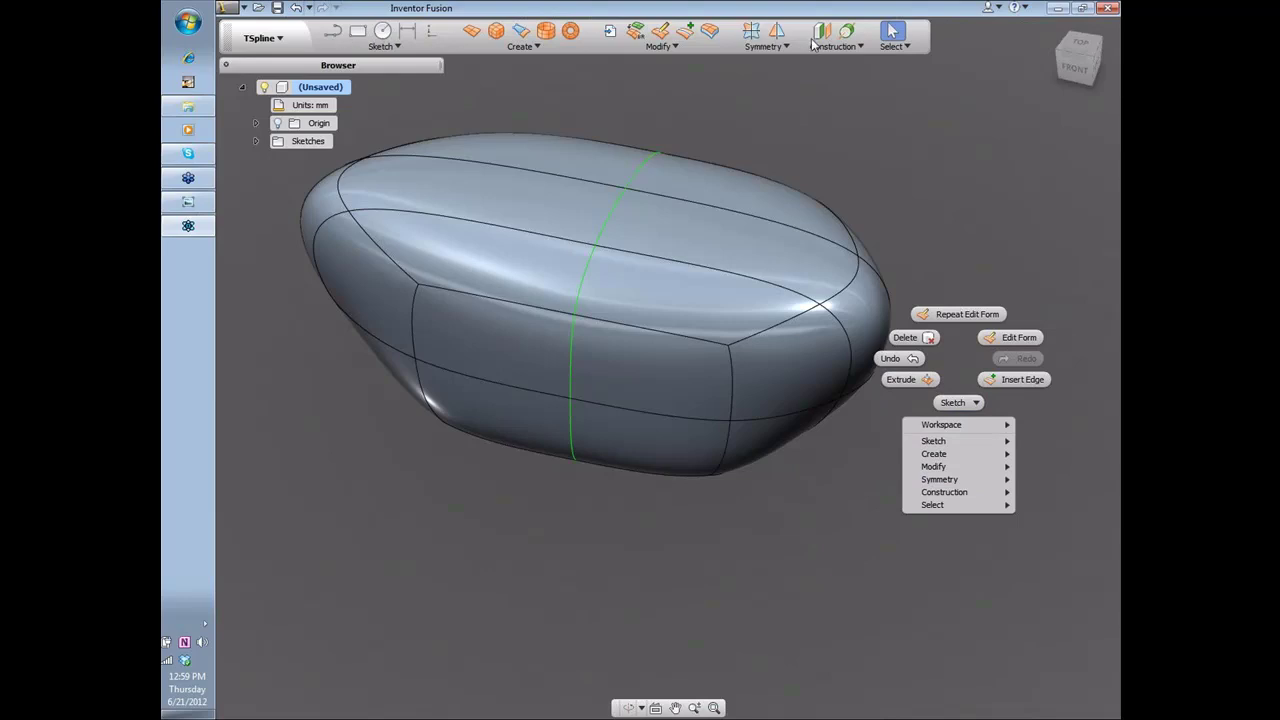
mouse_move(952, 426)
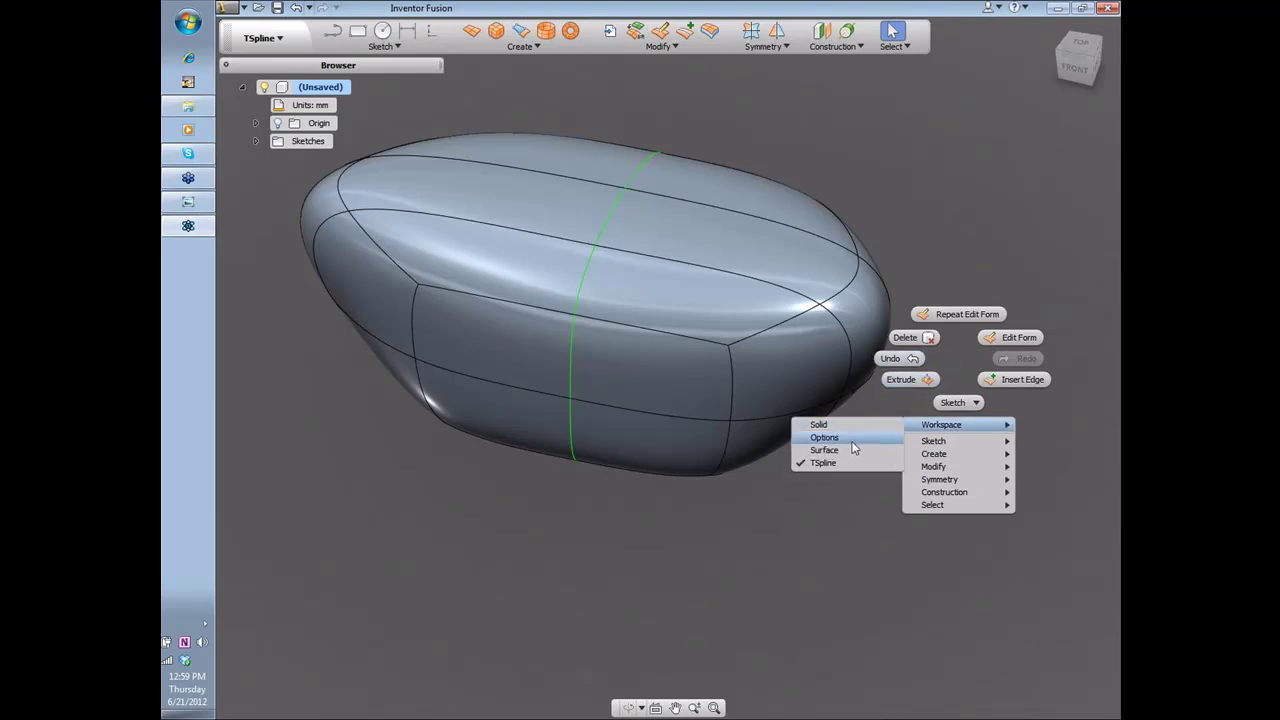
click(849, 451)
right_click(946, 420)
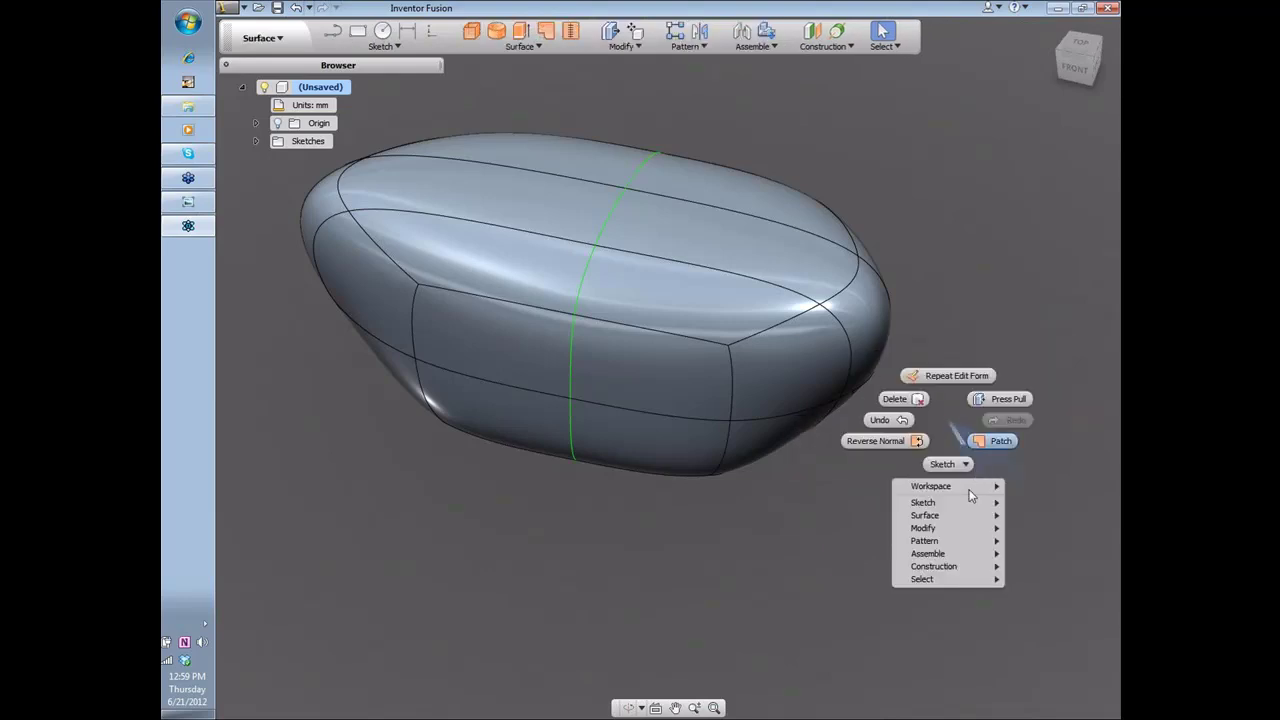
mouse_move(959, 489)
click(816, 522)
Step: Edit the form with the Face filter, moving the stretched end face slightly further outward in world space, and accept it
right_click(923, 461)
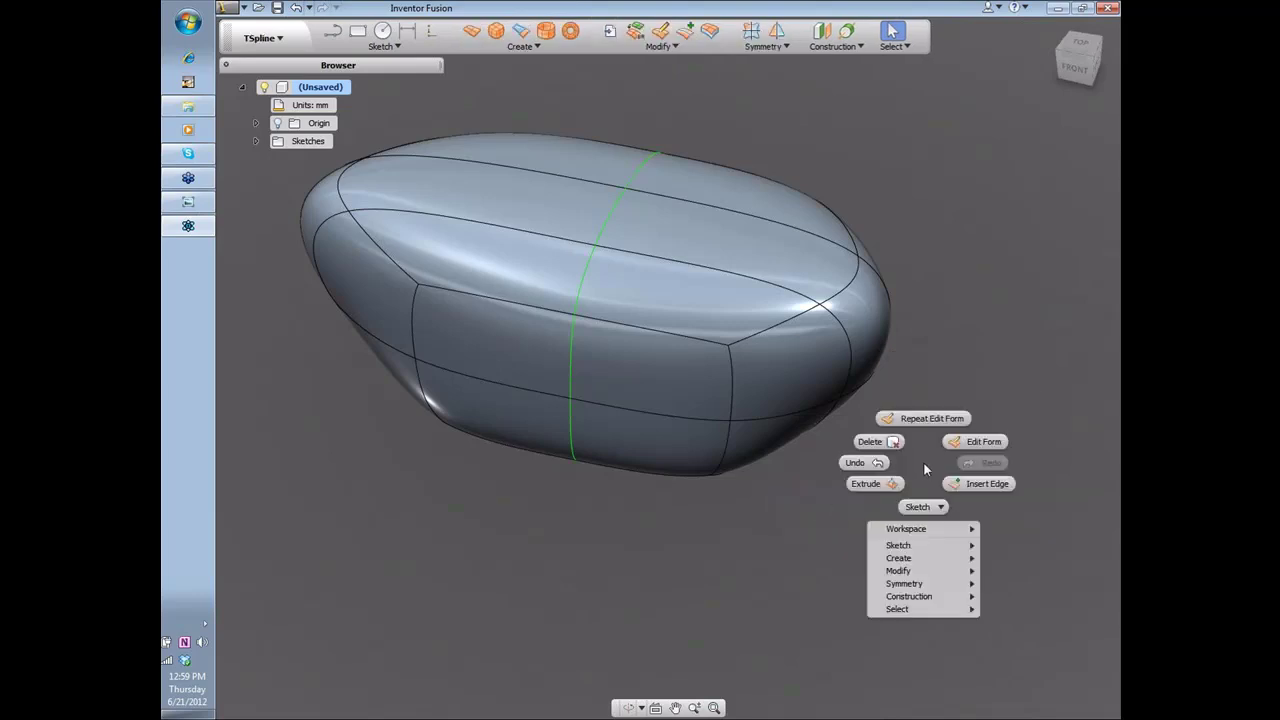
click(976, 441)
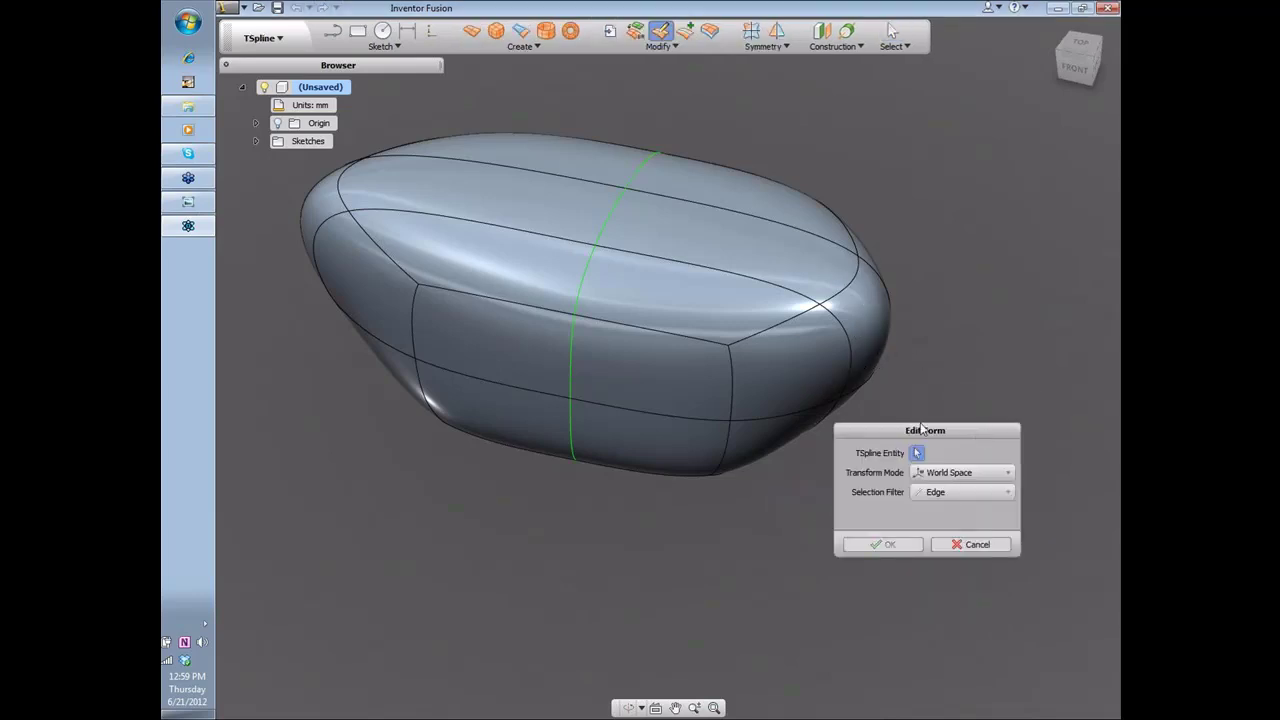
click(938, 492)
click(936, 547)
click(868, 319)
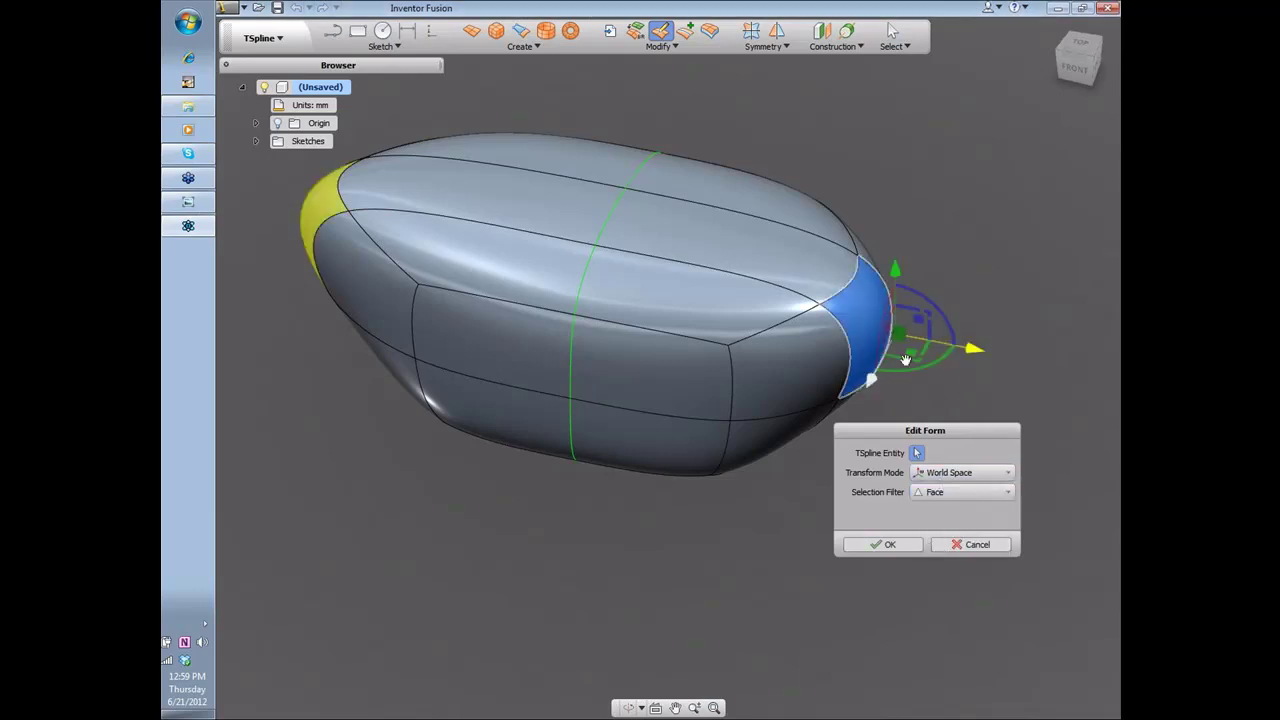
drag(1023, 352, 985, 351)
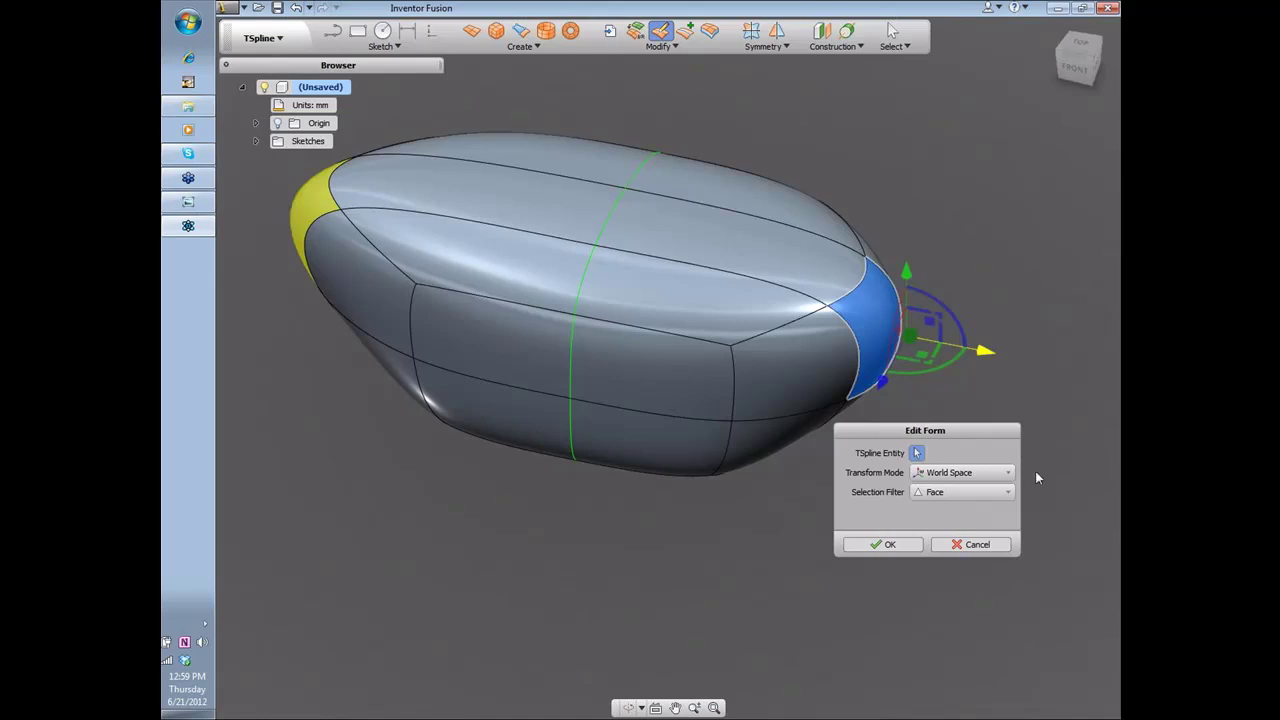
click(866, 545)
shift+middle_drag(866, 571, 838, 558)
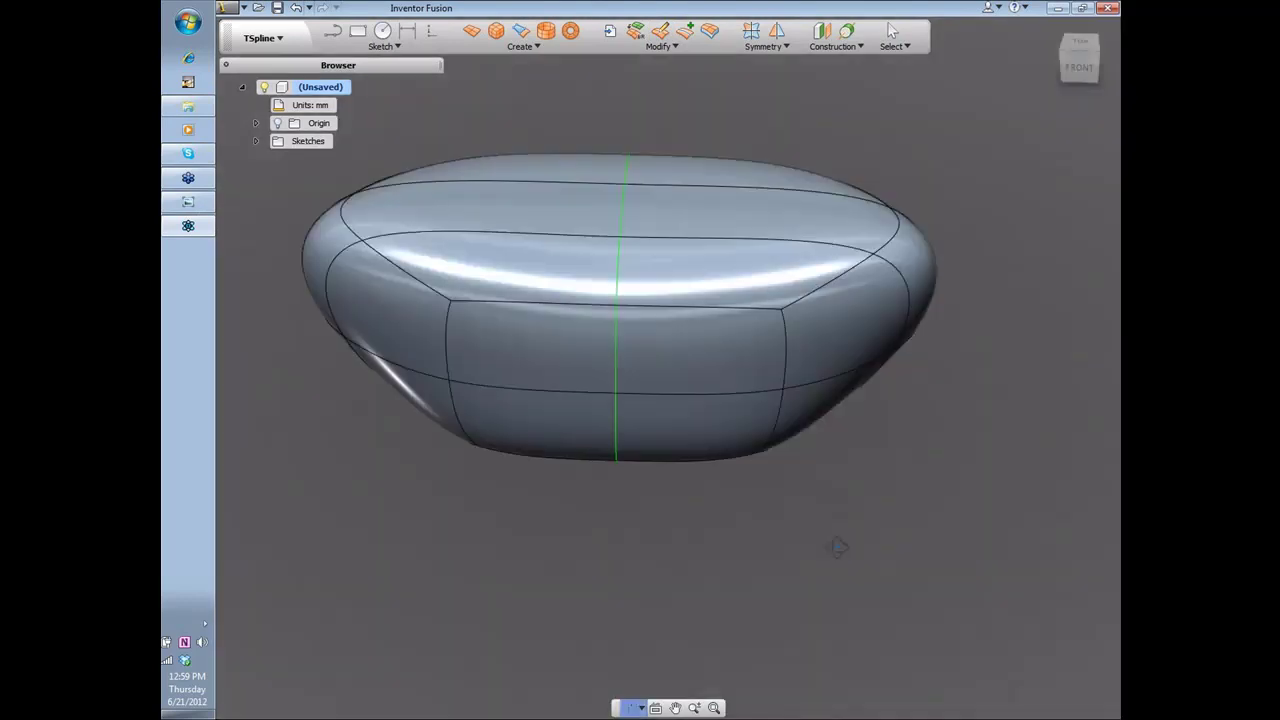
shift+middle_drag(838, 547, 831, 549)
shift+middle_drag(953, 217, 899, 287)
right_click(899, 287)
key(Escape)
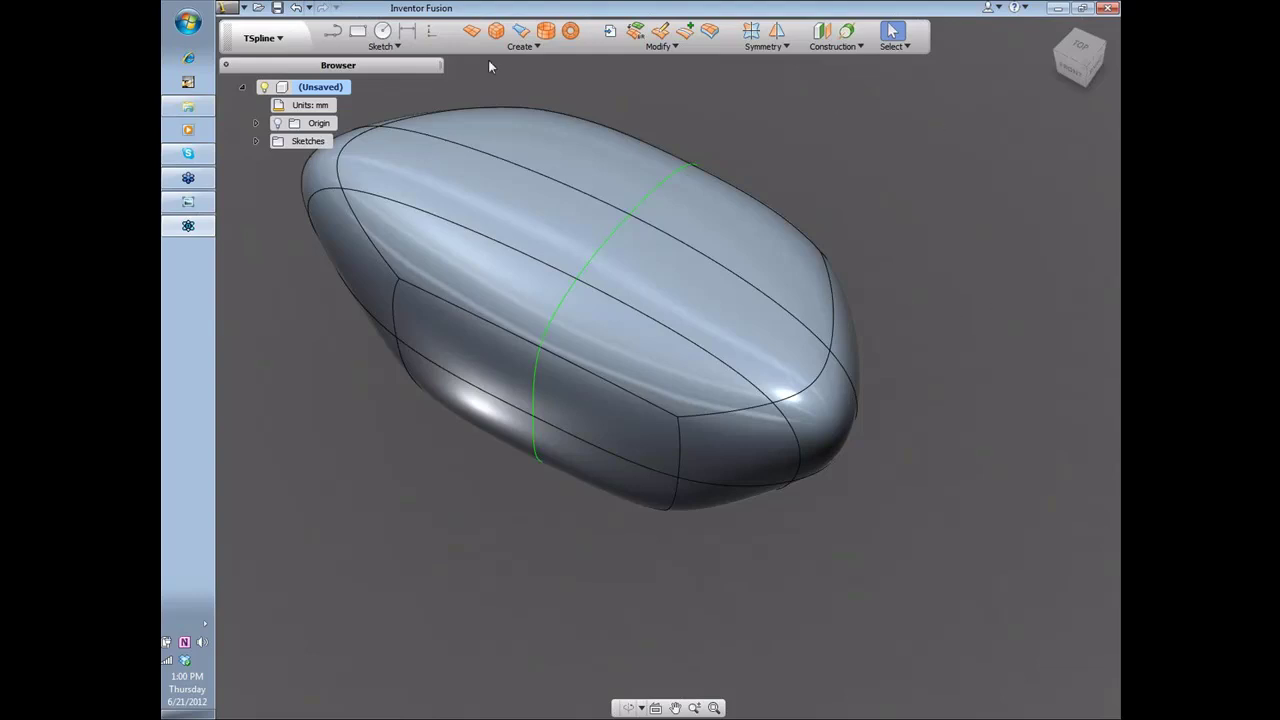
click(528, 47)
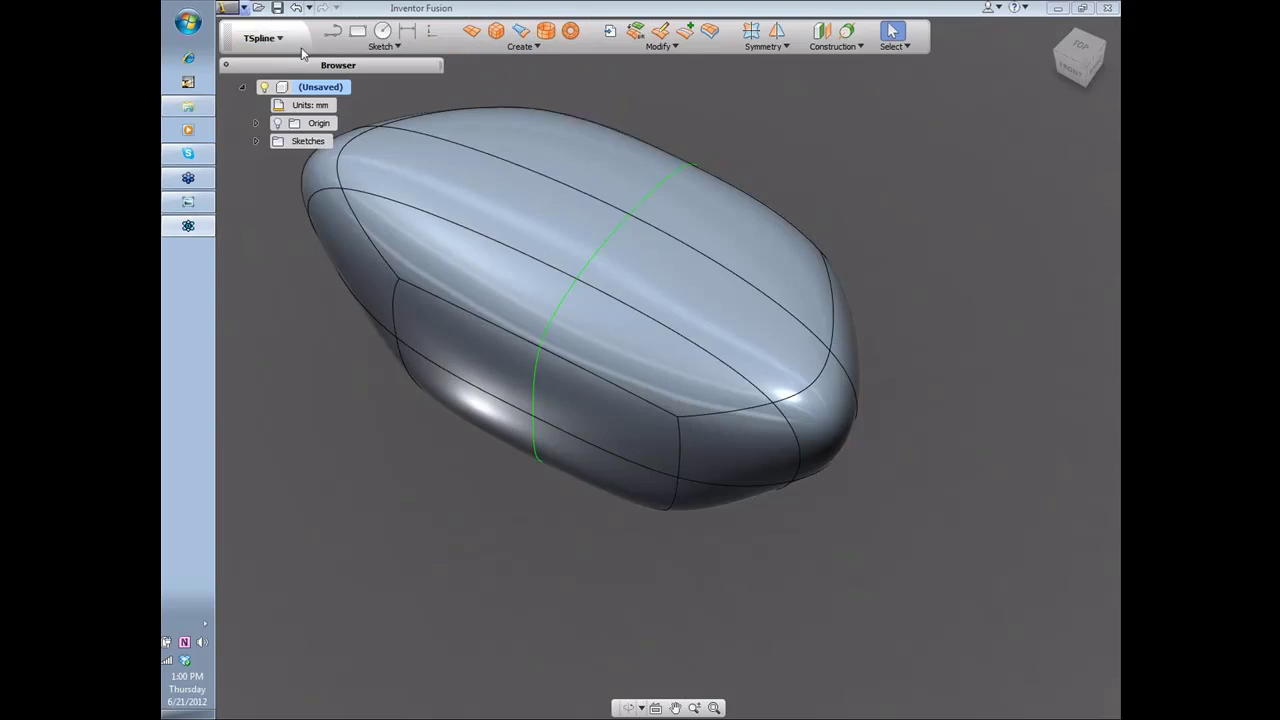
Step: Clear the stretched T-spline body from the workspace by deleting it whole and undoing what is left over
drag(1020, 682, 484, 272)
right_click(510, 208)
click(462, 182)
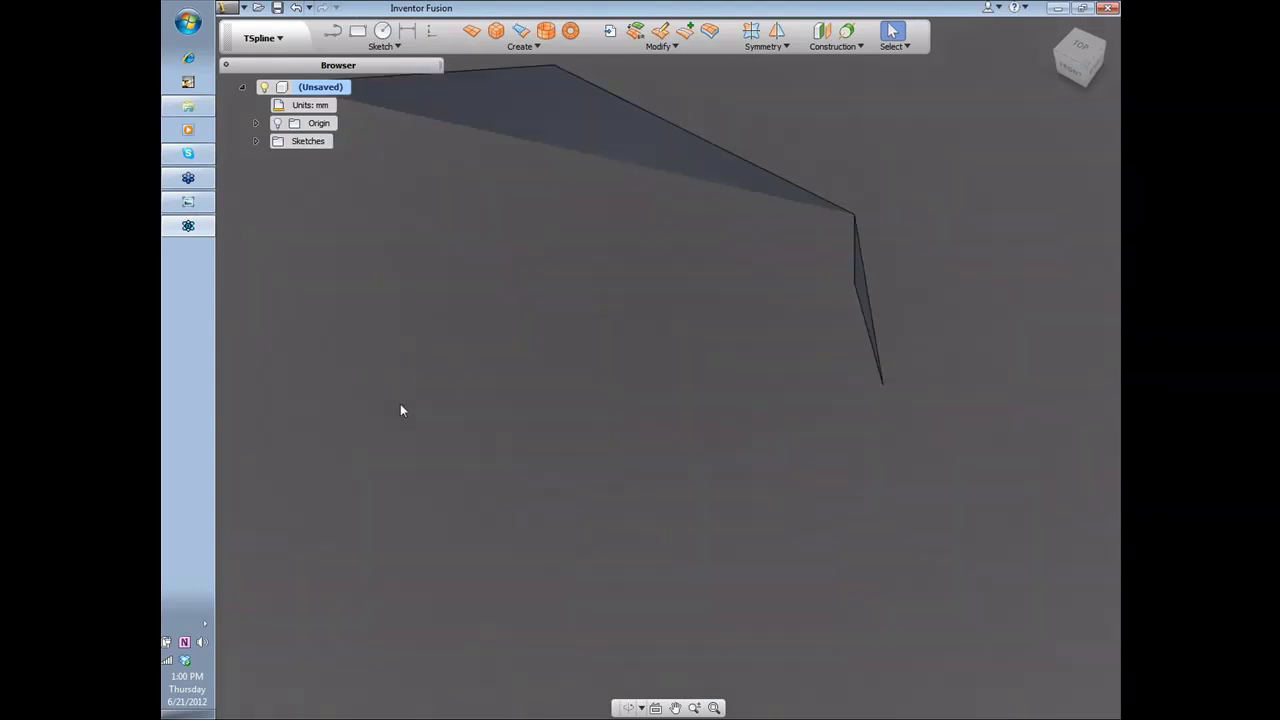
click(296, 8)
click(296, 8)
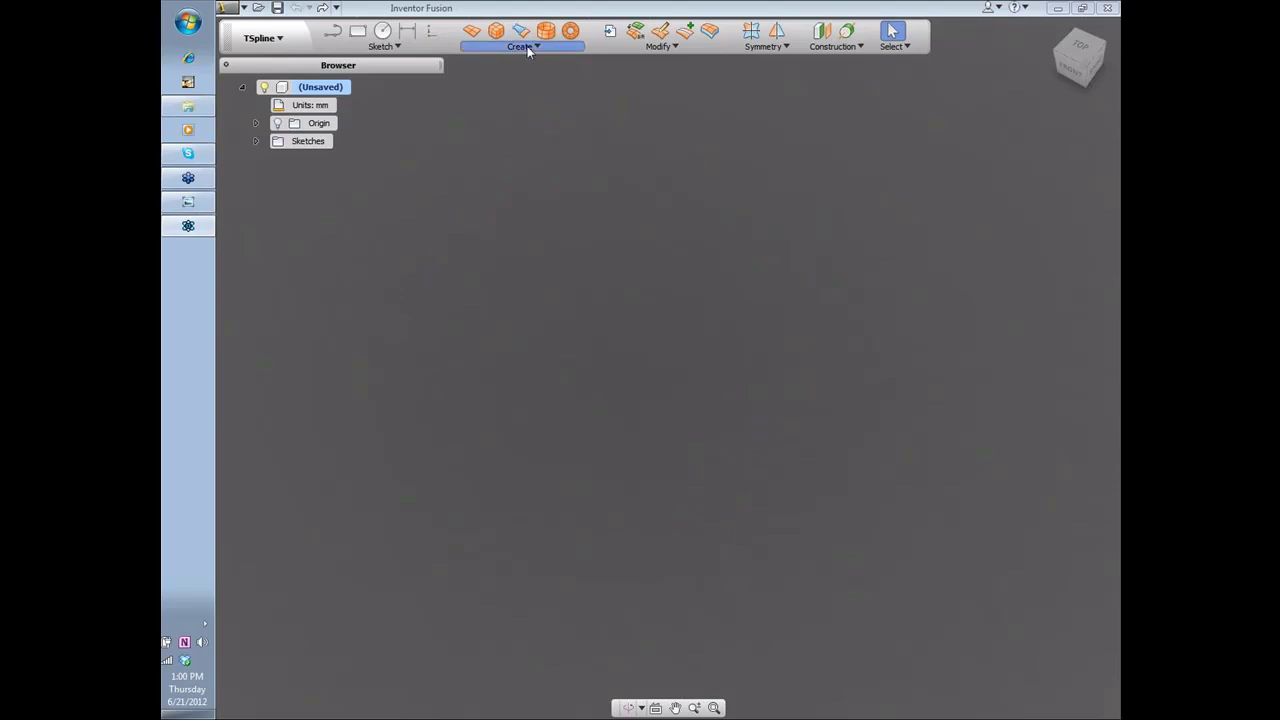
Step: Import the T-spline file EggMan.tsm from the Forge Elements folder
click(527, 46)
click(658, 47)
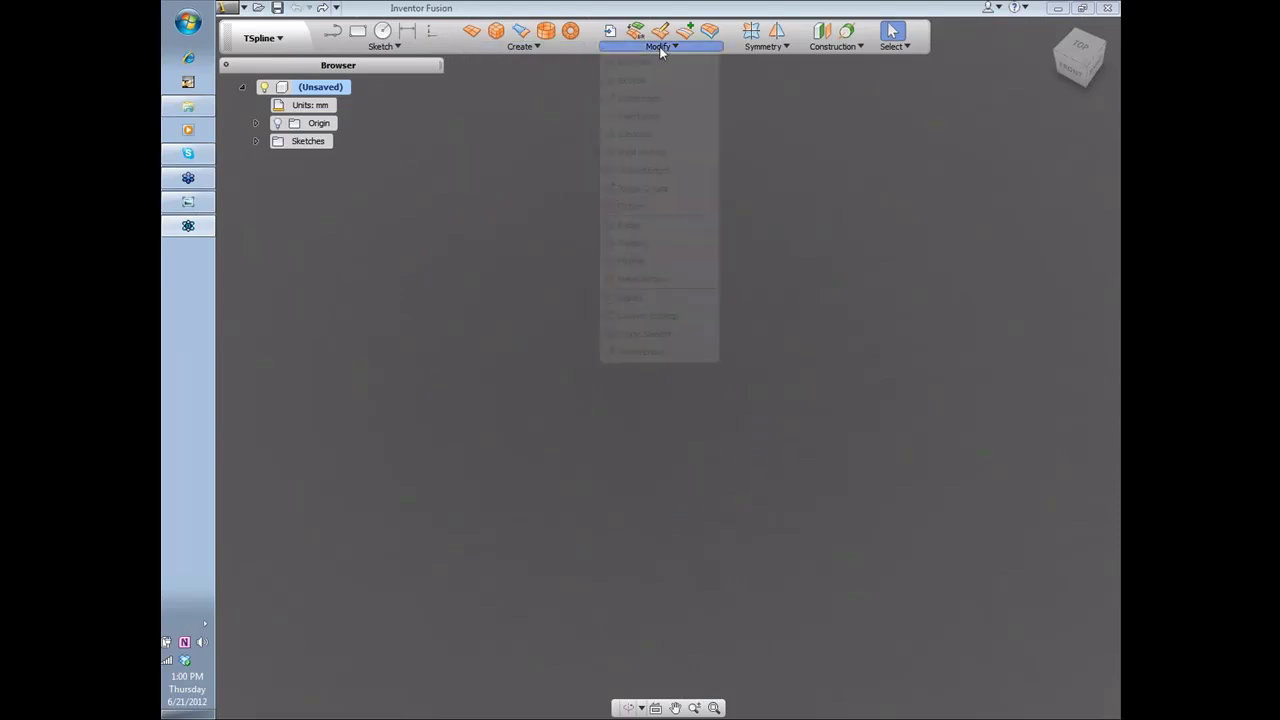
click(630, 297)
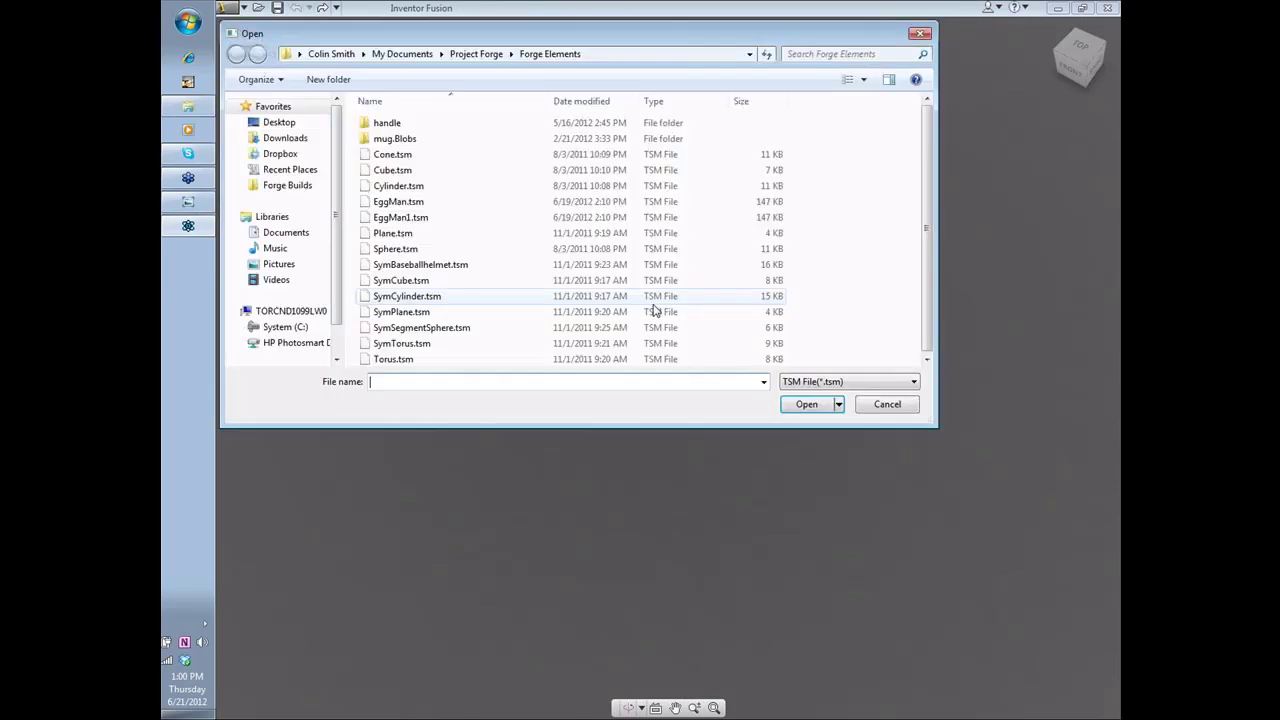
click(447, 203)
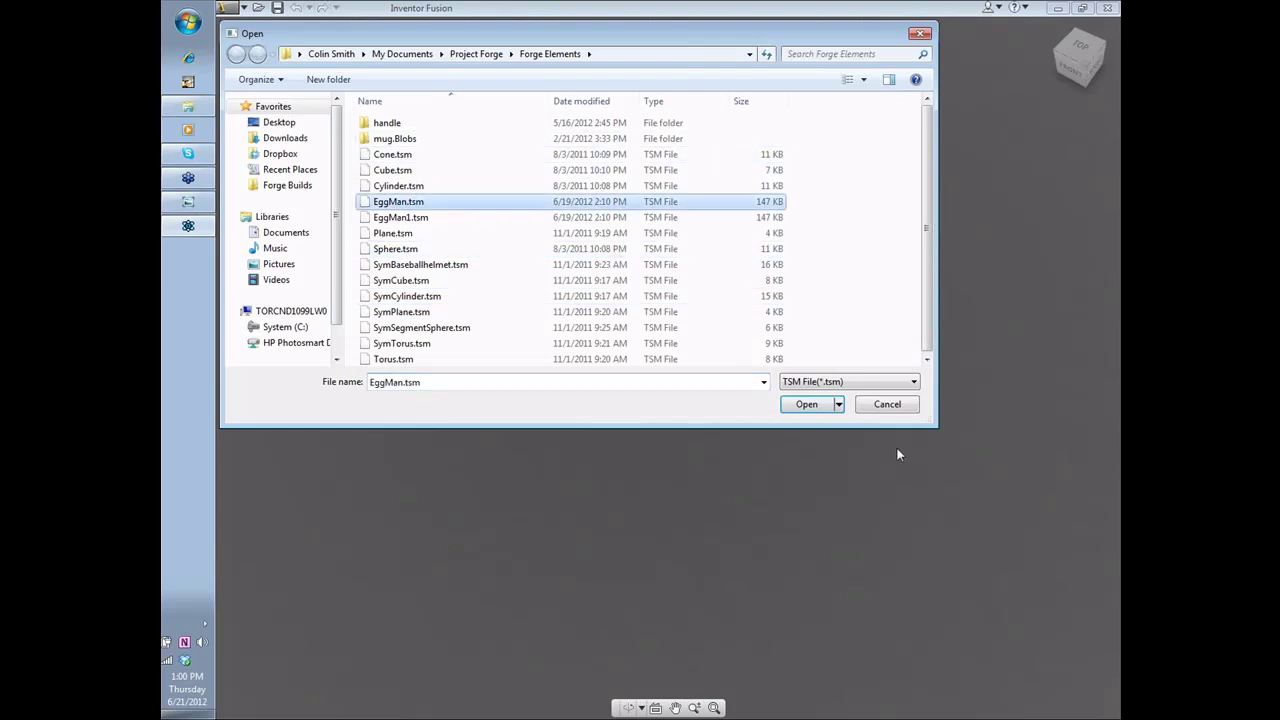
click(818, 408)
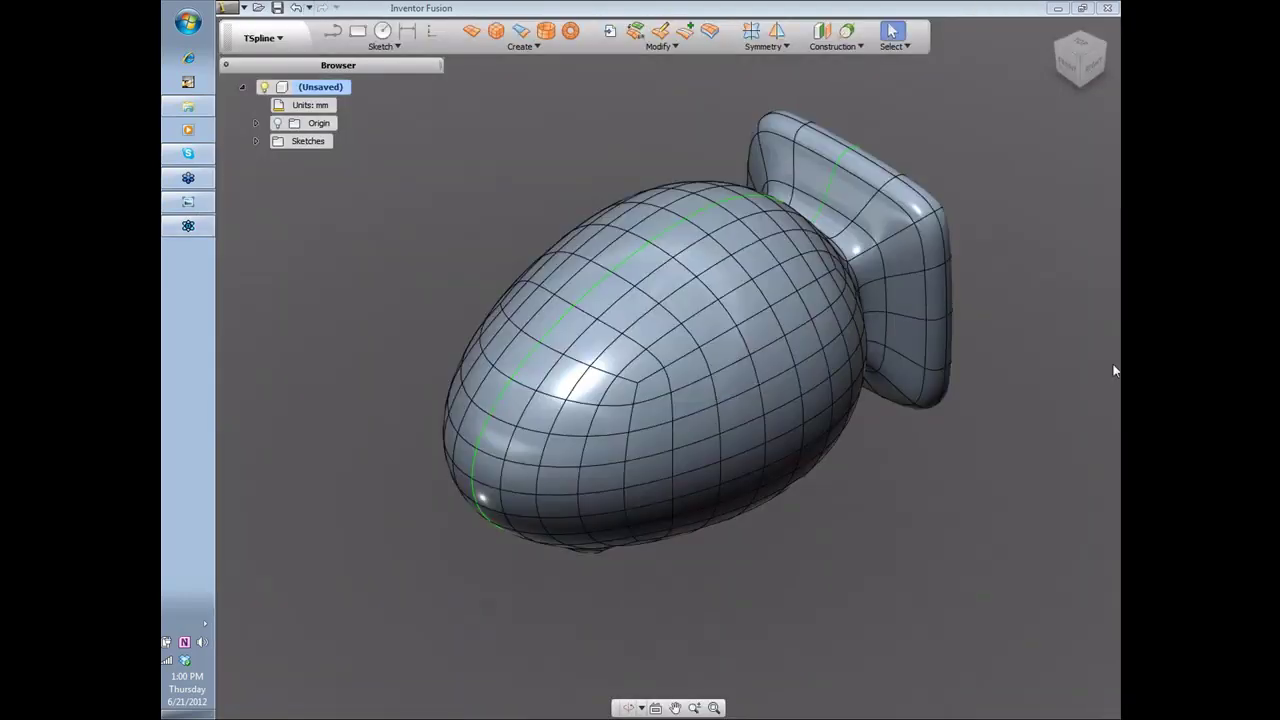
Step: Turn the egg character upright with its face toward the viewer and set that orientation as the Front view
shift+middle_drag(729, 601, 1035, 173)
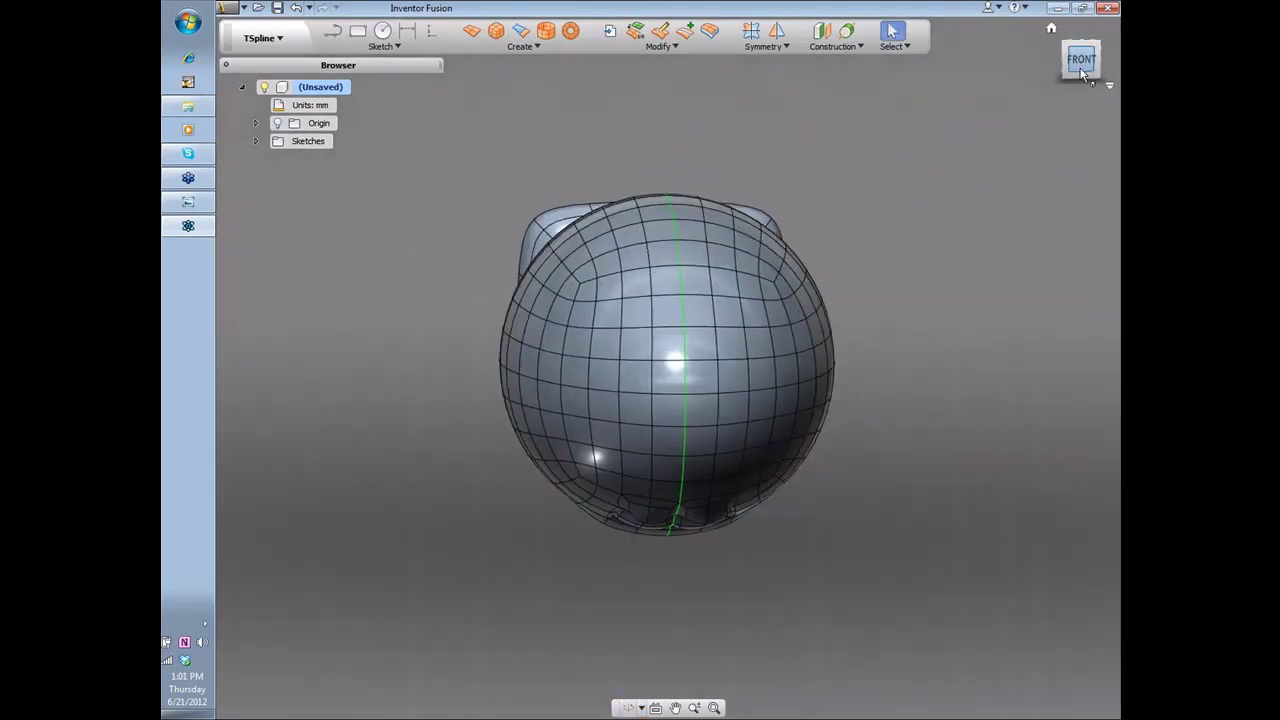
click(1081, 68)
click(1080, 38)
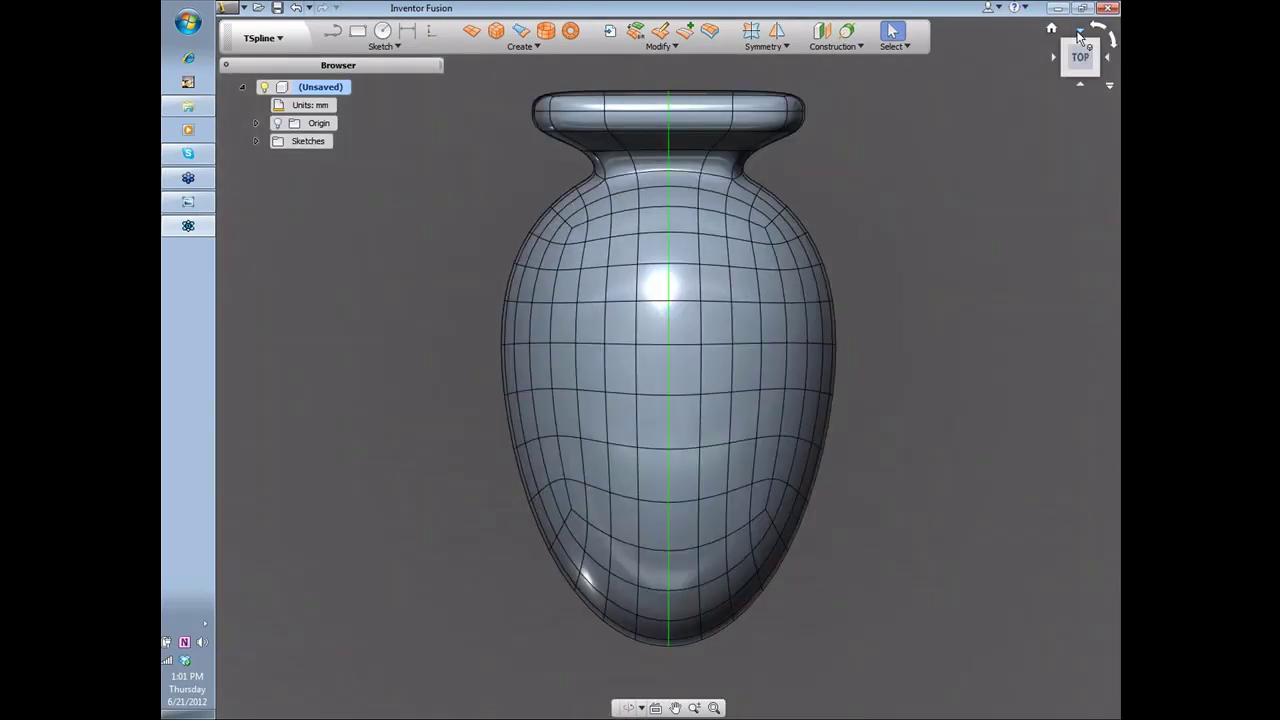
click(1054, 57)
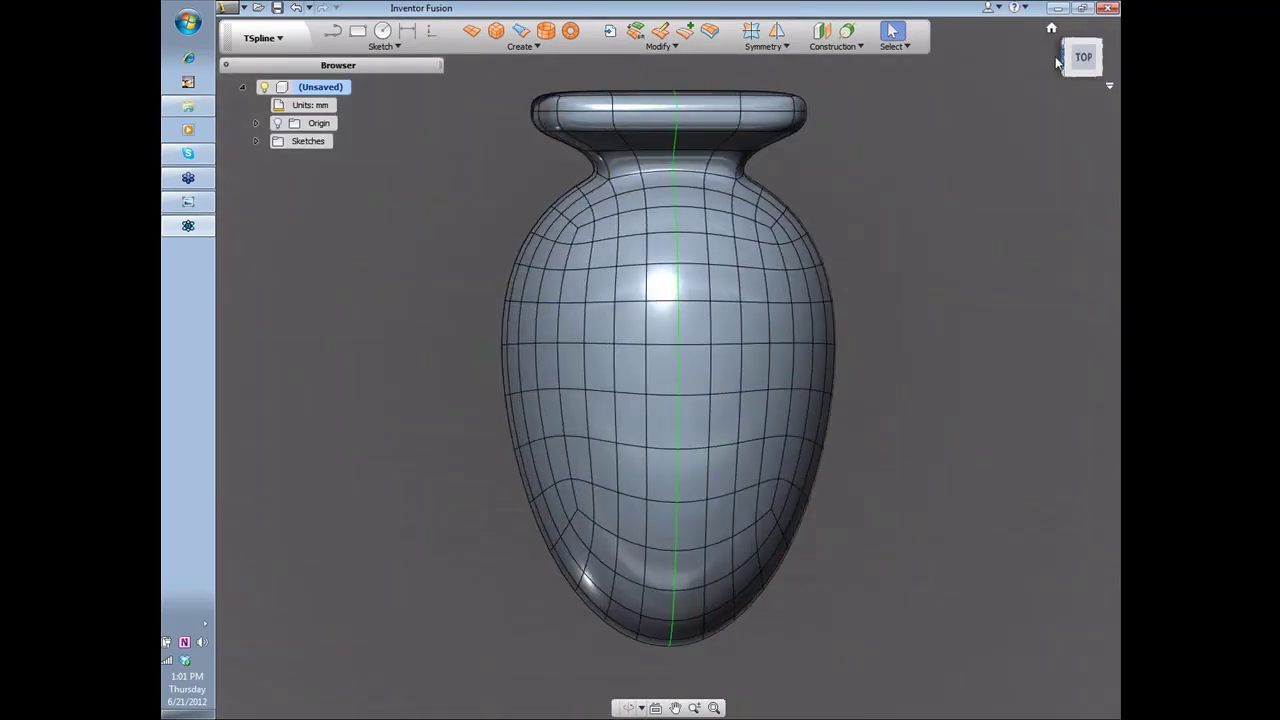
click(1058, 62)
click(1080, 88)
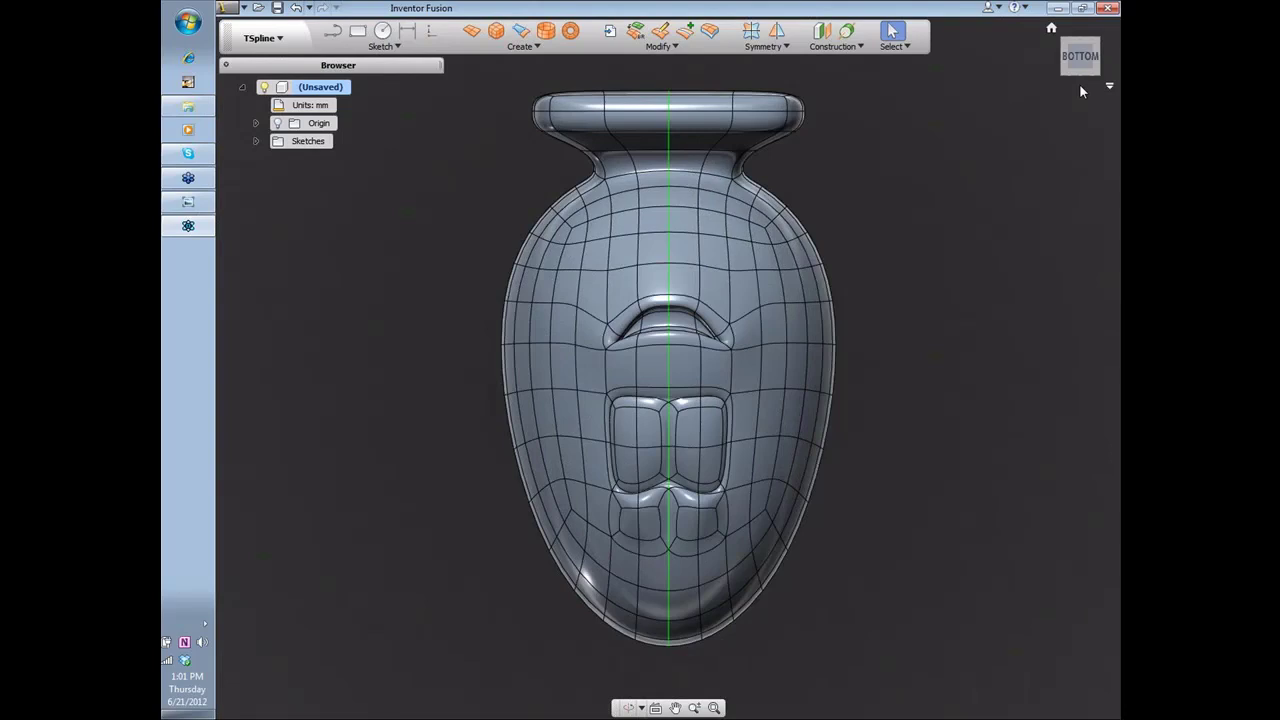
click(1080, 85)
click(1080, 85)
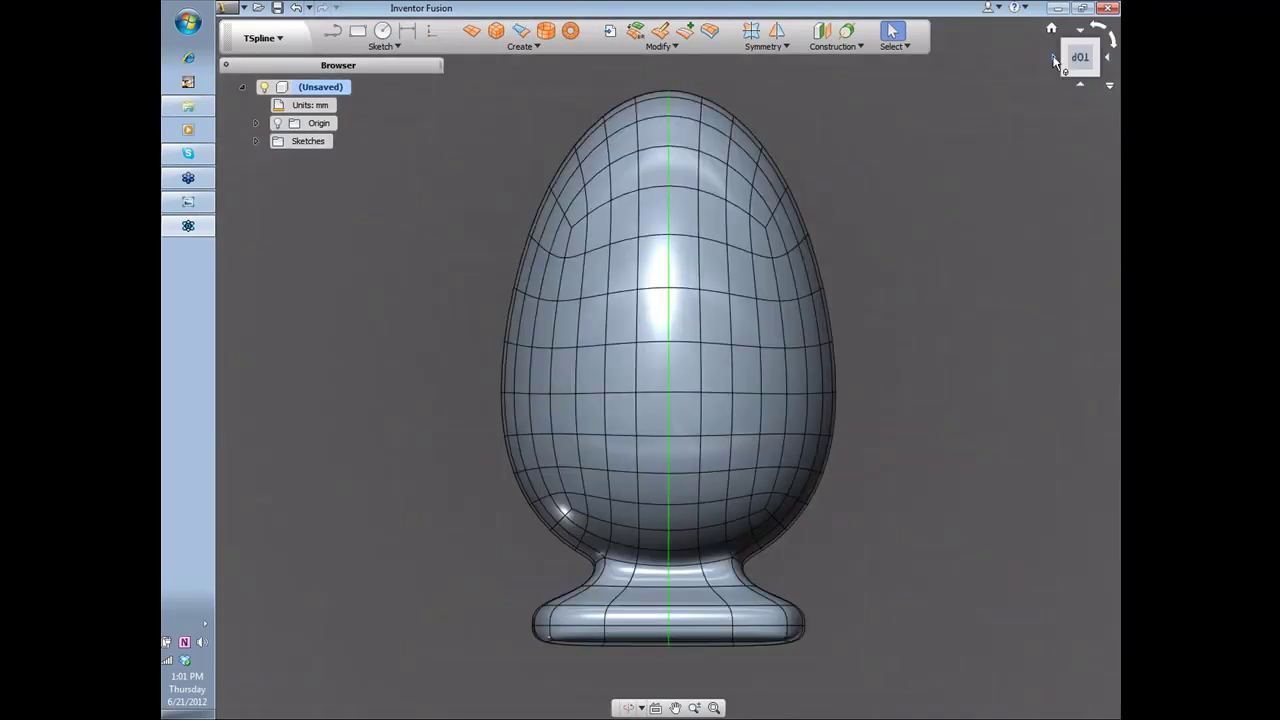
click(1055, 61)
click(1054, 58)
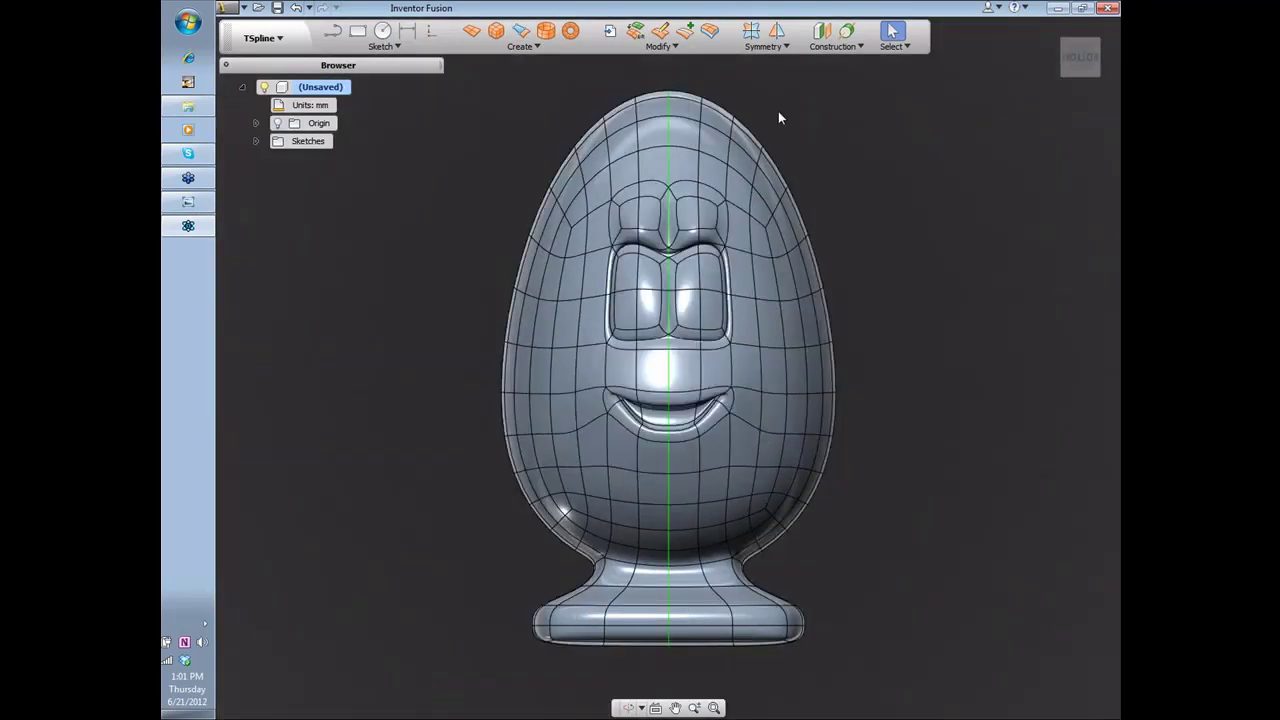
right_click(1080, 60)
click(869, 181)
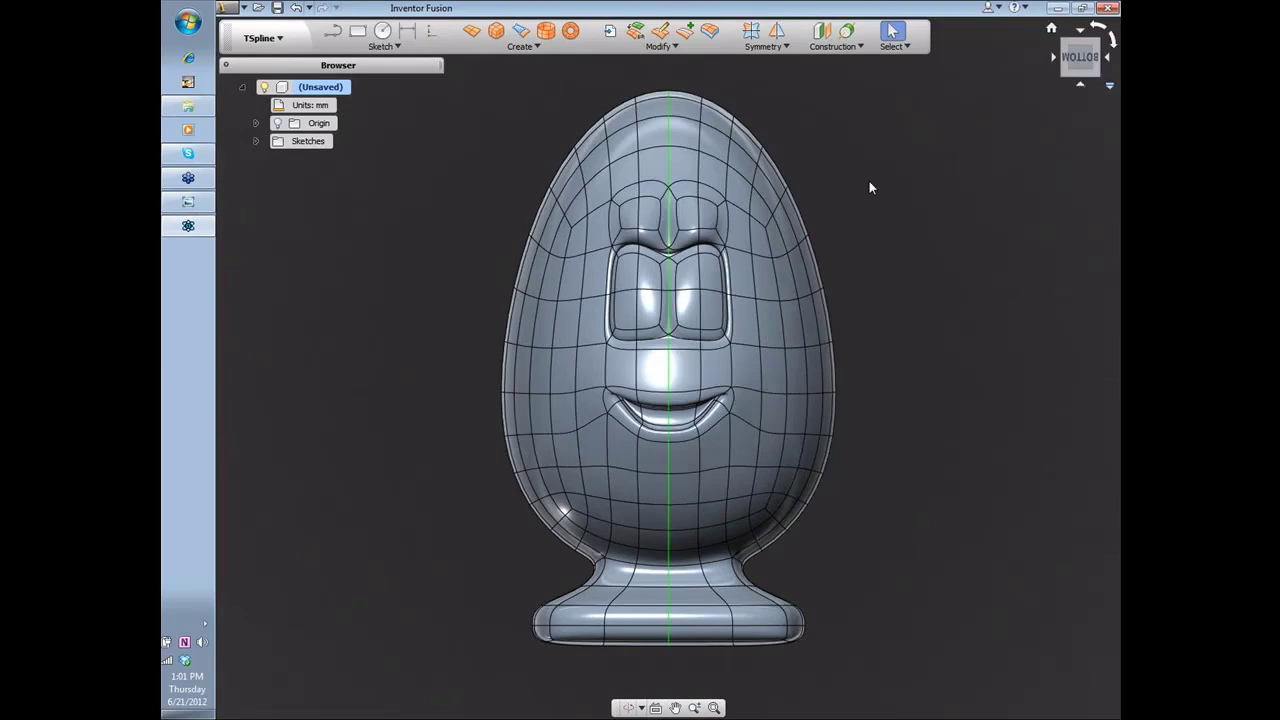
shift+middle_drag(972, 308, 975, 321)
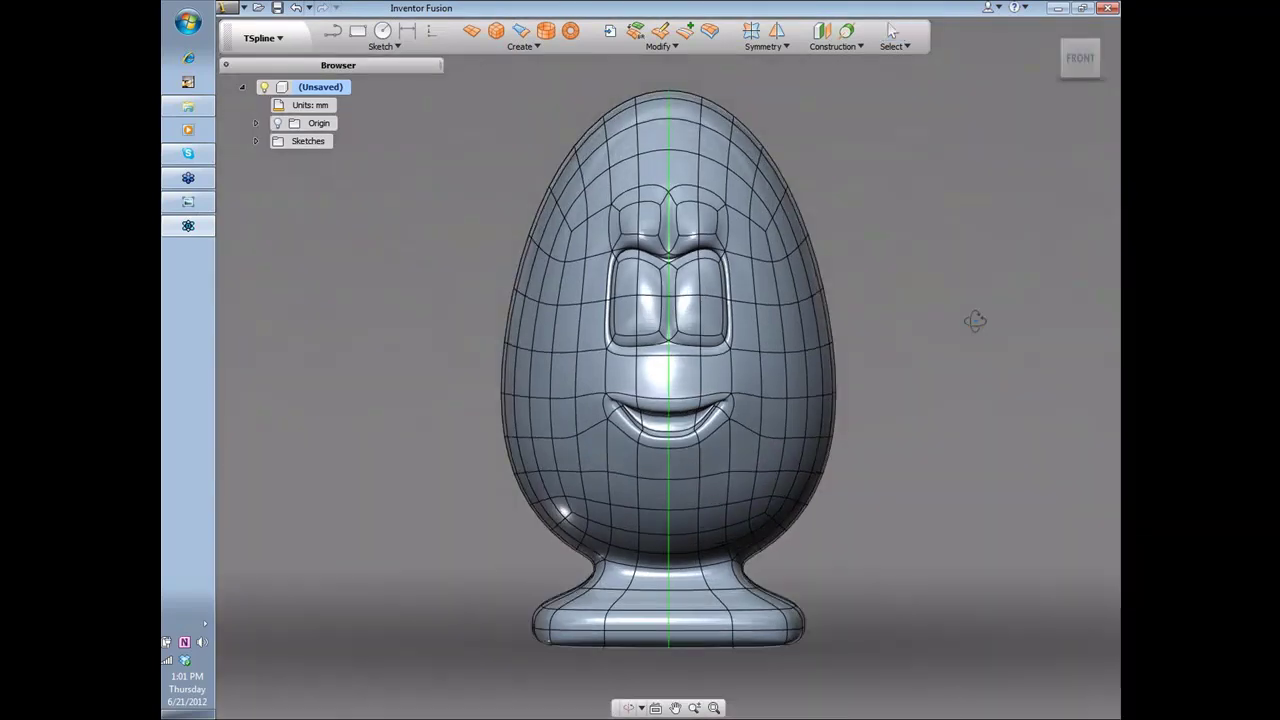
Step: Examine the egg character's face and profile from the front and the right side
drag(975, 320, 910, 312)
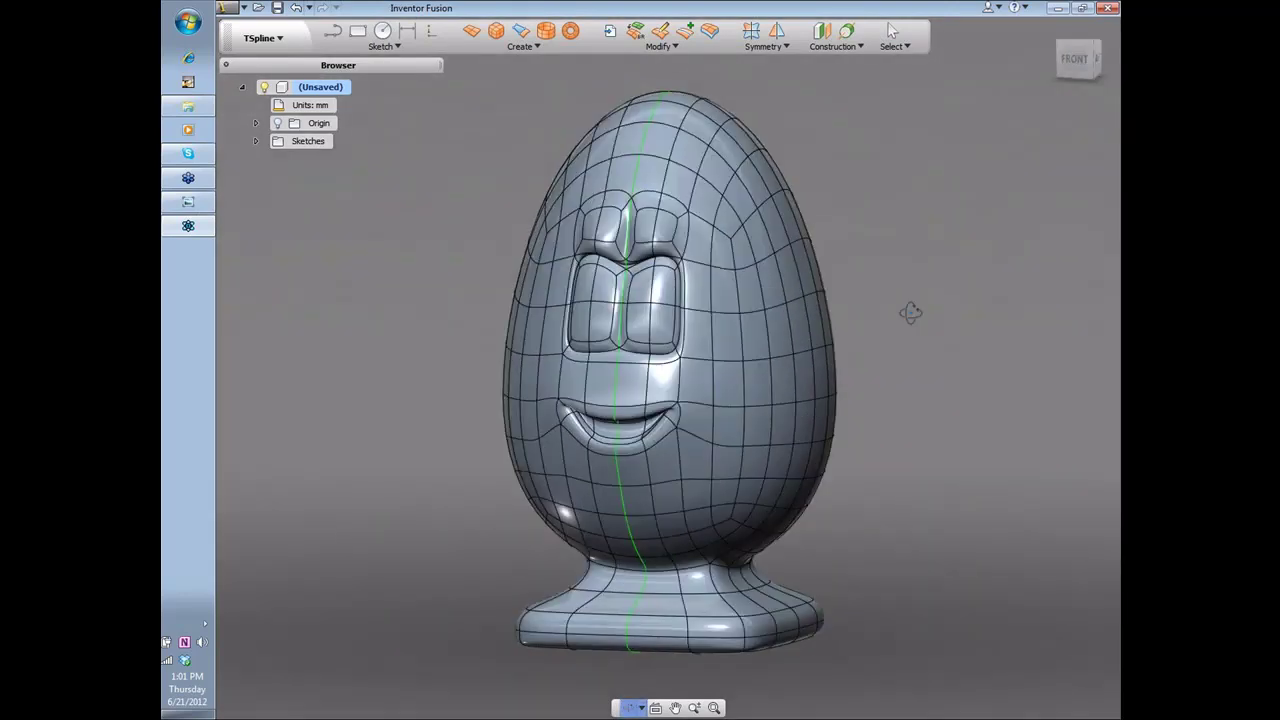
key(F5)
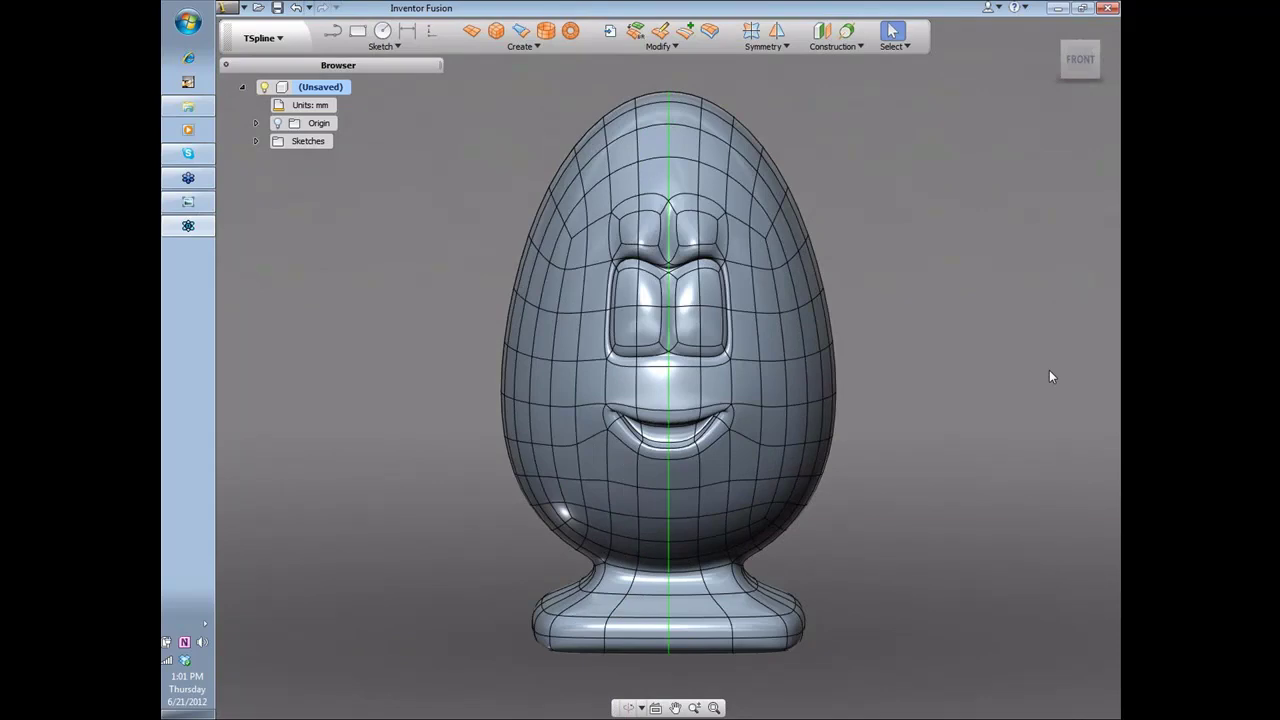
drag(1049, 371, 903, 372)
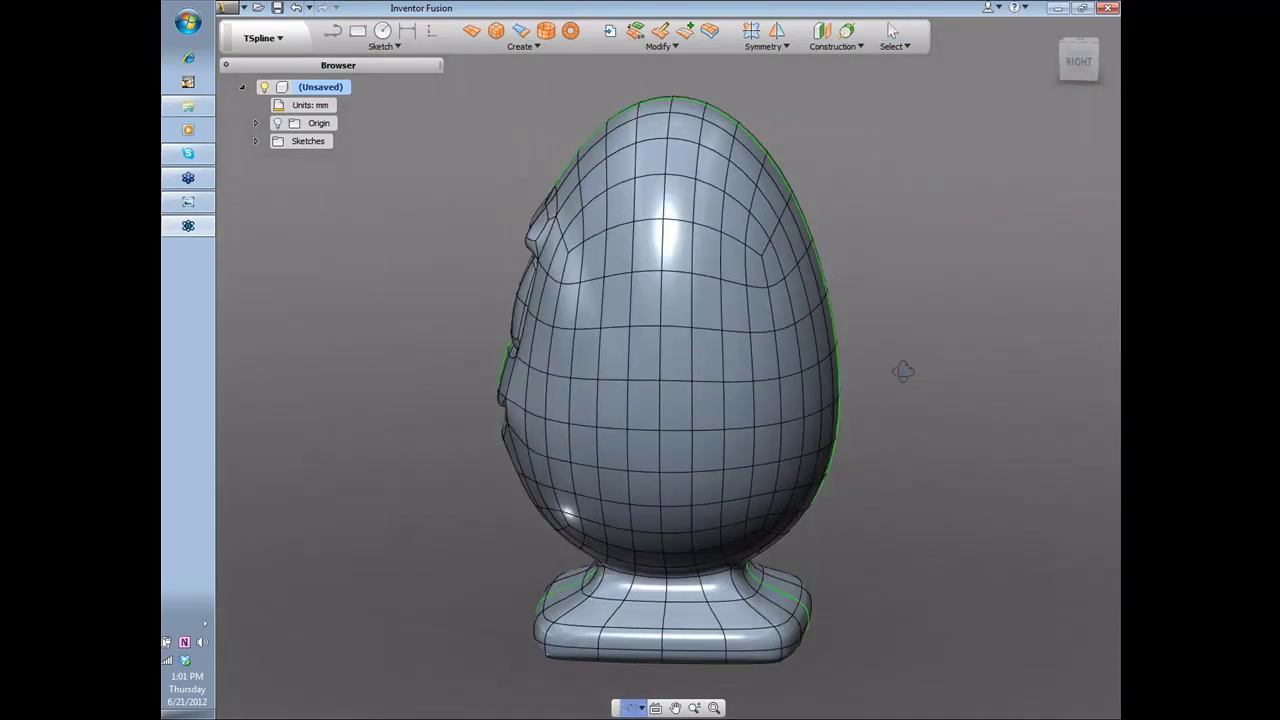
key(F5)
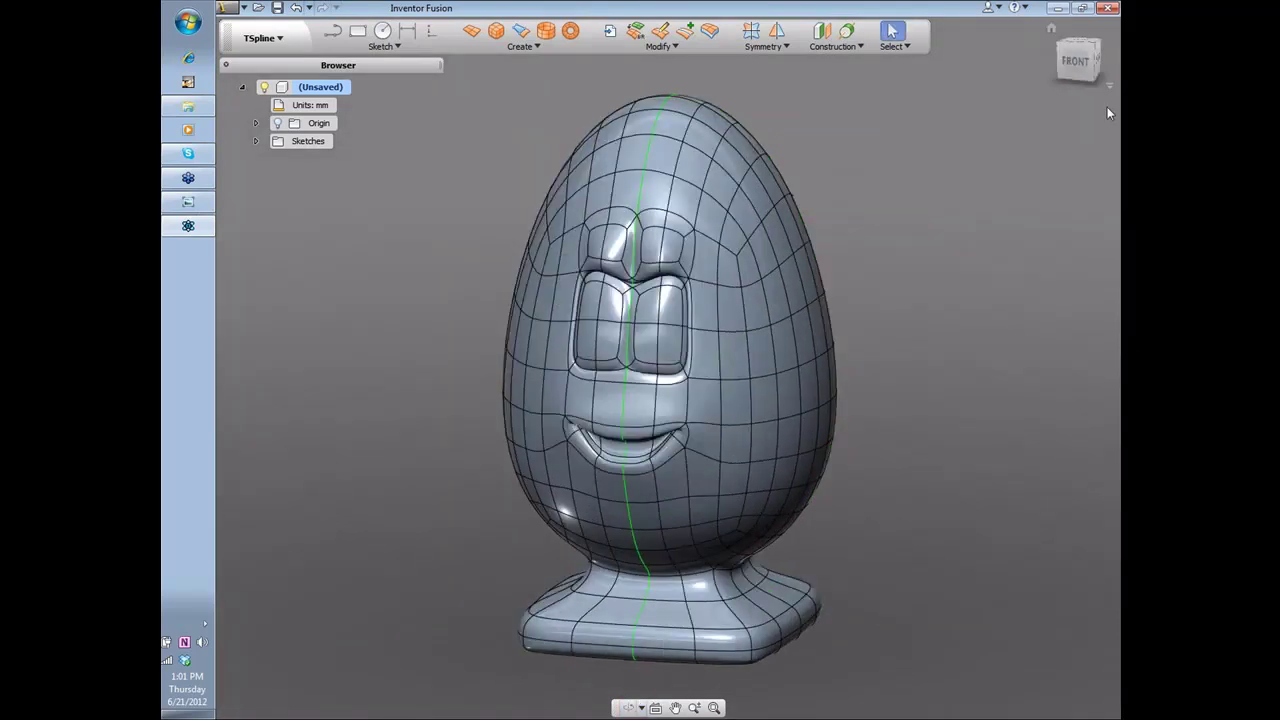
middle_drag(976, 292, 972, 295)
drag(972, 295, 918, 286)
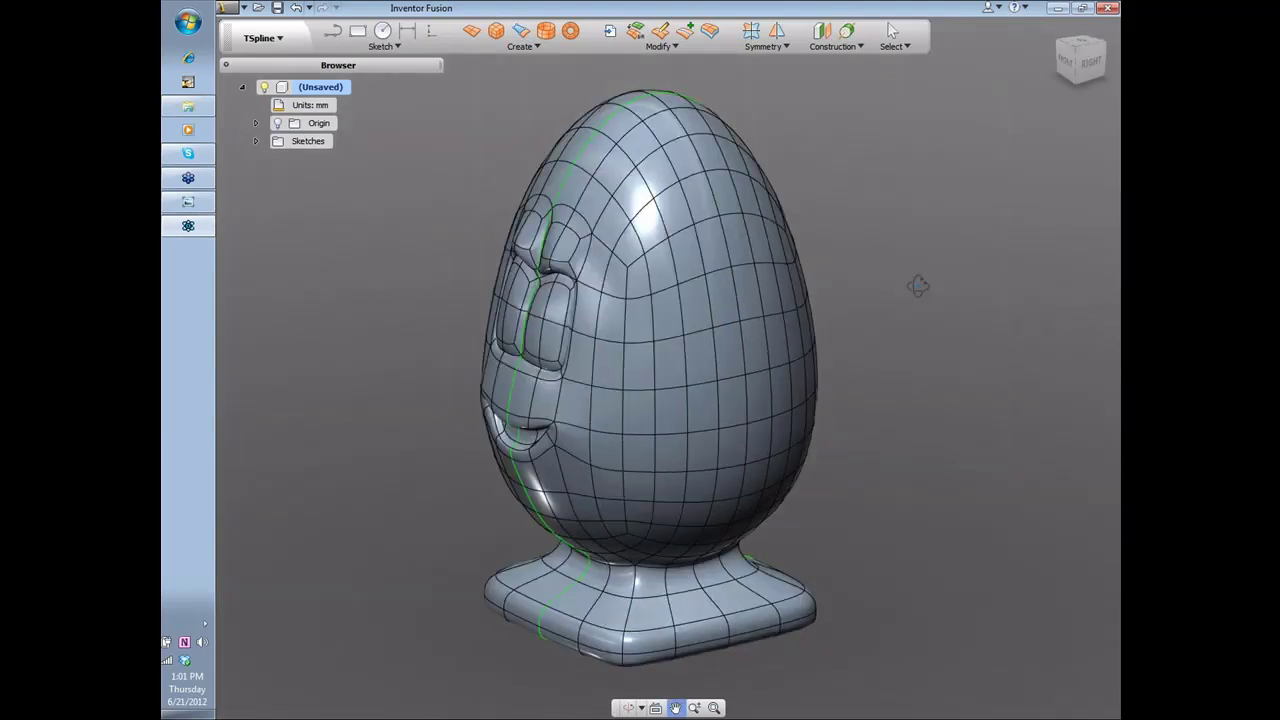
key(F5)
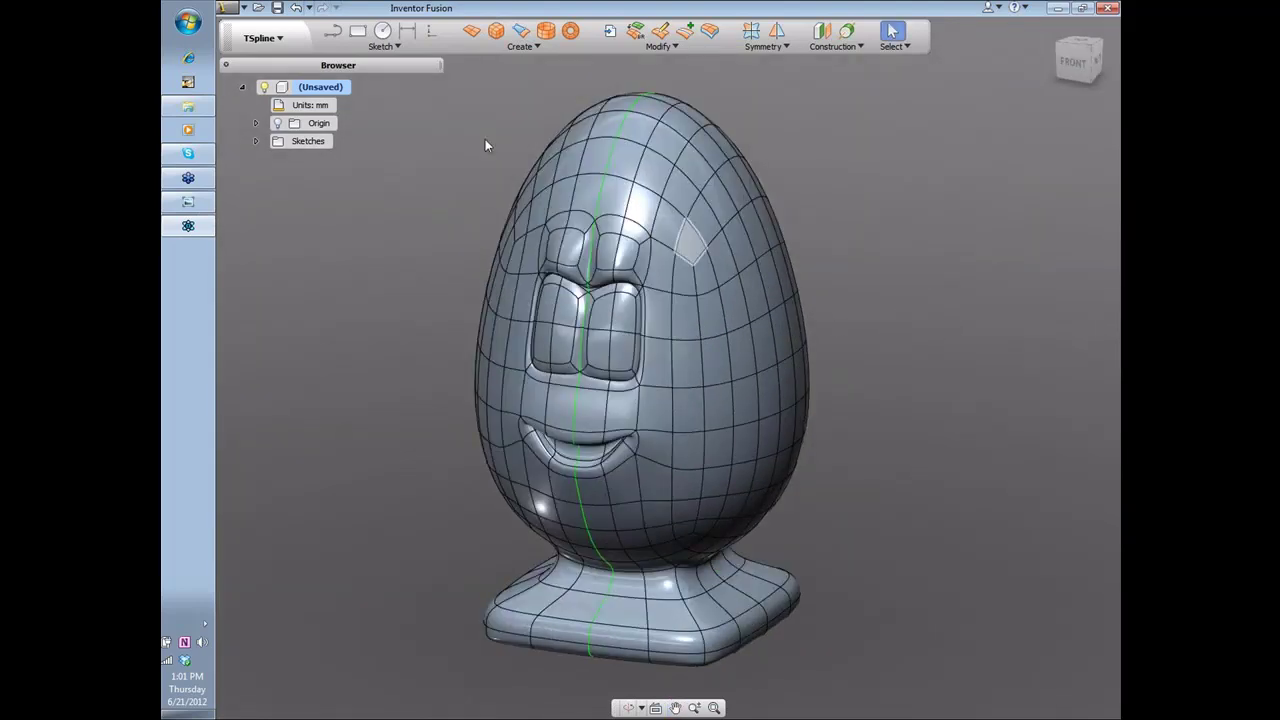
Step: Switch to the open document MandM_2.f3d and show its face model at a slight angle
click(244, 10)
mouse_move(300, 138)
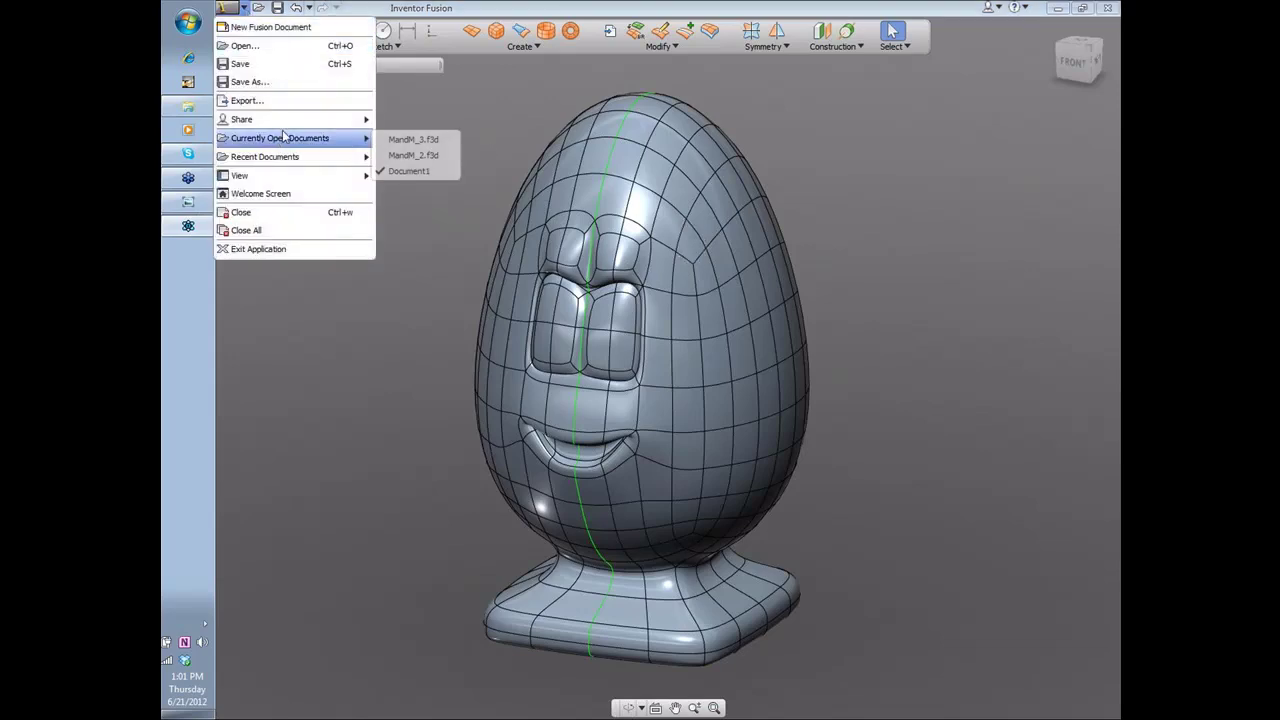
click(397, 155)
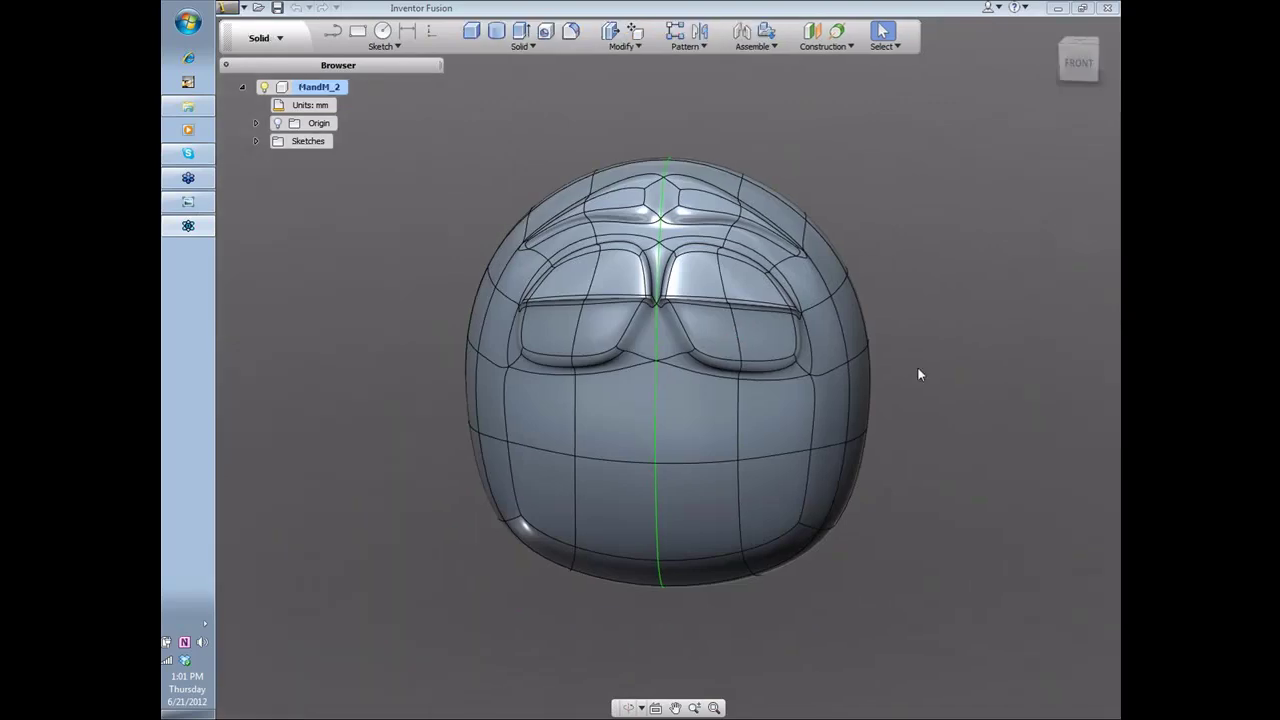
mouse_move(918, 370)
shift+middle_down()
mouse_move(971, 347)
mouse_move(910, 359)
shift+middle_up()
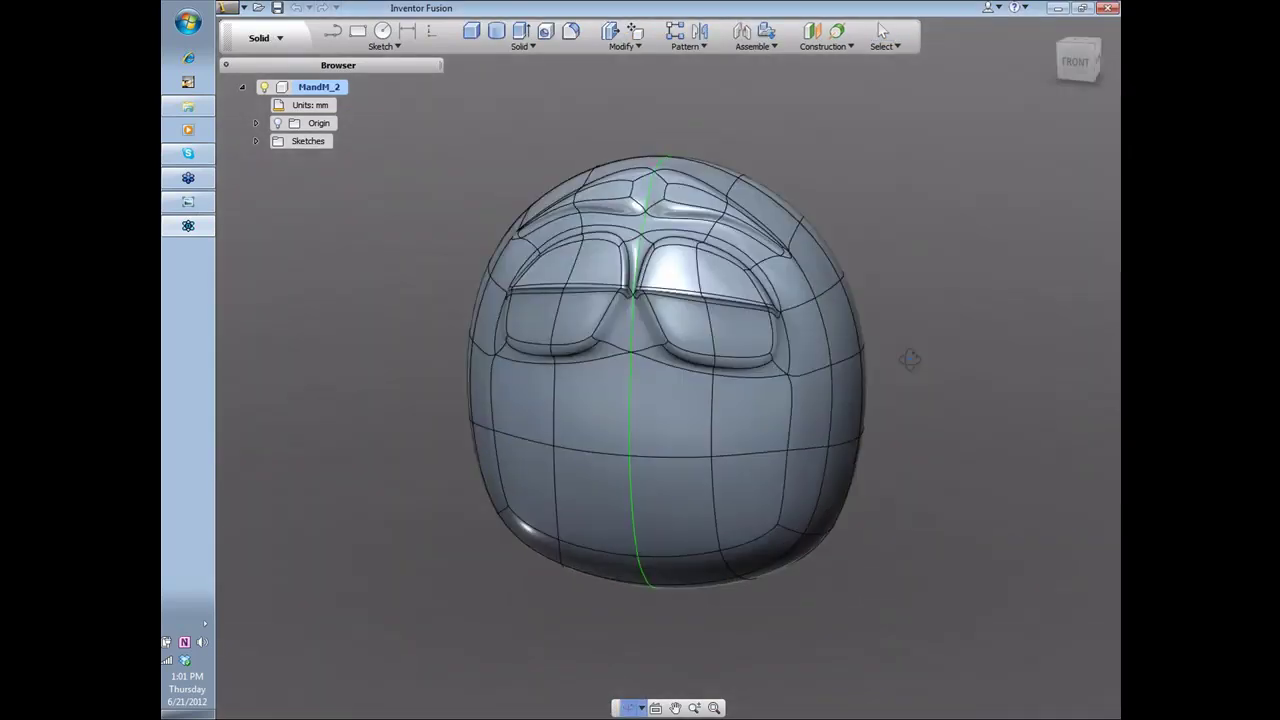
key(Escape)
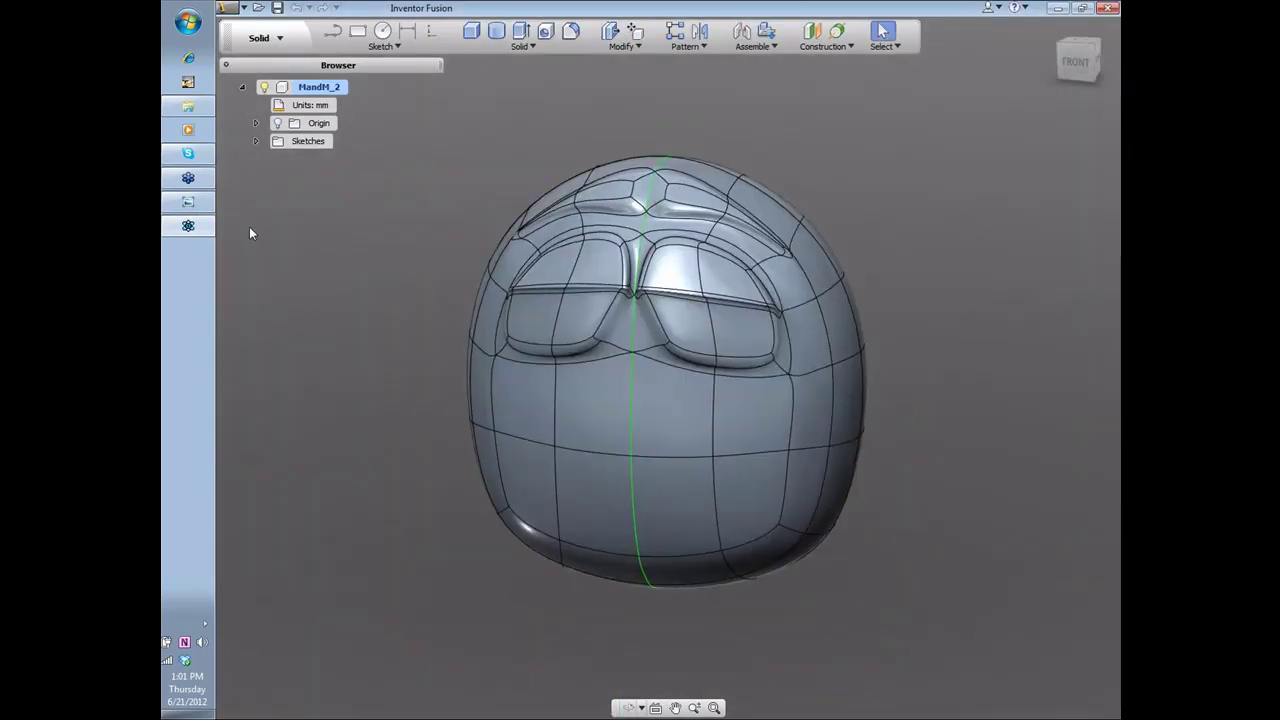
Step: Compare the MandM_dish photo in Windows Photo Viewer with the T-spline face model in Inventor Fusion
click(195, 203)
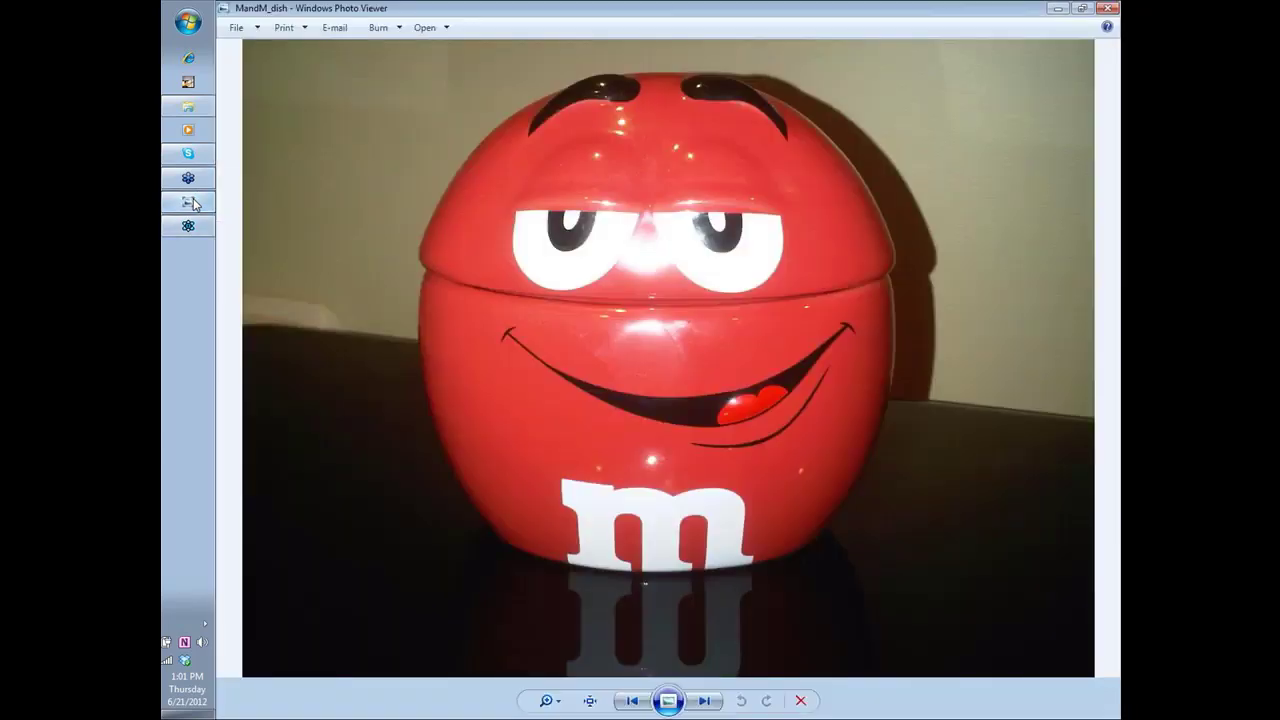
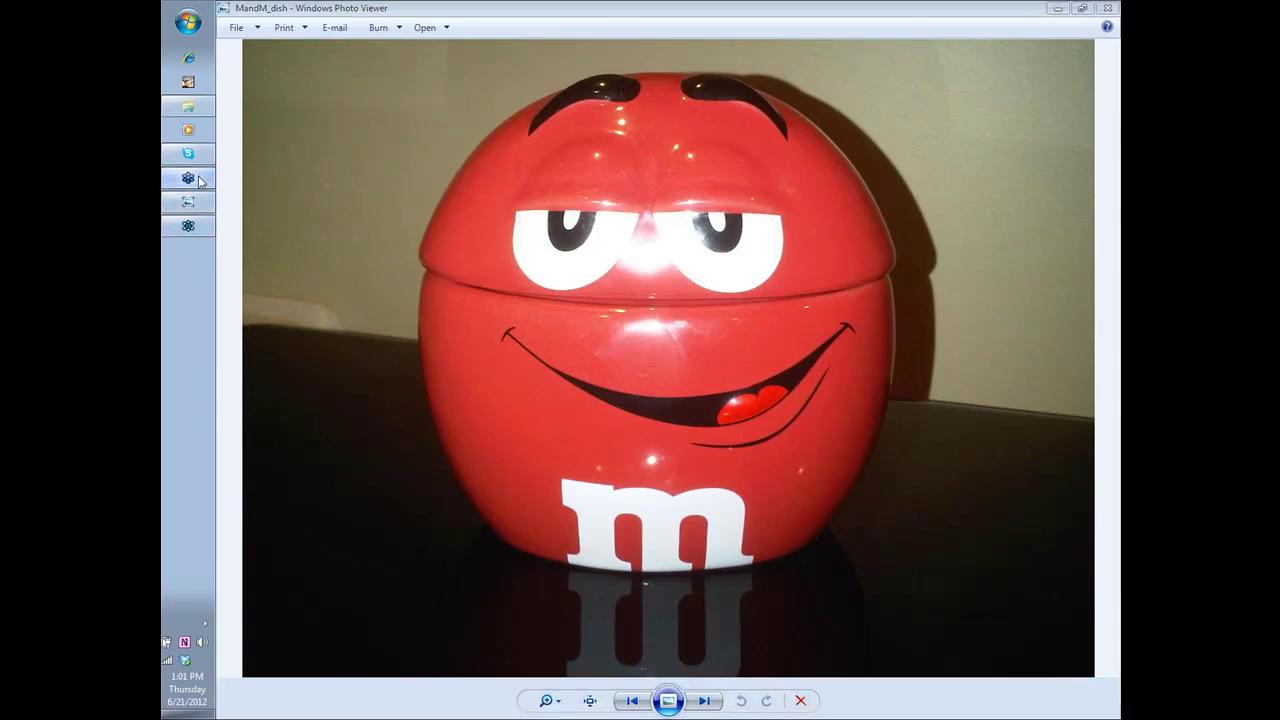
click(189, 227)
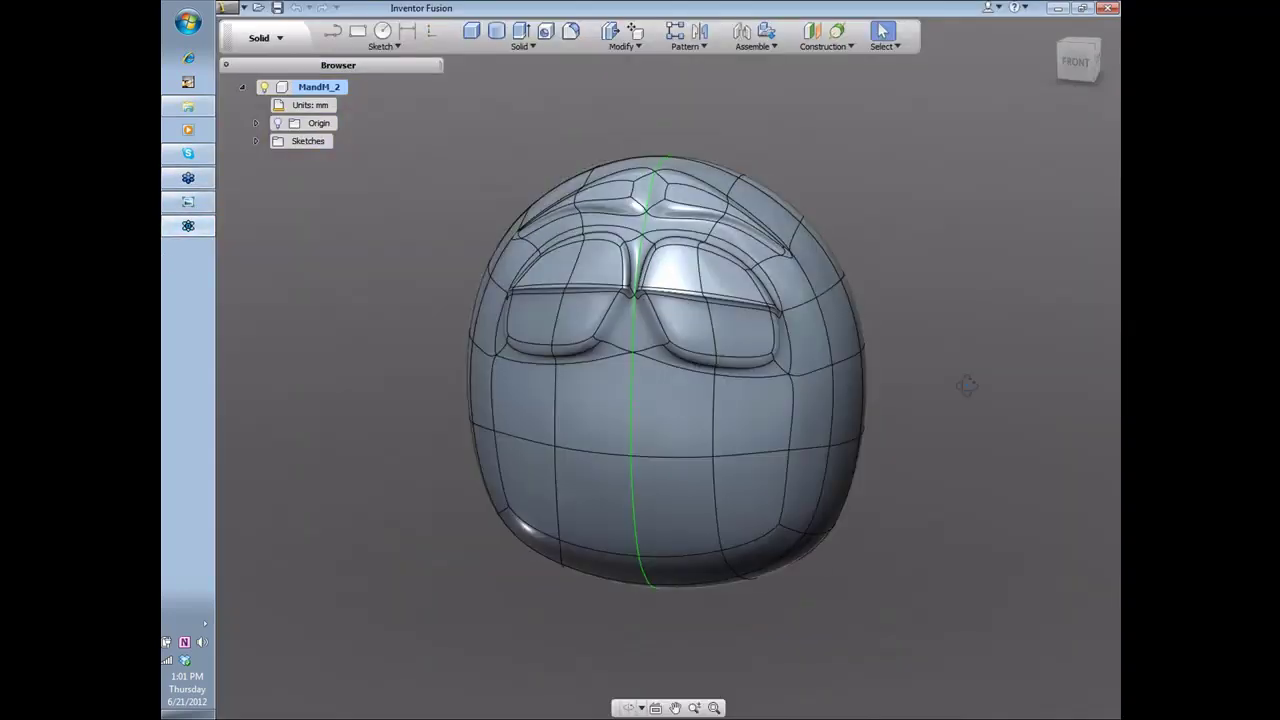
shift+middle_drag(946, 391, 687, 289)
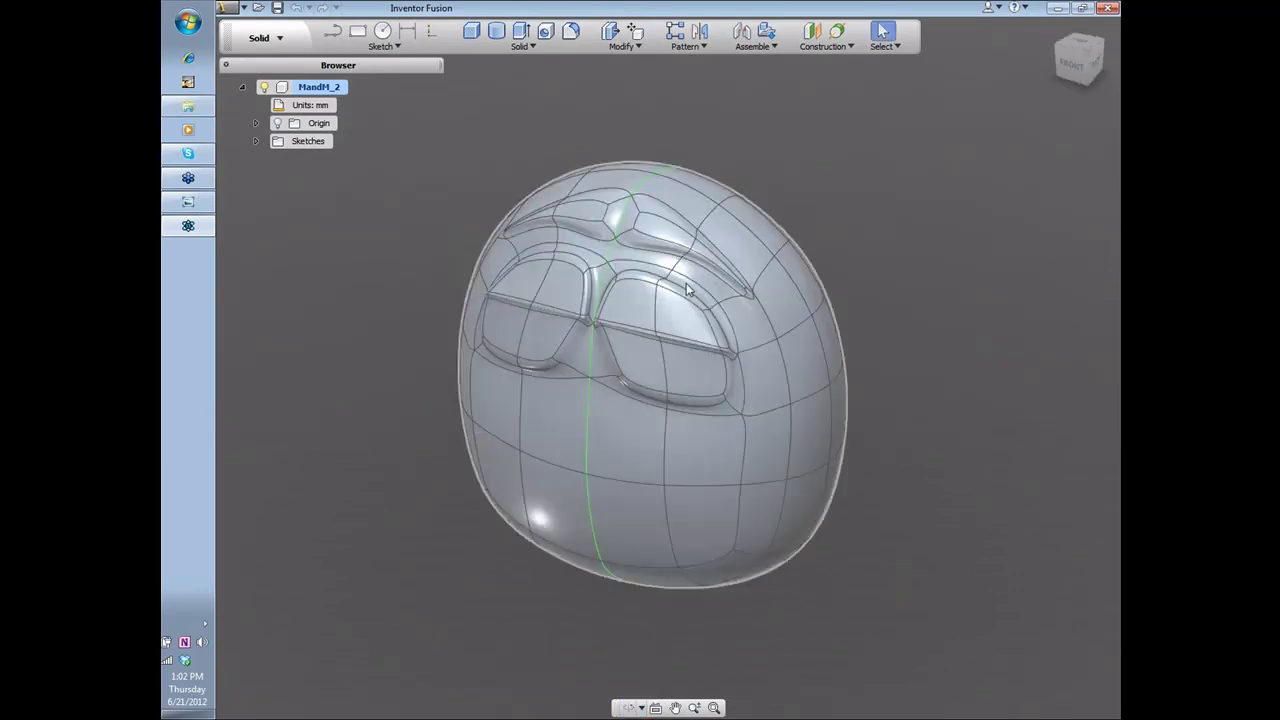
shift+middle_drag(1007, 400, 990, 399)
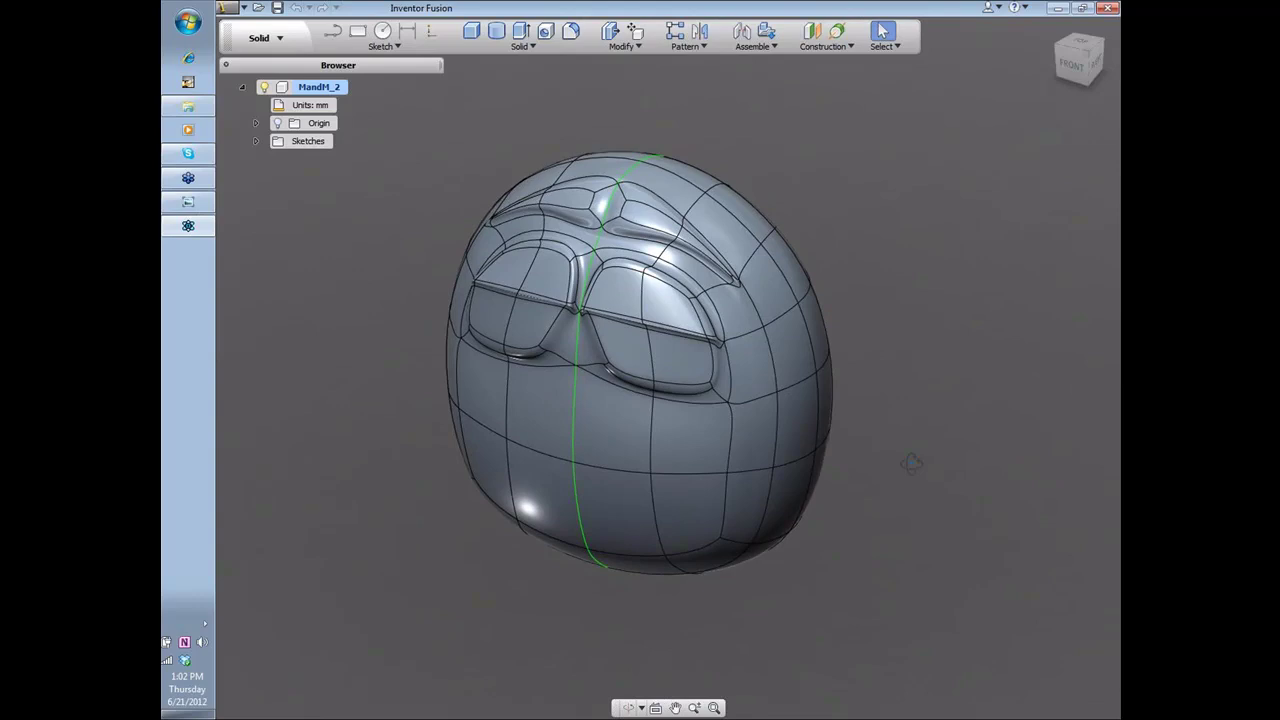
Step: Show the face model from the front and switch to the TSpline workspace
click(1071, 65)
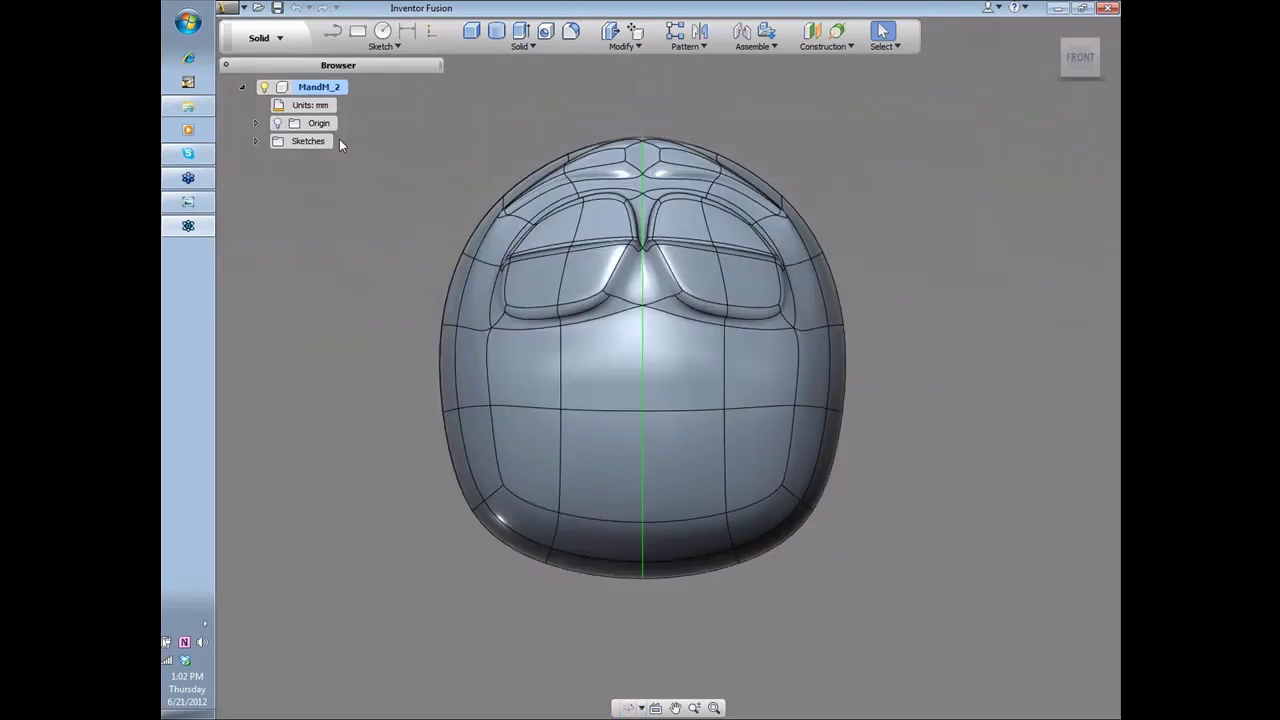
click(265, 37)
click(265, 104)
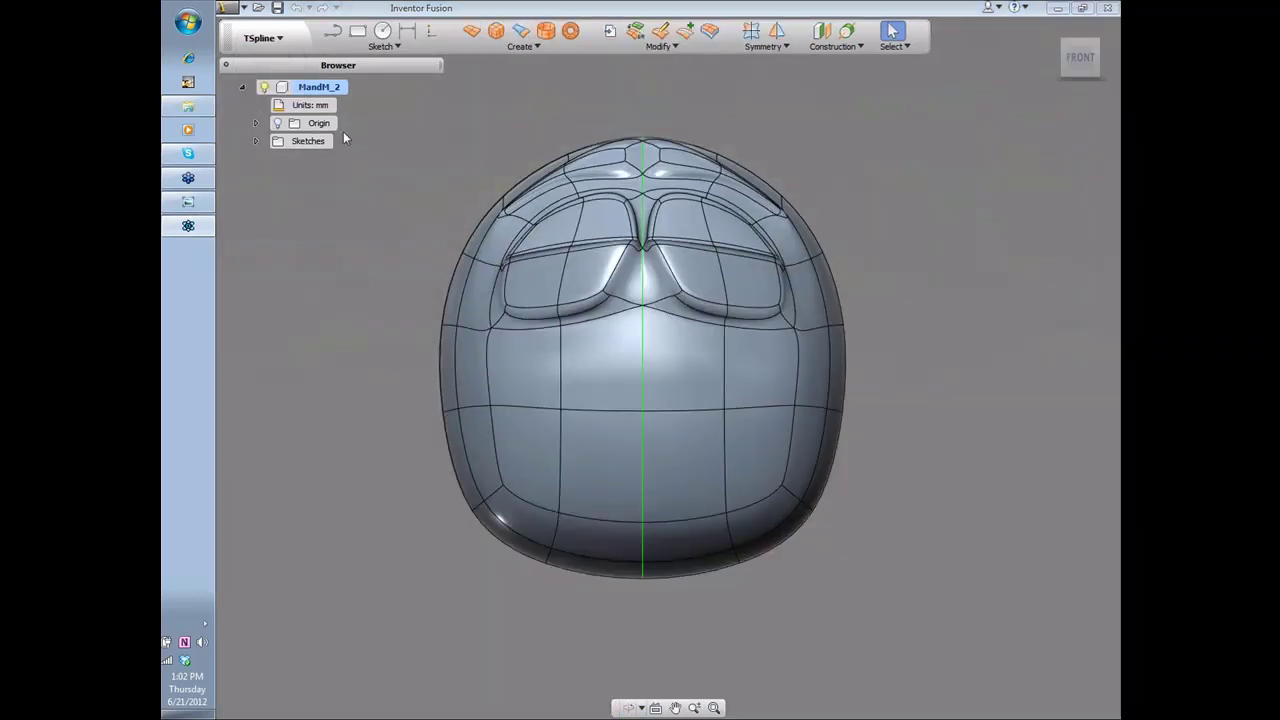
Step: Try to convert the face model to BRep from a window selection of all its vertices
drag(352, 106, 1058, 622)
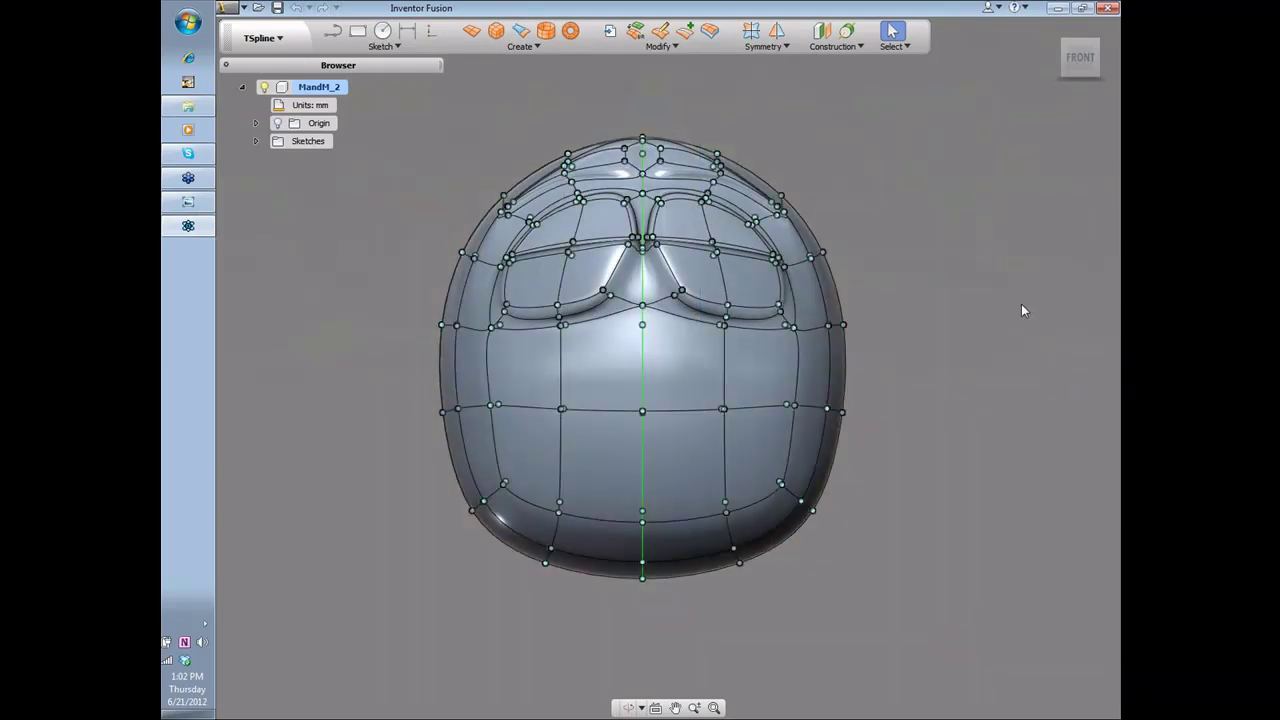
click(658, 46)
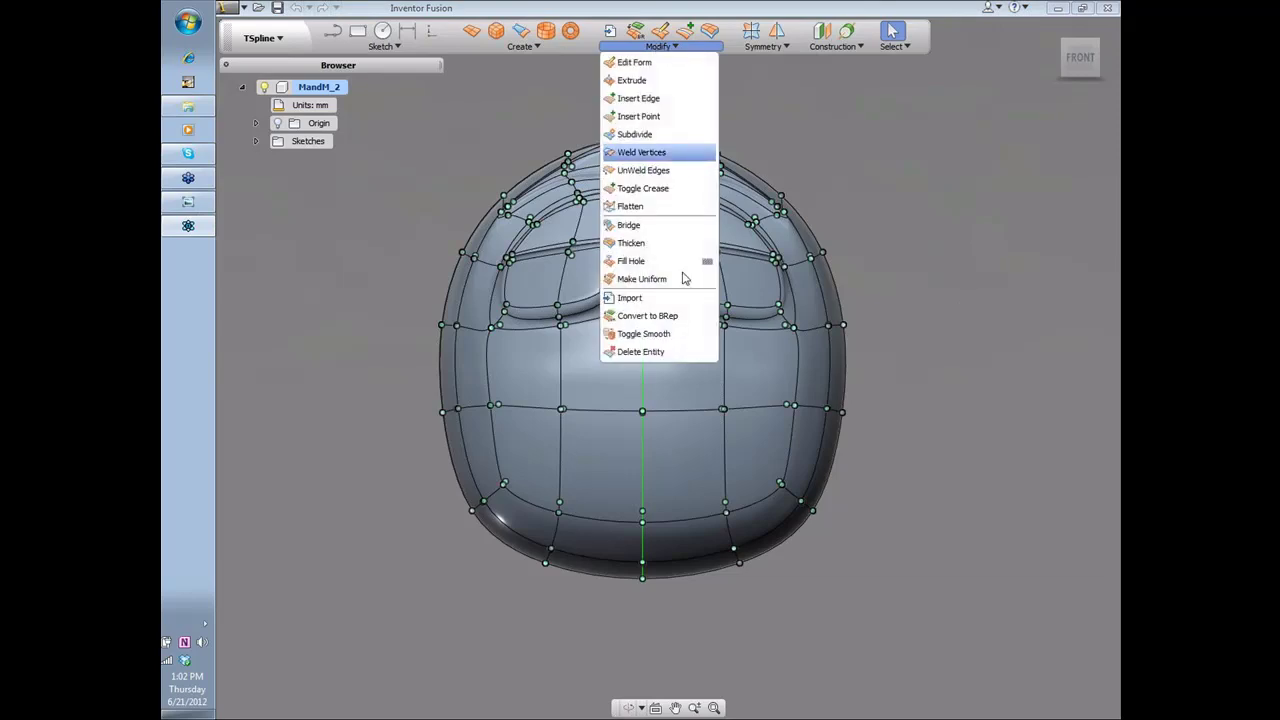
click(648, 315)
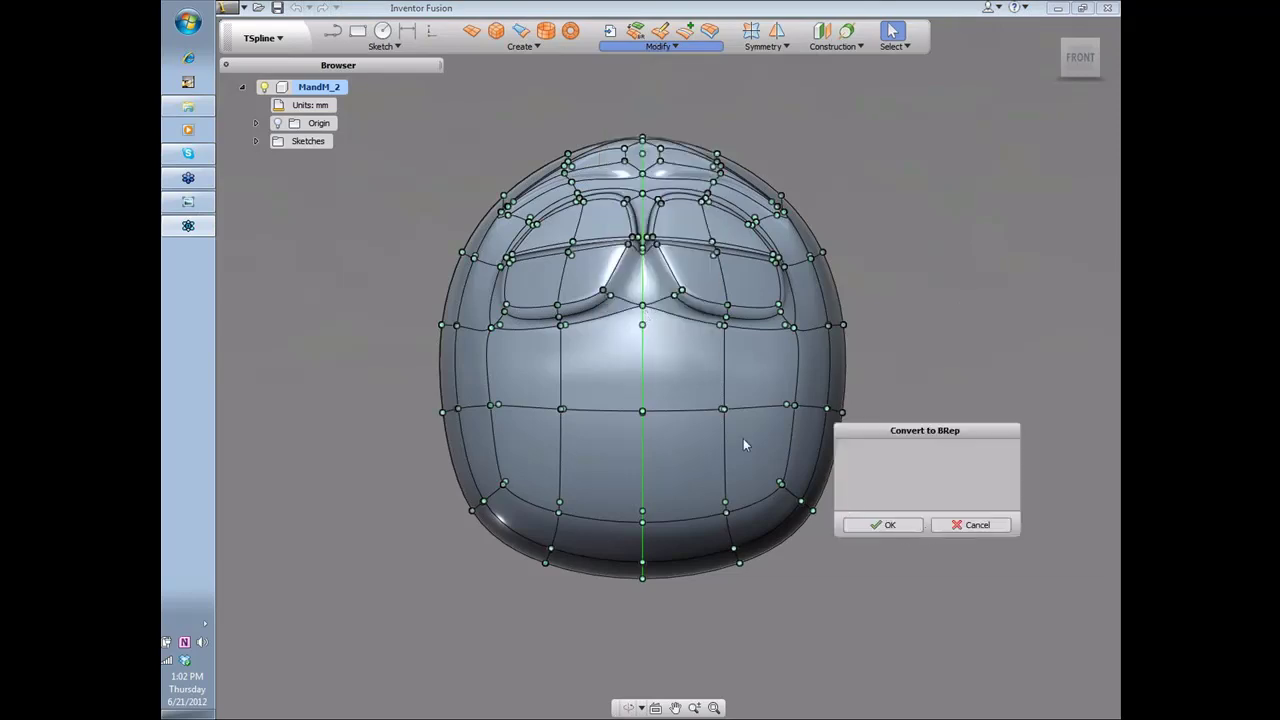
click(889, 527)
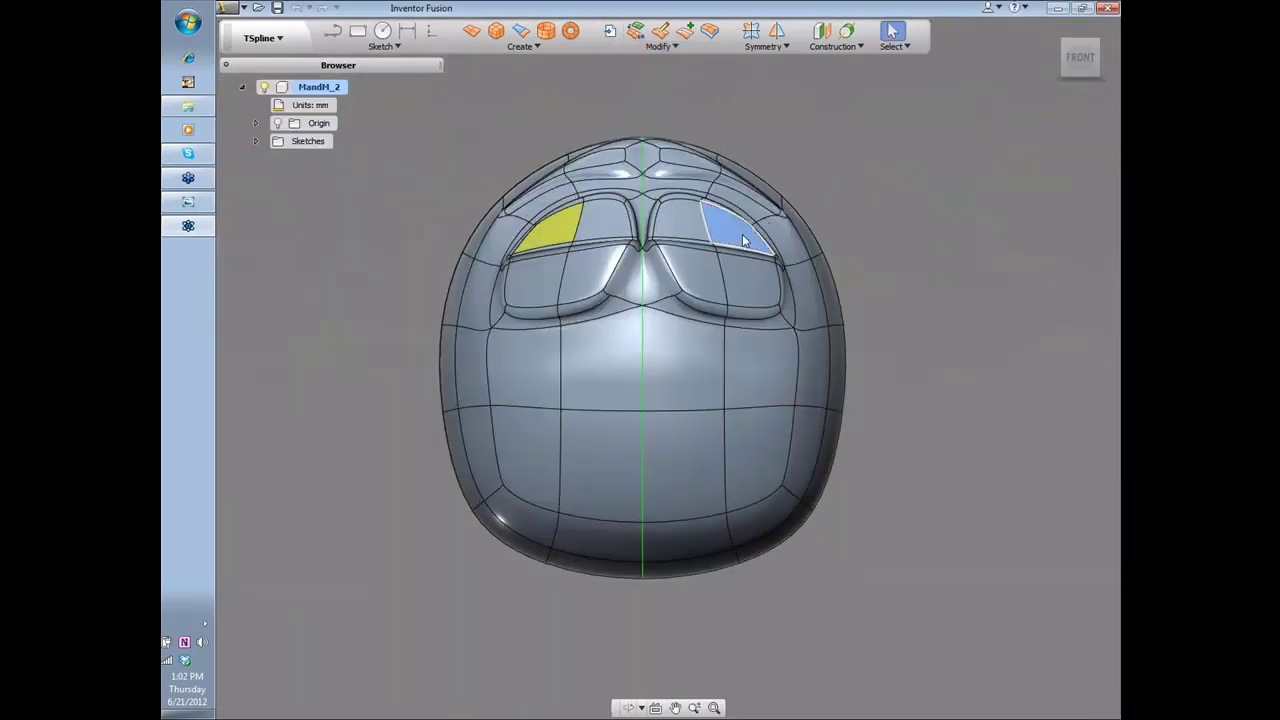
drag(462, 128, 695, 445)
drag(838, 518, 895, 561)
Step: Convert the whole T-spline face body to BRep with Flip Normal left off
click(681, 48)
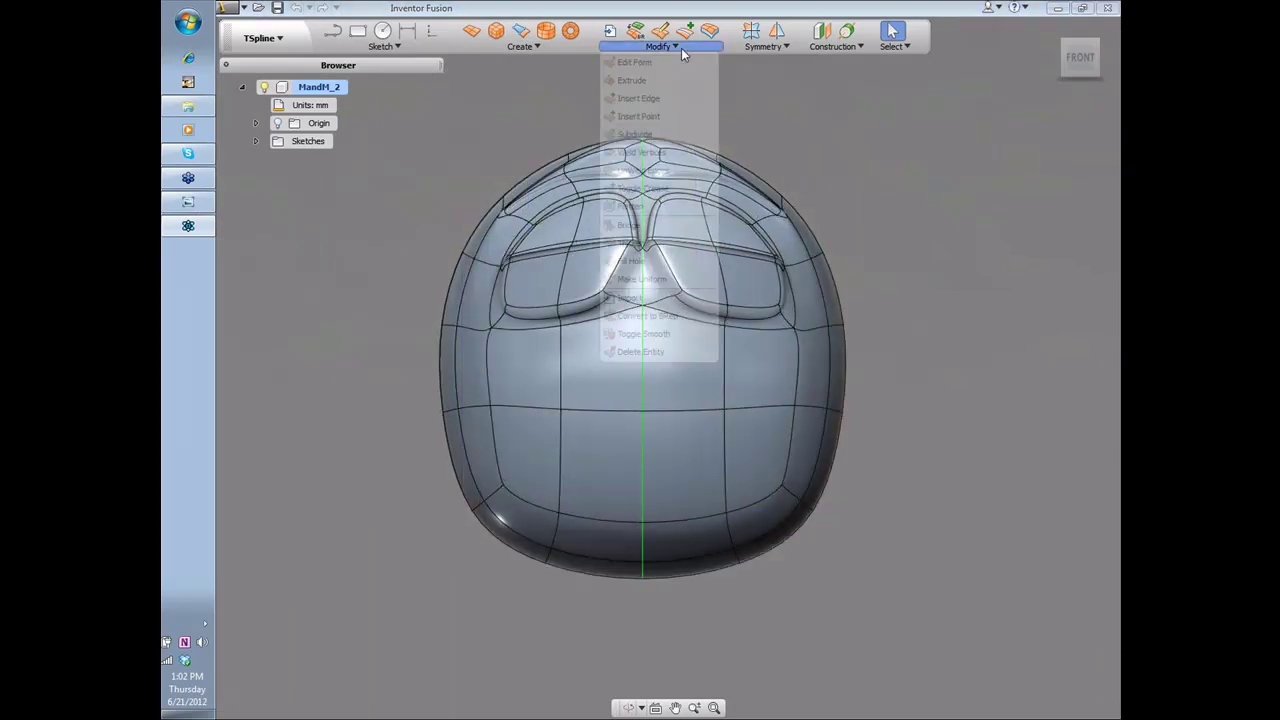
click(655, 316)
click(655, 316)
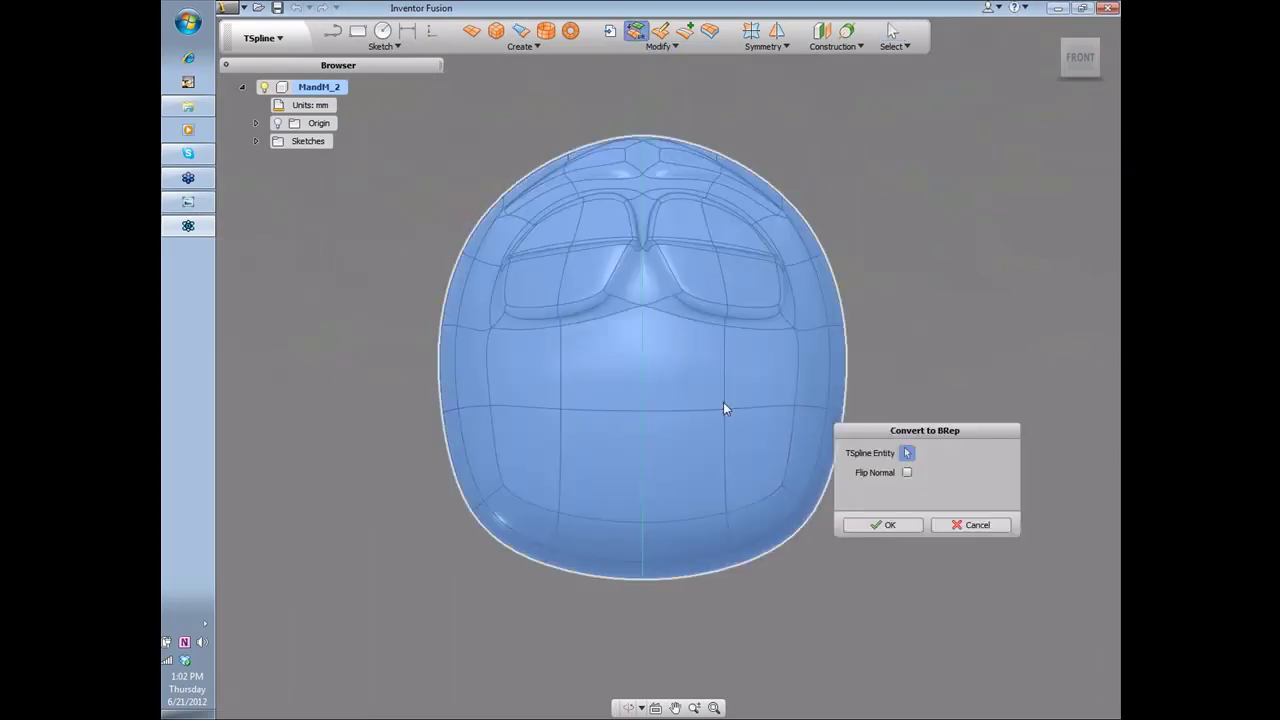
click(885, 526)
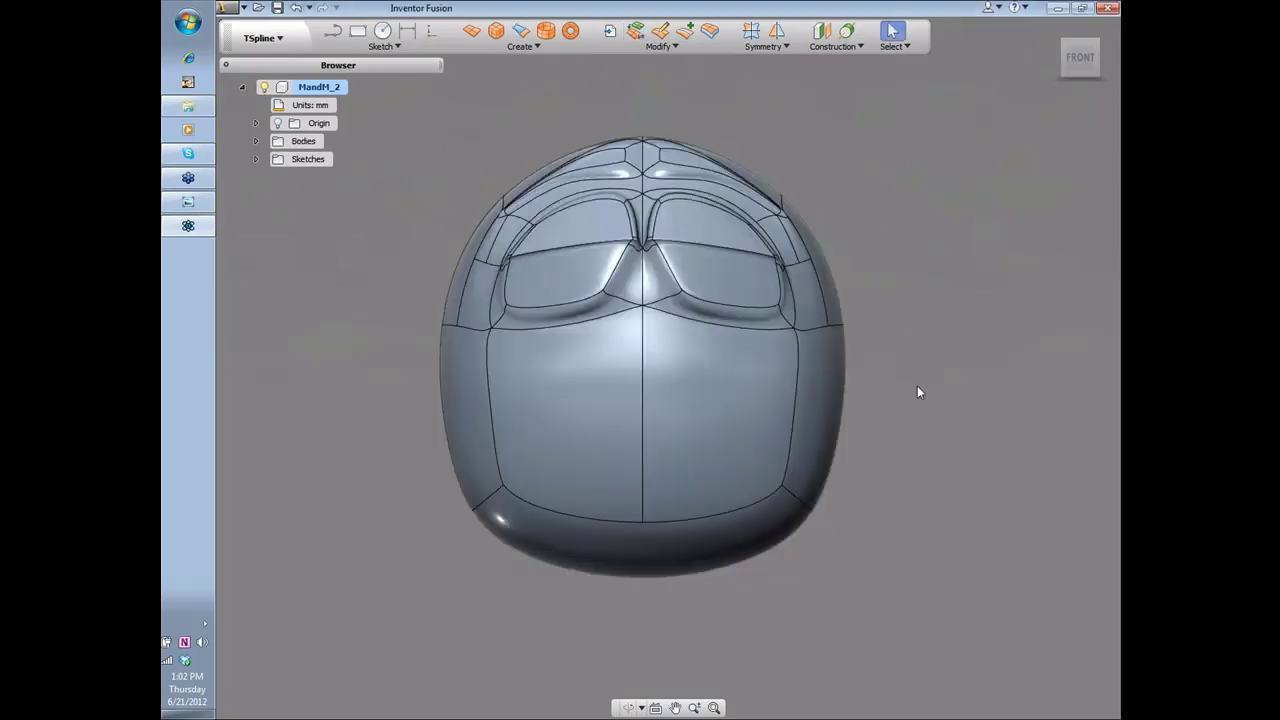
Step: Switch to the Surface workspace and expand the Bodies folder of MandM_2 in the browser
mouse_move(902, 307)
shift+middle_down()
mouse_move(907, 328)
mouse_move(1031, 314)
mouse_move(737, 309)
mouse_move(926, 315)
mouse_move(932, 303)
mouse_move(912, 303)
shift+middle_up()
click(278, 38)
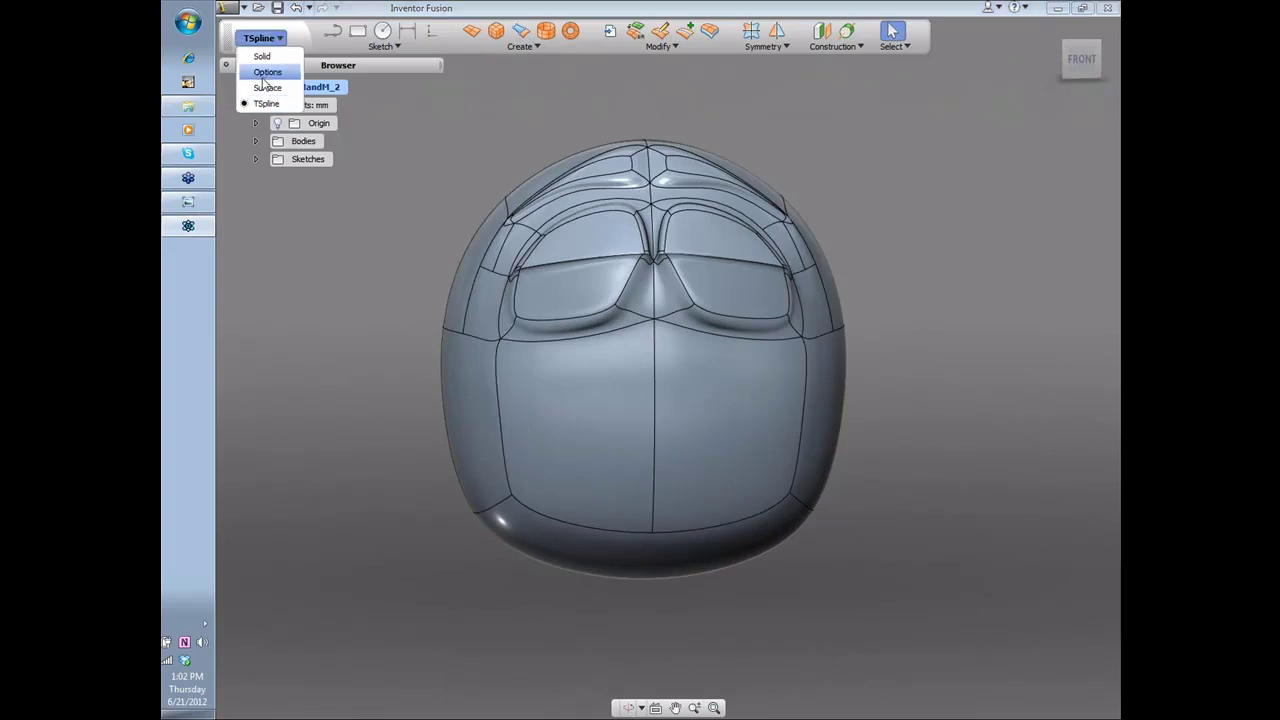
click(266, 72)
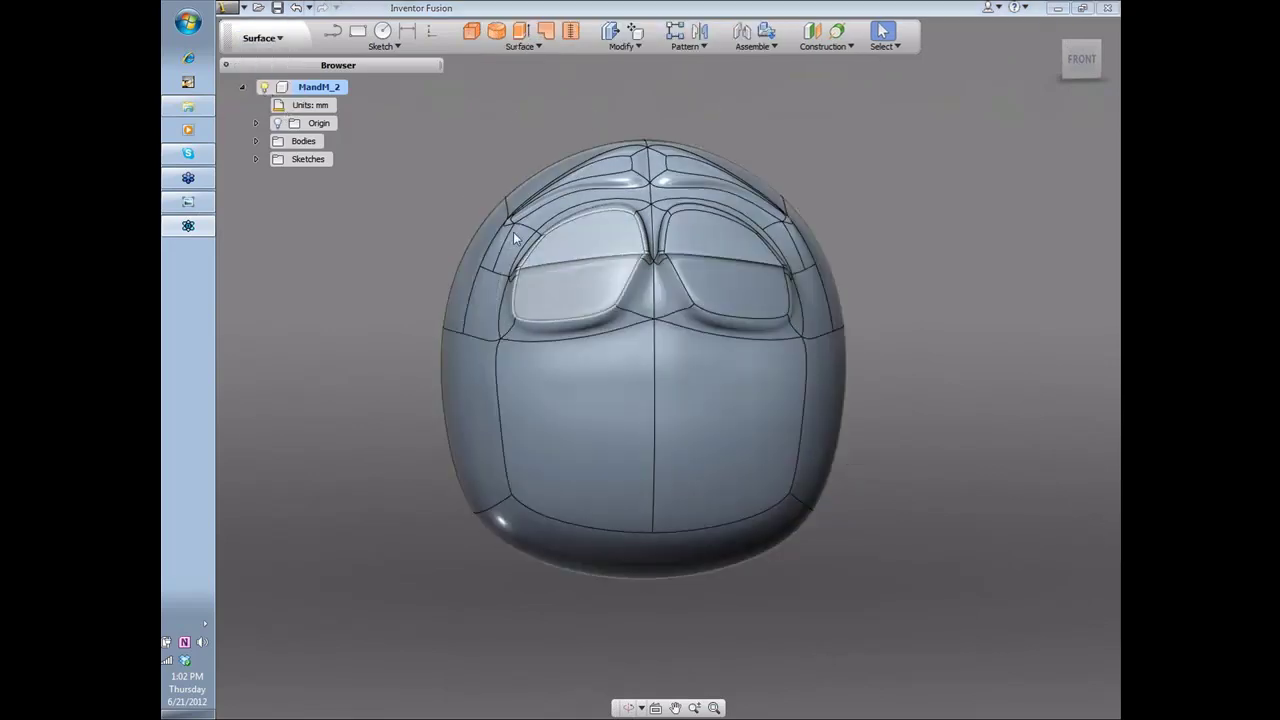
click(255, 141)
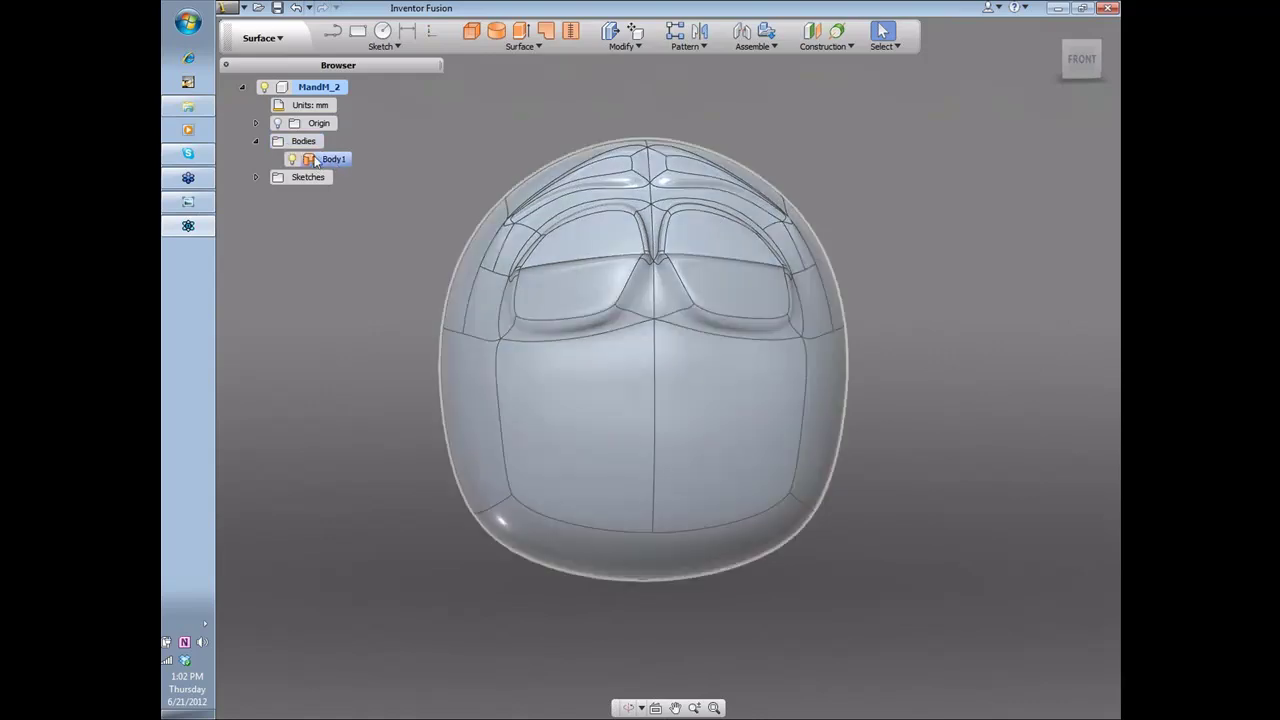
Step: Stitch all surfaces of the egg face body with a 0.01 mm tolerance and the New Body operation
click(318, 163)
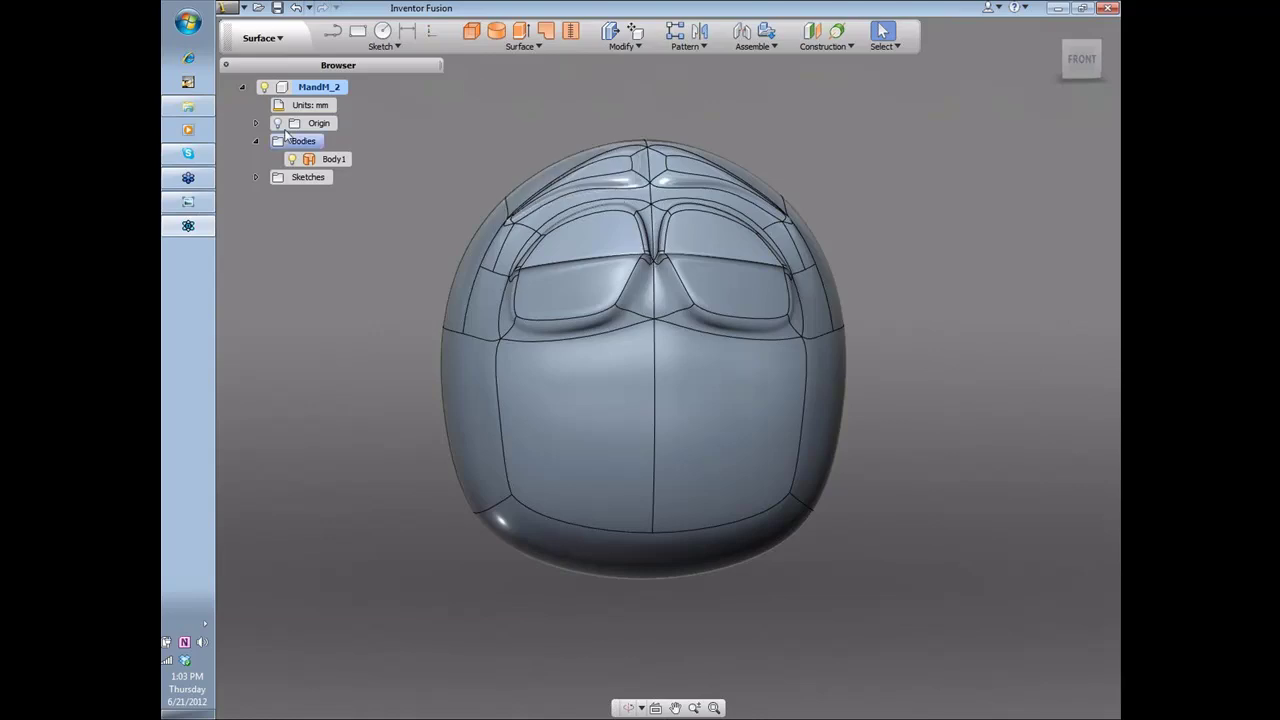
drag(408, 108, 1014, 585)
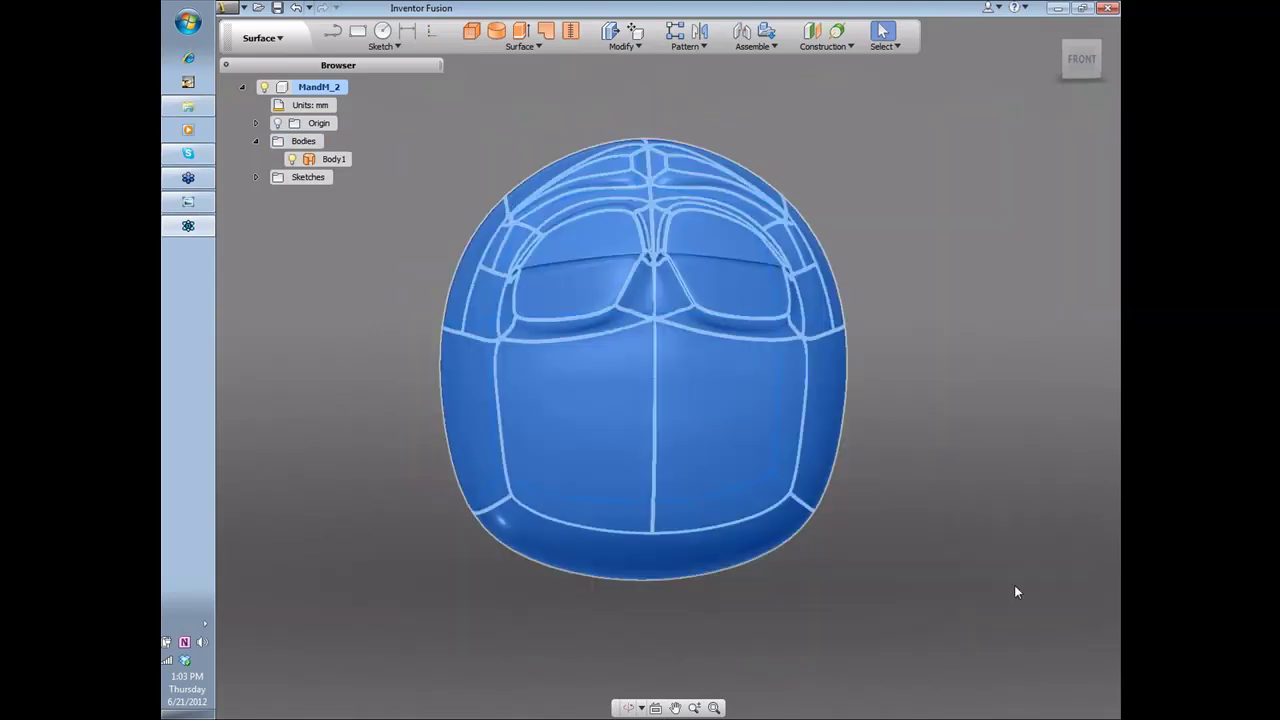
click(570, 32)
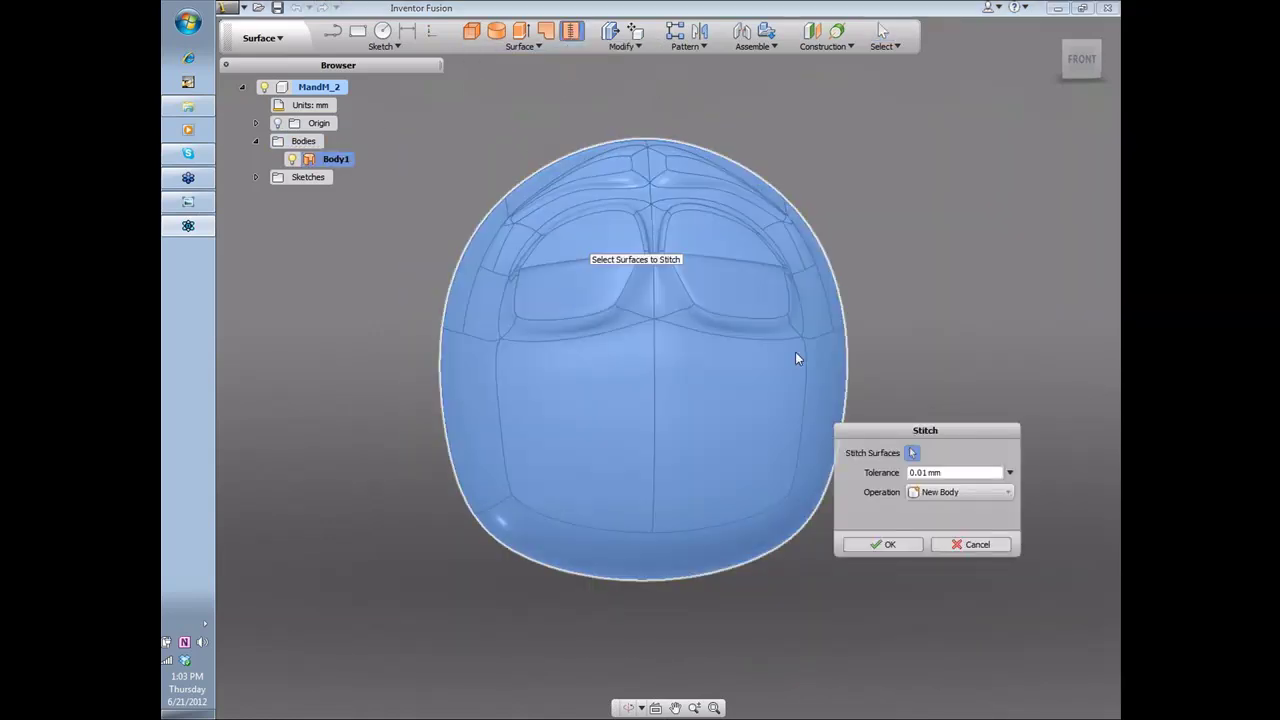
click(963, 492)
click(946, 583)
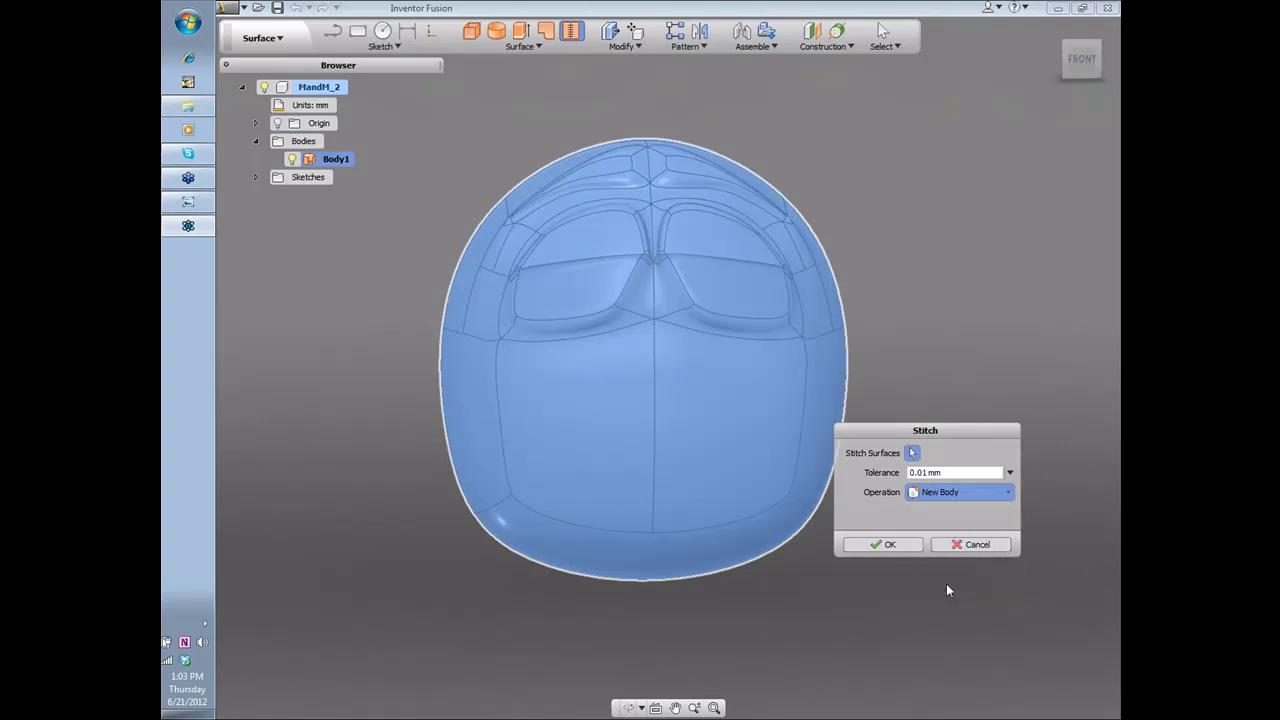
click(884, 545)
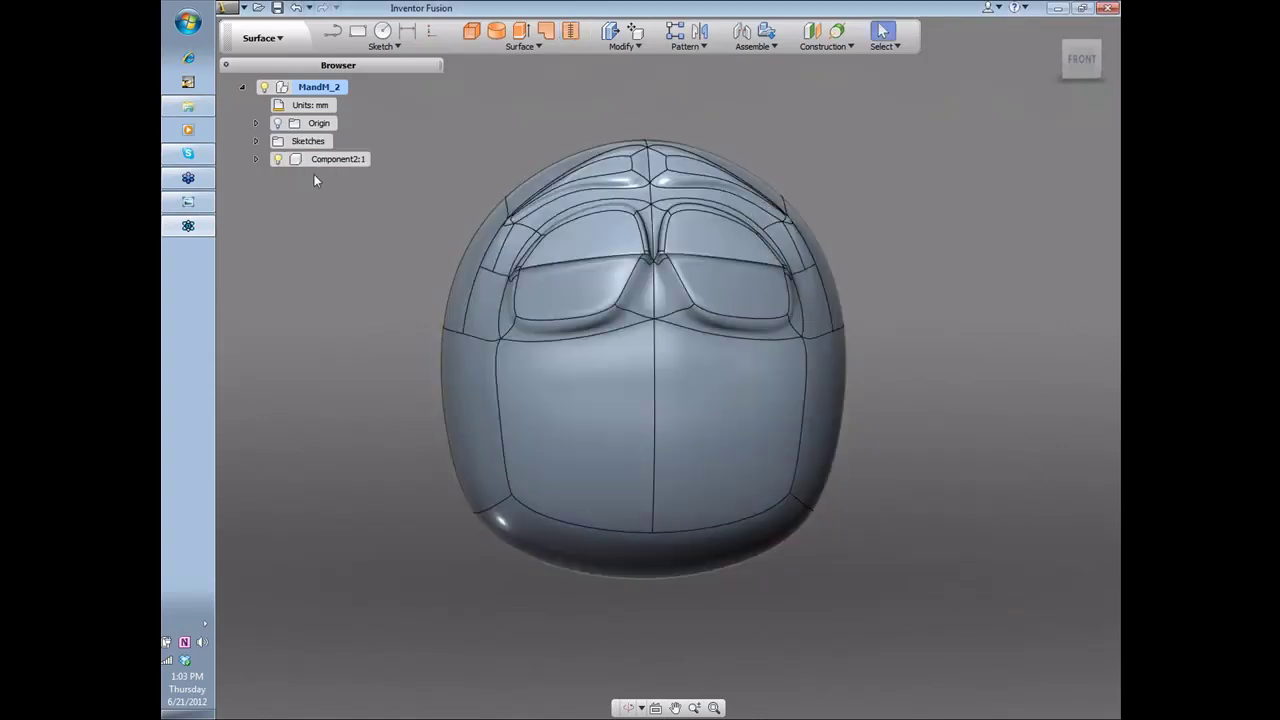
Step: Inspect the stitched component by highlighting it from the browser and viewing it from a few angles, ending at the front
click(315, 160)
click(315, 160)
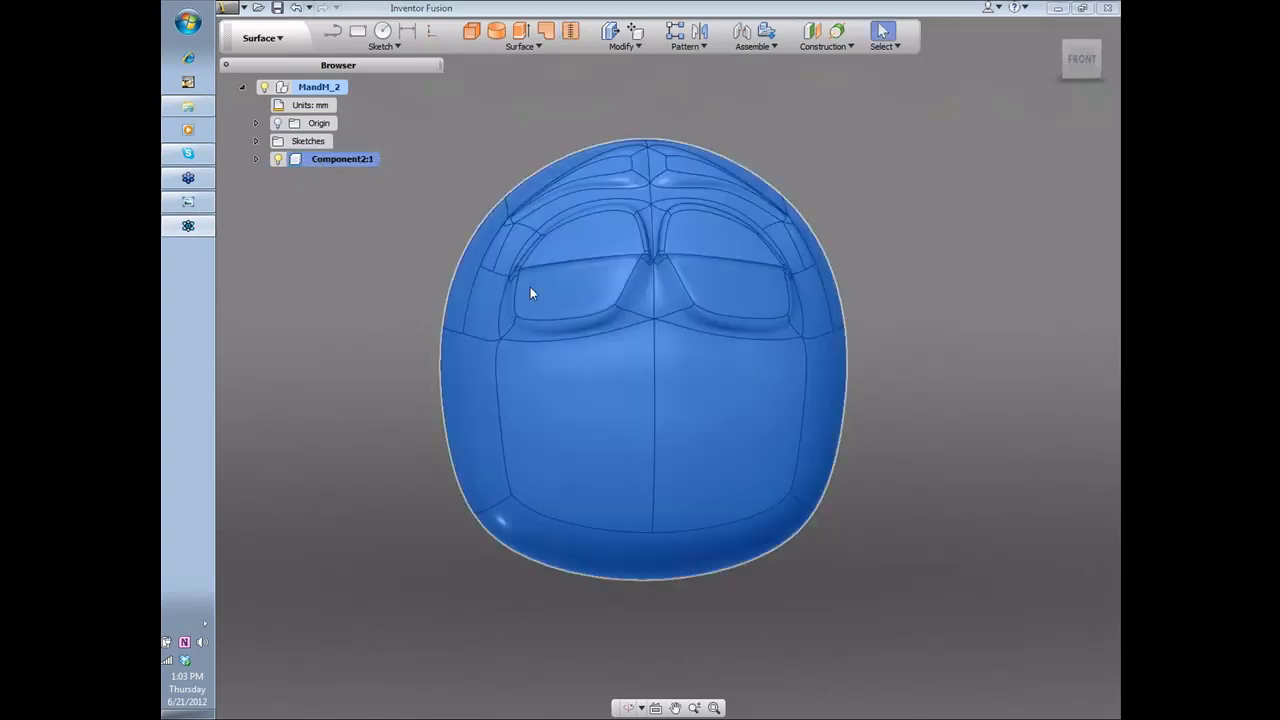
shift+middle_drag(927, 437, 792, 387)
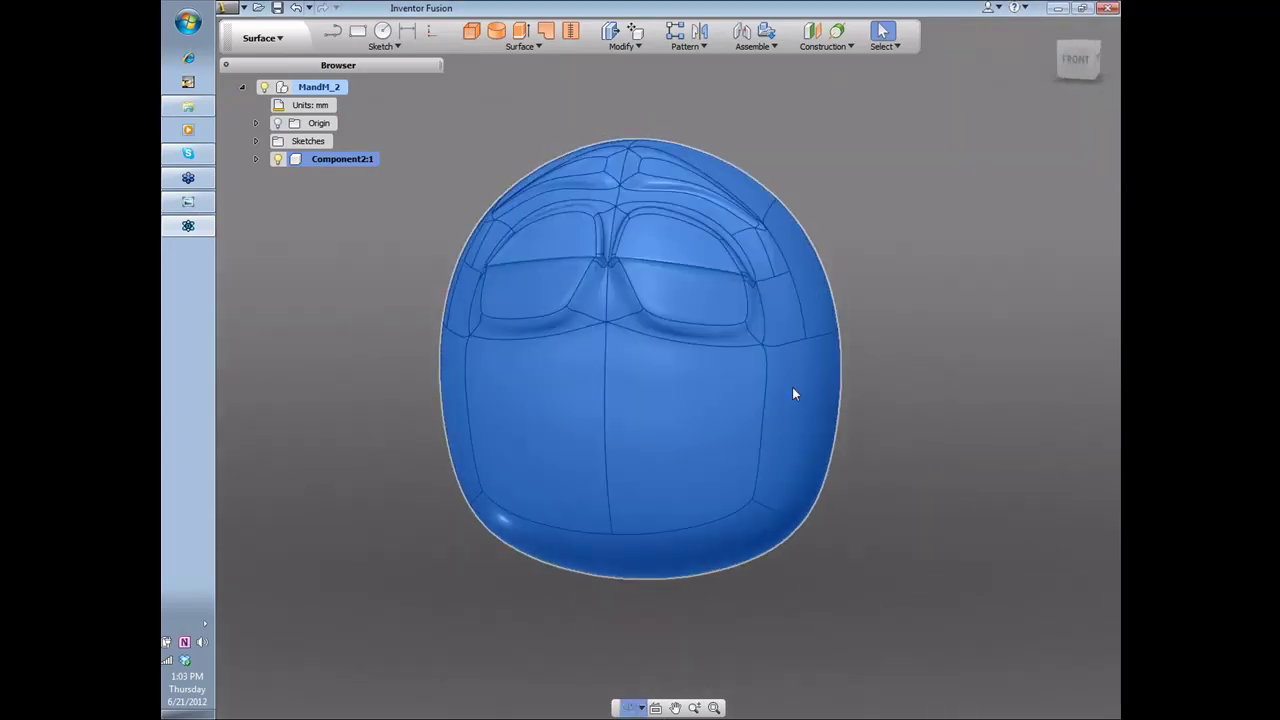
click(273, 159)
click(273, 159)
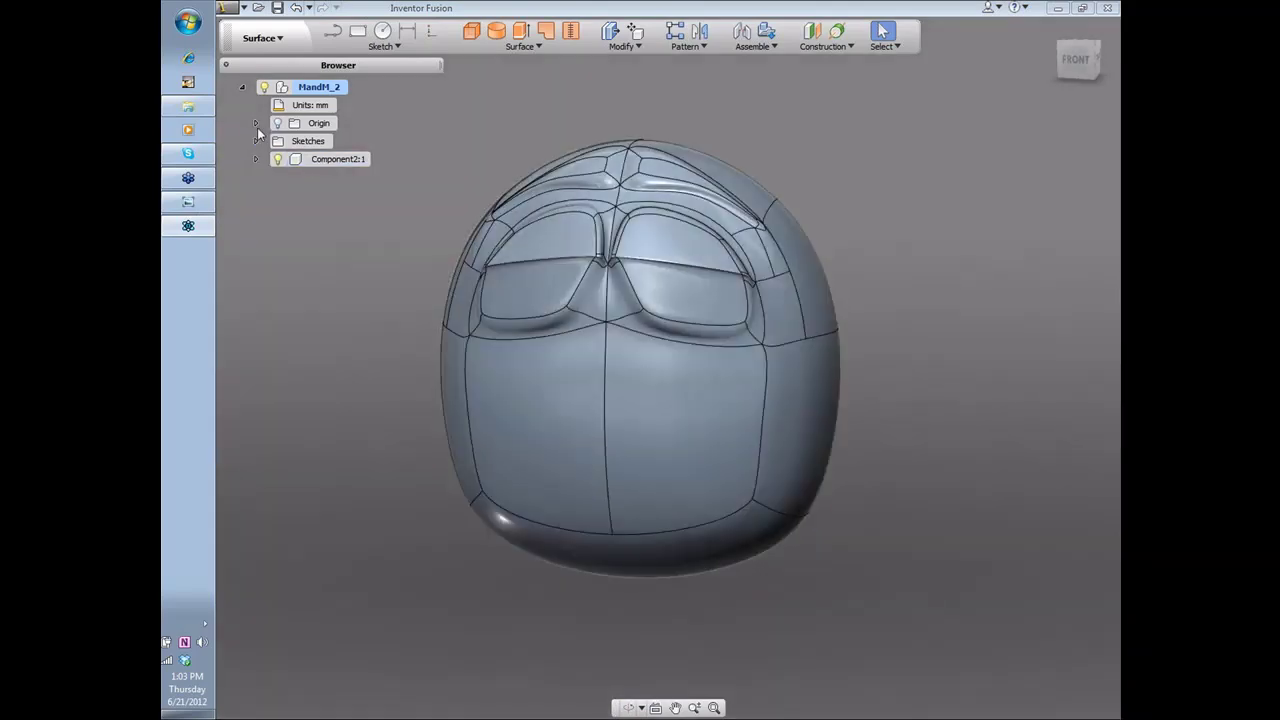
shift+middle_drag(320, 268, 357, 277)
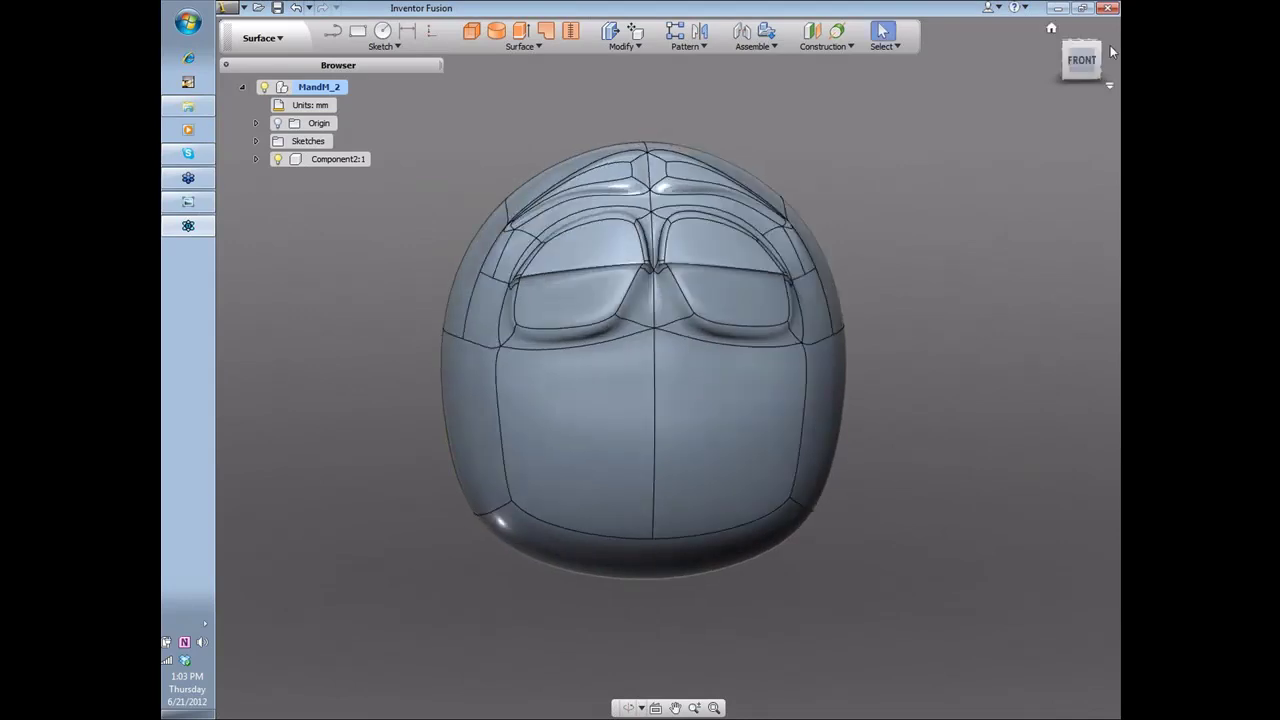
click(1081, 62)
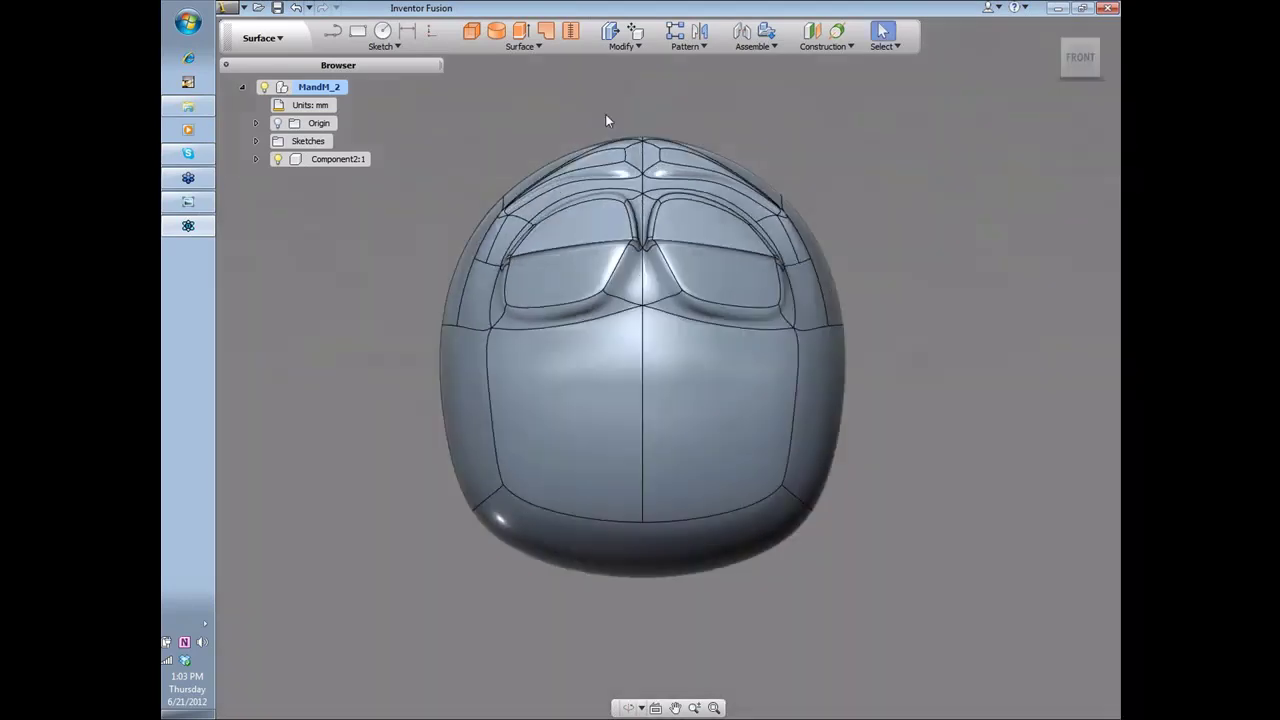
Step: Switch to the Solid workspace and sketch a rectangle on the front plane spanning the egg's bottom end, slightly wider than the body
click(262, 38)
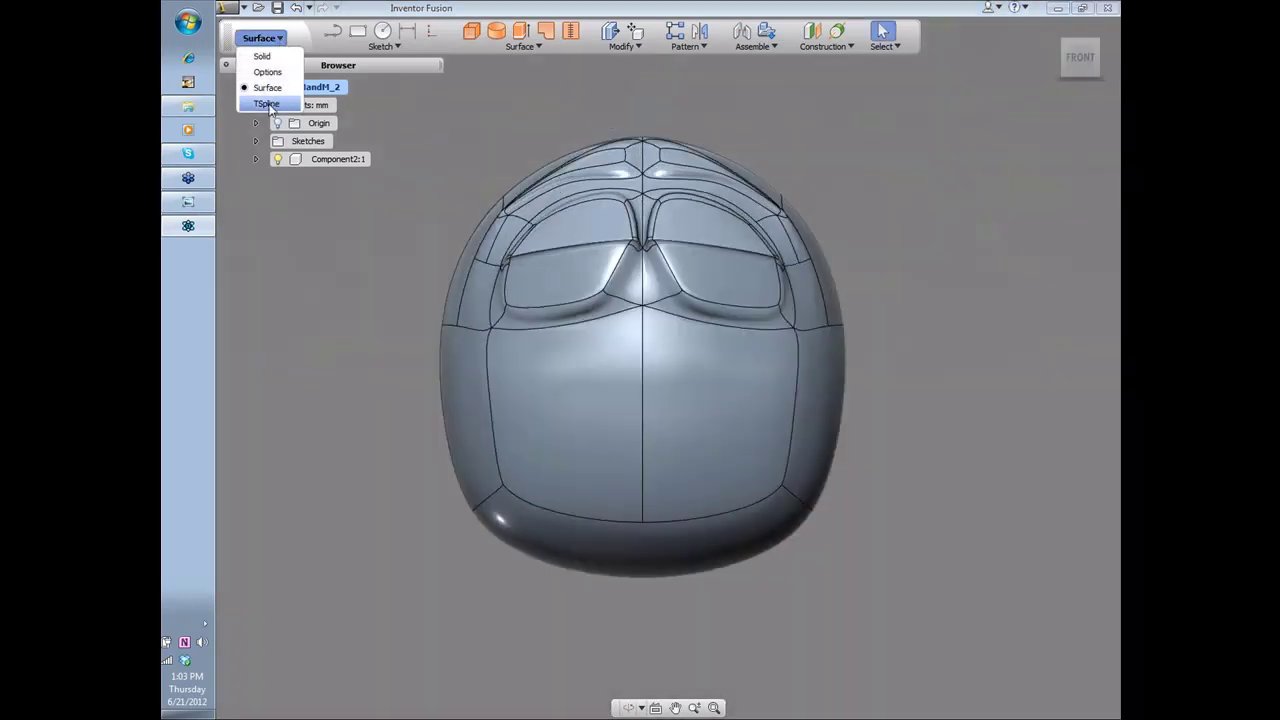
click(262, 56)
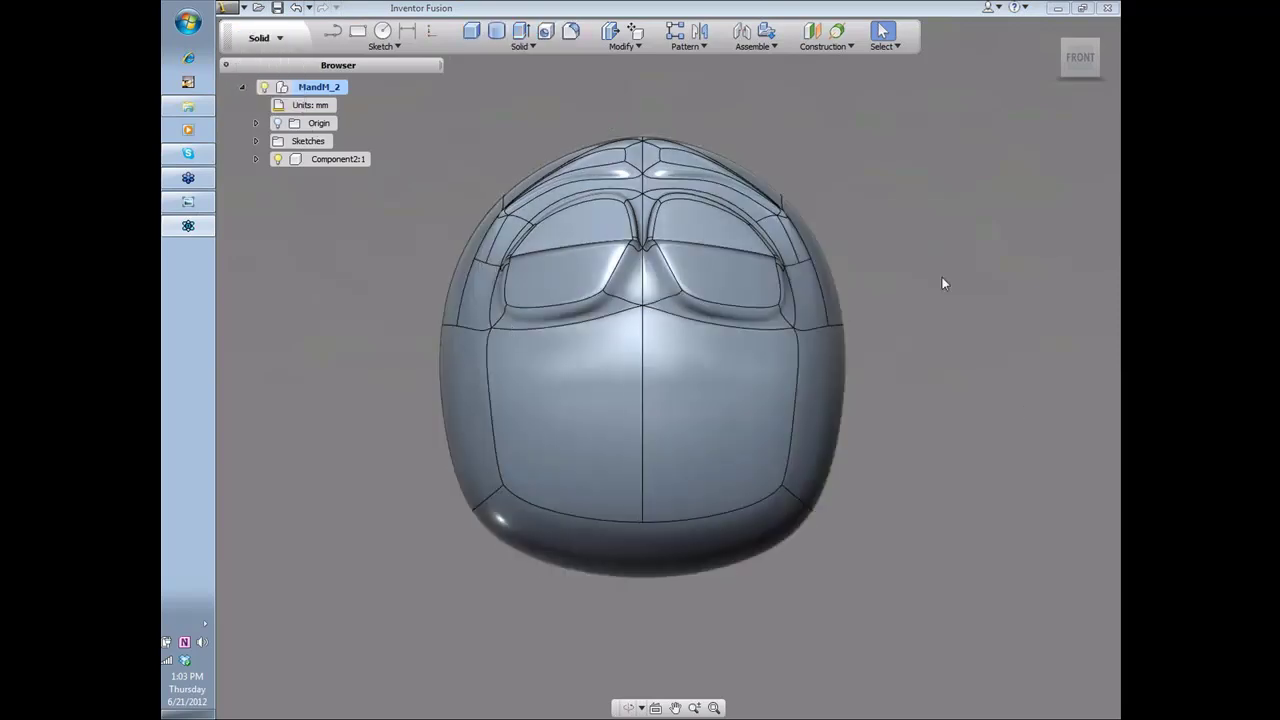
shift+middle_drag(942, 277, 932, 275)
click(1082, 62)
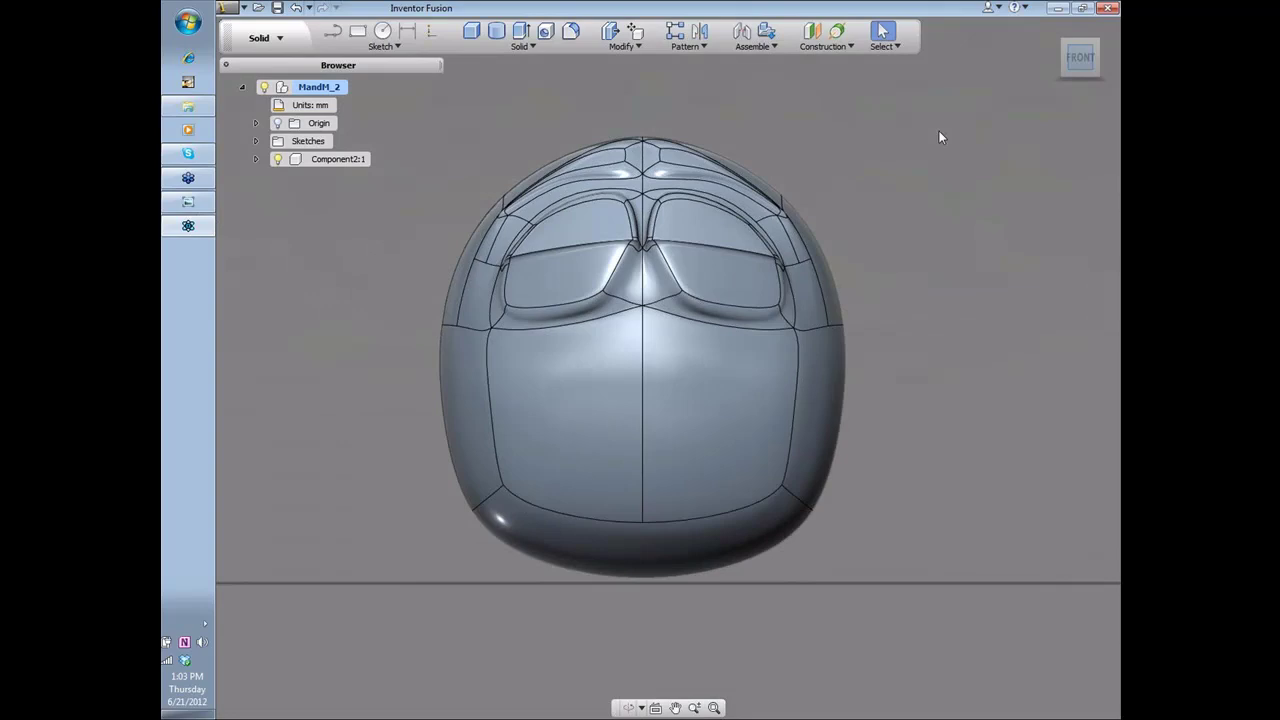
click(359, 33)
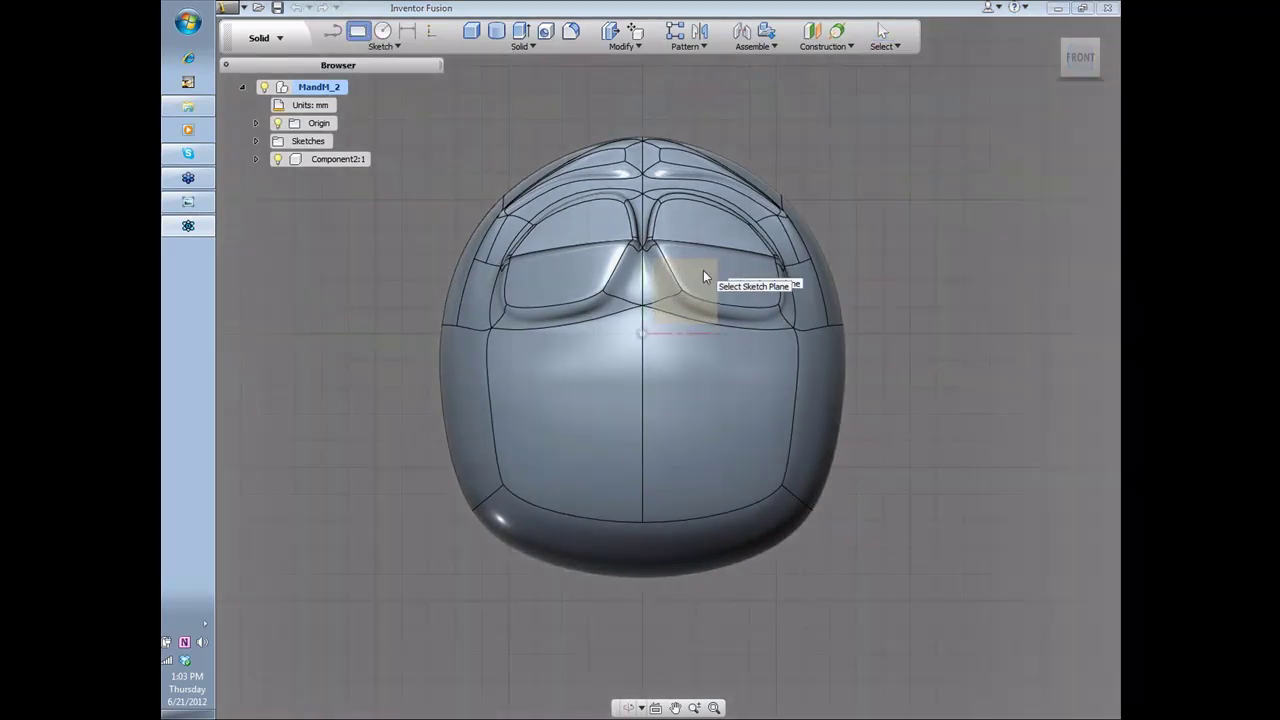
click(703, 272)
click(428, 523)
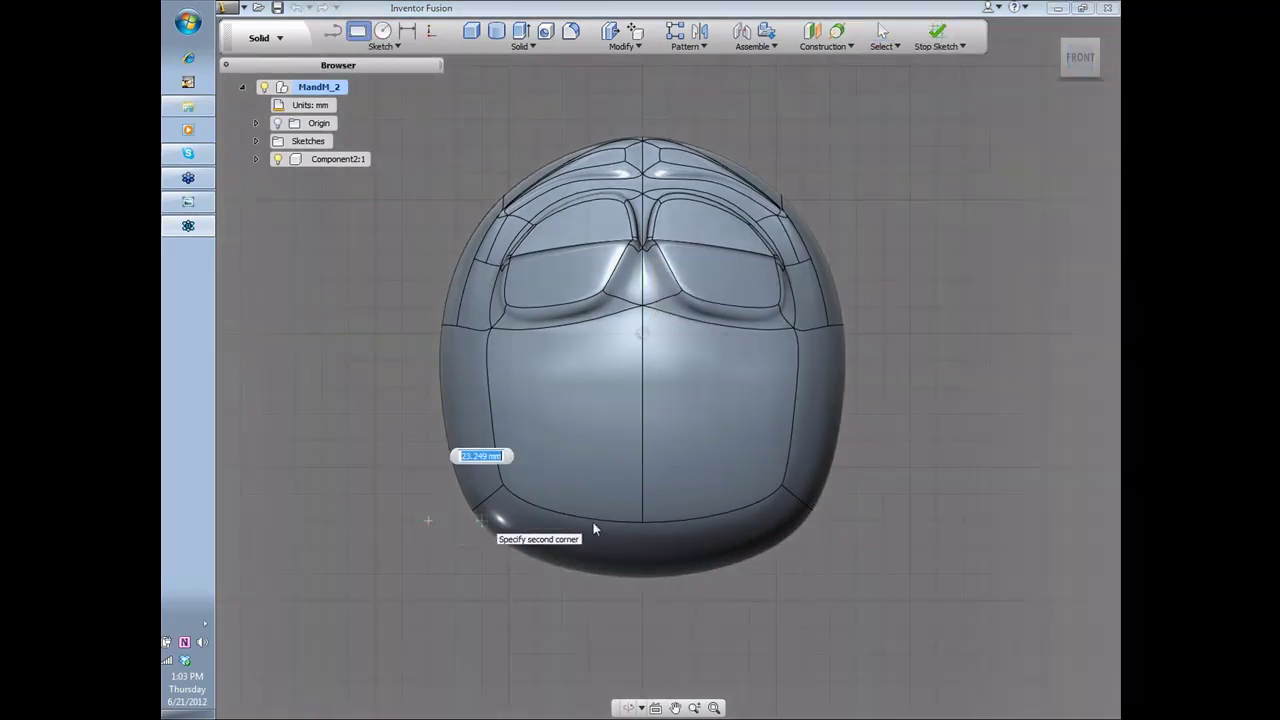
click(857, 601)
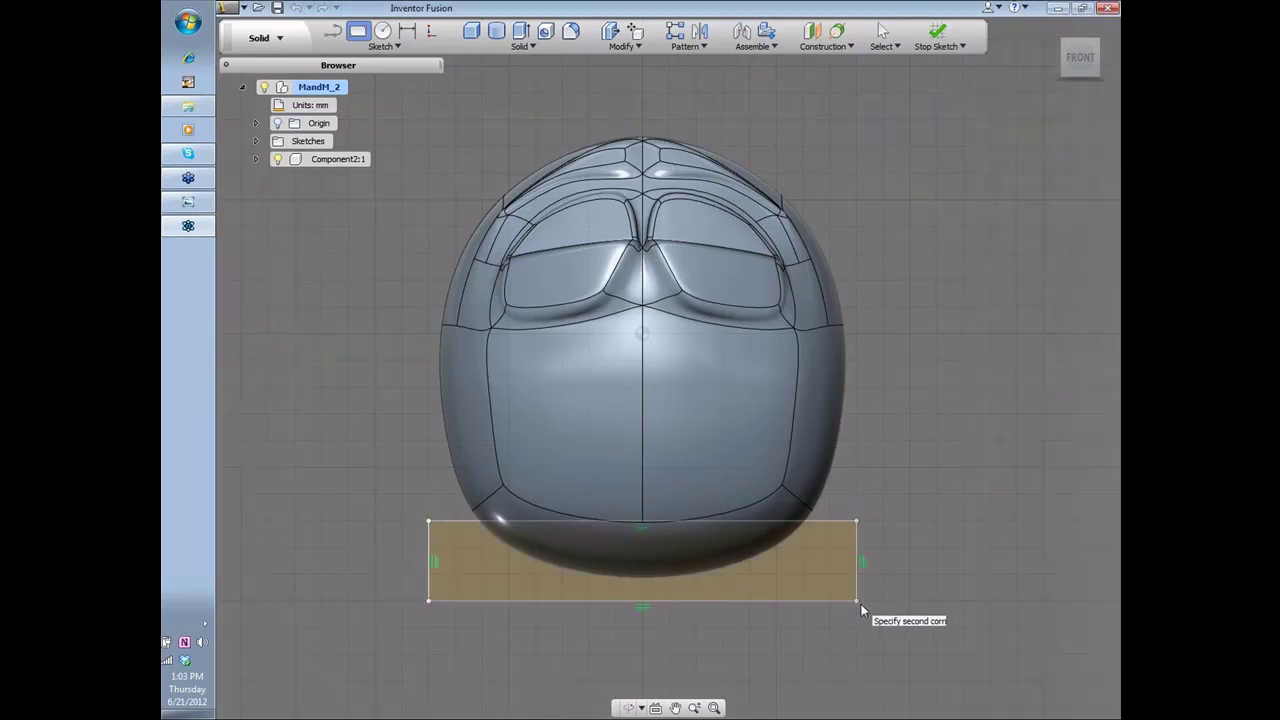
Step: Move the rectangle profile 28 mm in Y so that it sits in front of the egg body
mouse_move(861, 604)
shift+middle_down()
mouse_move(1045, 433)
mouse_move(936, 433)
mouse_move(903, 514)
shift+middle_up()
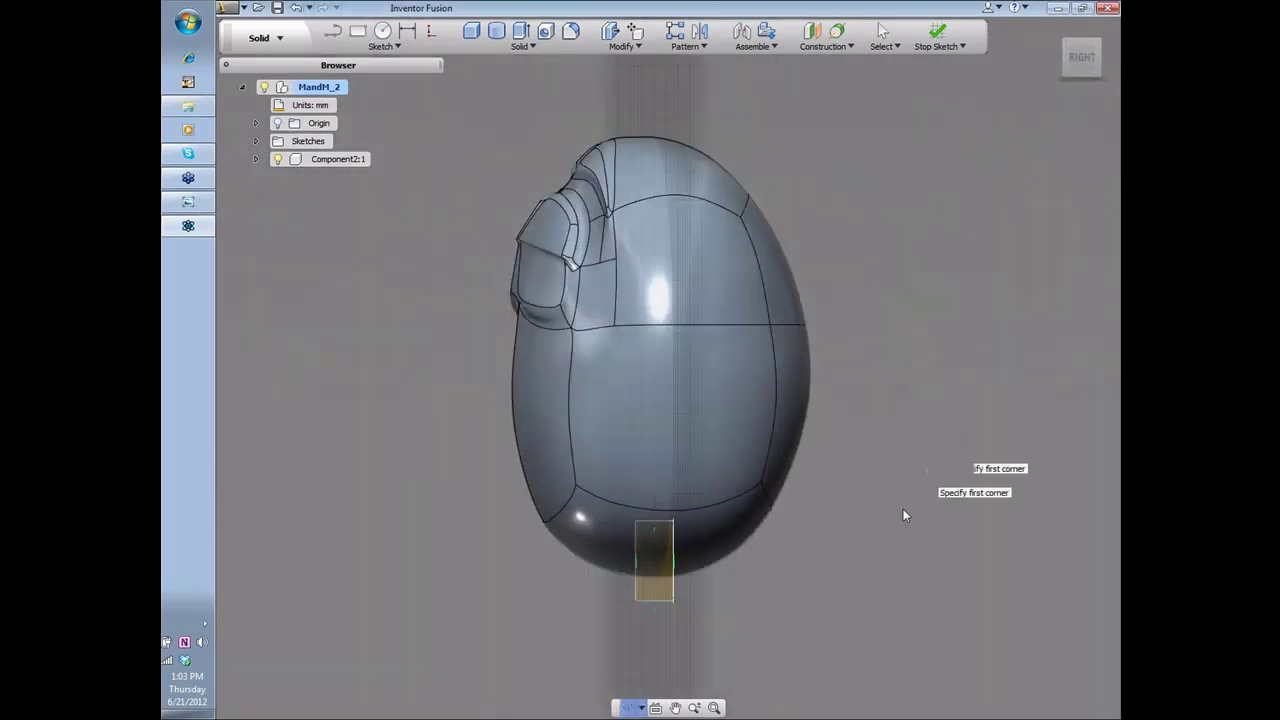
click(637, 46)
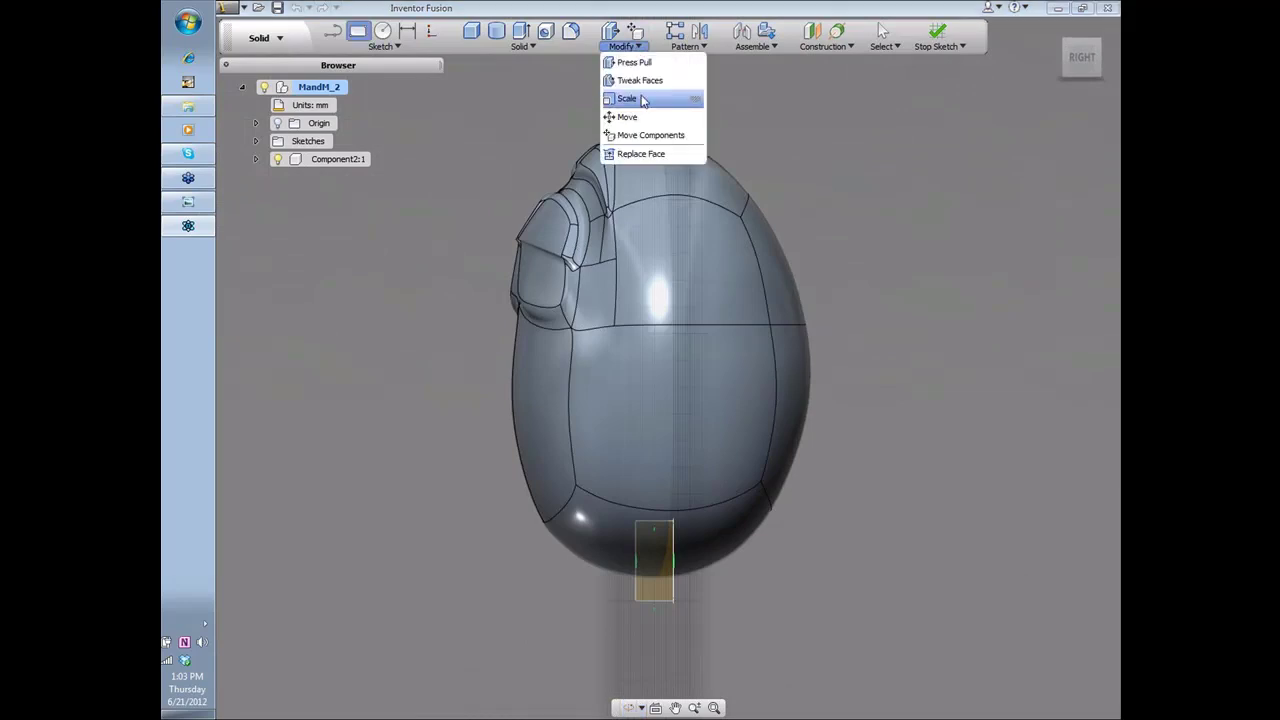
click(632, 117)
click(654, 585)
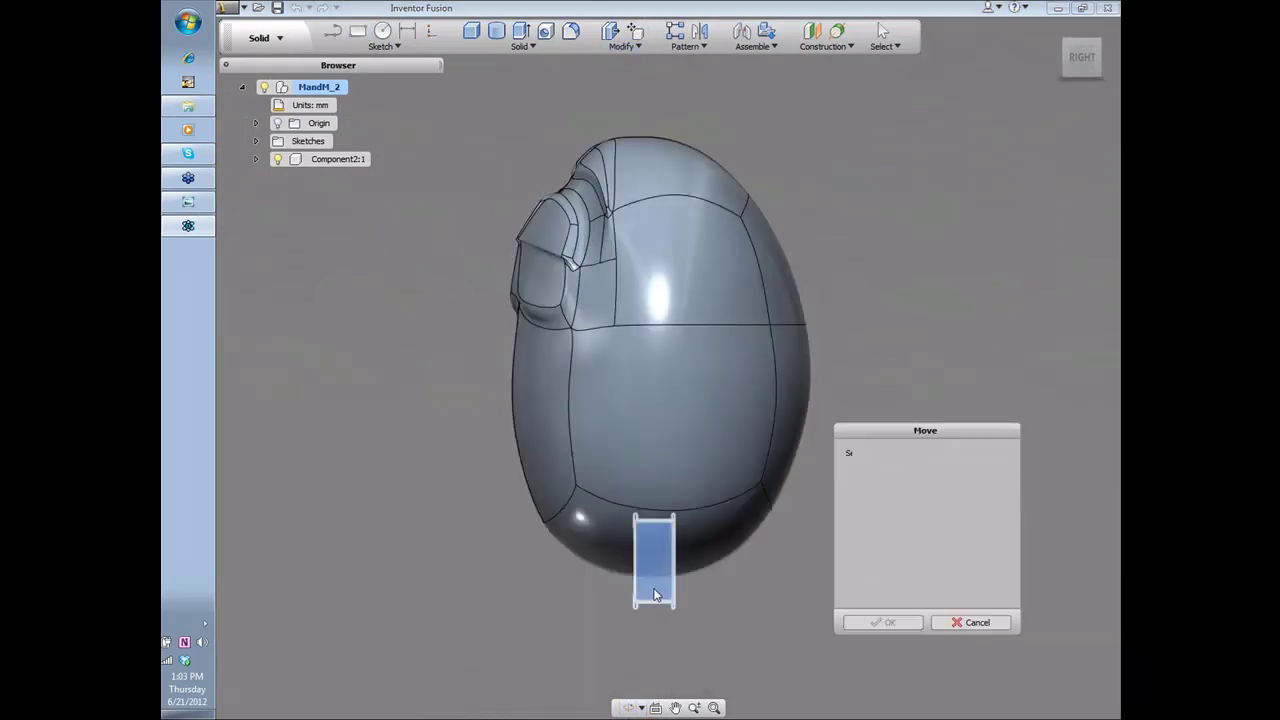
drag(611, 600, 460, 600)
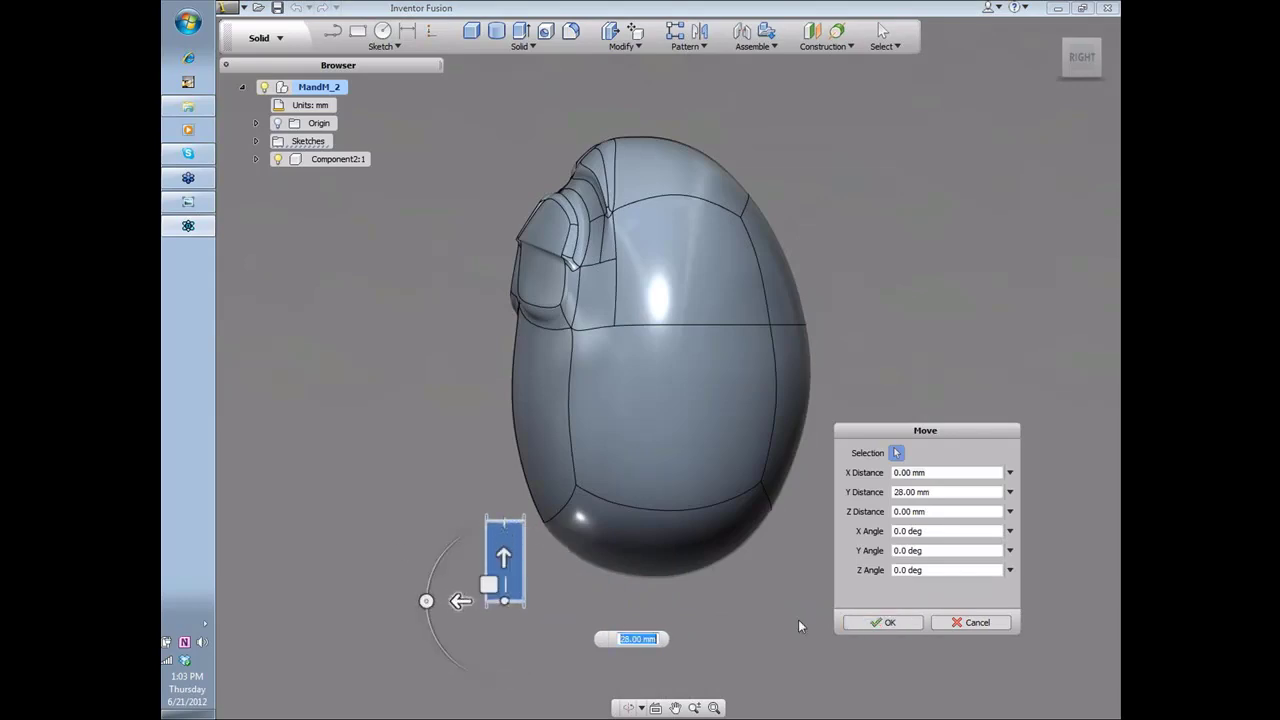
click(860, 623)
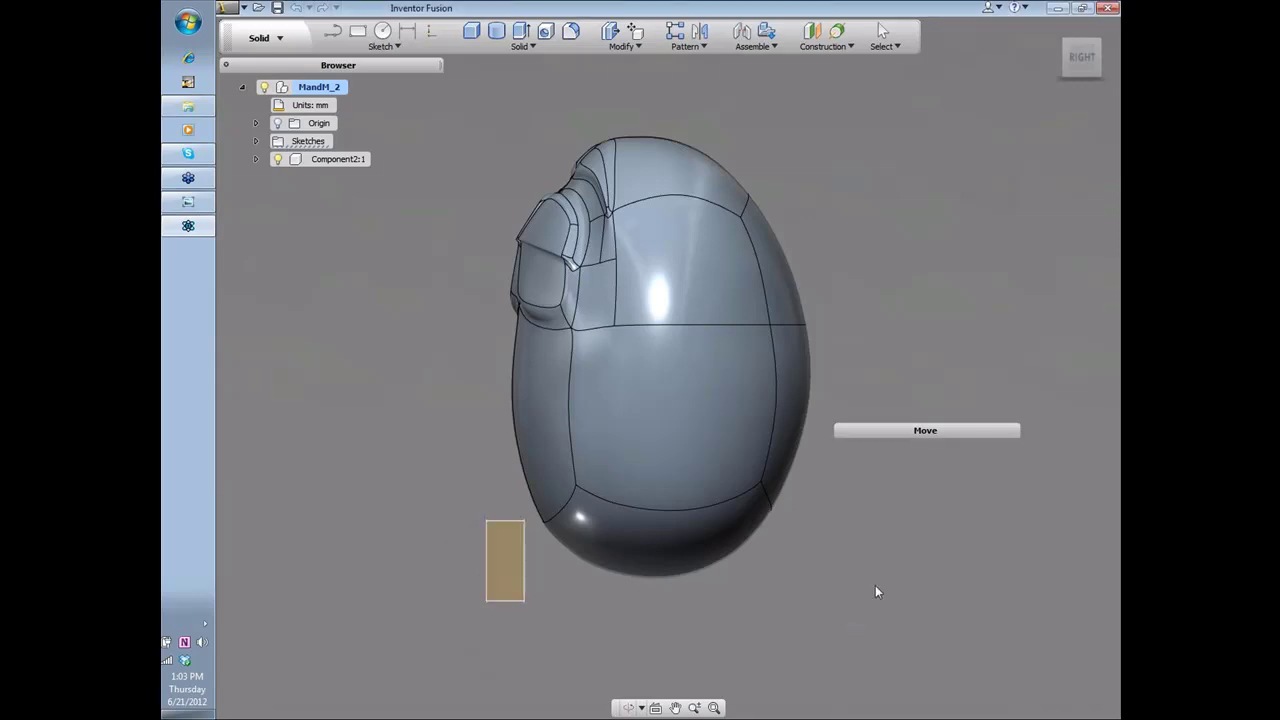
Step: Extrude the rectangle through the whole egg body to cut its bottom end off flat
mouse_move(935, 485)
shift+middle_down()
mouse_move(898, 485)
mouse_move(940, 485)
shift+middle_up()
click(521, 31)
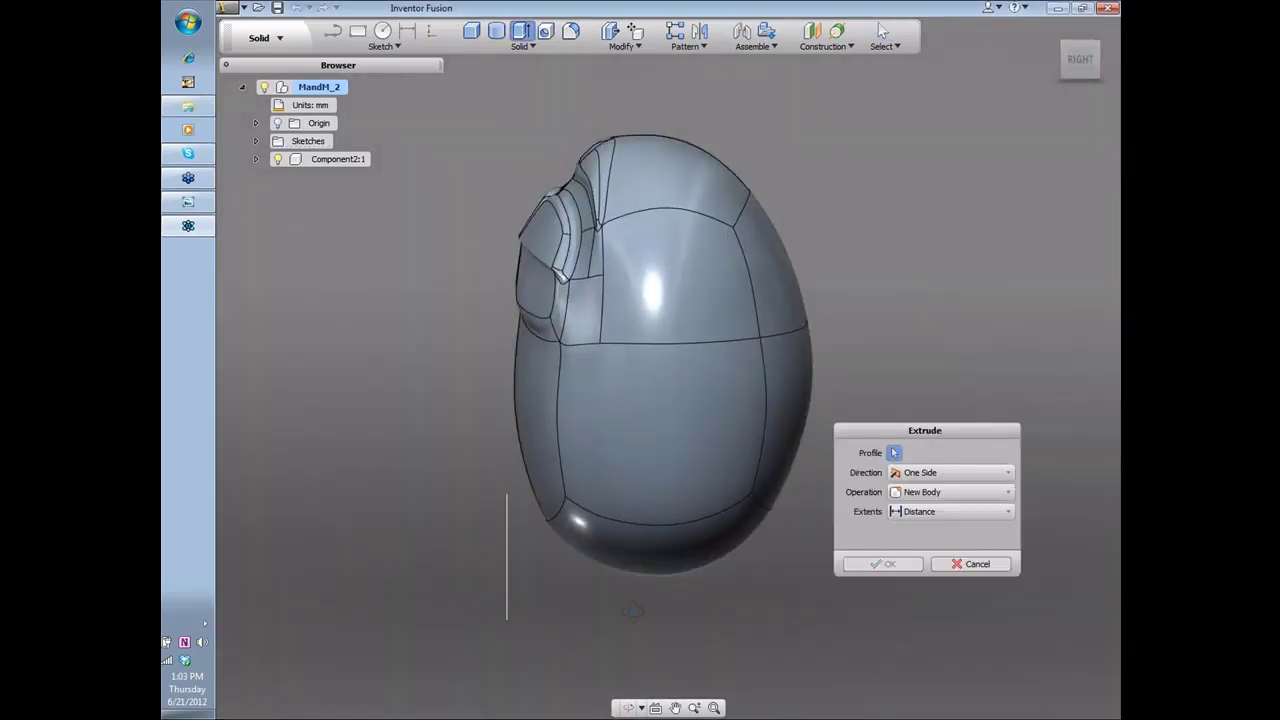
mouse_move(632, 609)
shift+middle_down()
mouse_move(606, 609)
mouse_move(643, 621)
mouse_move(506, 575)
shift+middle_up()
click(586, 566)
drag(493, 560, 797, 577)
key(Return)
shift+middle_drag(859, 477, 948, 469)
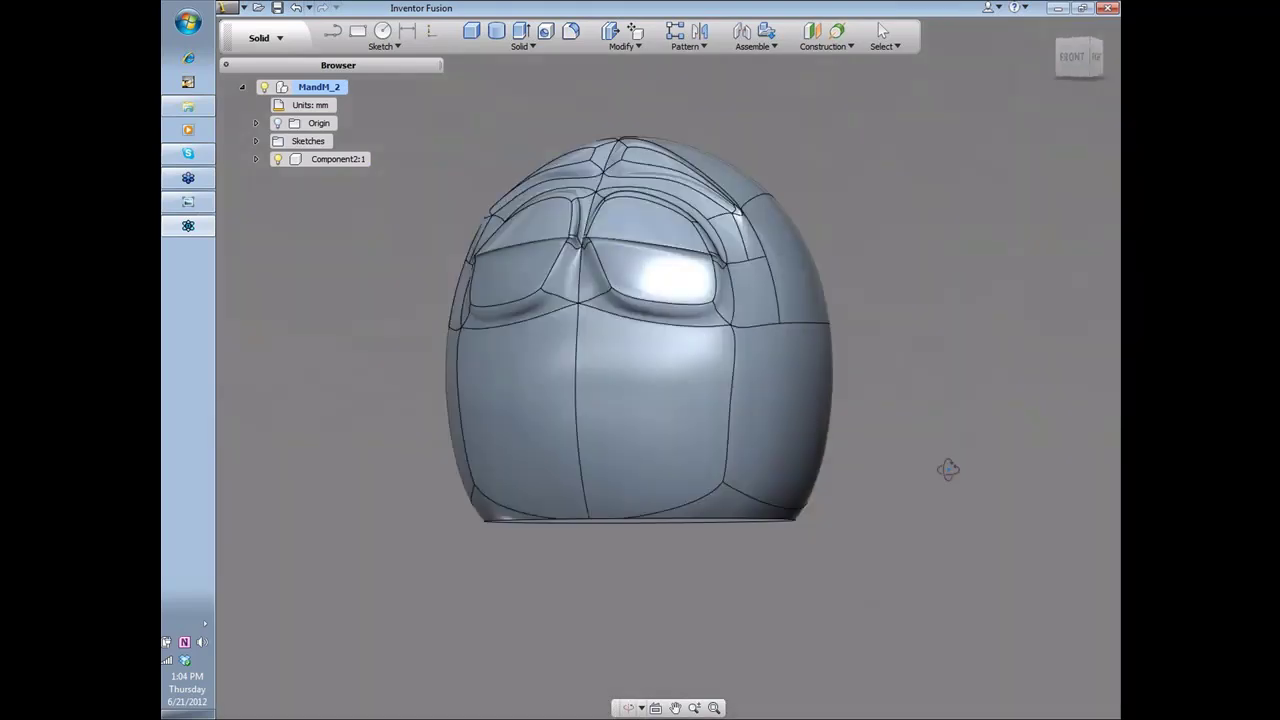
Step: Fillet the edge around the flat bottom with a 2 mm radius and Tangent Chain on
click(1078, 58)
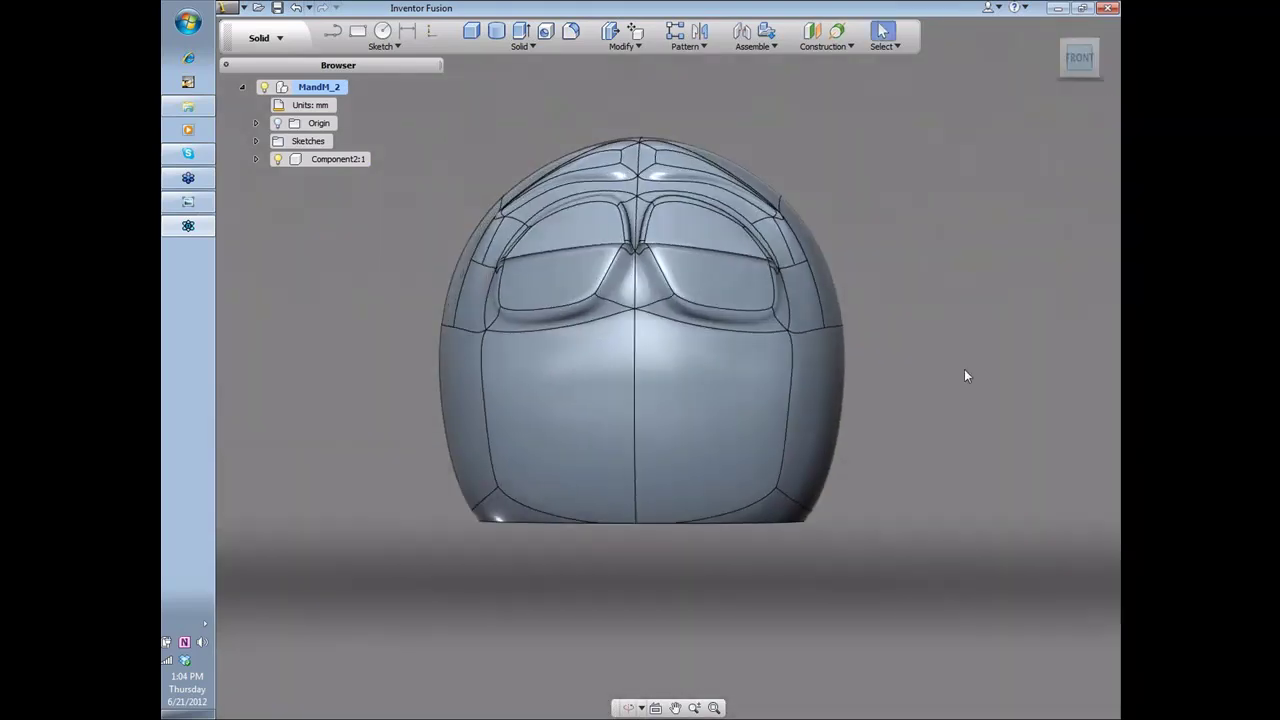
click(571, 31)
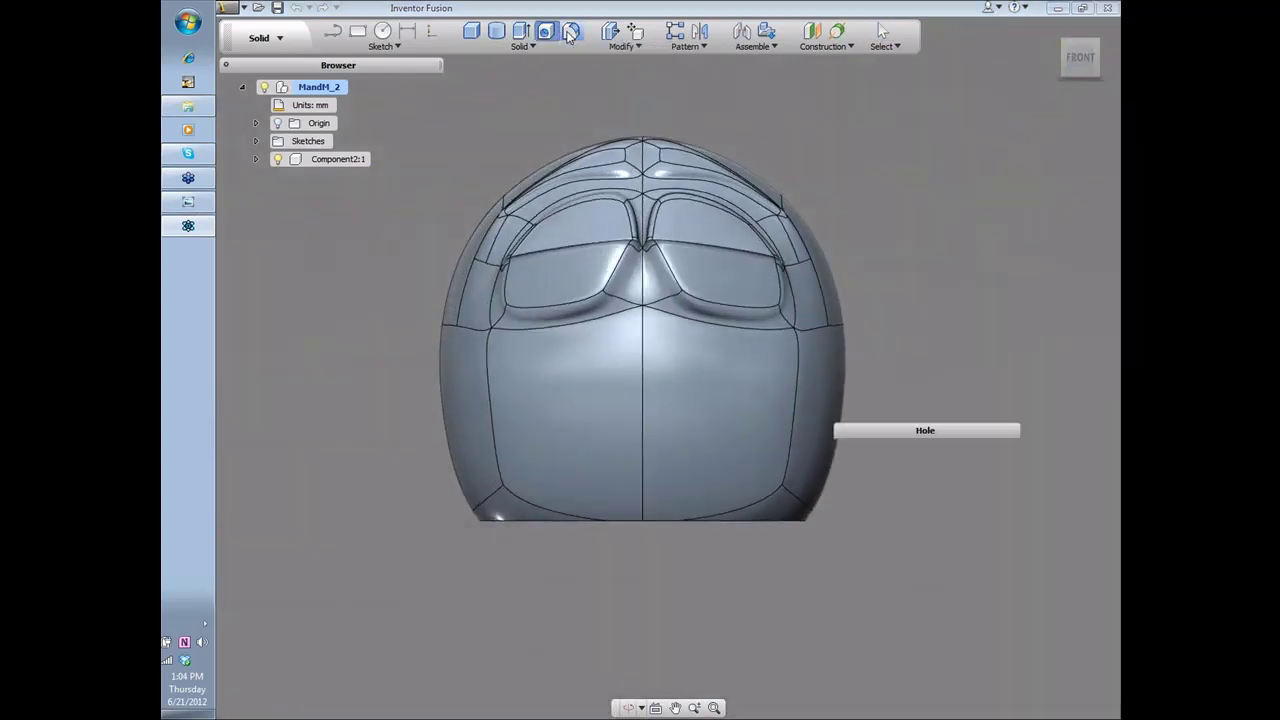
click(520, 524)
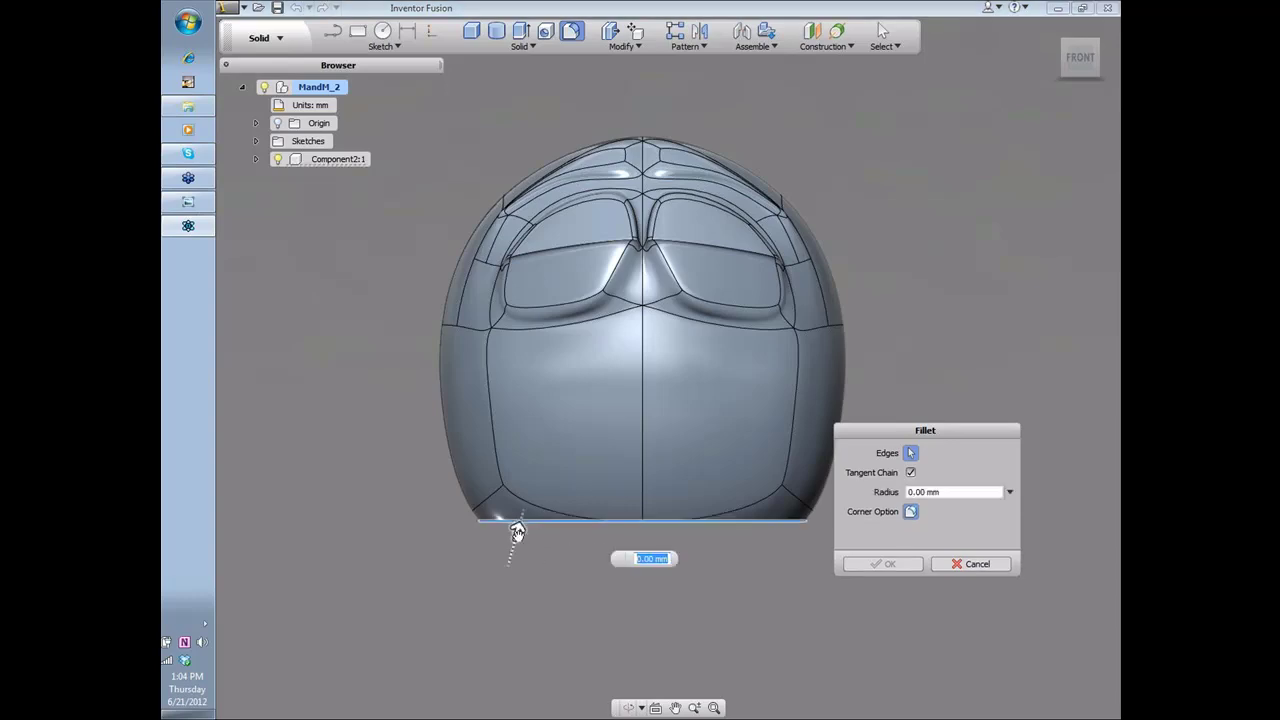
text(2)
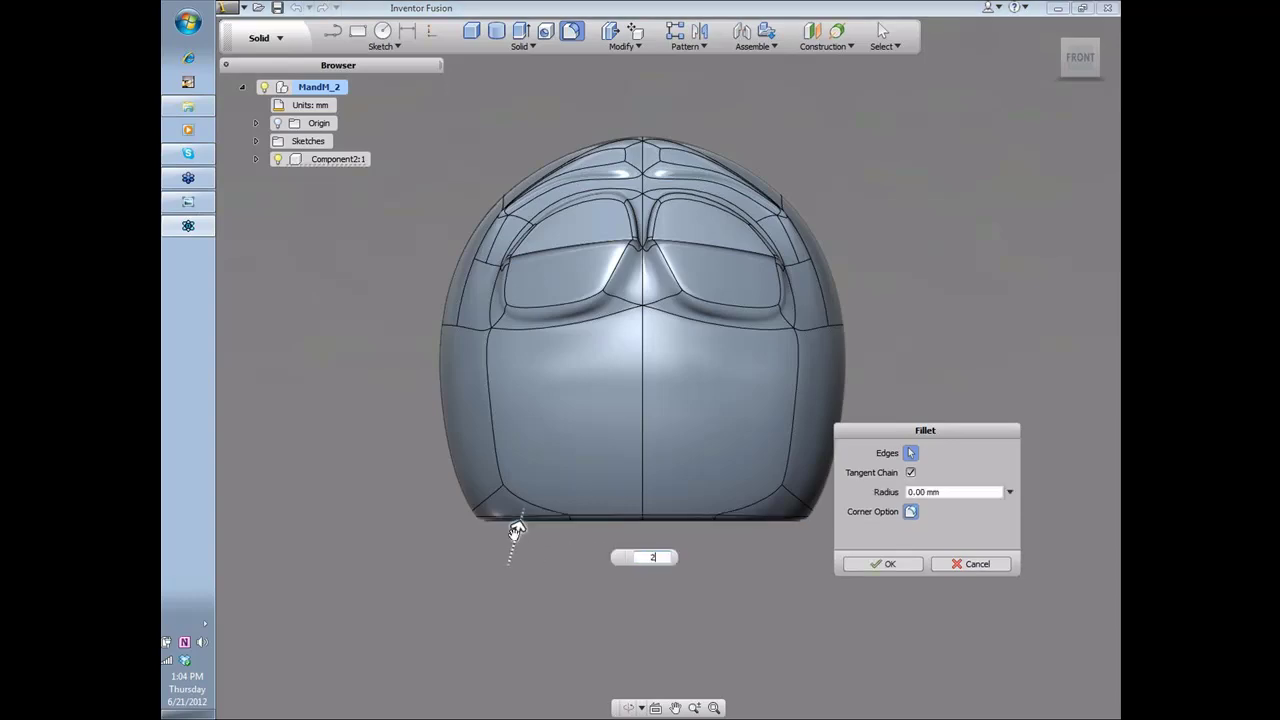
click(873, 565)
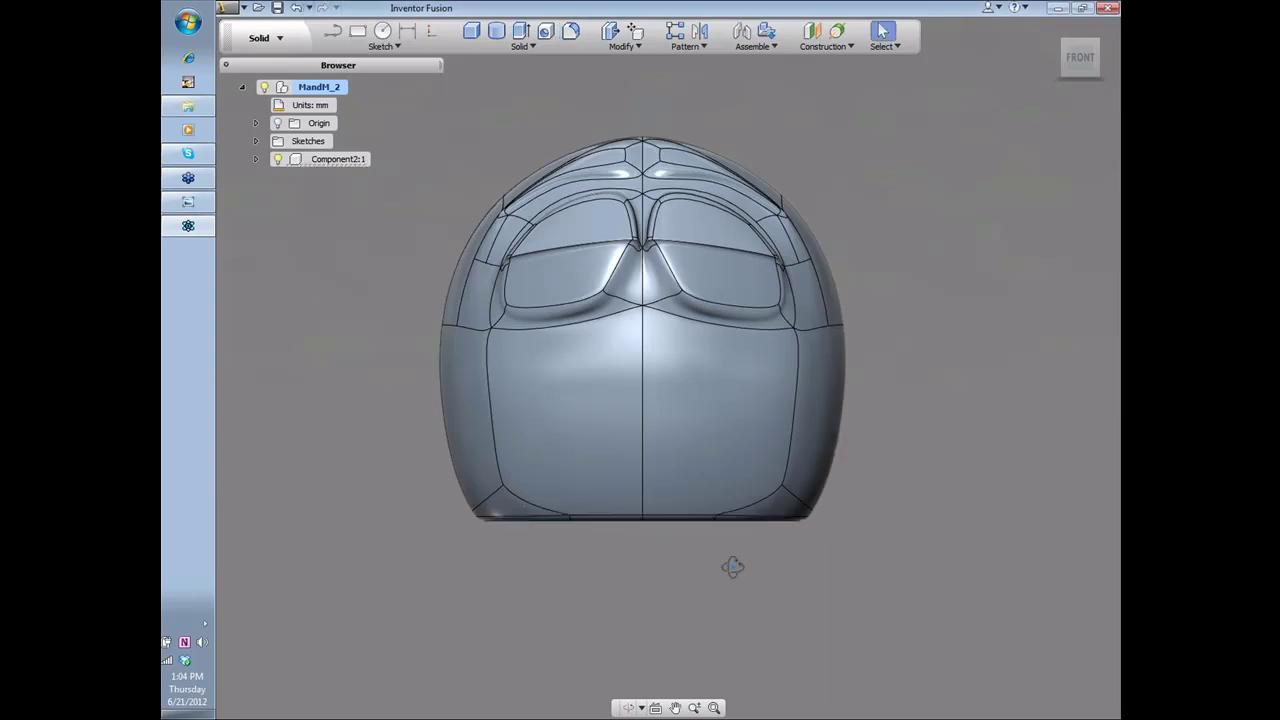
mouse_move(732, 567)
shift+middle_down()
mouse_move(777, 567)
mouse_move(802, 537)
mouse_move(929, 509)
mouse_move(1046, 534)
mouse_move(634, 572)
mouse_move(740, 577)
shift+middle_up()
Step: Sketch a horizontal line on the front plane across the egg just below the eyes, extending past both sides
click(1083, 74)
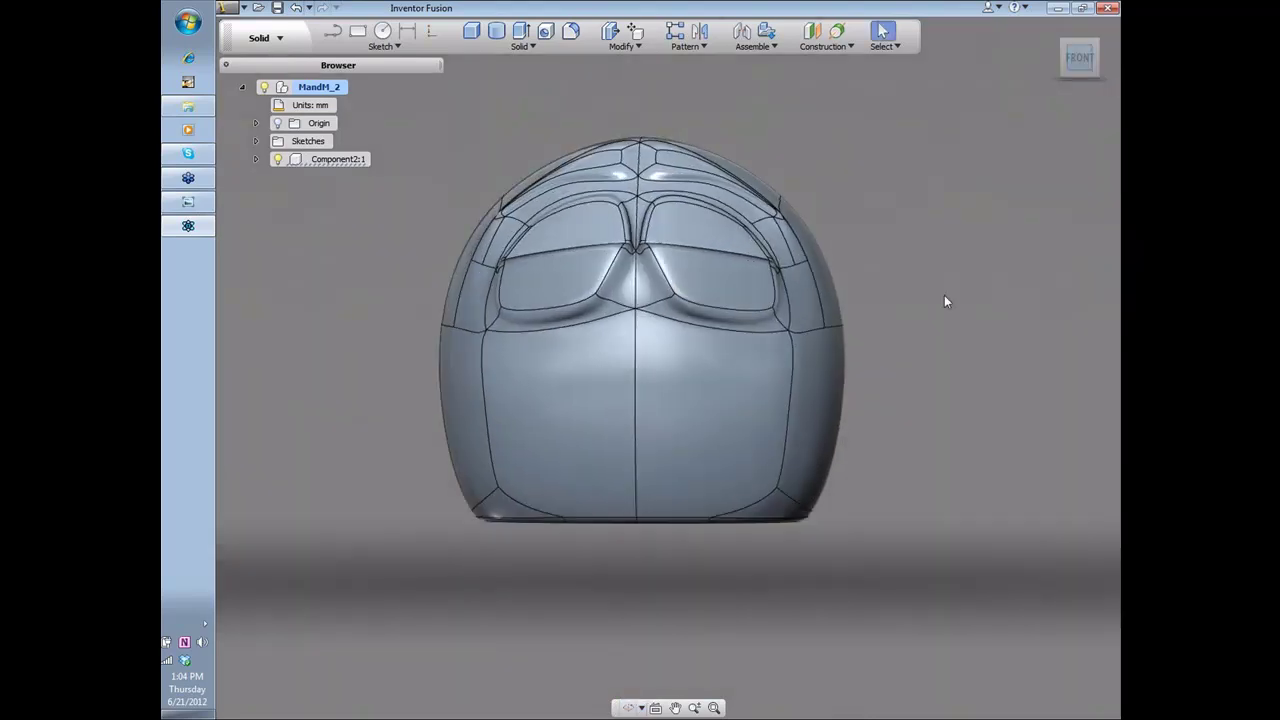
click(333, 31)
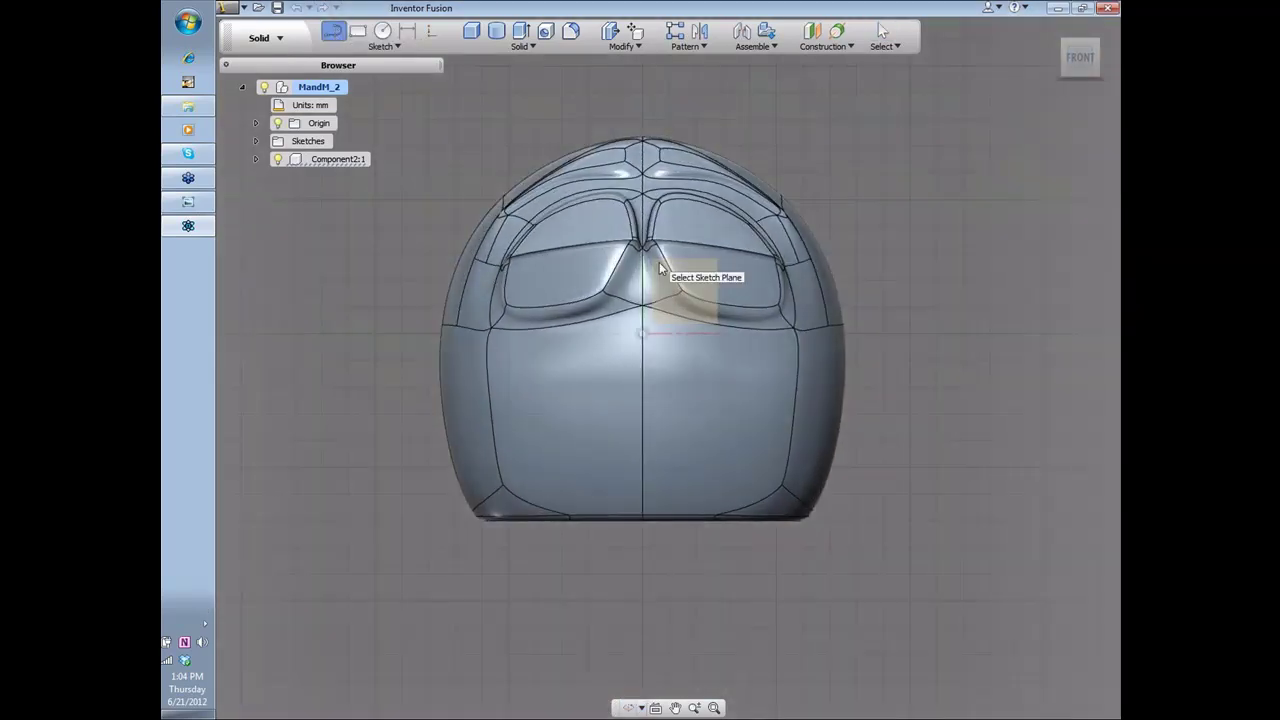
click(659, 262)
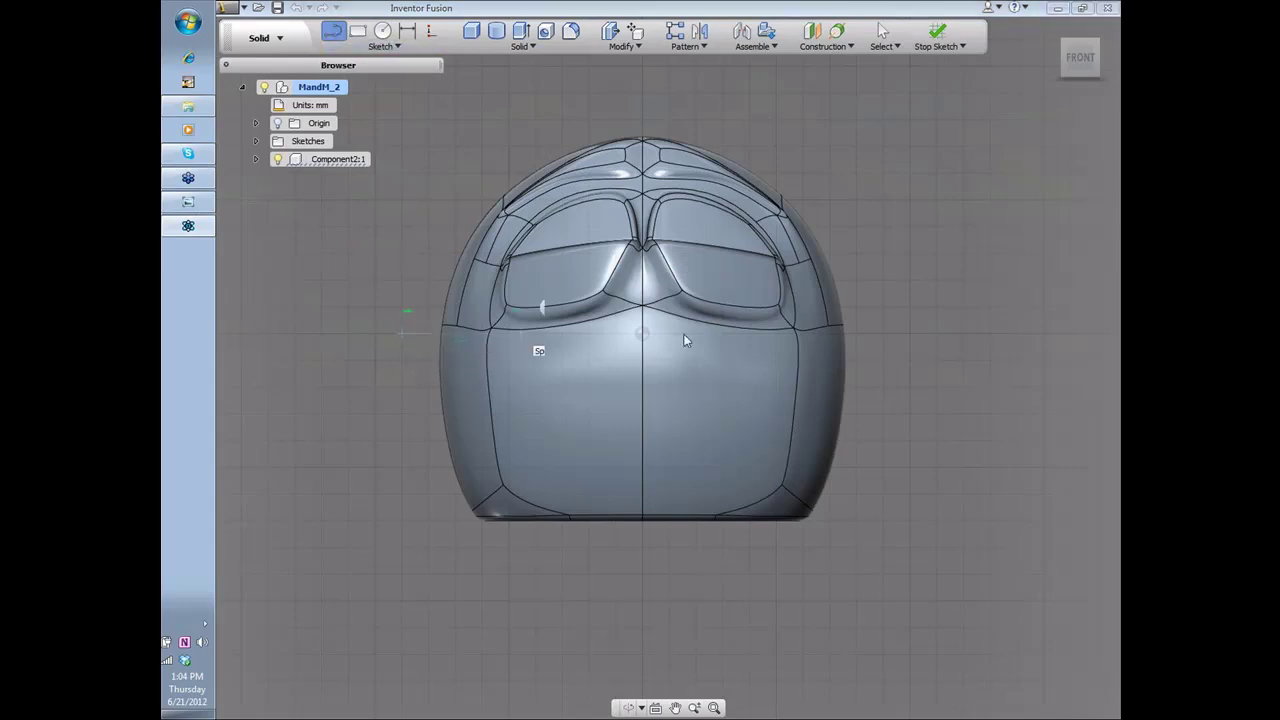
click(885, 333)
right_click(885, 333)
click(947, 336)
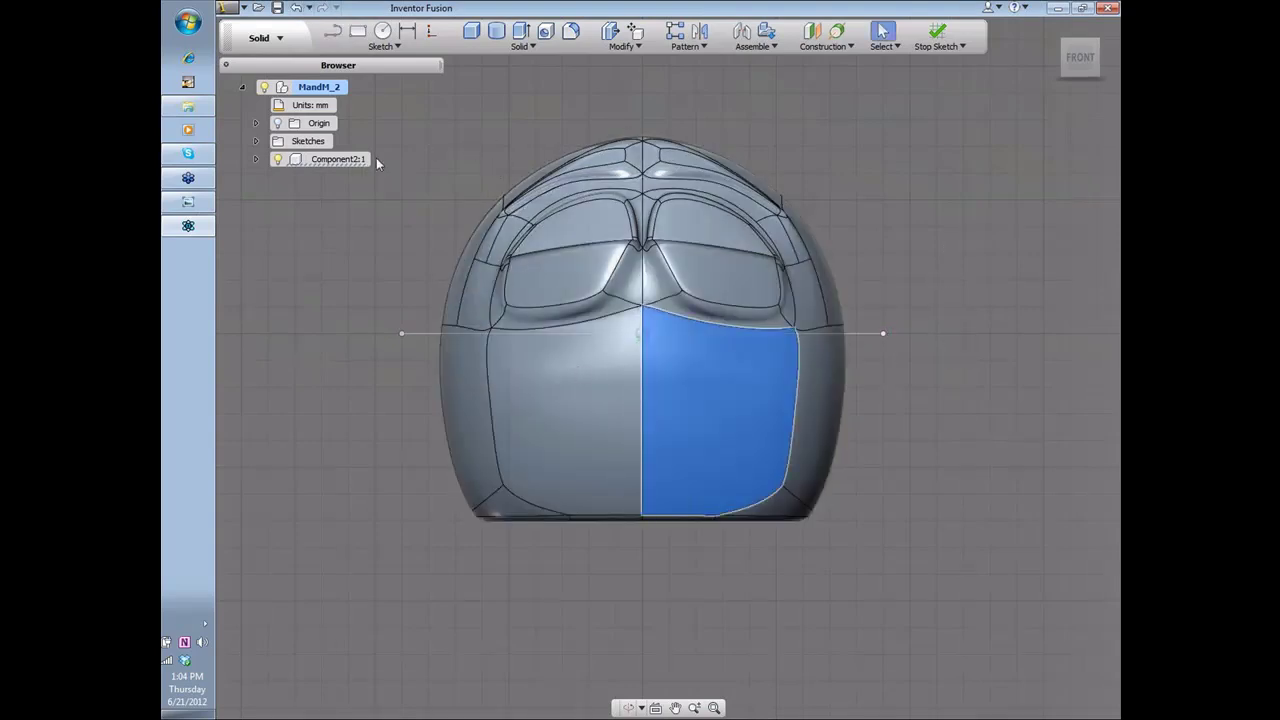
Step: Split the egg body into an upper and a lower part, using the sketched horizontal line as the splitting tool
click(364, 159)
click(517, 48)
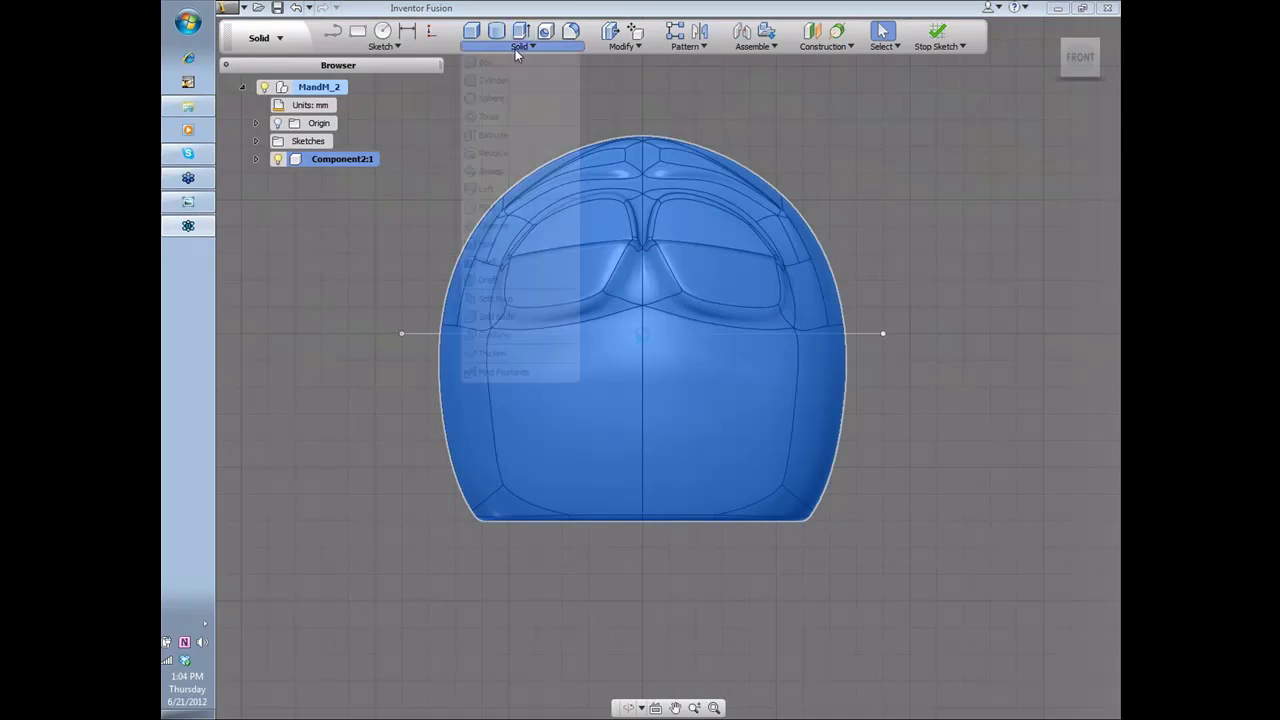
click(490, 316)
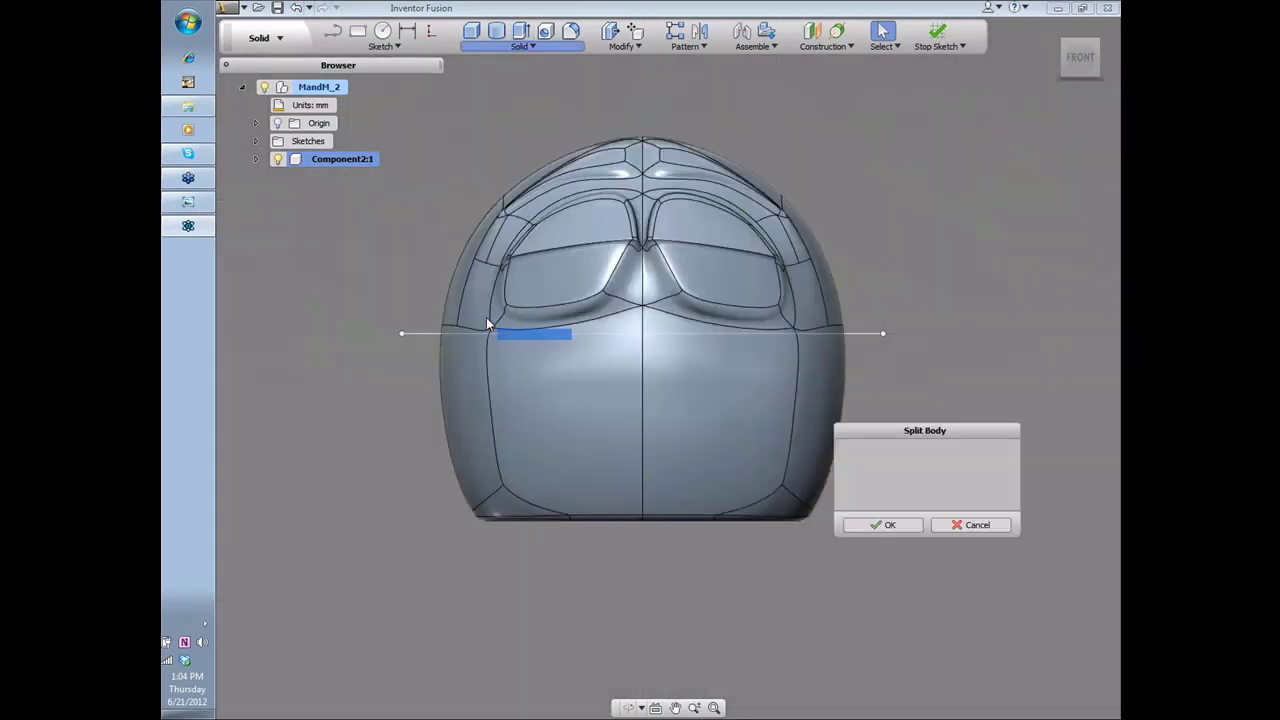
click(787, 386)
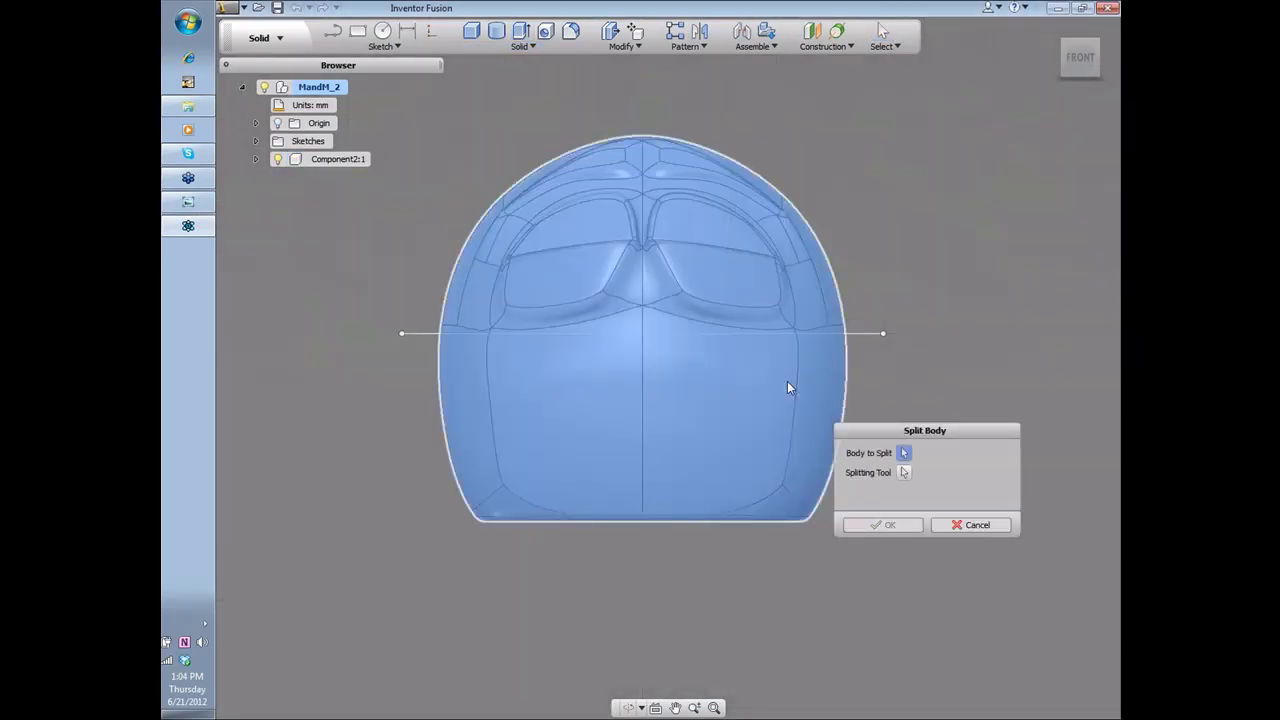
click(902, 474)
click(851, 334)
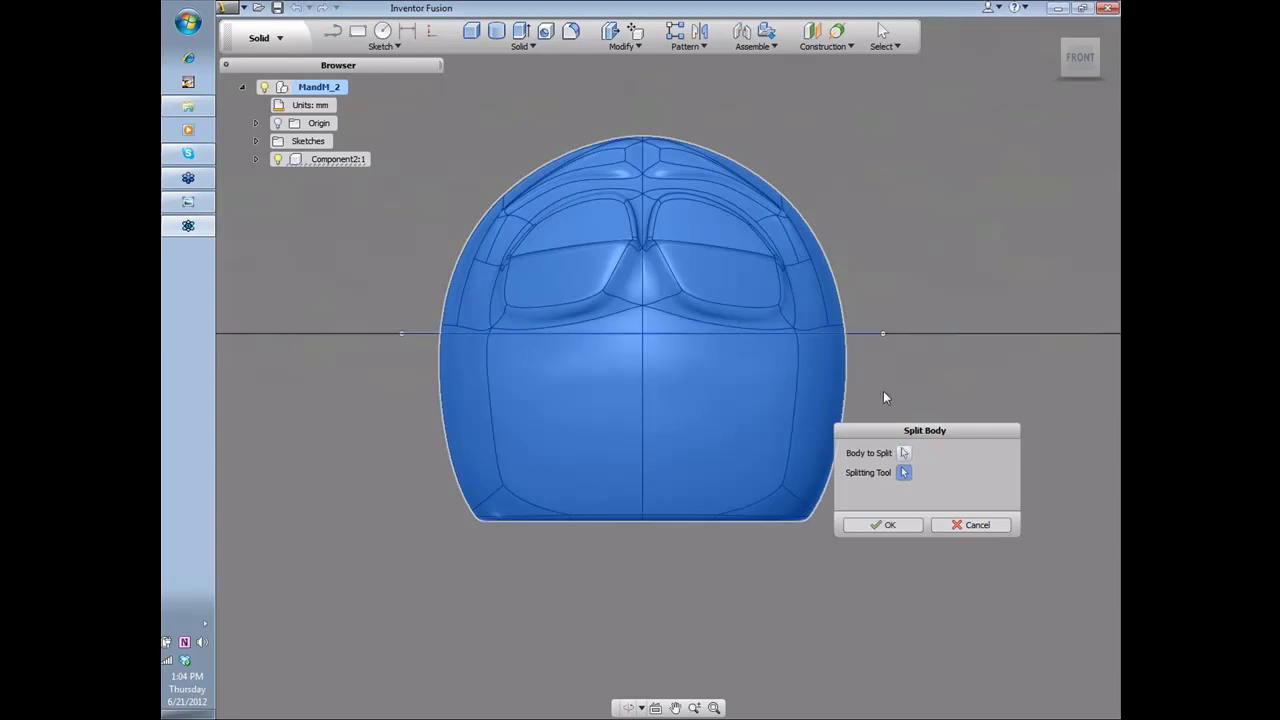
click(888, 524)
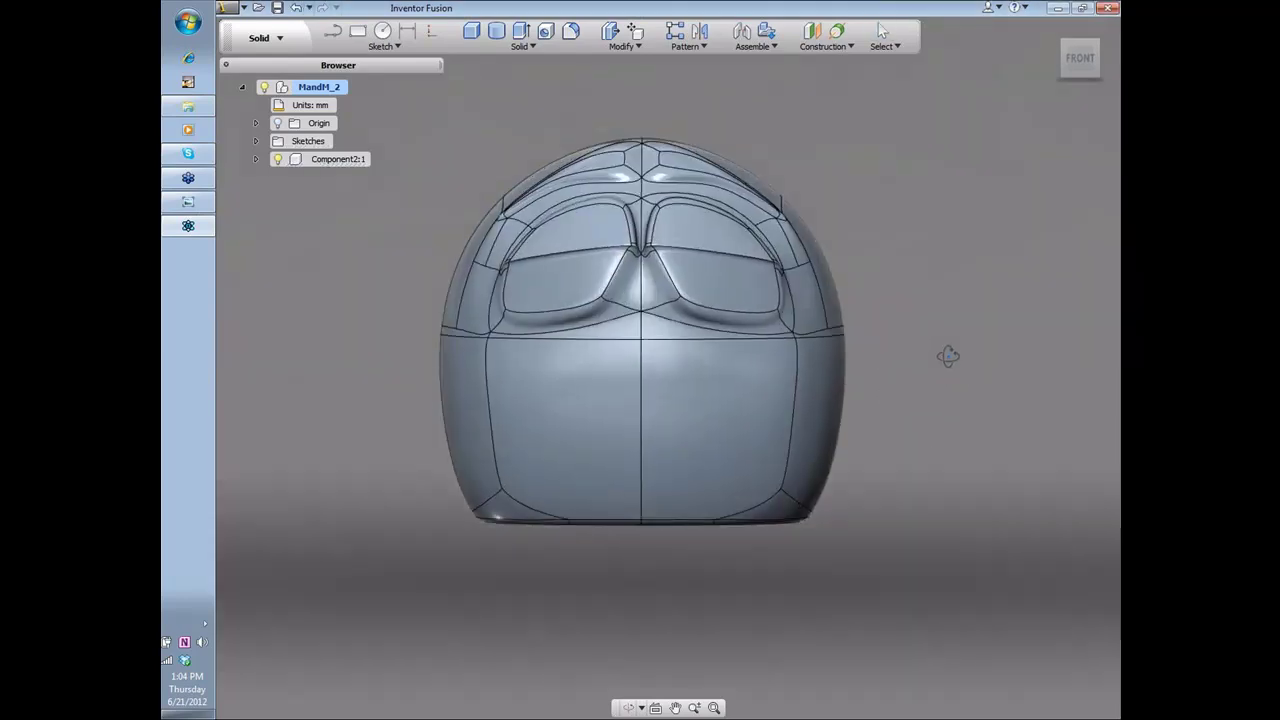
Step: List the bodies of the egg component and examine the two parts produced by the split
shift+middle_drag(948, 356, 943, 360)
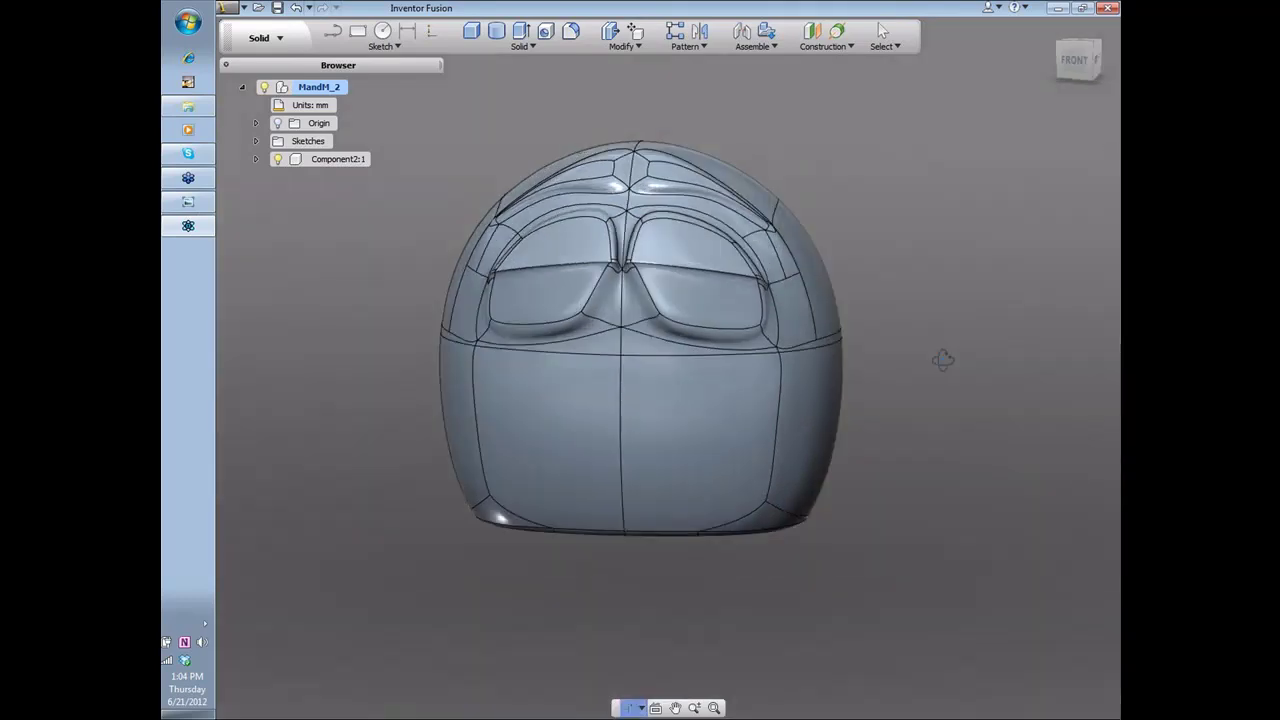
click(255, 159)
click(269, 195)
click(352, 230)
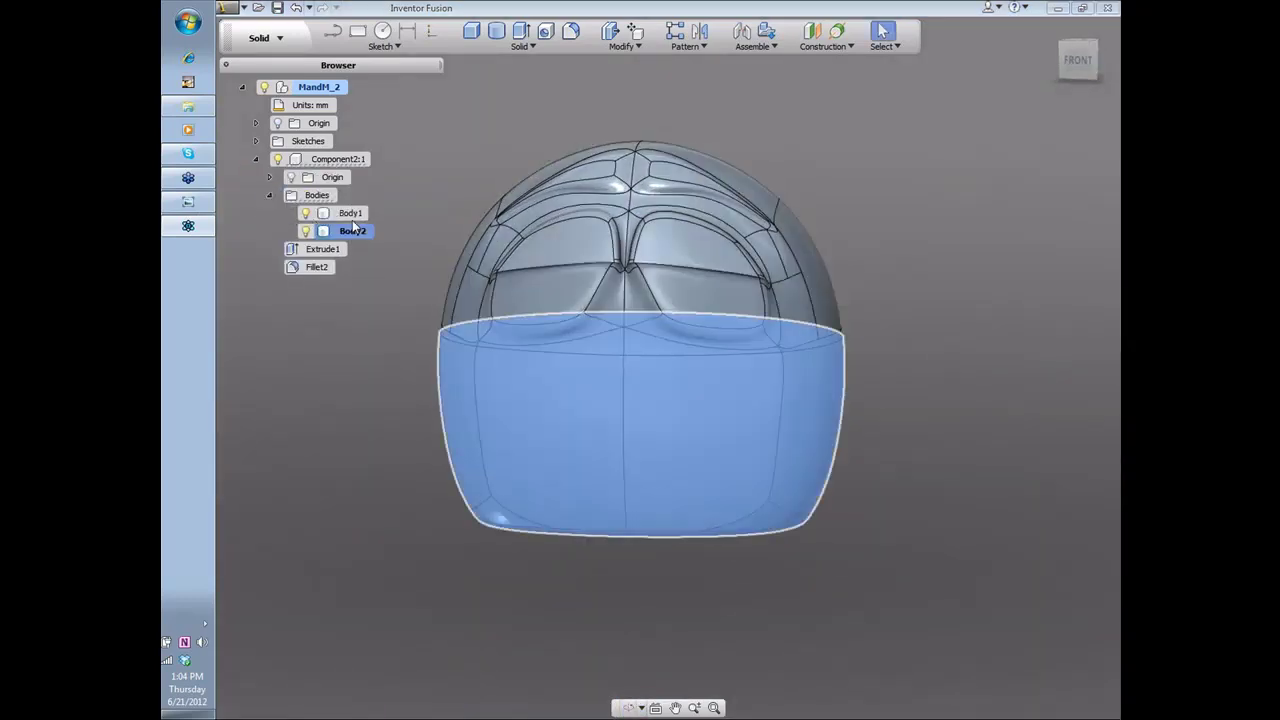
shift+middle_drag(429, 163, 1092, 337)
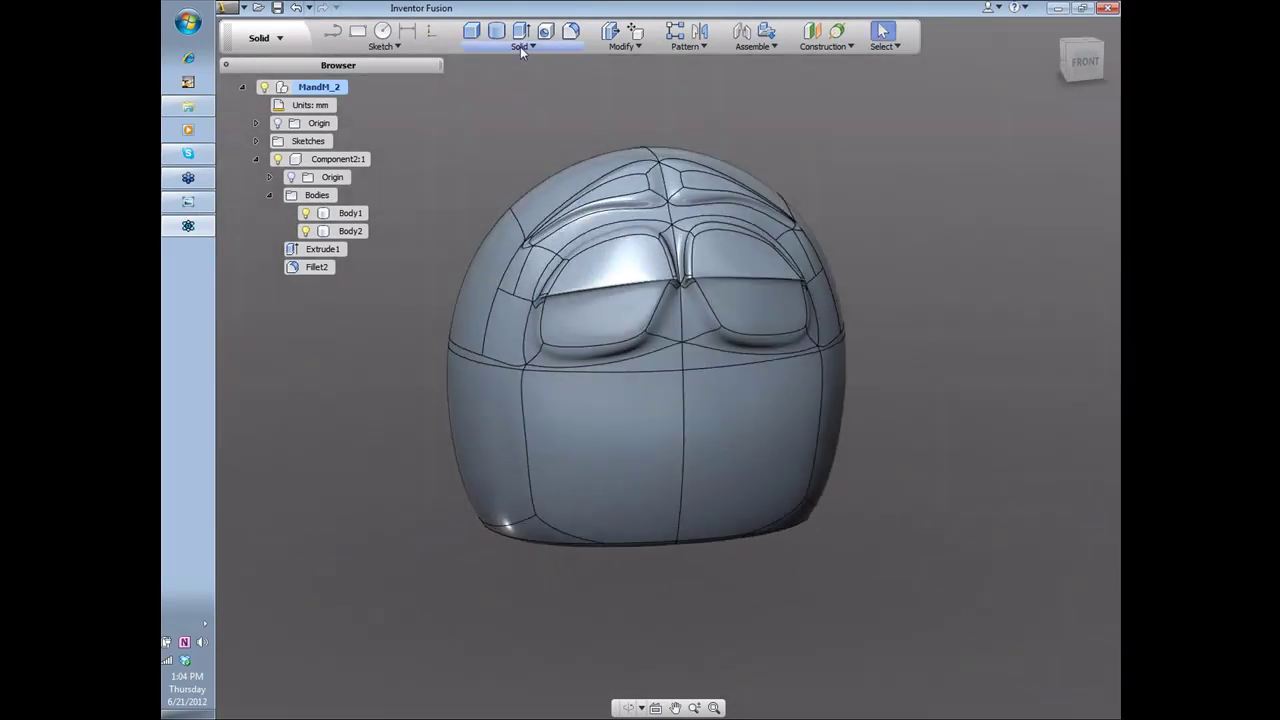
click(637, 33)
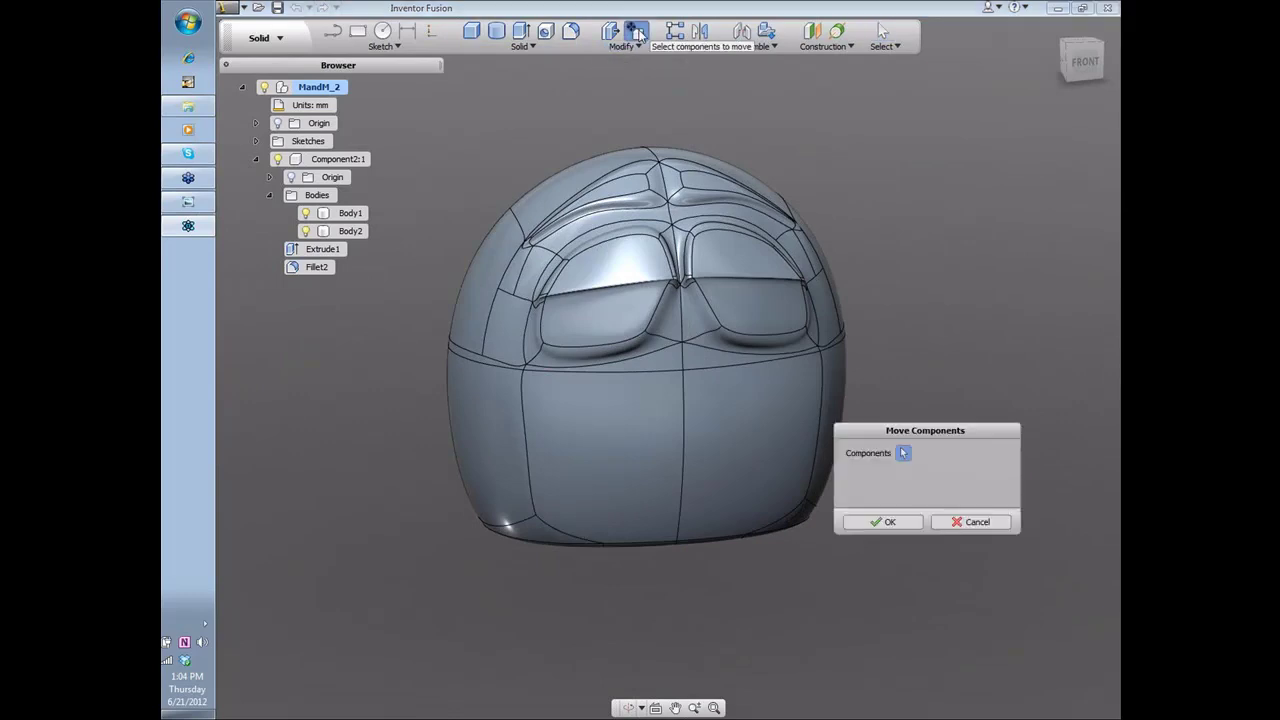
click(702, 468)
click(702, 466)
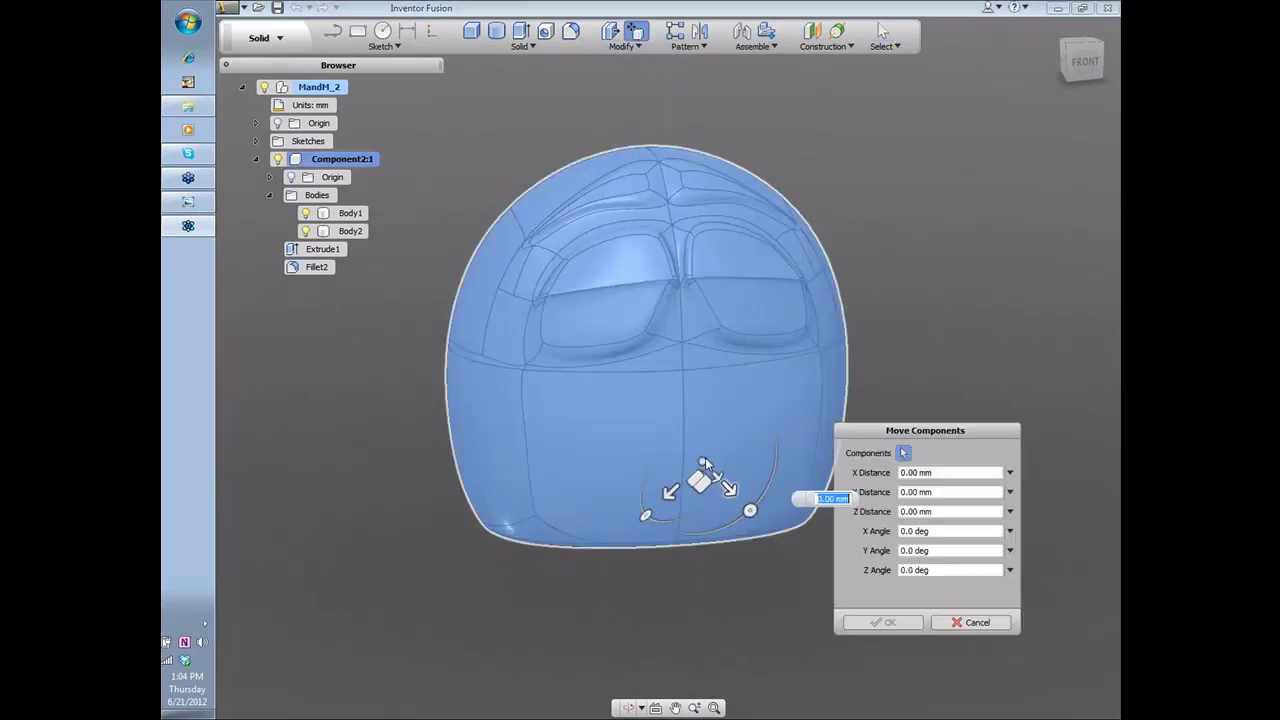
click(639, 46)
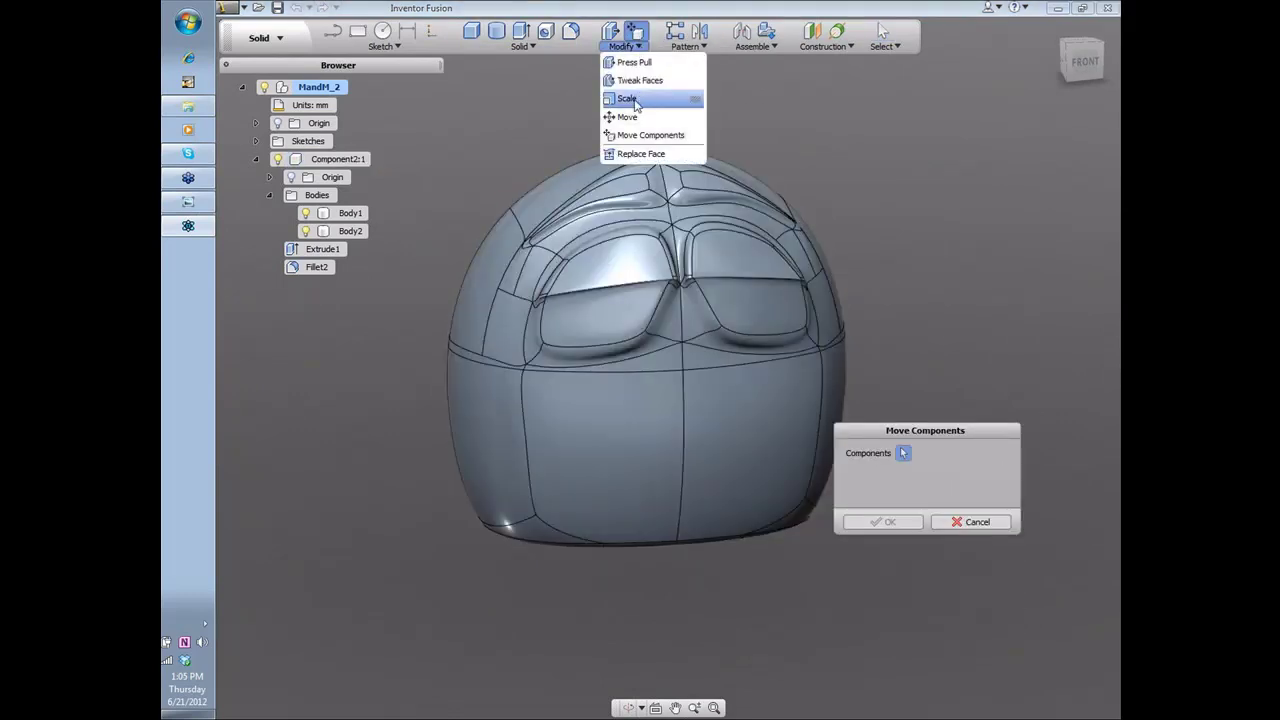
click(630, 117)
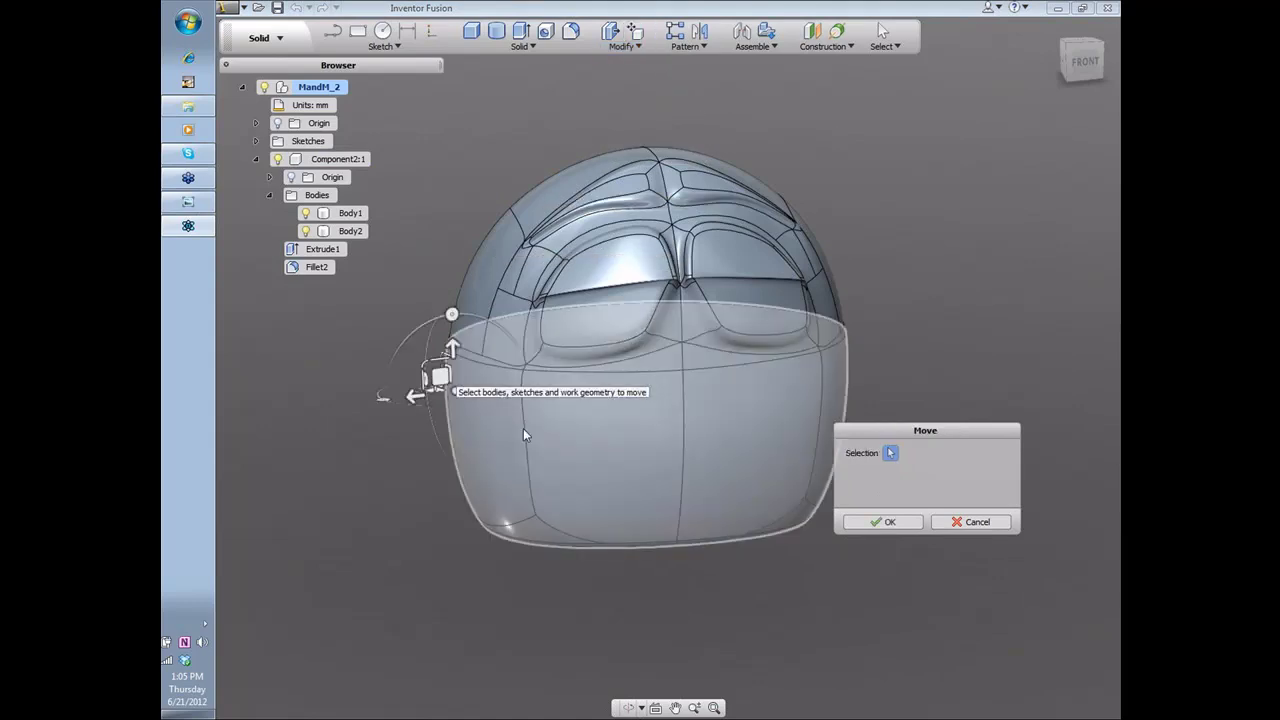
click(584, 435)
click(975, 622)
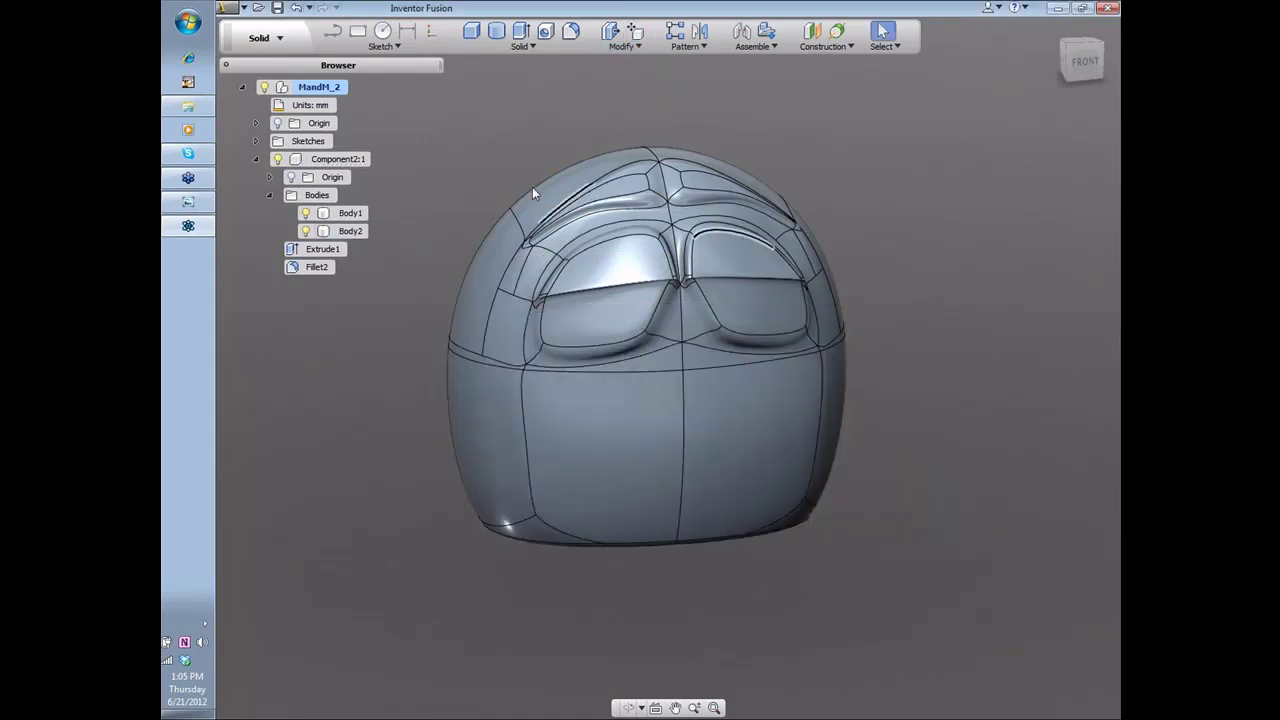
Step: Move the lower body by -16 mm in Y to separate it from the upper part
click(634, 48)
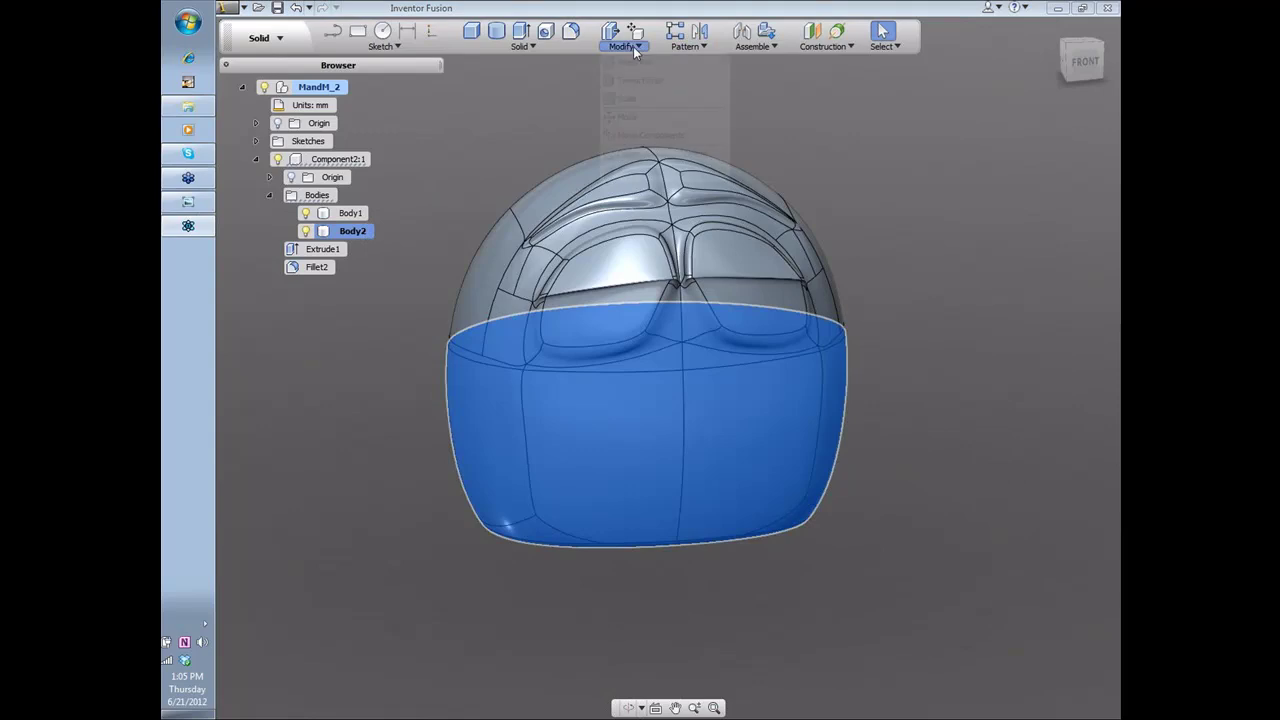
click(630, 117)
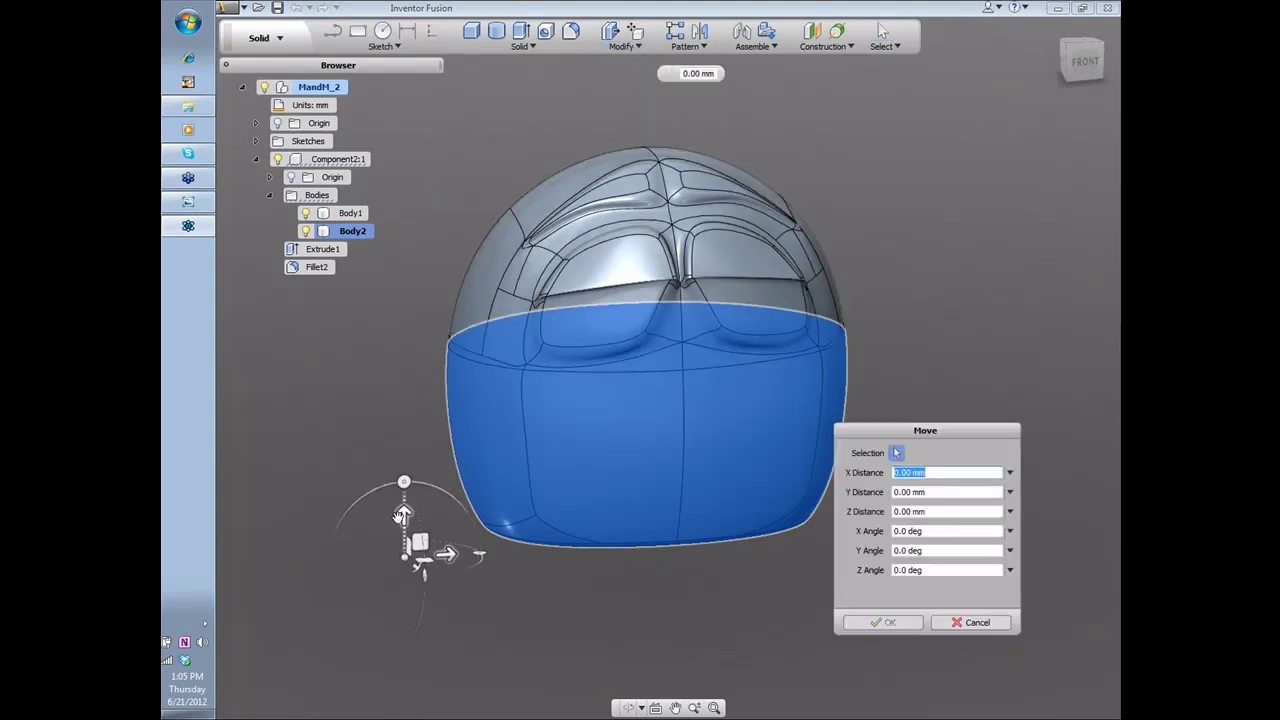
drag(404, 514, 404, 598)
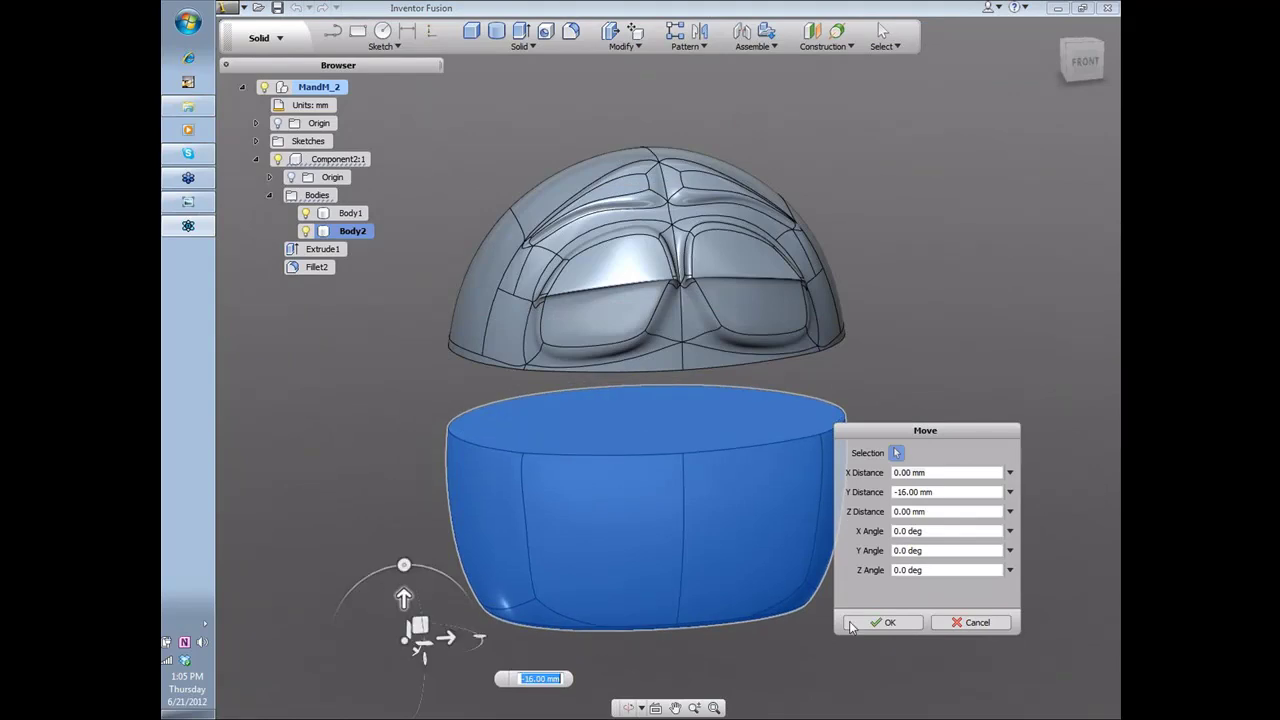
click(880, 622)
shift+middle_drag(906, 449, 936, 420)
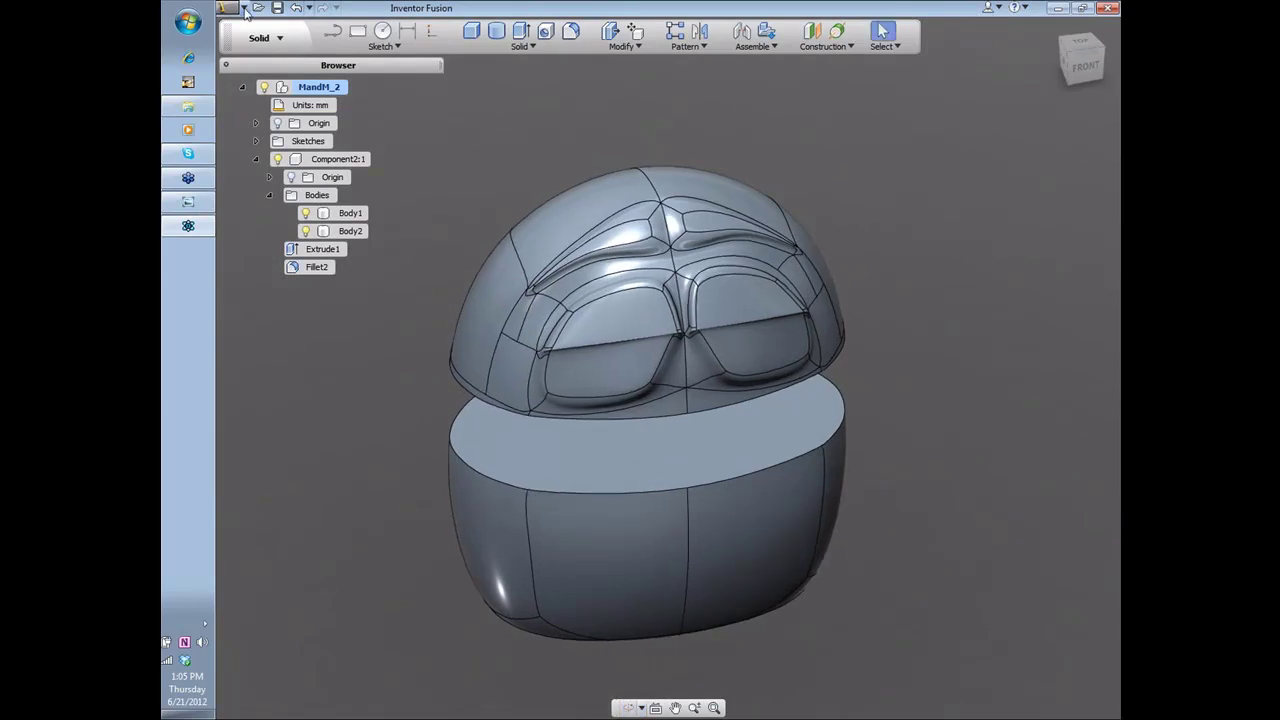
Step: Open the MandM_3 design and switch to the Options environment
click(245, 10)
mouse_move(308, 138)
click(412, 135)
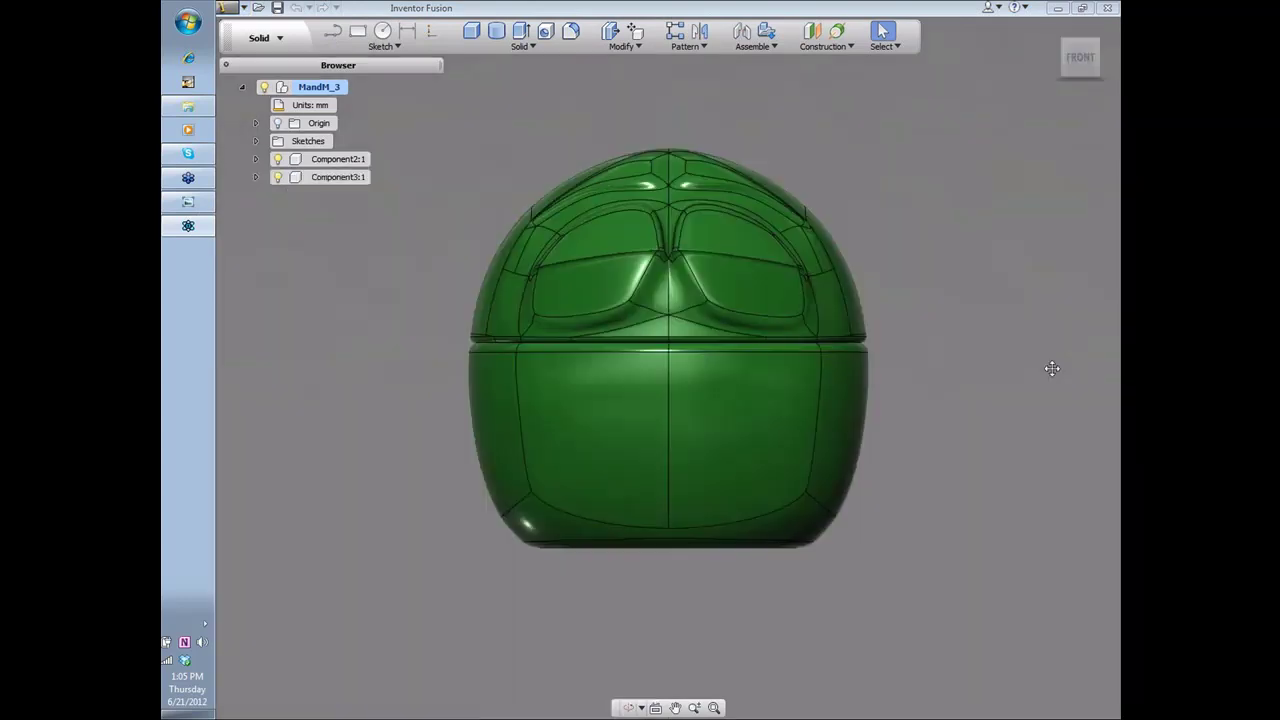
middle_drag(1052, 368, 892, 377)
click(259, 37)
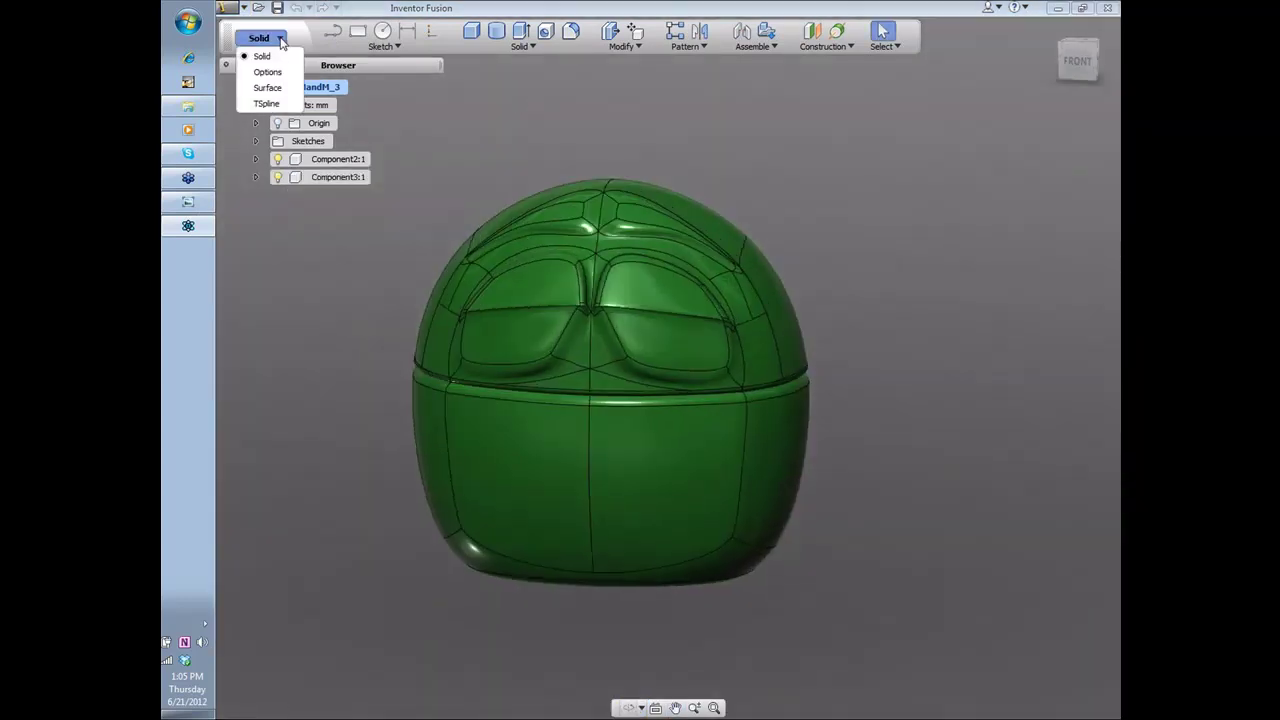
click(268, 76)
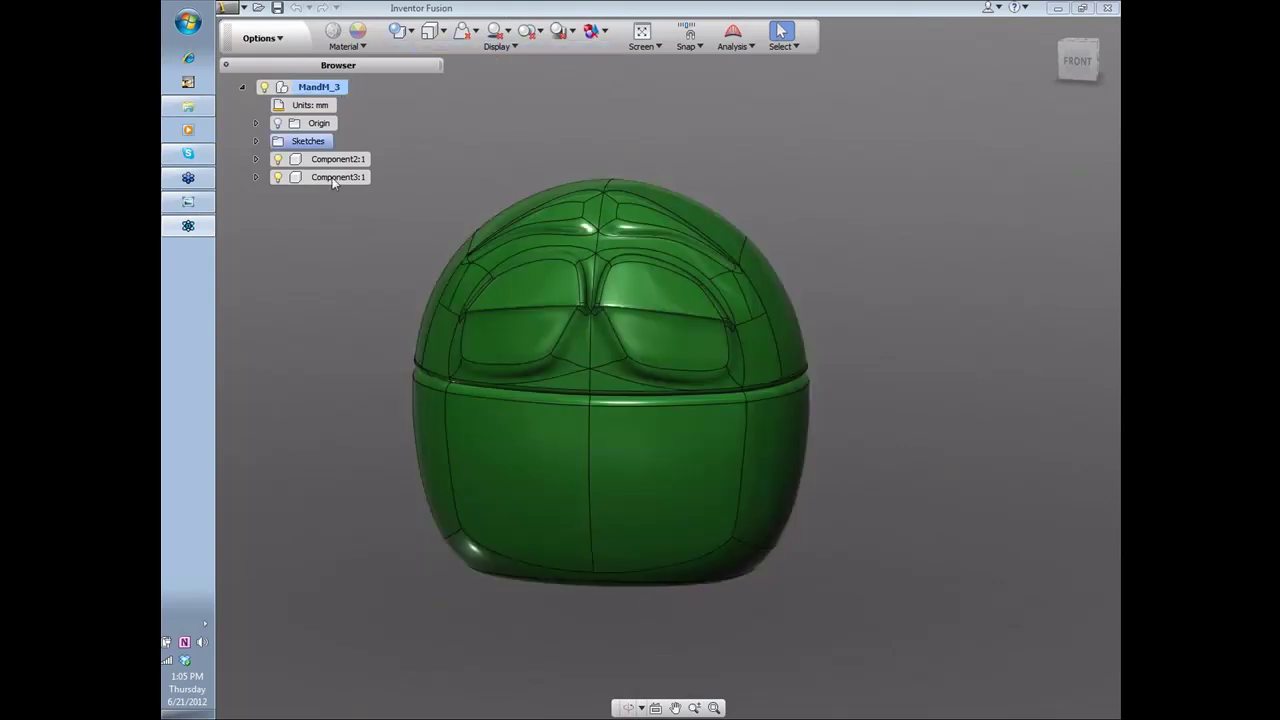
Step: Try to apply the visual material Paint, Red to both halves of the green dish at once
click(332, 177)
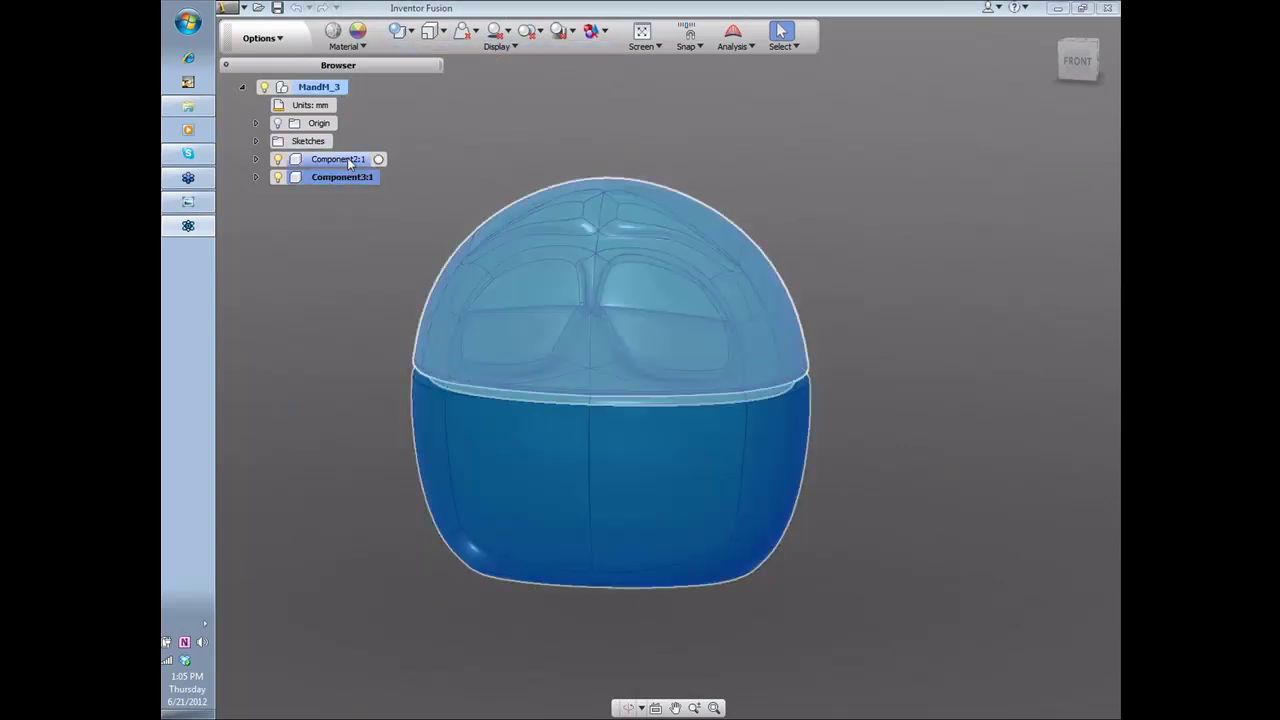
ctrl+click(338, 159)
drag(400, 137, 922, 622)
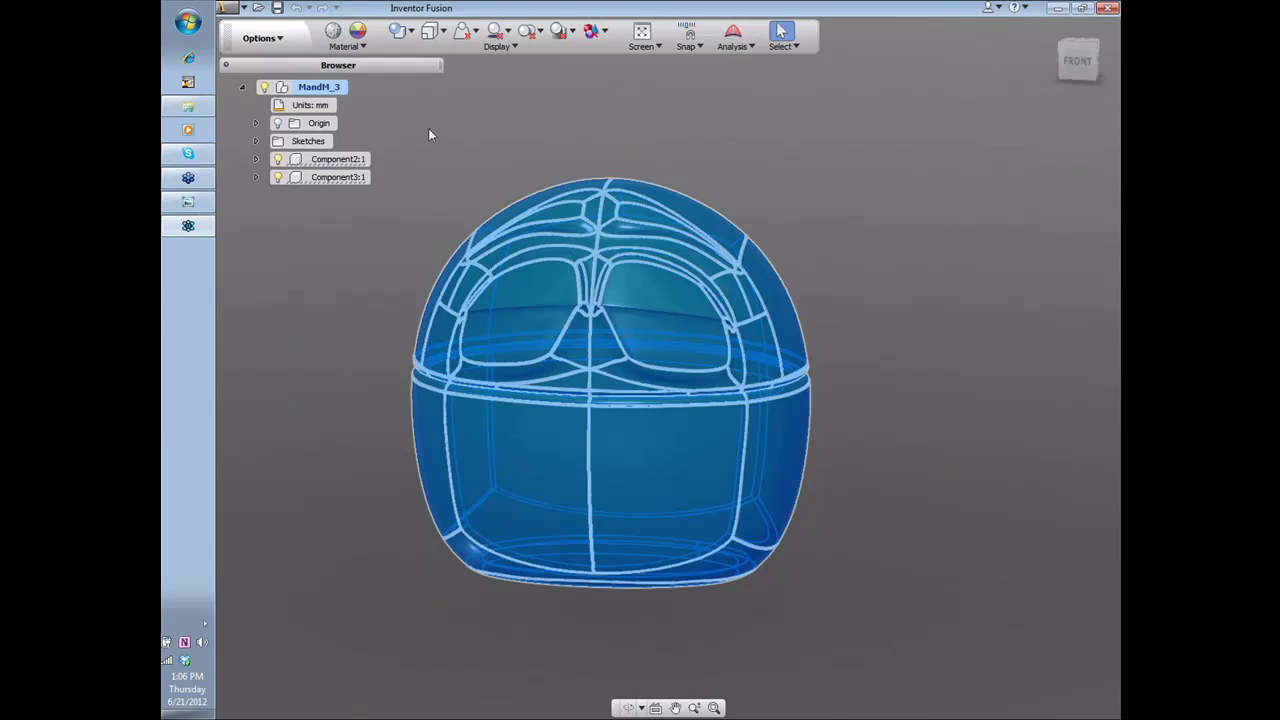
click(345, 40)
click(371, 80)
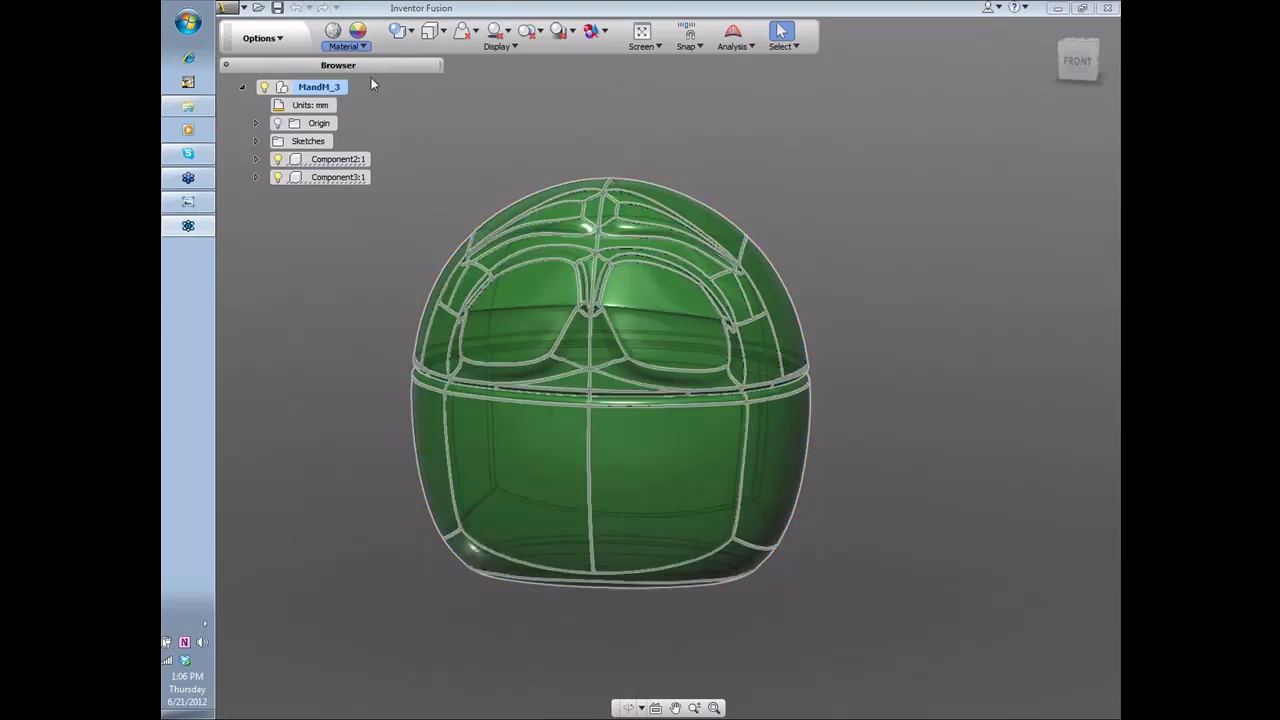
click(656, 408)
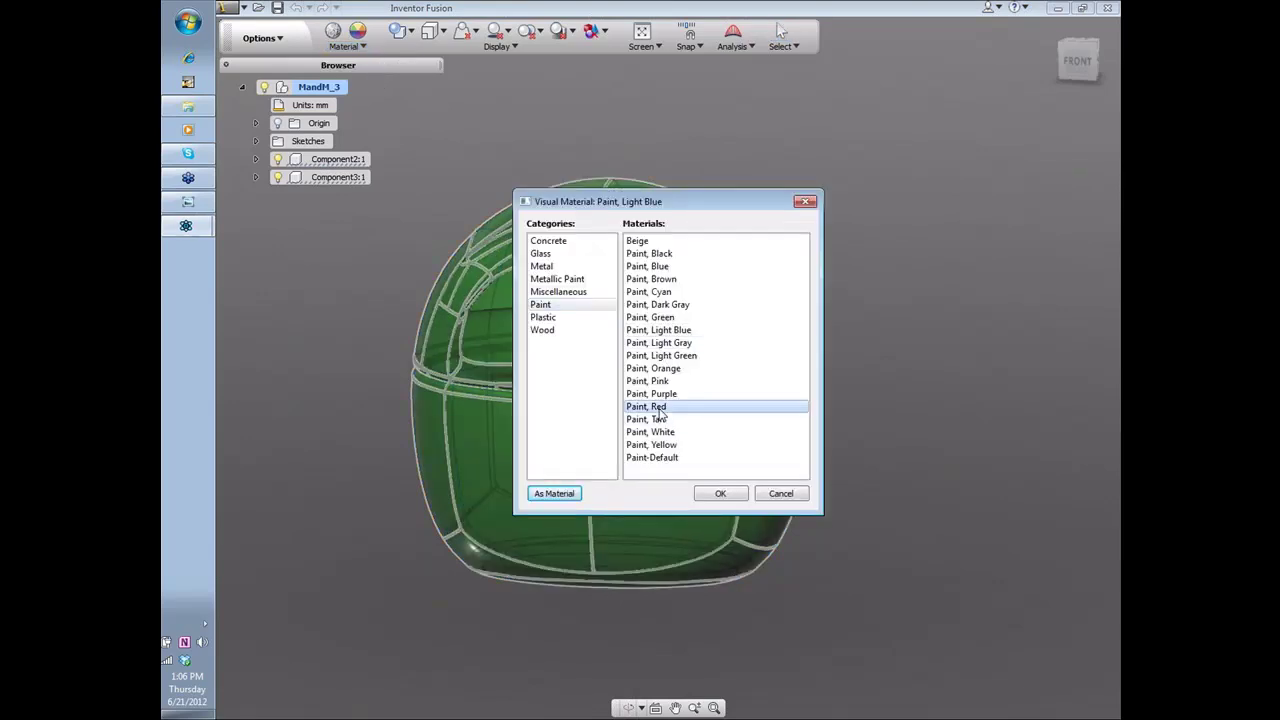
click(720, 493)
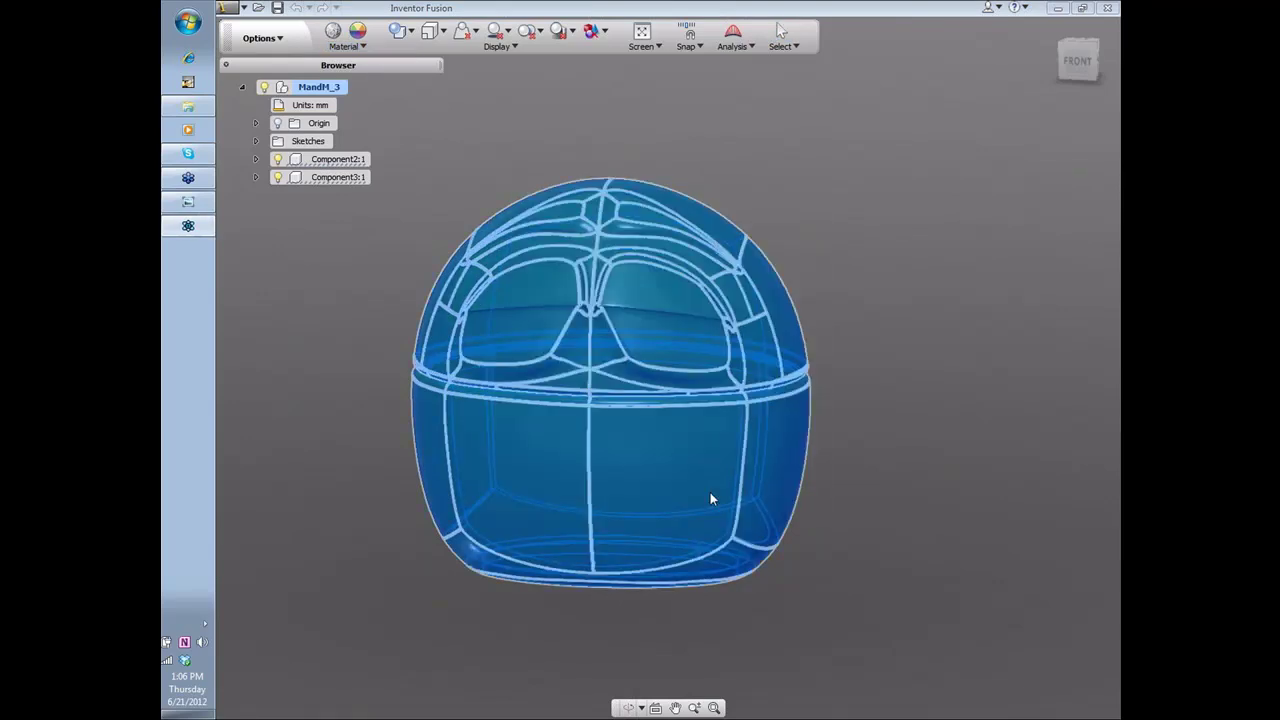
click(858, 169)
Step: Apply the visual material Paint, Red to the upper component, Component2
click(340, 159)
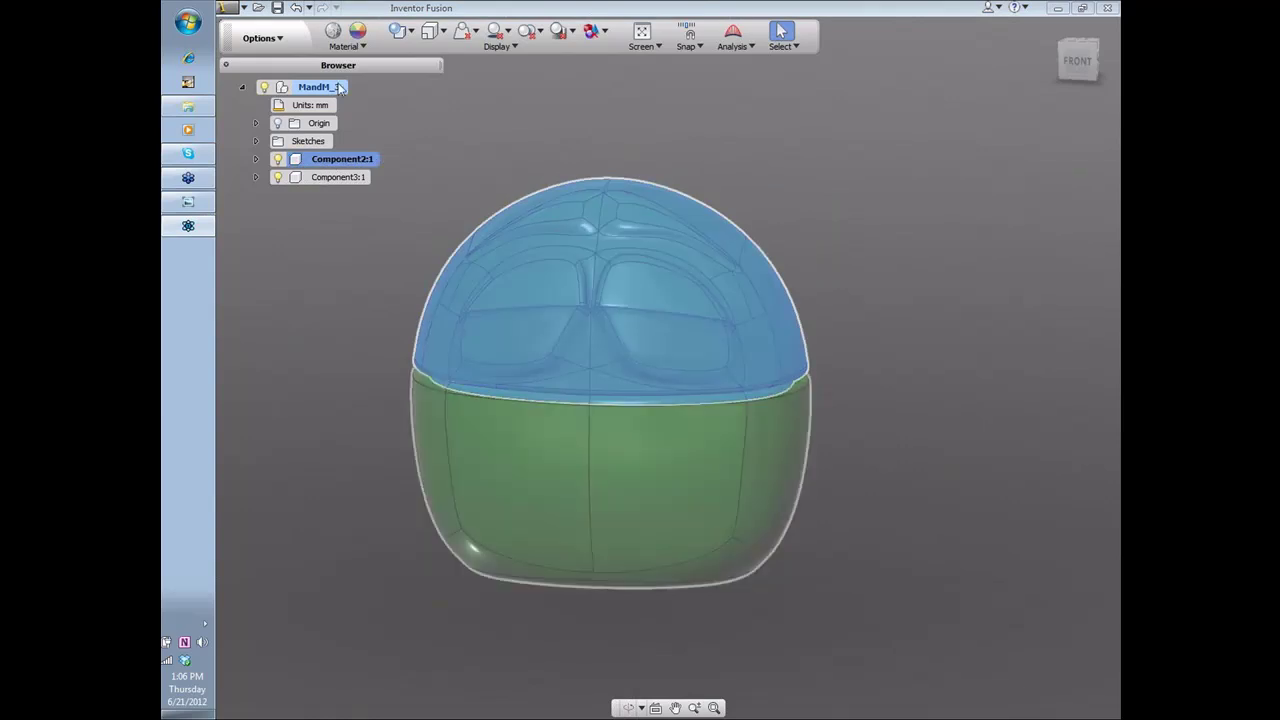
click(350, 40)
click(370, 82)
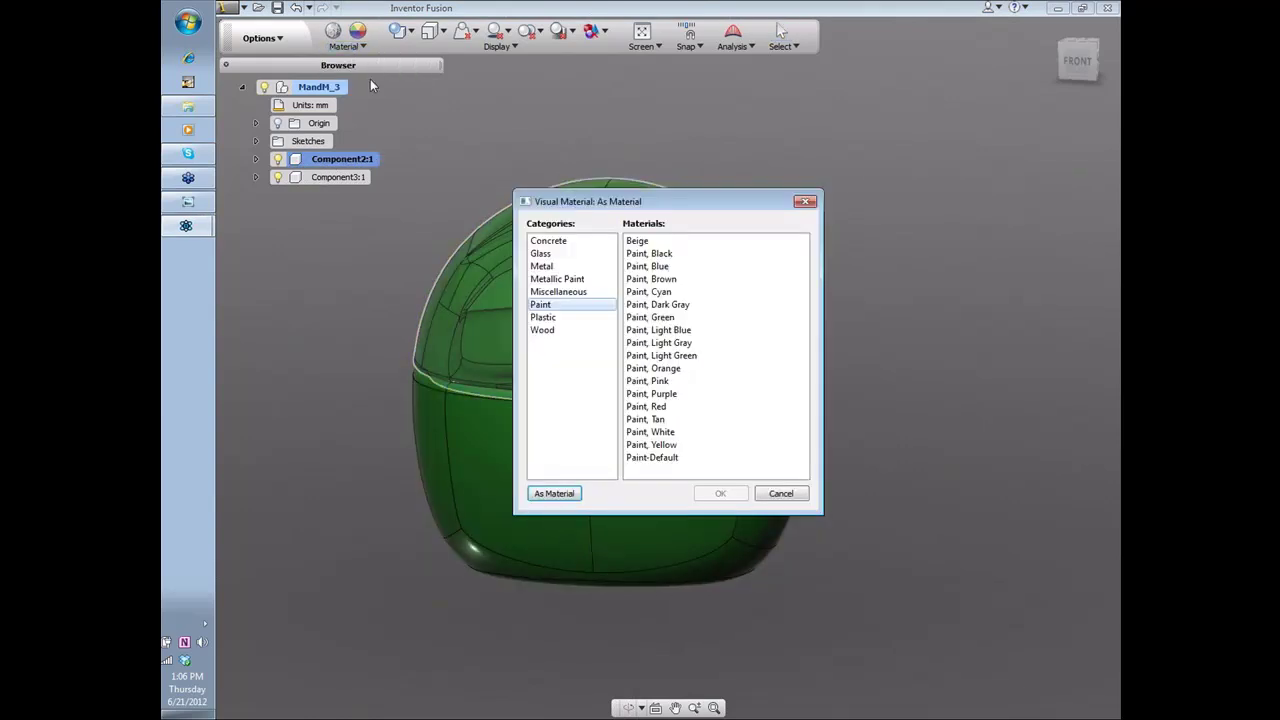
click(648, 406)
click(720, 493)
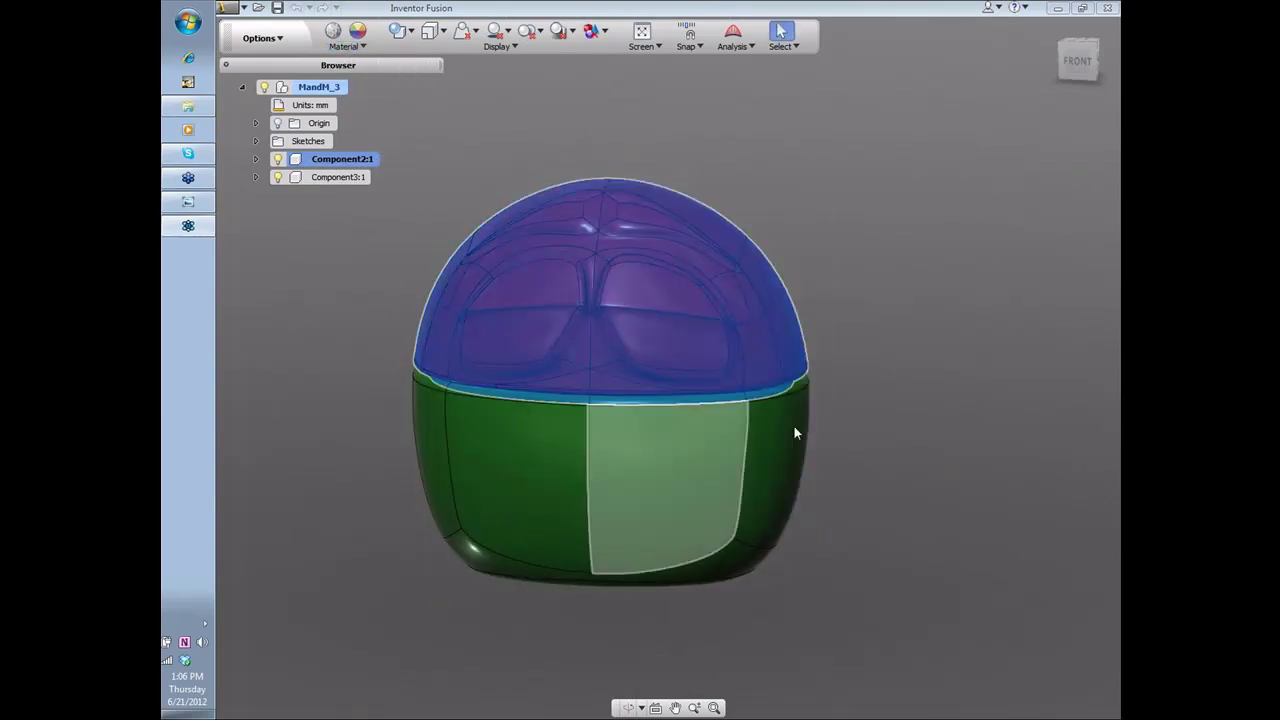
Step: Apply the visual material Paint, Red to the lower component, Component3
click(372, 176)
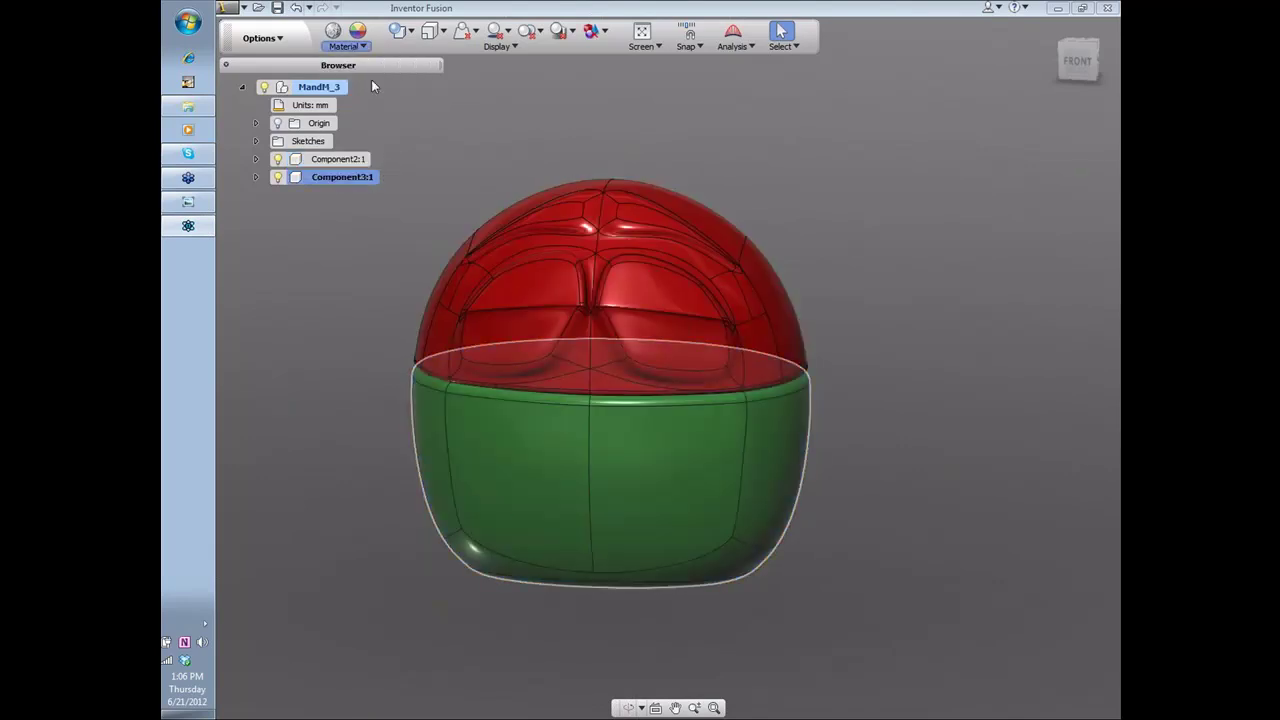
click(371, 86)
click(650, 408)
click(718, 496)
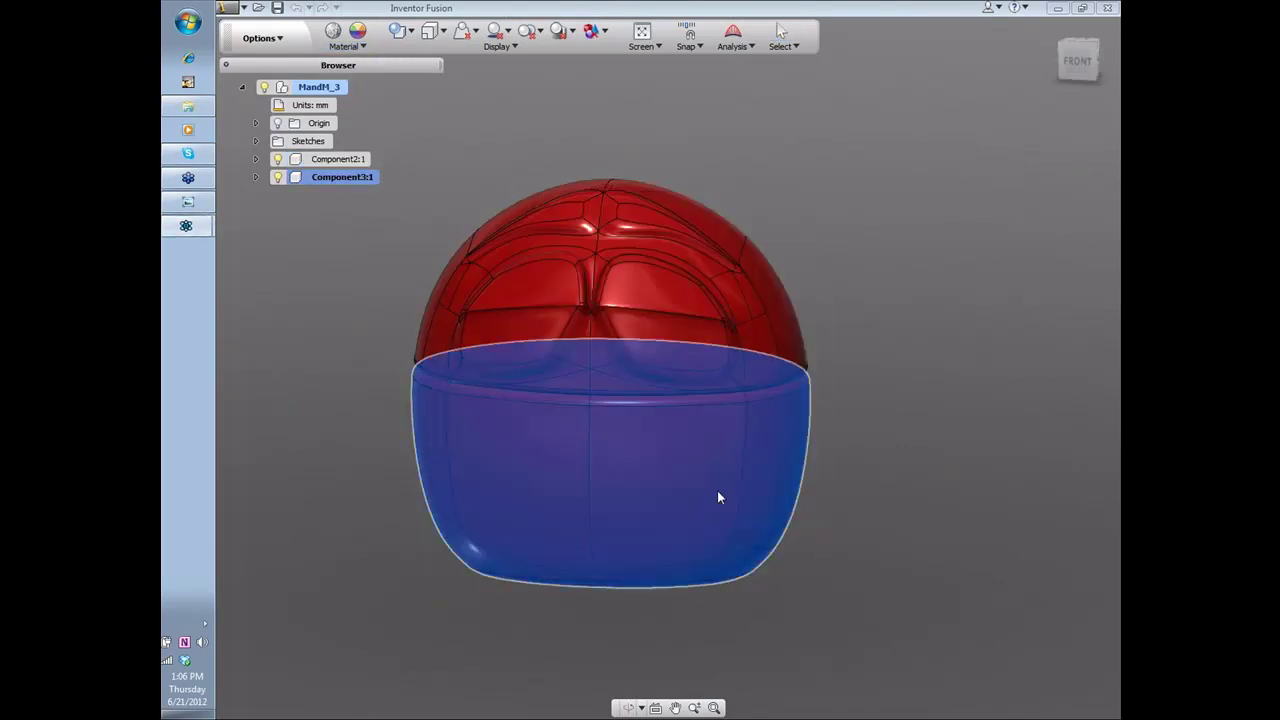
click(913, 286)
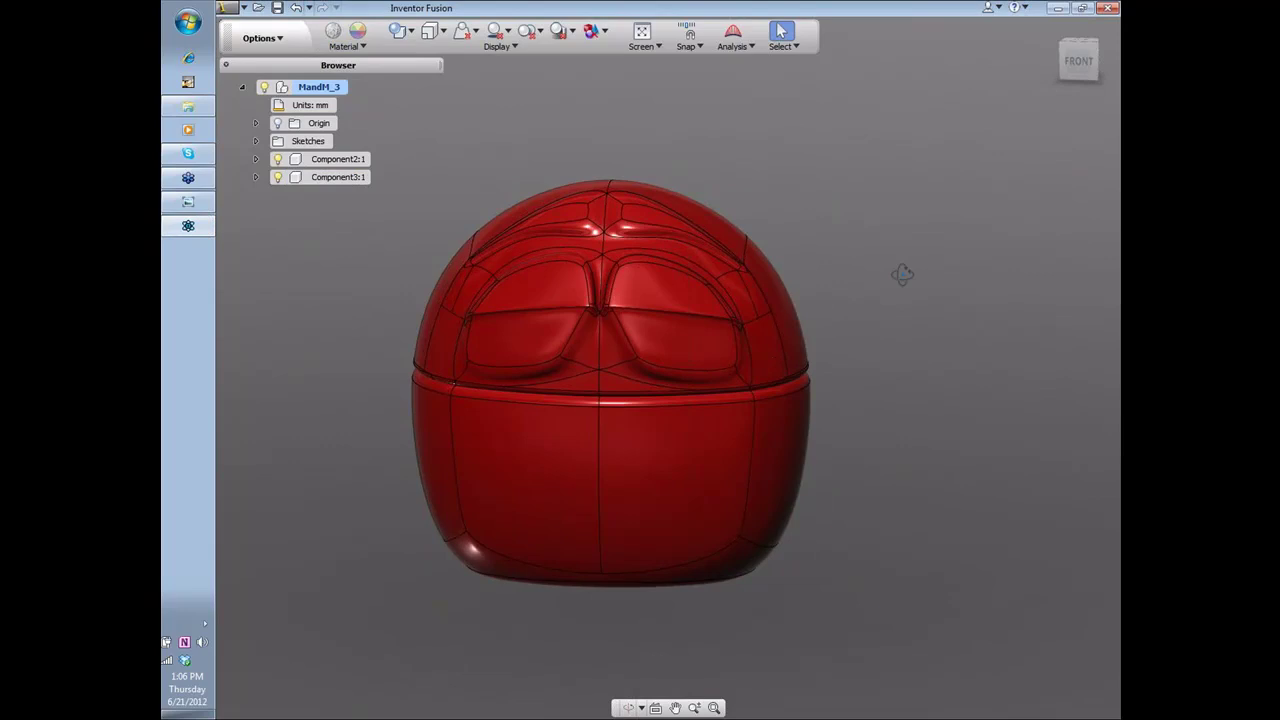
Step: Move the lower component by -21 mm in Y to open the dish and expose its hollow interior
mouse_move(902, 274)
shift+middle_down()
mouse_move(937, 274)
mouse_move(900, 274)
shift+middle_up()
click(337, 178)
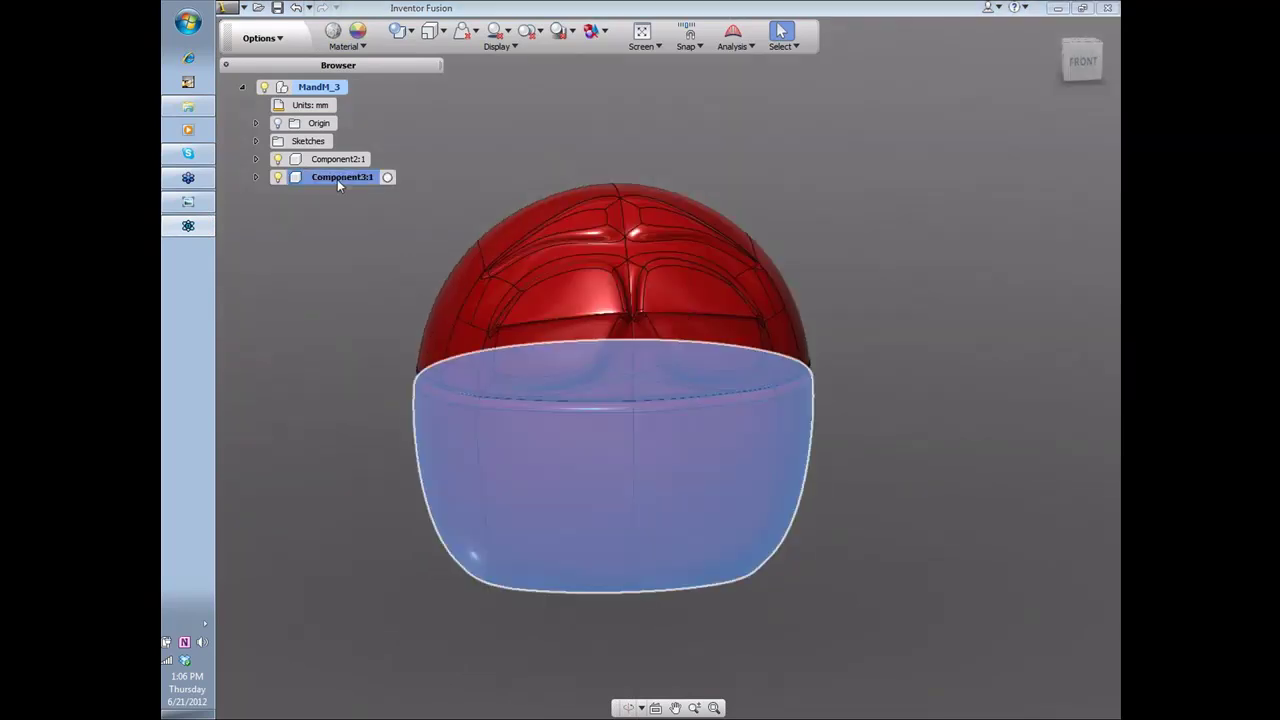
right_click(337, 179)
click(386, 189)
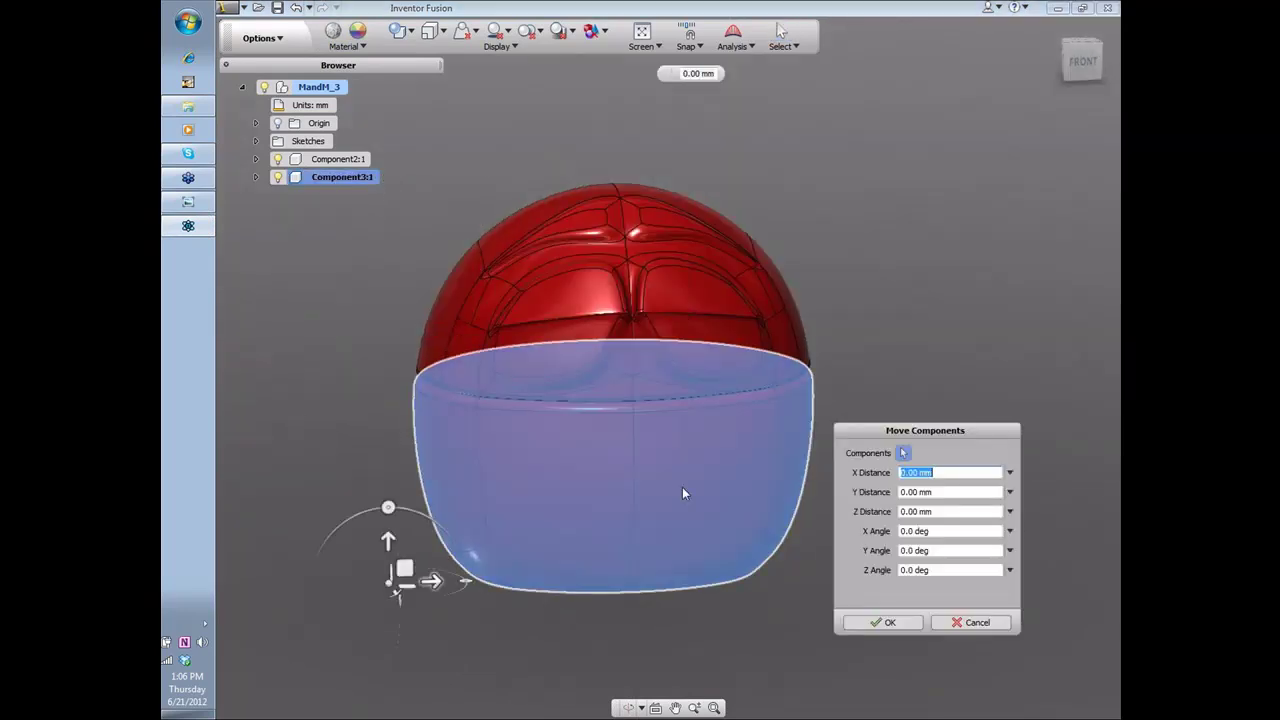
drag(388, 546, 389, 645)
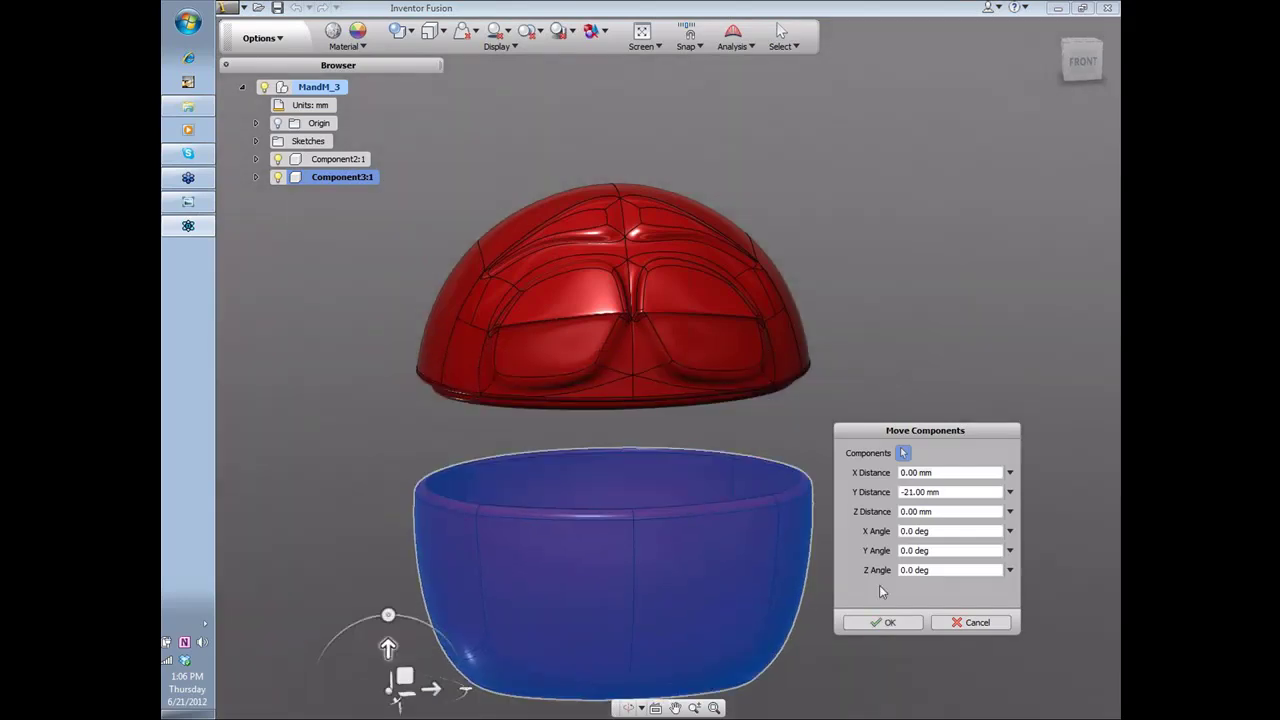
click(882, 622)
shift+middle_drag(900, 294, 301, 305)
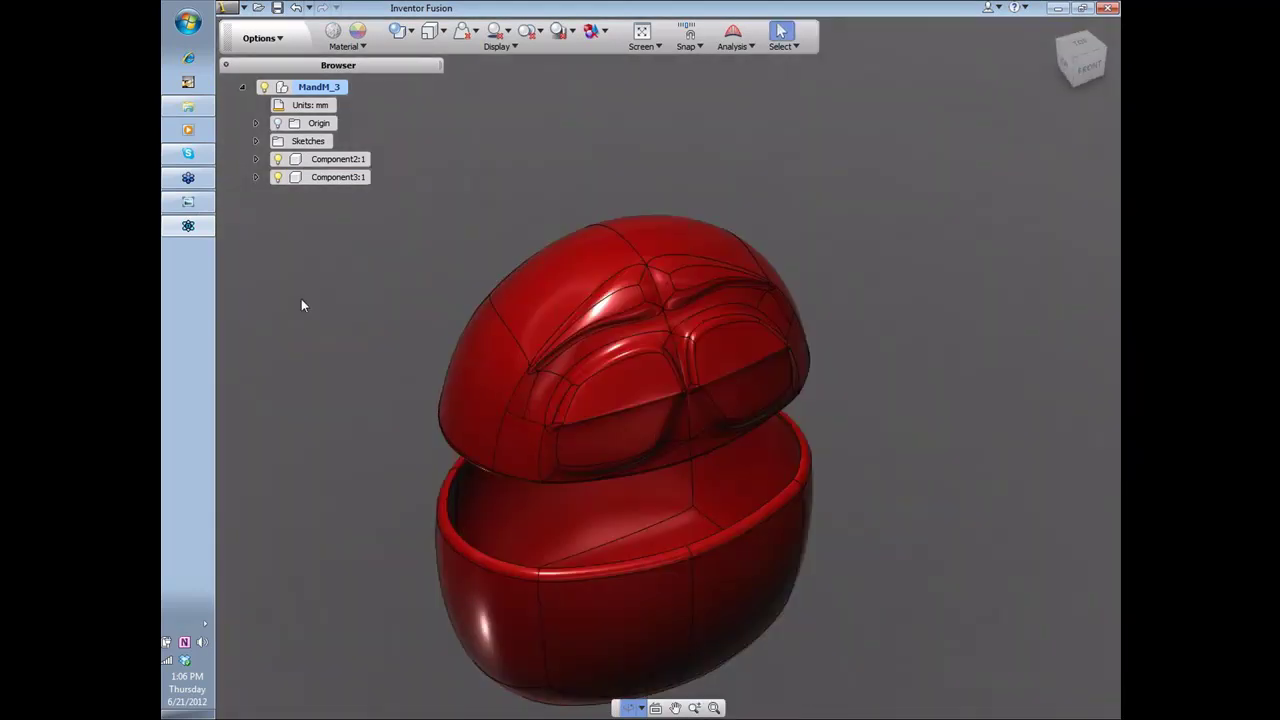
Step: Hide the upper component, Component2, and inspect the hollow interior of the lower half
click(278, 159)
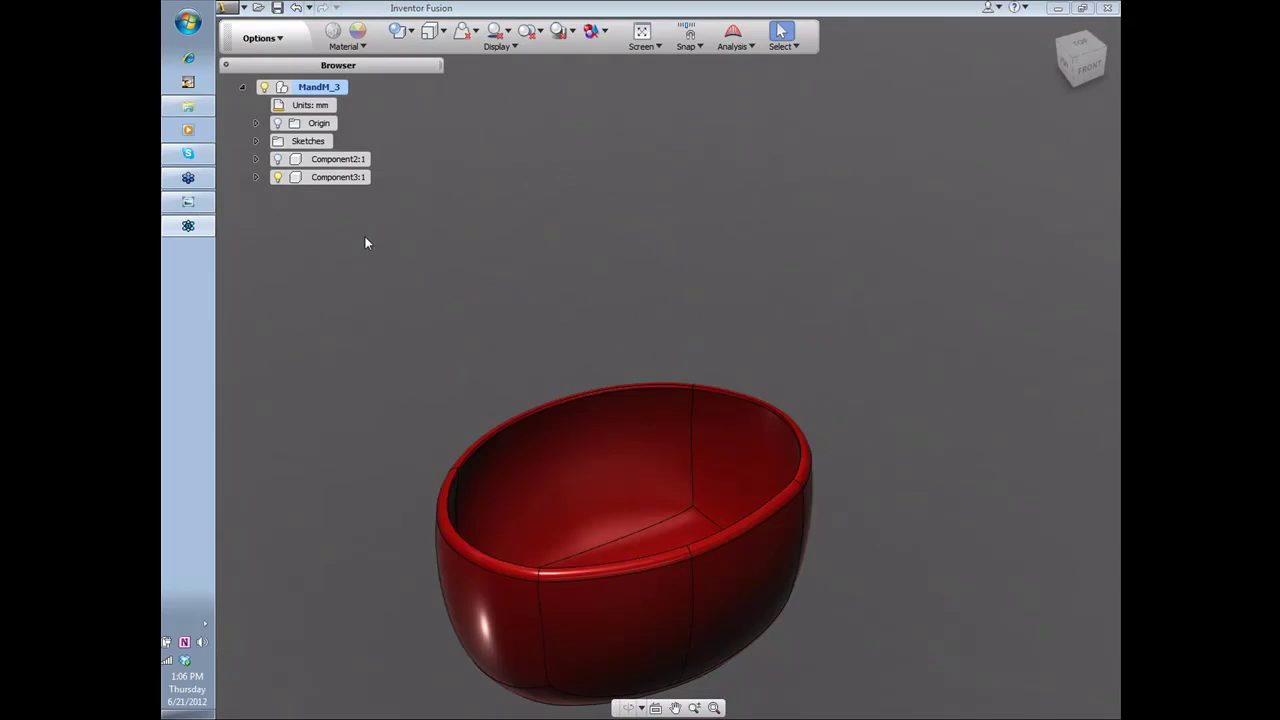
shift+middle_drag(364, 238, 420, 141)
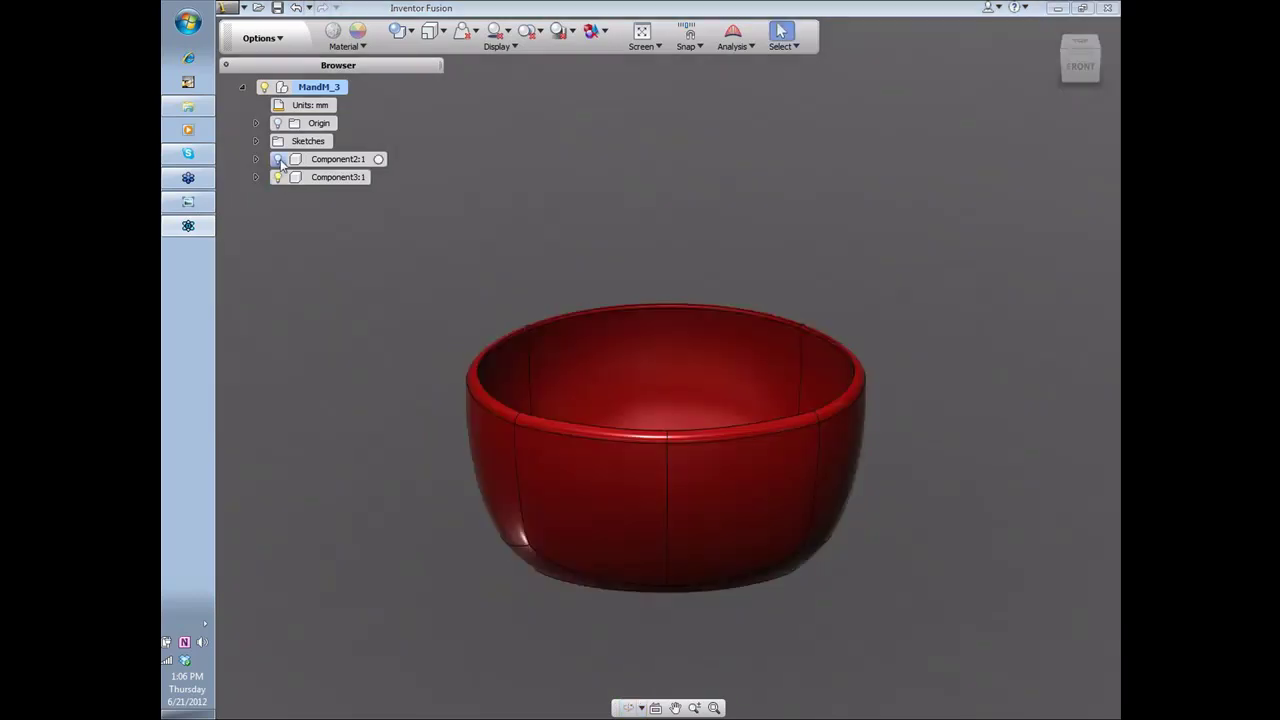
Step: Show Component2 again, hide the lower component, Component3, and examine the underside of the lid
click(278, 160)
click(278, 177)
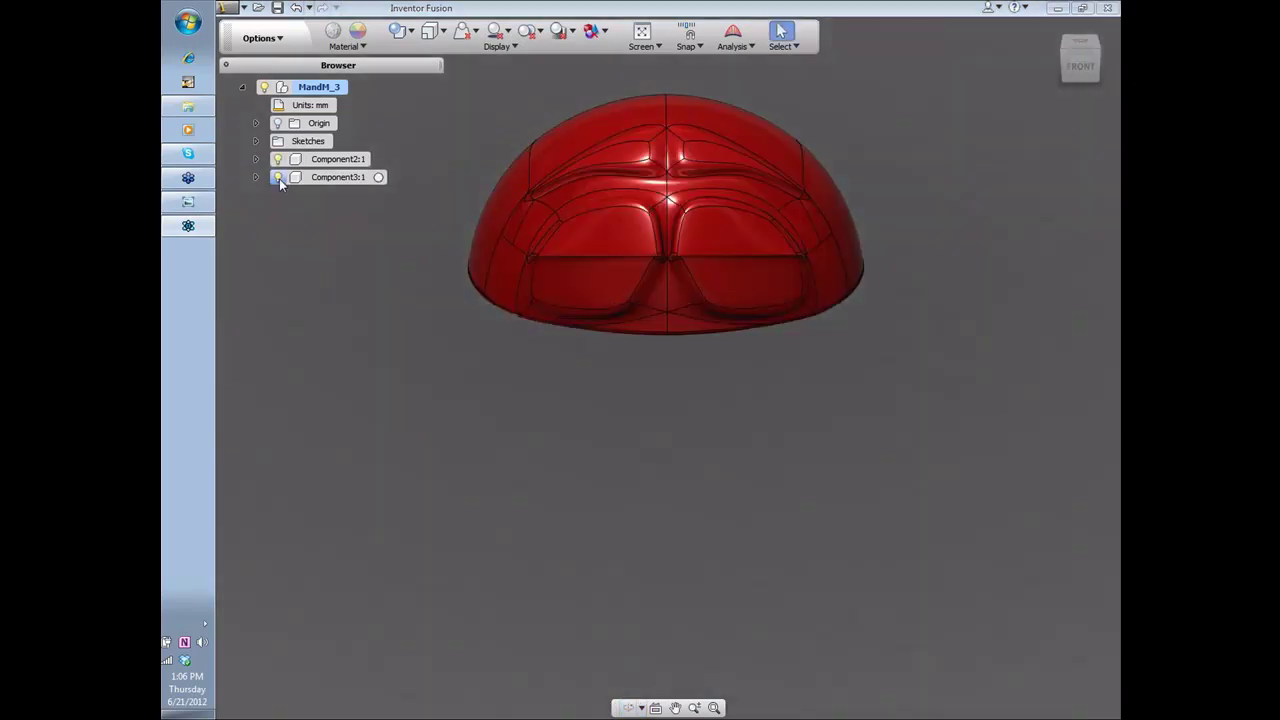
shift+middle_drag(279, 178, 764, 368)
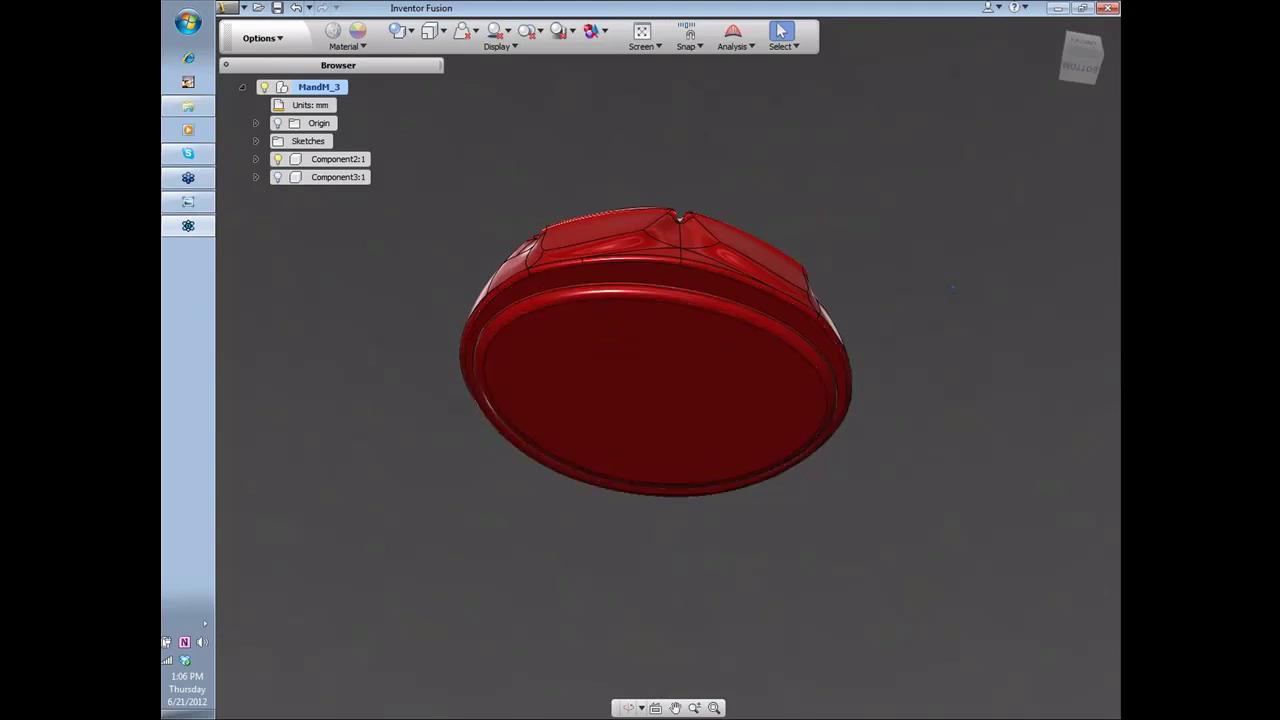
mouse_move(953, 288)
shift+middle_down()
mouse_move(934, 357)
mouse_move(955, 304)
shift+middle_up()
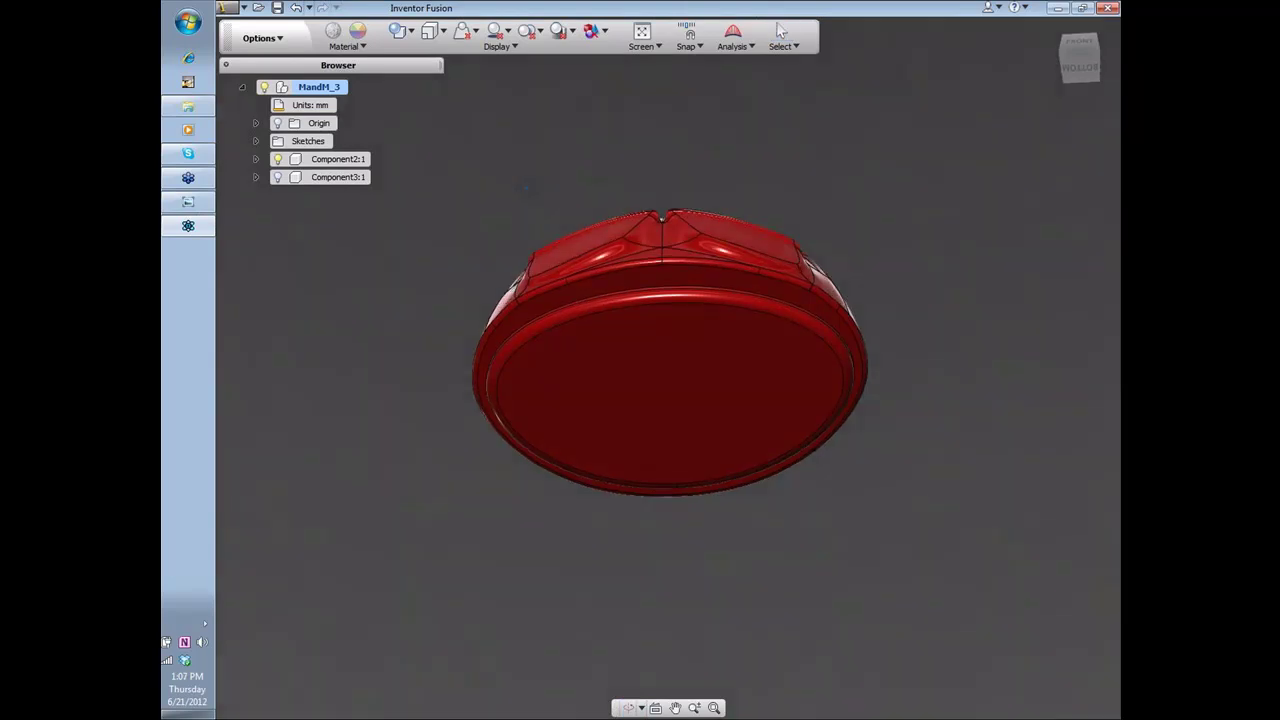
shift+middle_drag(525, 187, 525, 236)
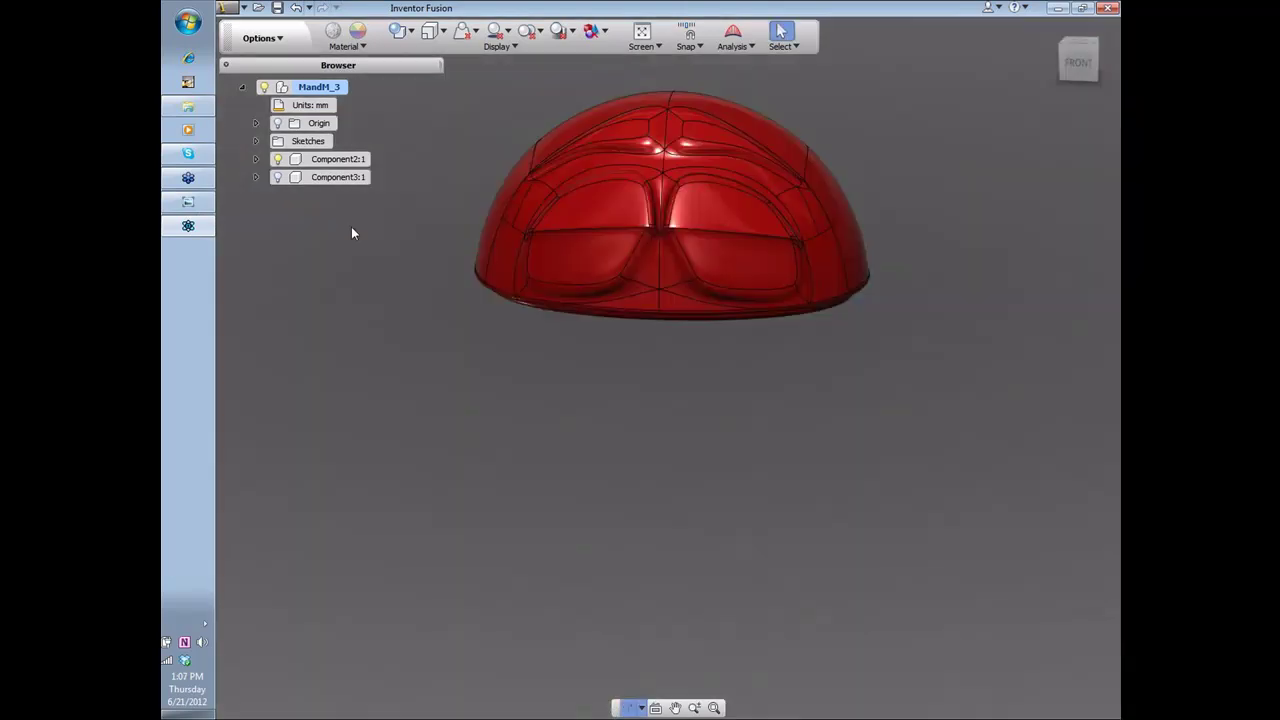
Step: Show Component3 again and view both halves of the open dish from the front
click(277, 177)
click(282, 283)
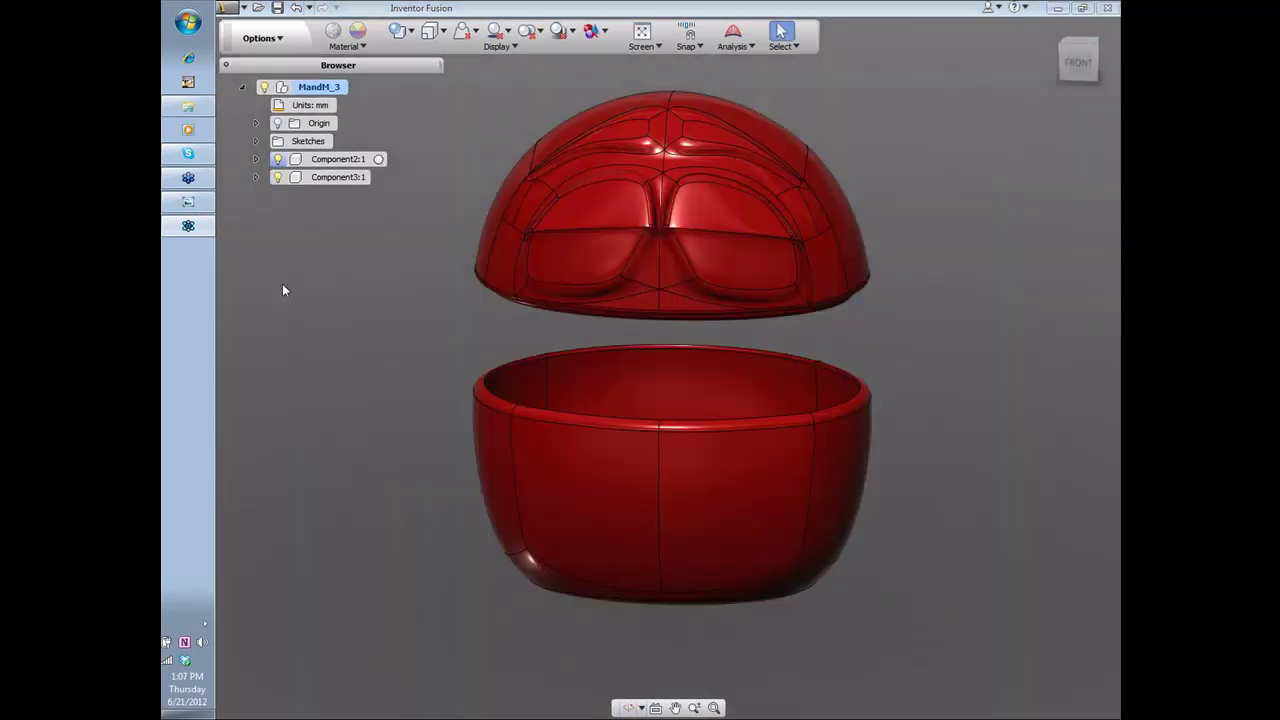
middle_drag(337, 284, 368, 346)
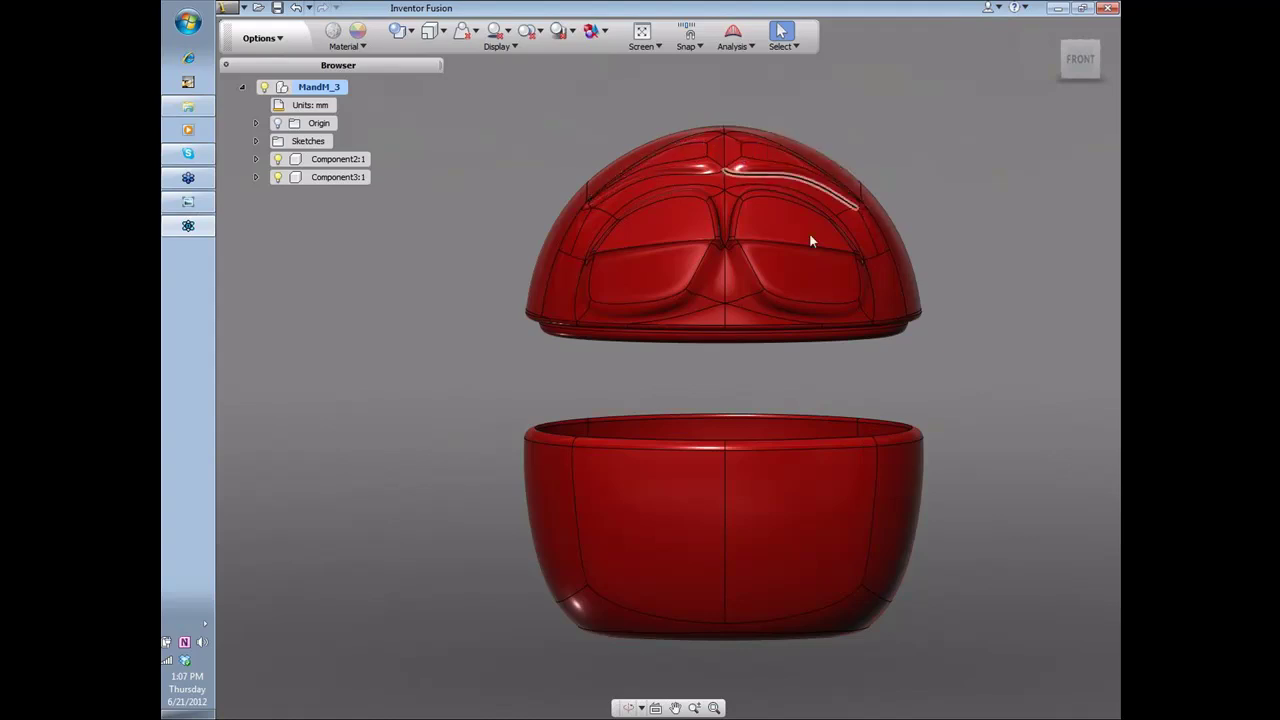
Step: Look at the MandM_dish reference photo in Windows Photo Viewer and return to the Inventor Fusion model for comparison
click(188, 202)
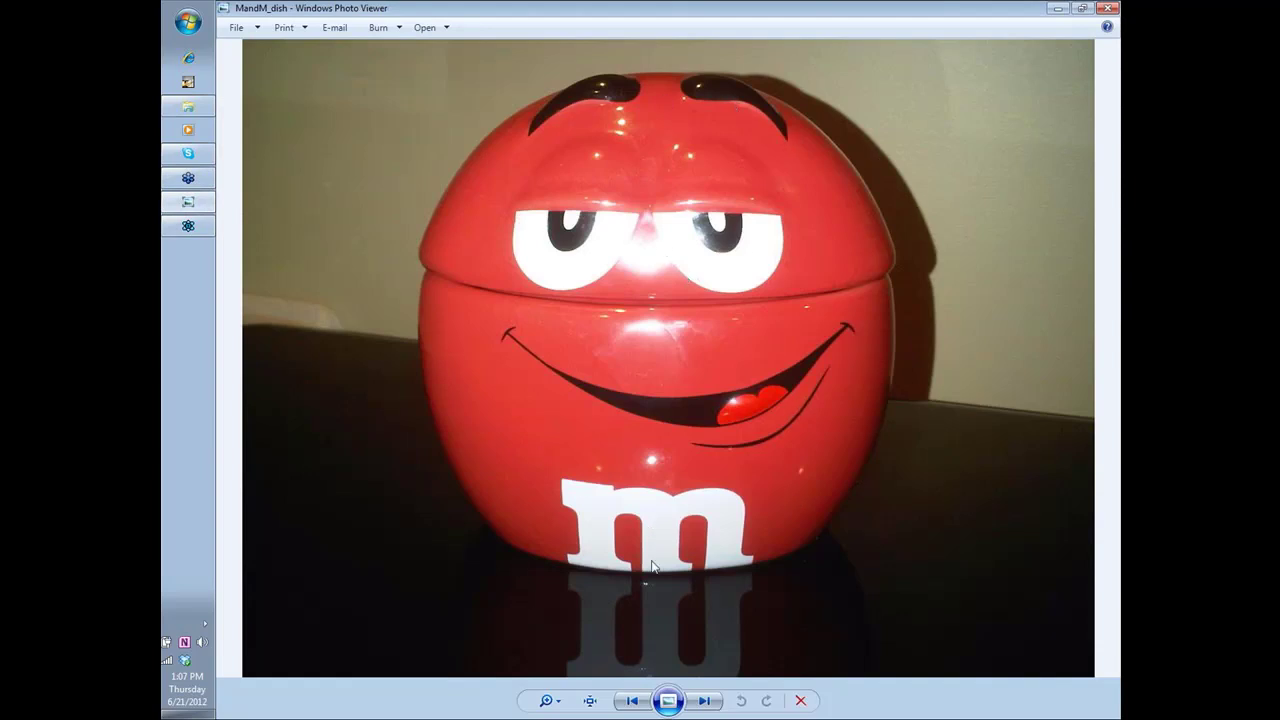
click(1058, 9)
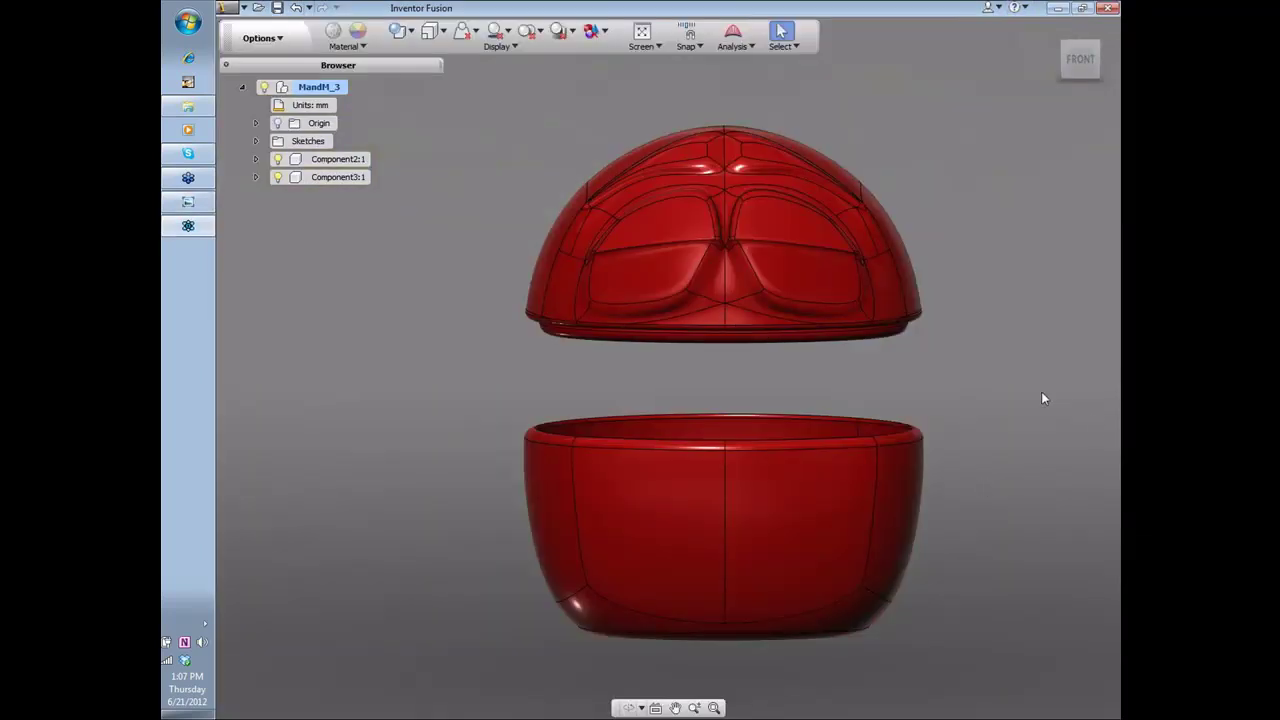
shift+middle_drag(995, 288, 1034, 310)
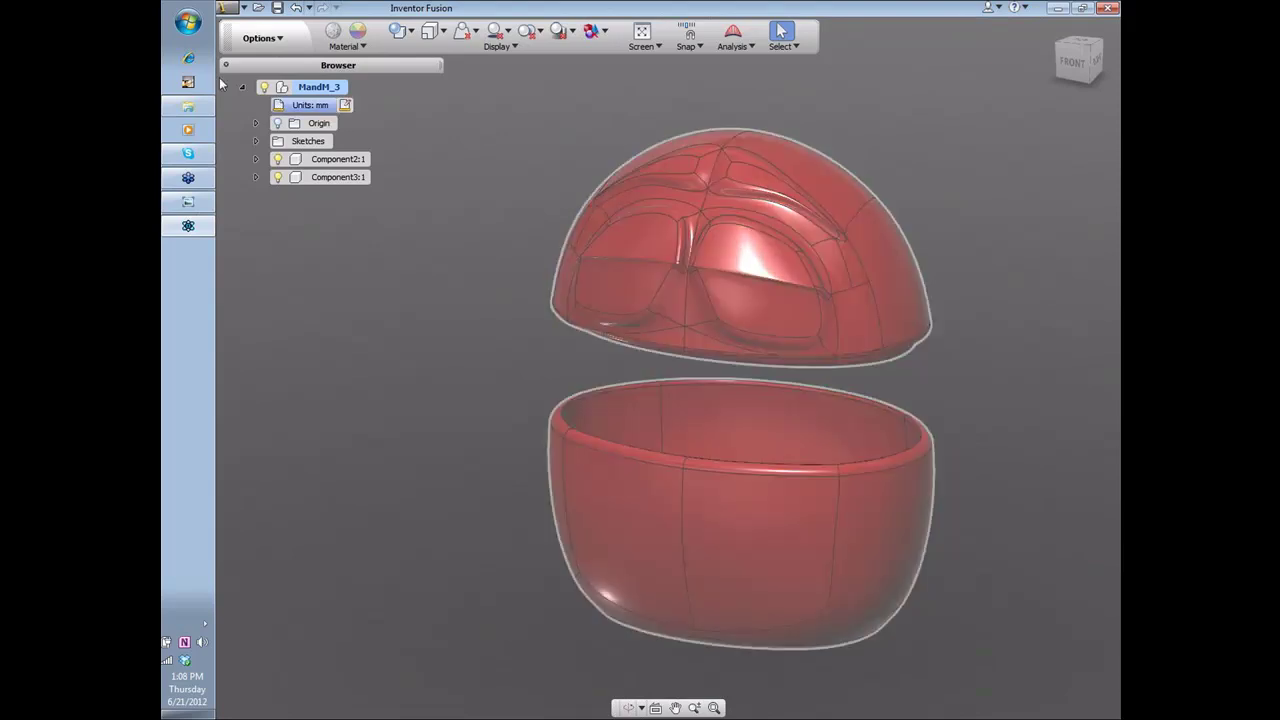
click(282, 40)
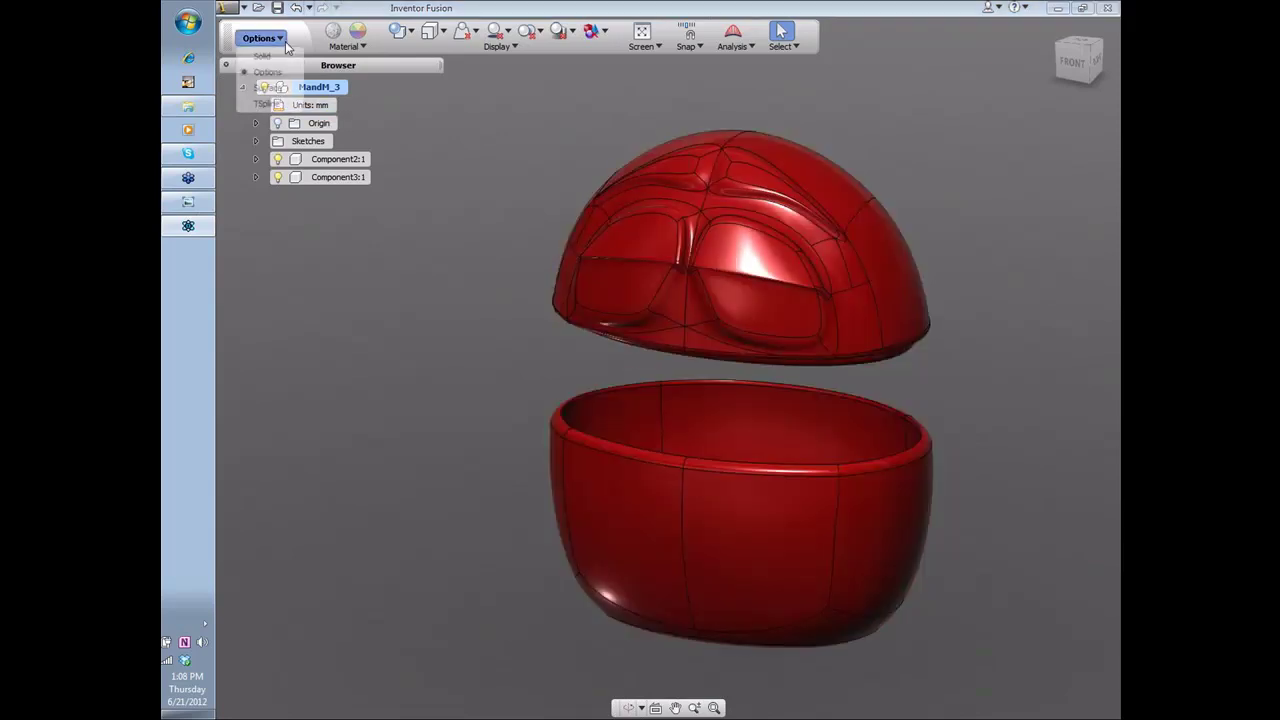
click(266, 103)
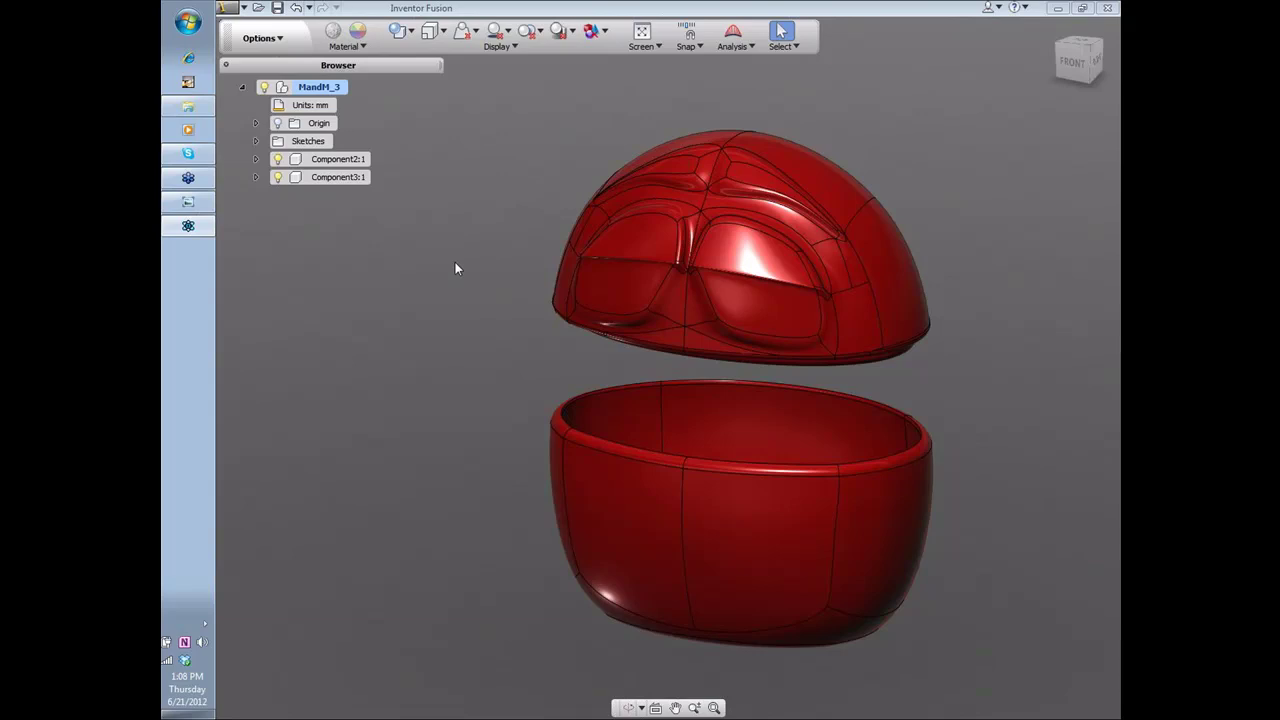
click(200, 208)
click(207, 228)
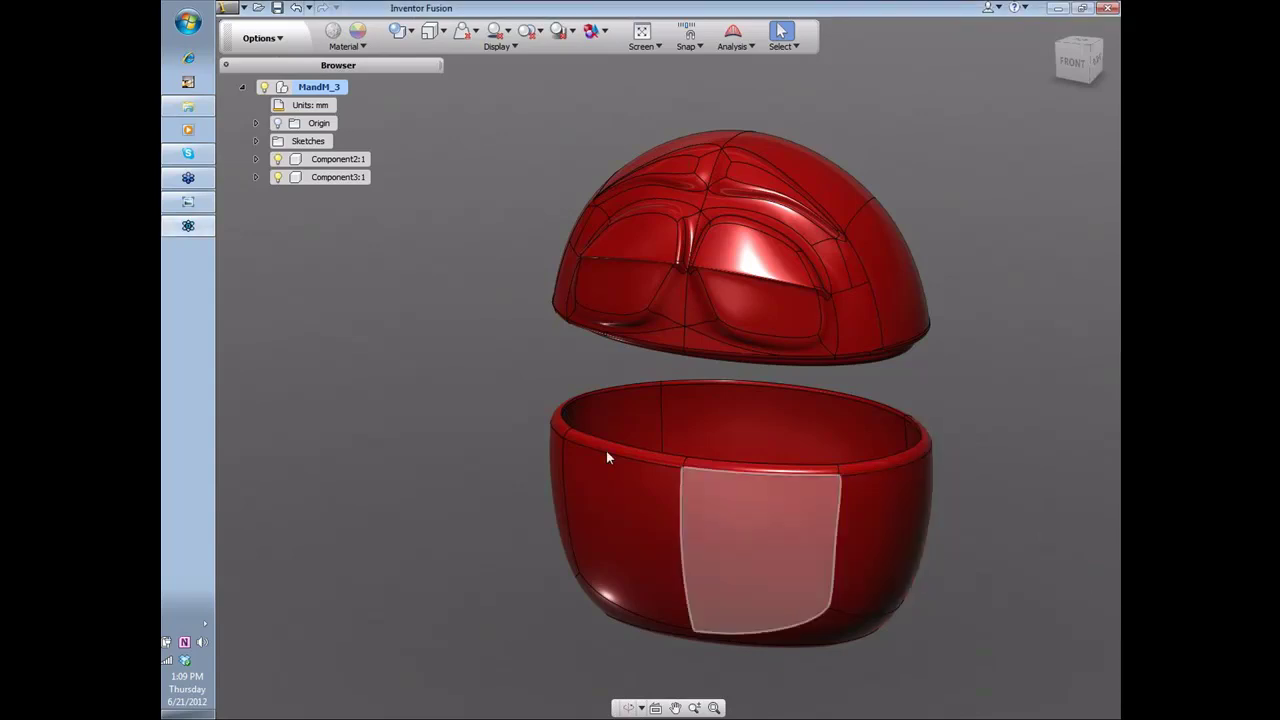
mouse_move(199, 207)
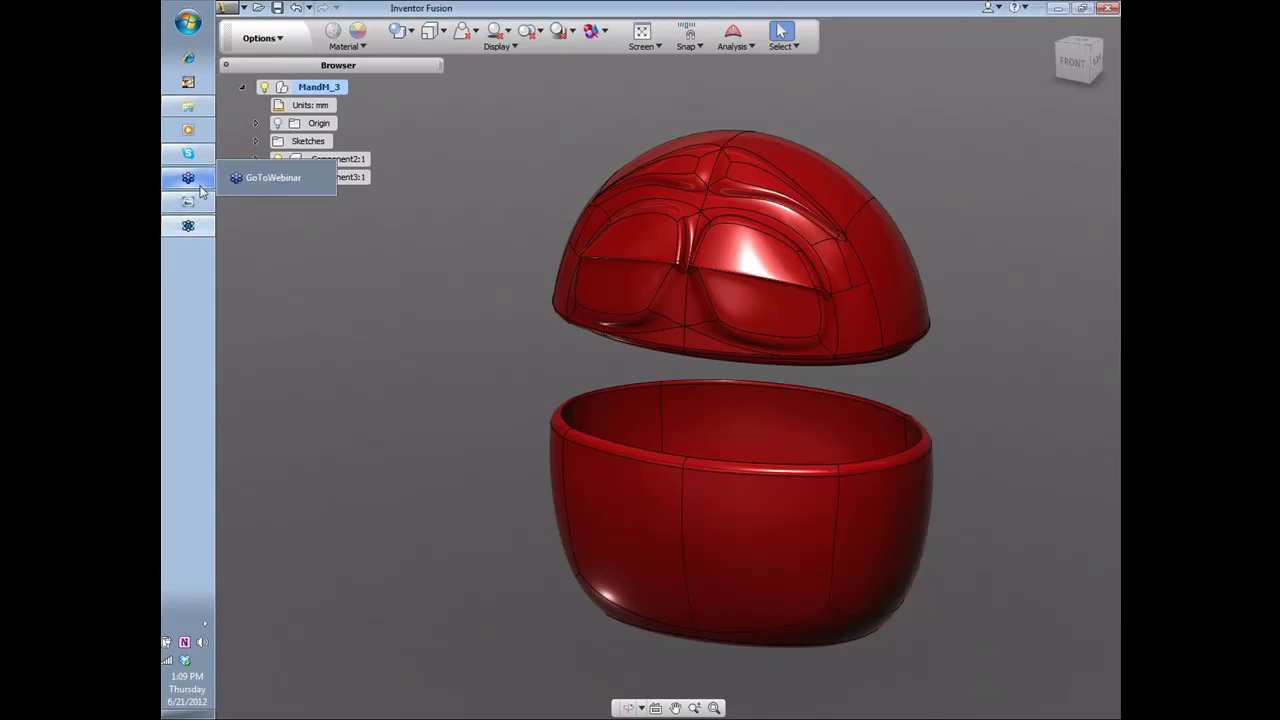